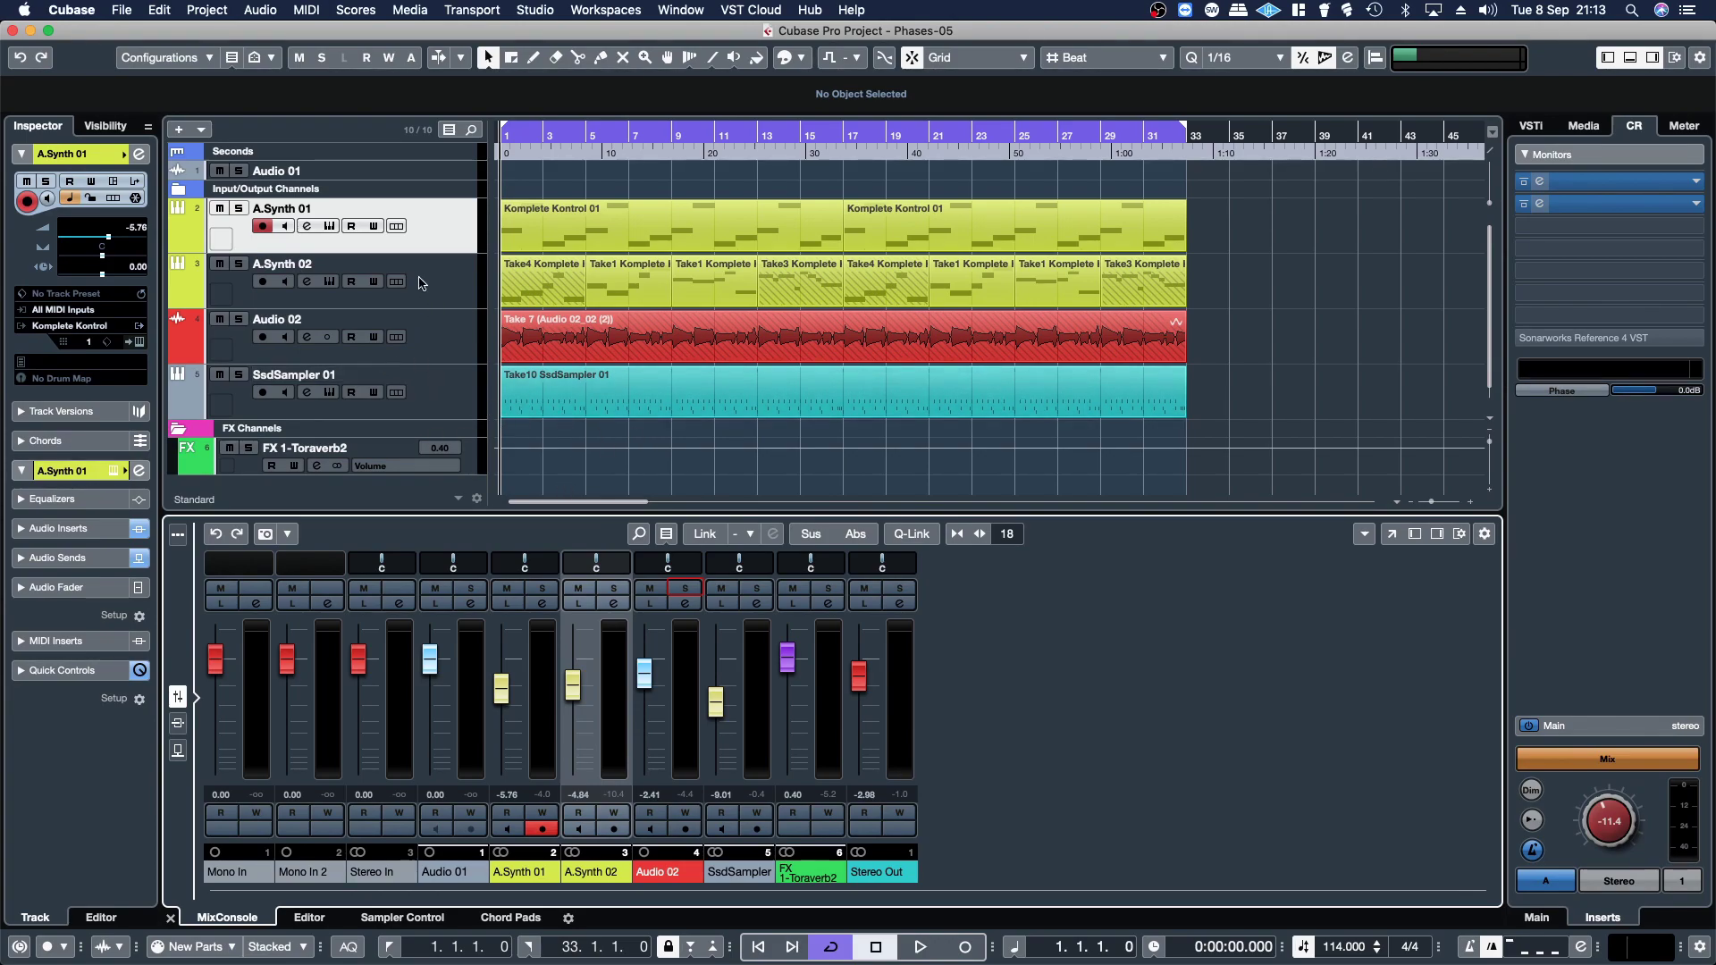
# - Play the full arrangement for a listen, and stop playback
pyautogui.press('space')
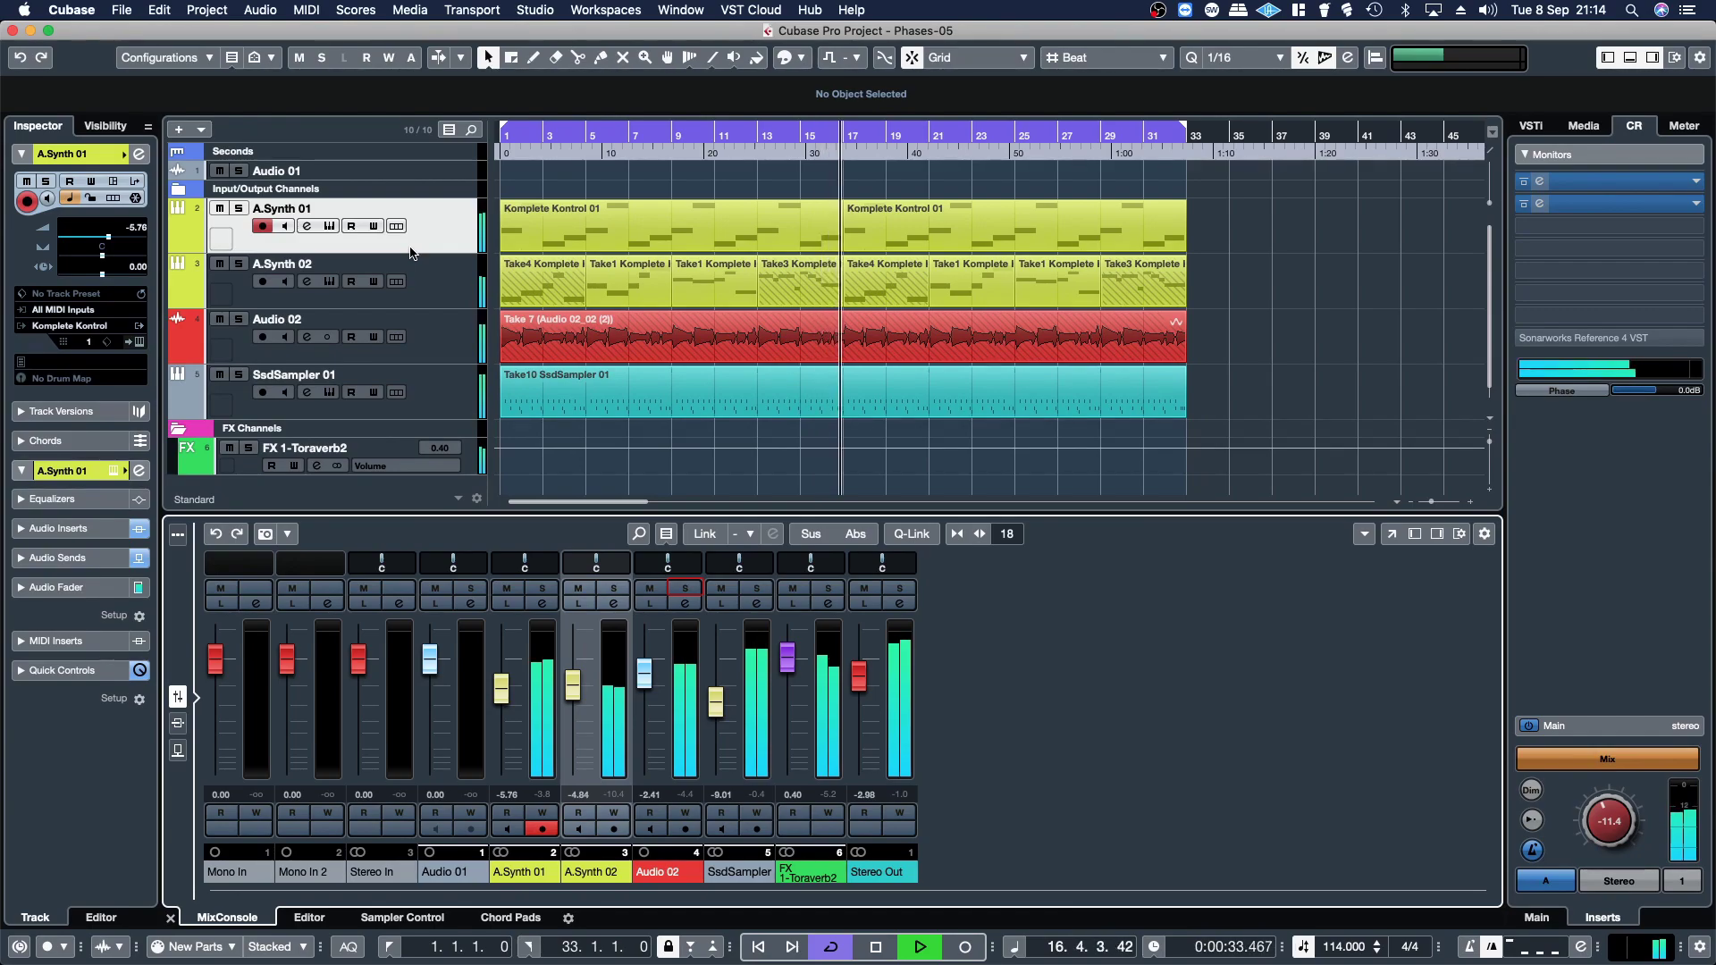
pyautogui.press('space')
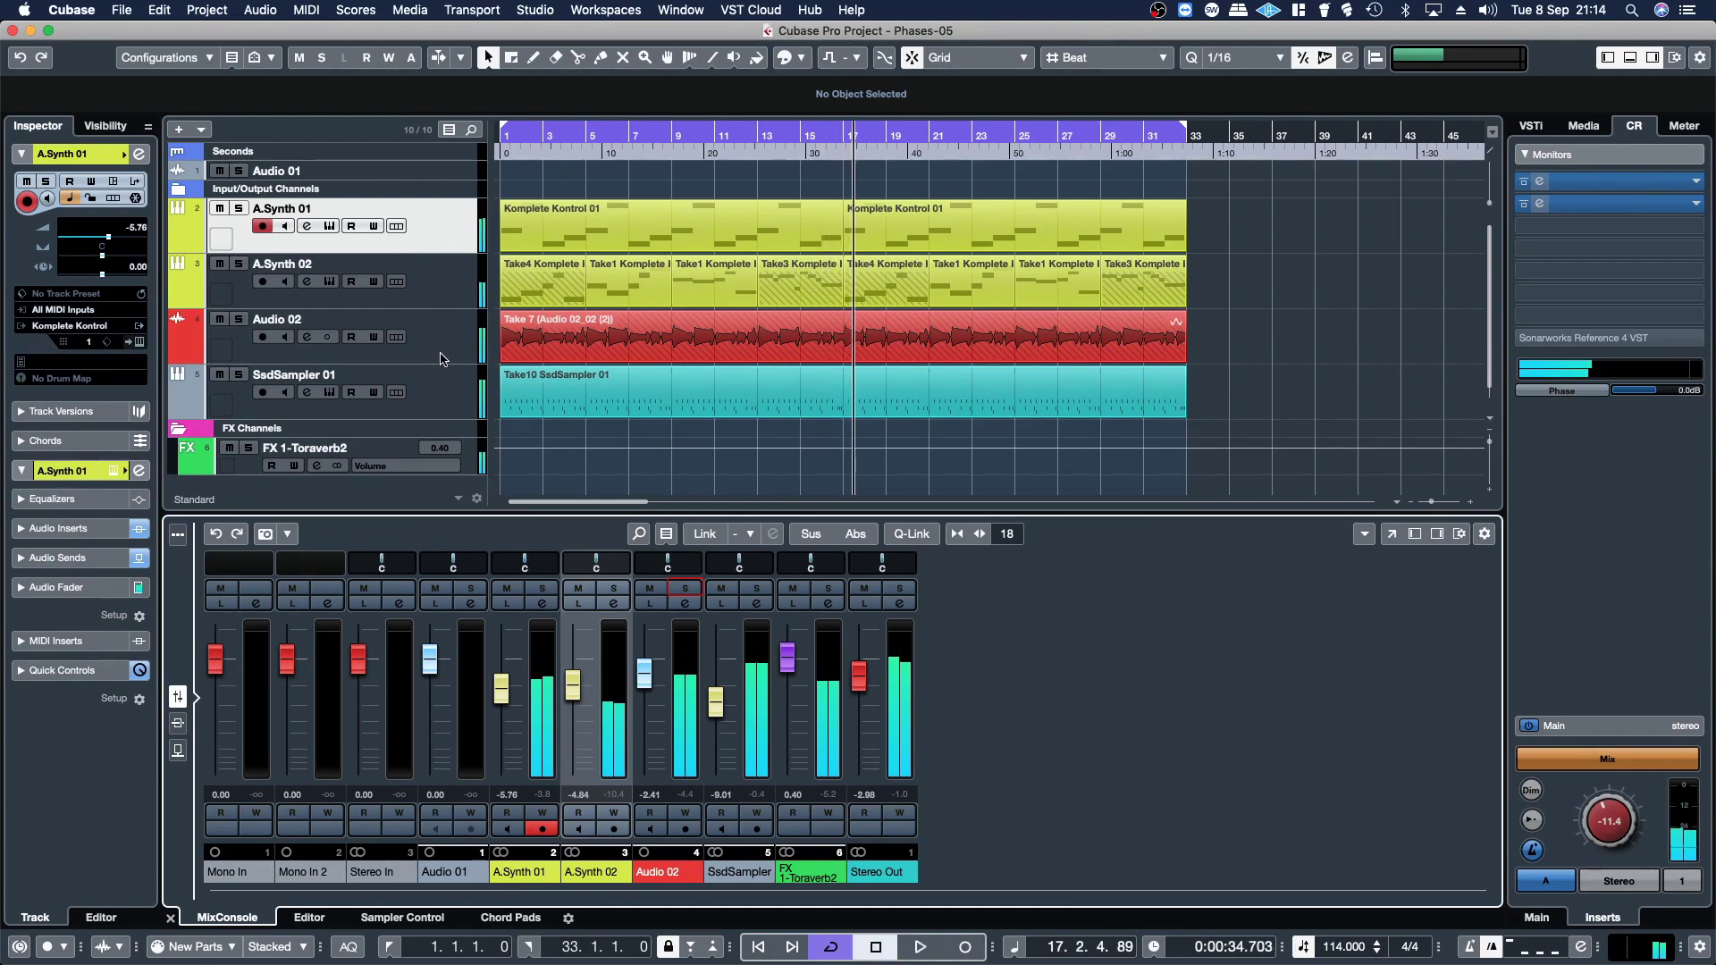
# - Rename the Audio 02 track as Bass
pyautogui.doubleClick(309, 321)
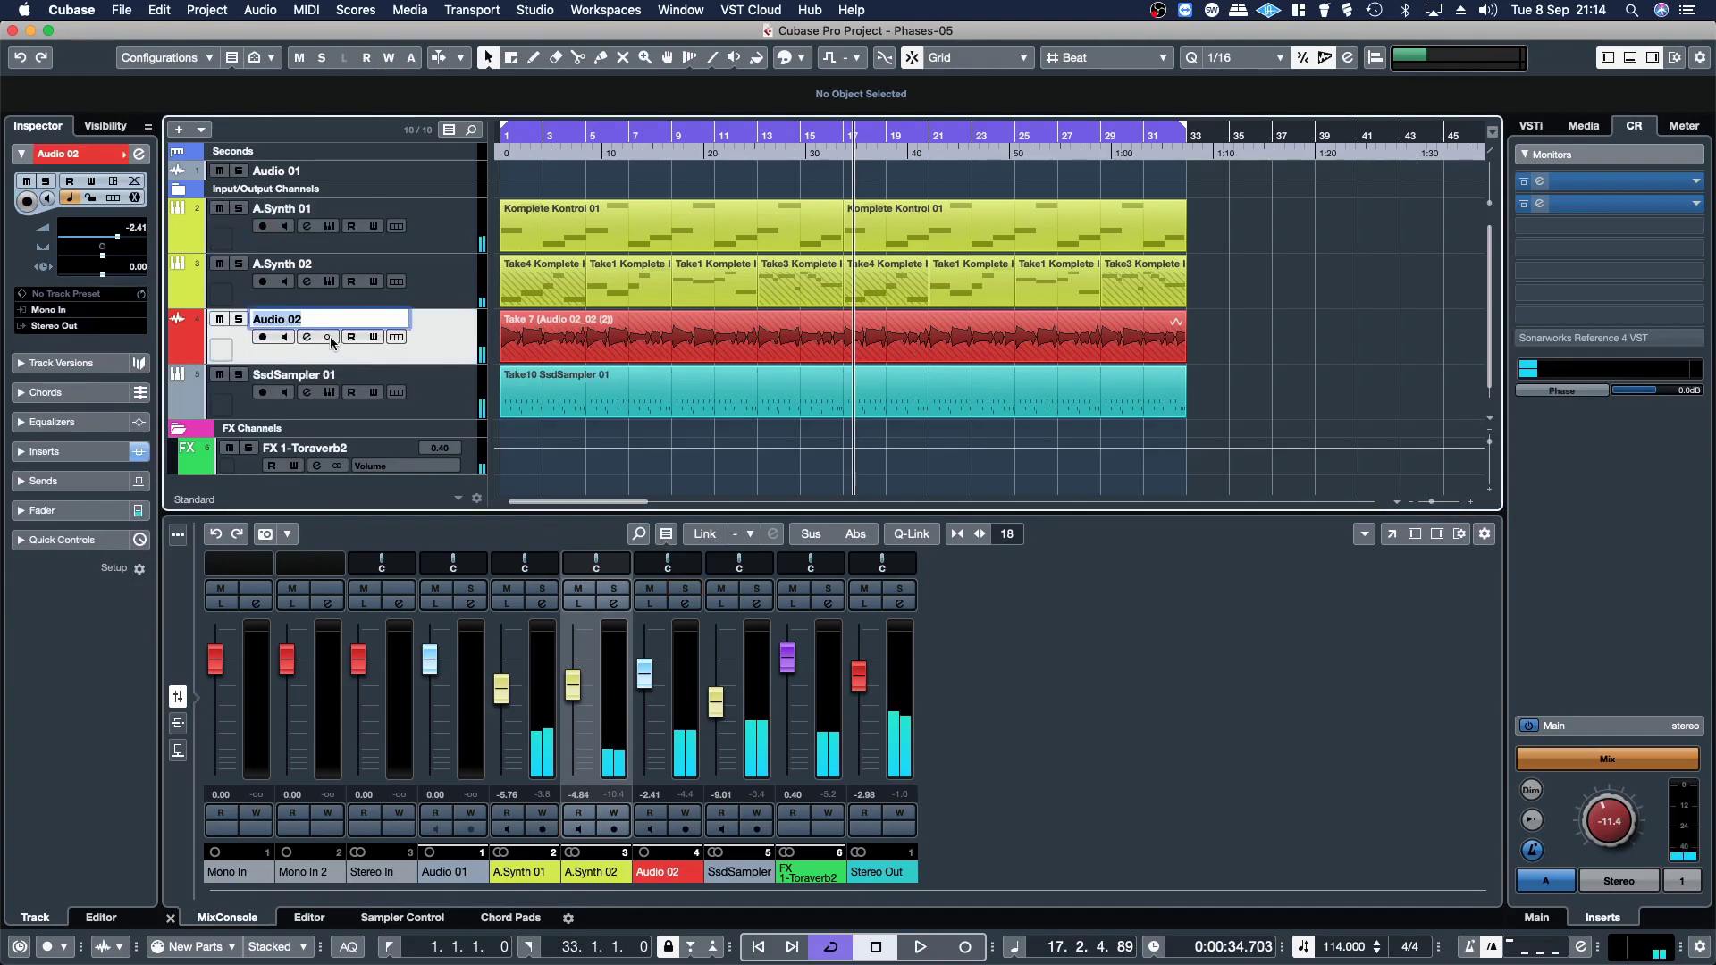
pyautogui.write('Bass')
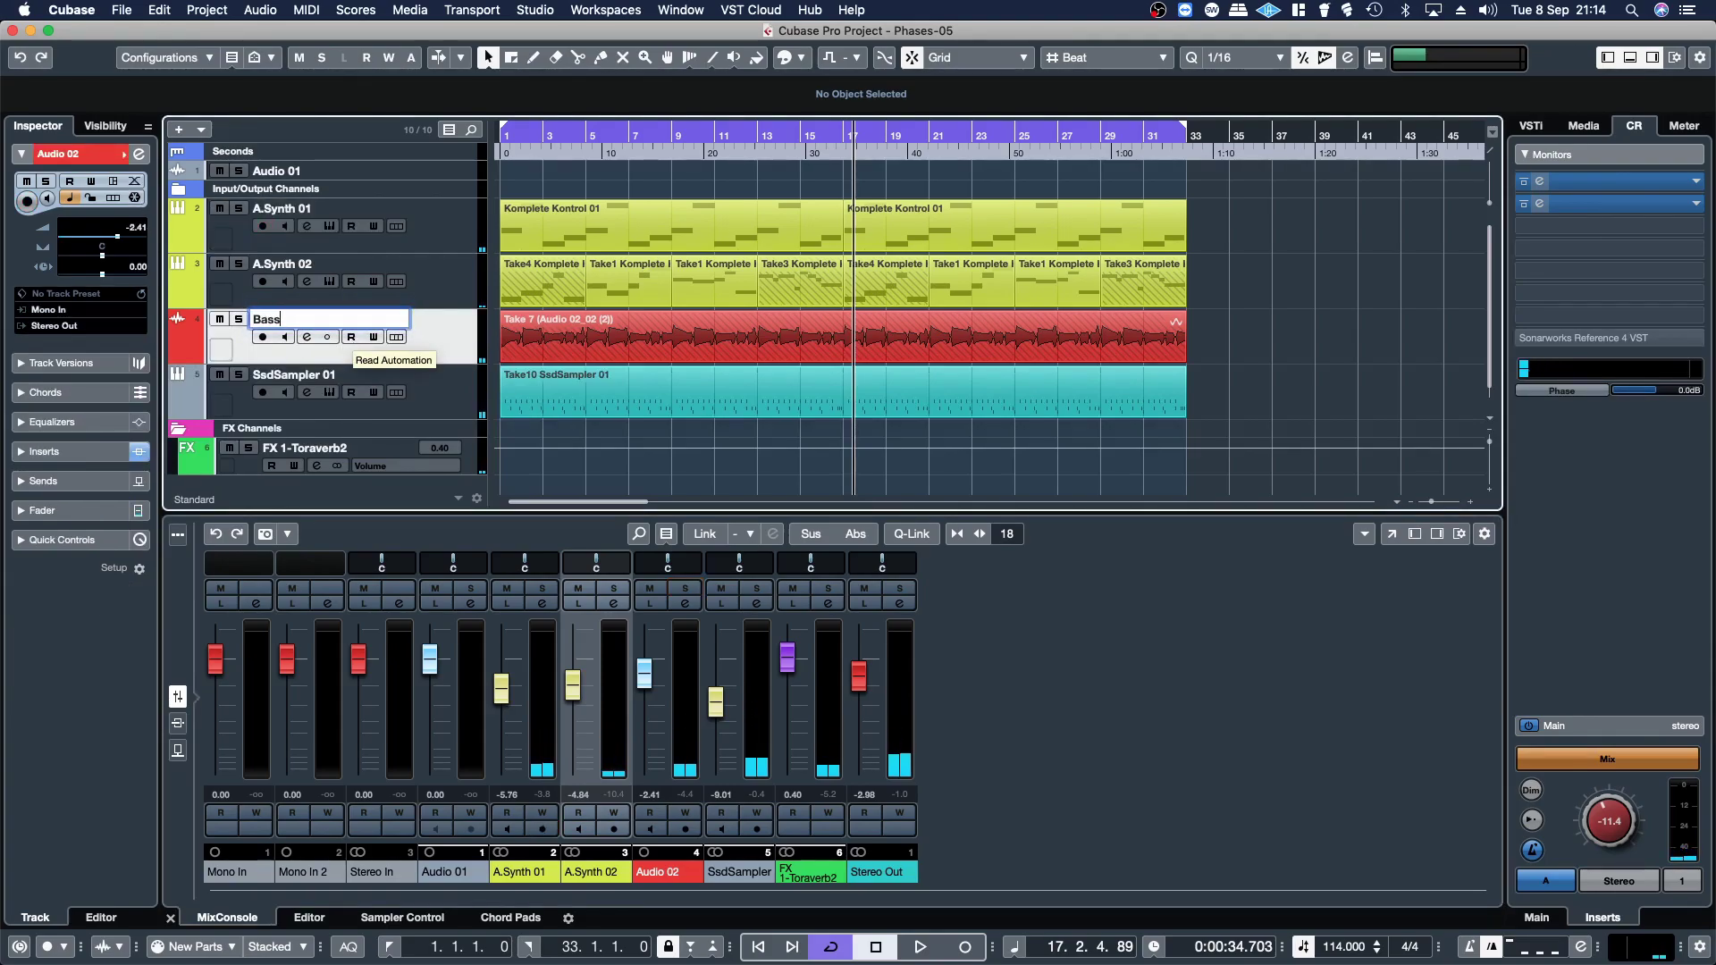
pyautogui.press('Return')
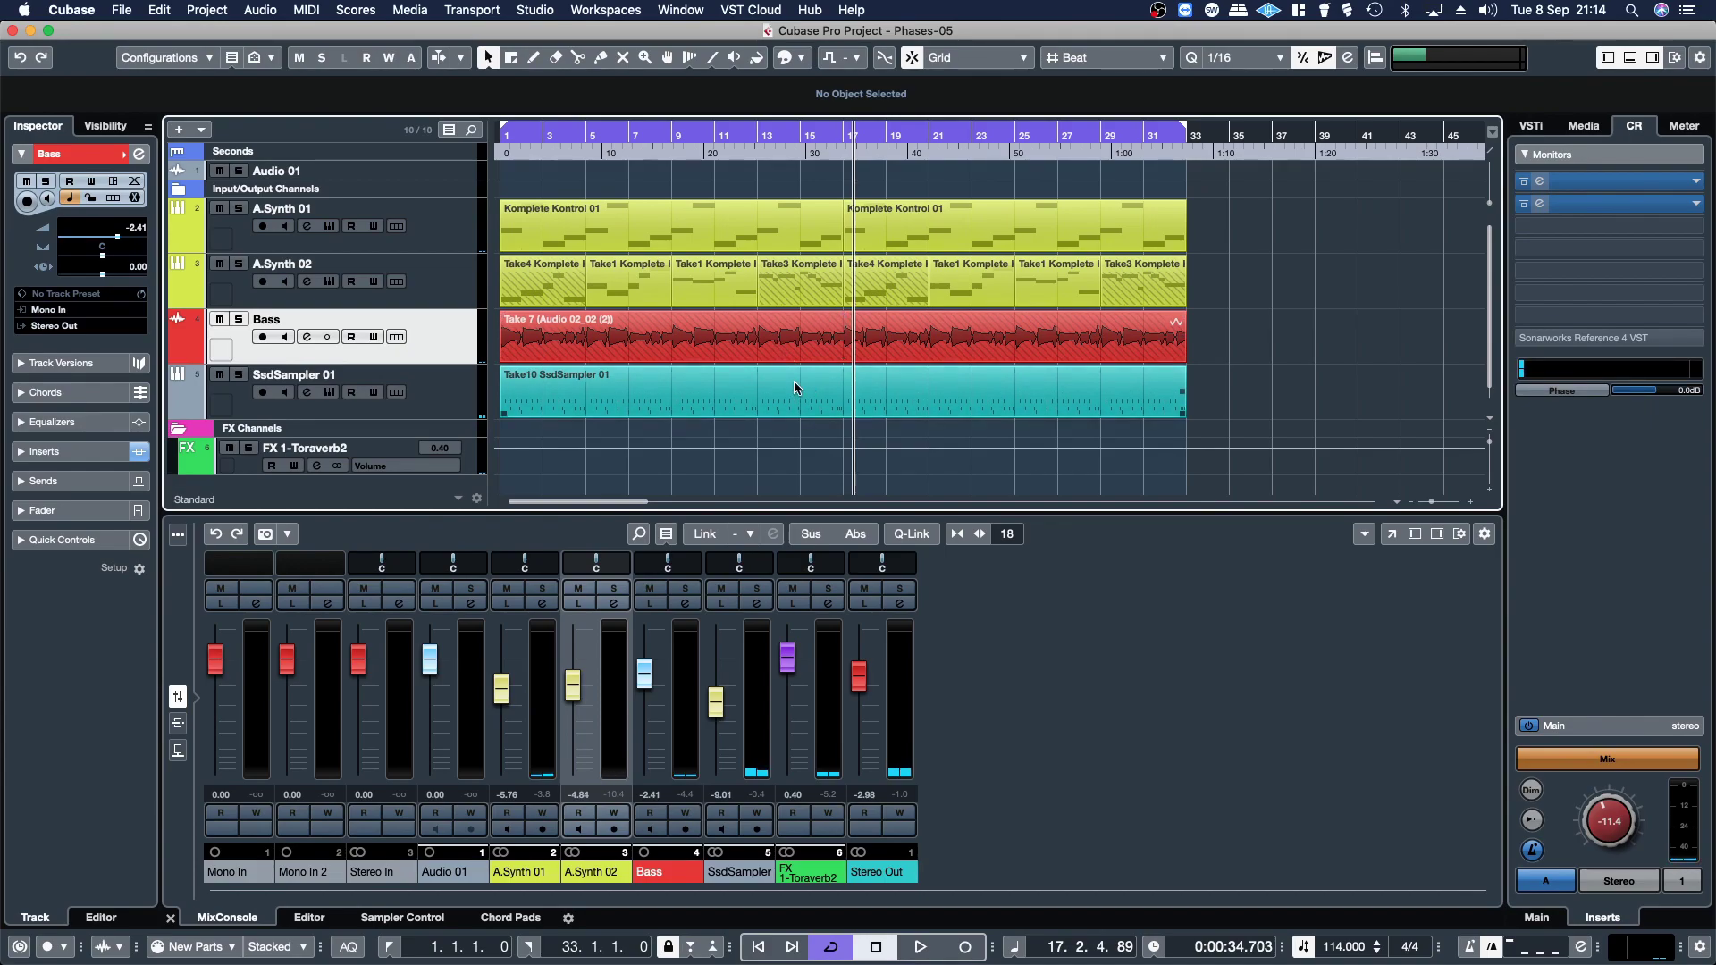
# - Review the Bass track's channel settings and its insert chain, and close the settings
pyautogui.click(305, 339)
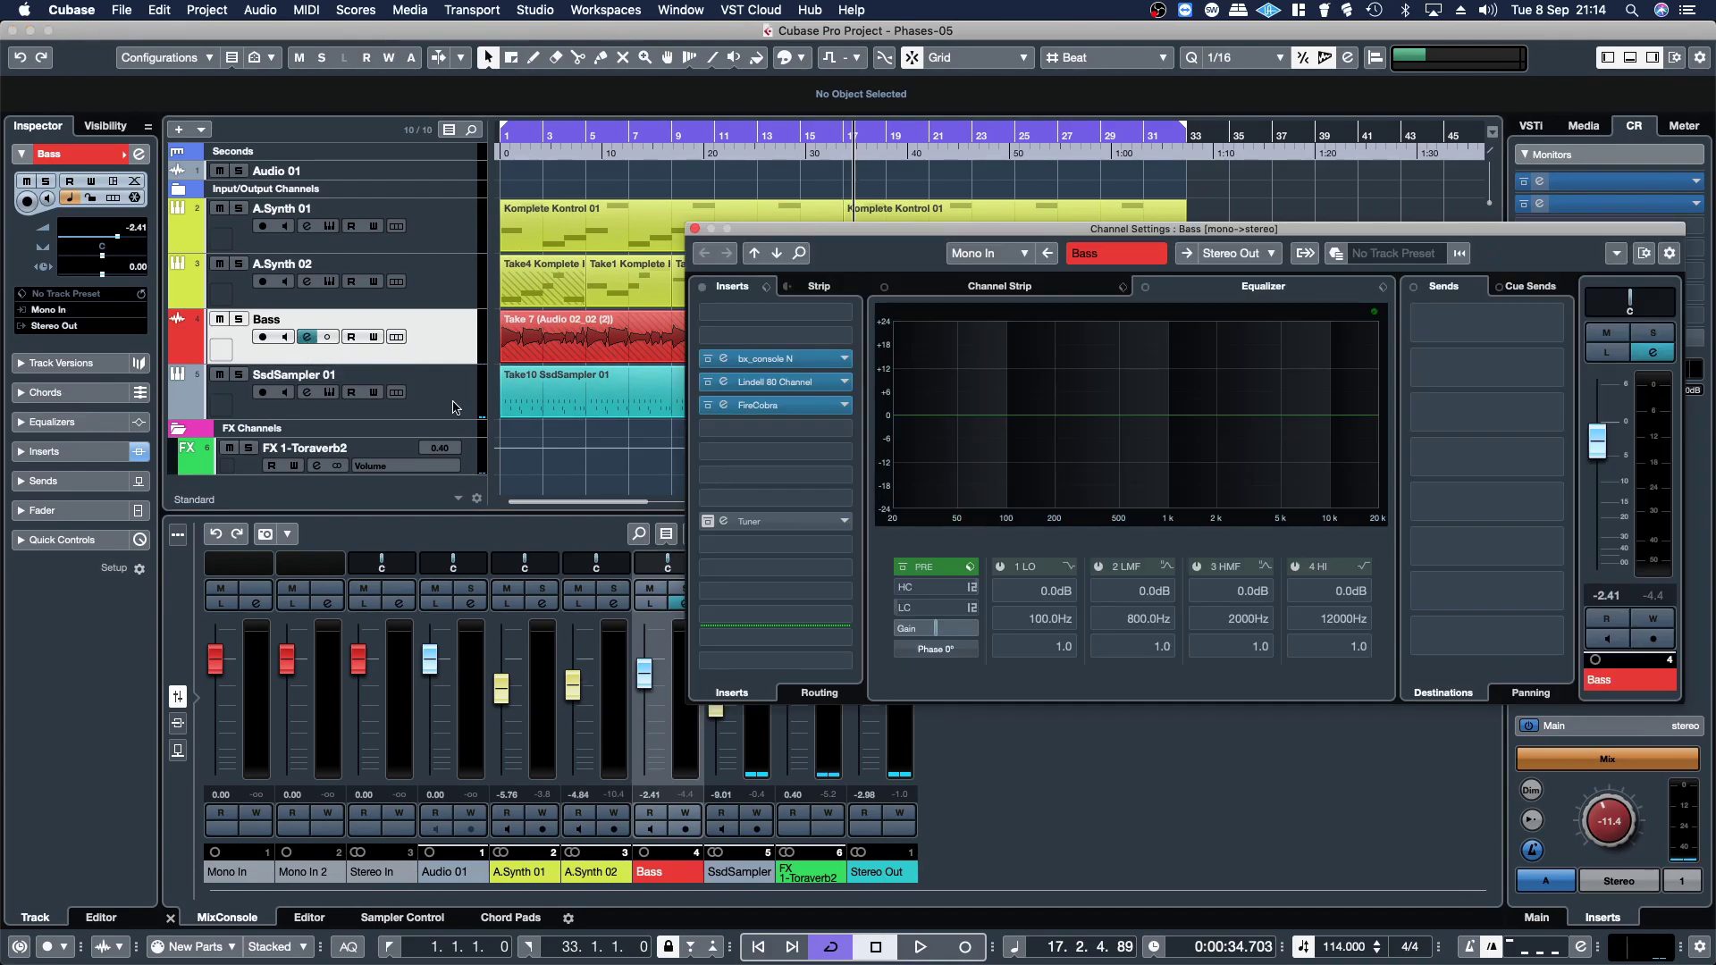
pyautogui.click(695, 230)
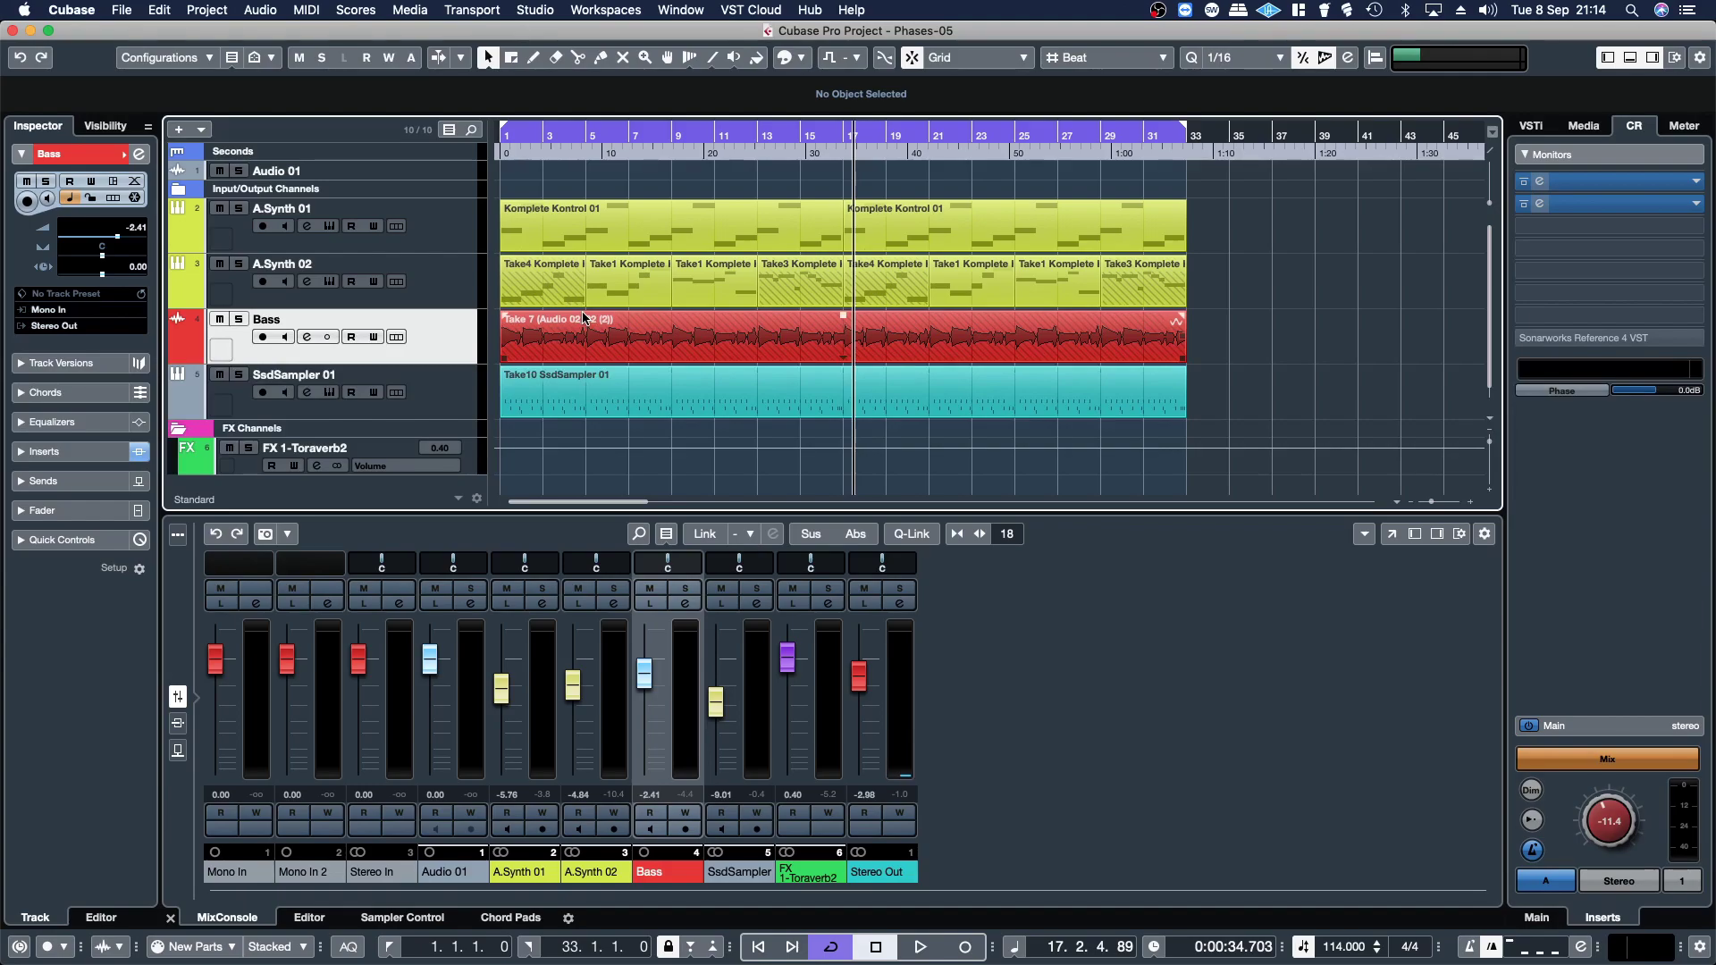
# - Solo the Bass and SsdSampler tracks, start playback, and take SsdSampler back out of solo so only Bass is heard
pyautogui.click(239, 324)
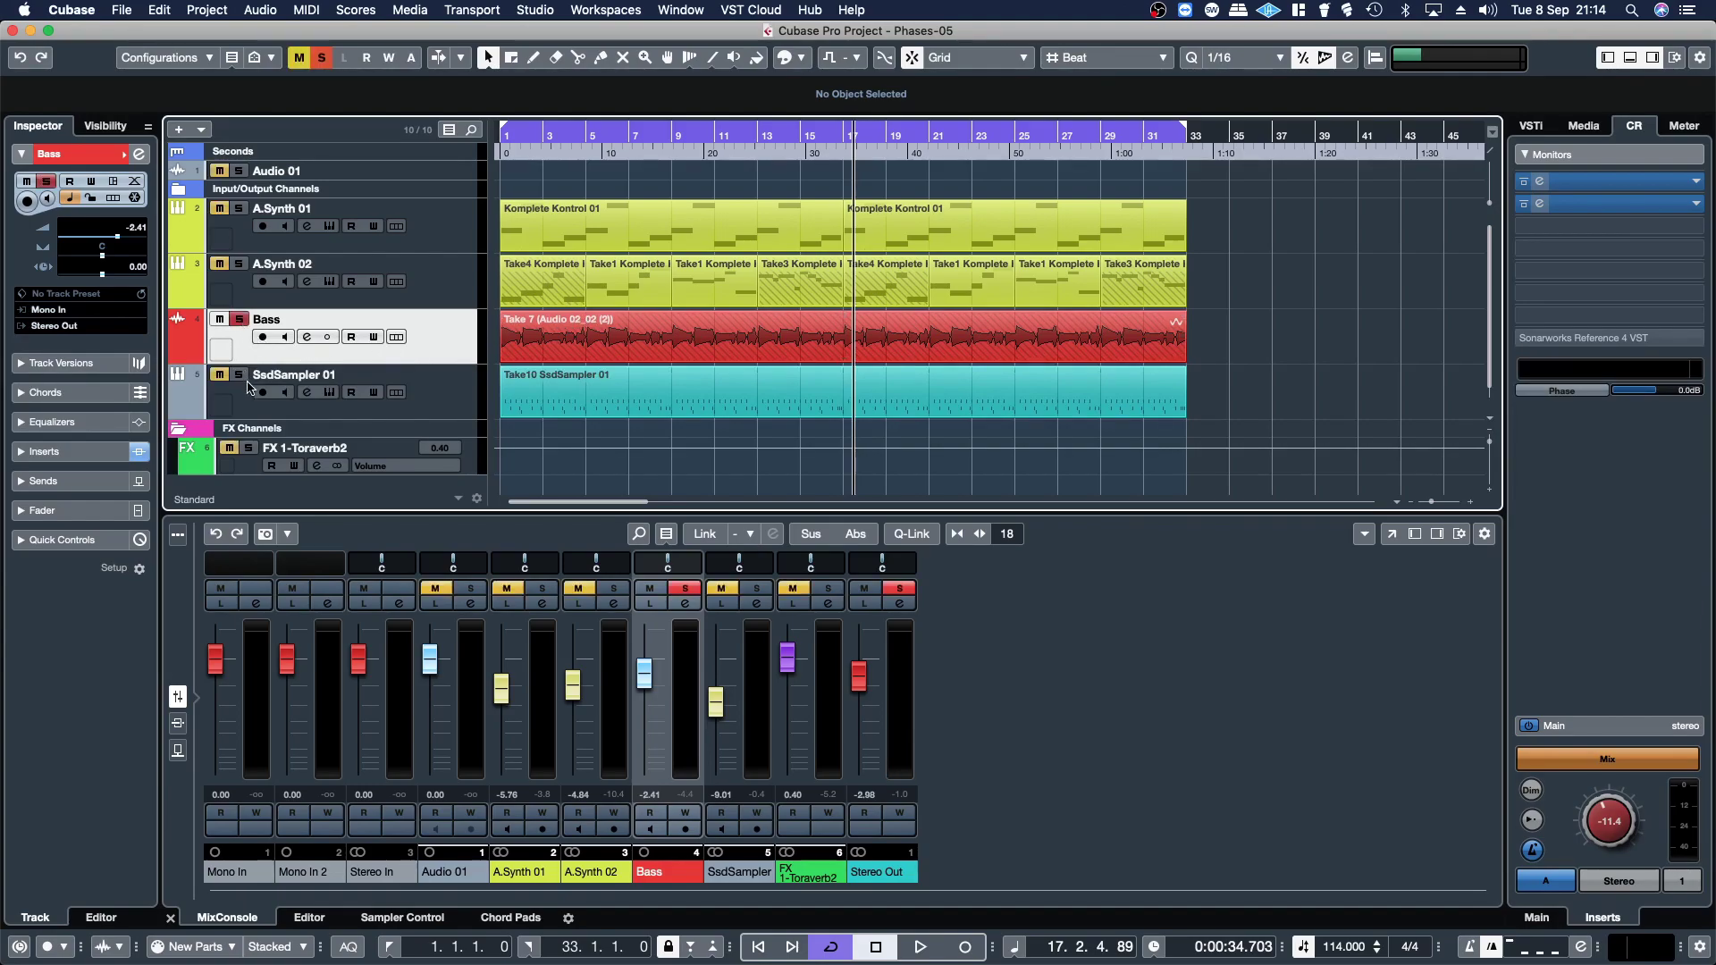
pyautogui.click(240, 377)
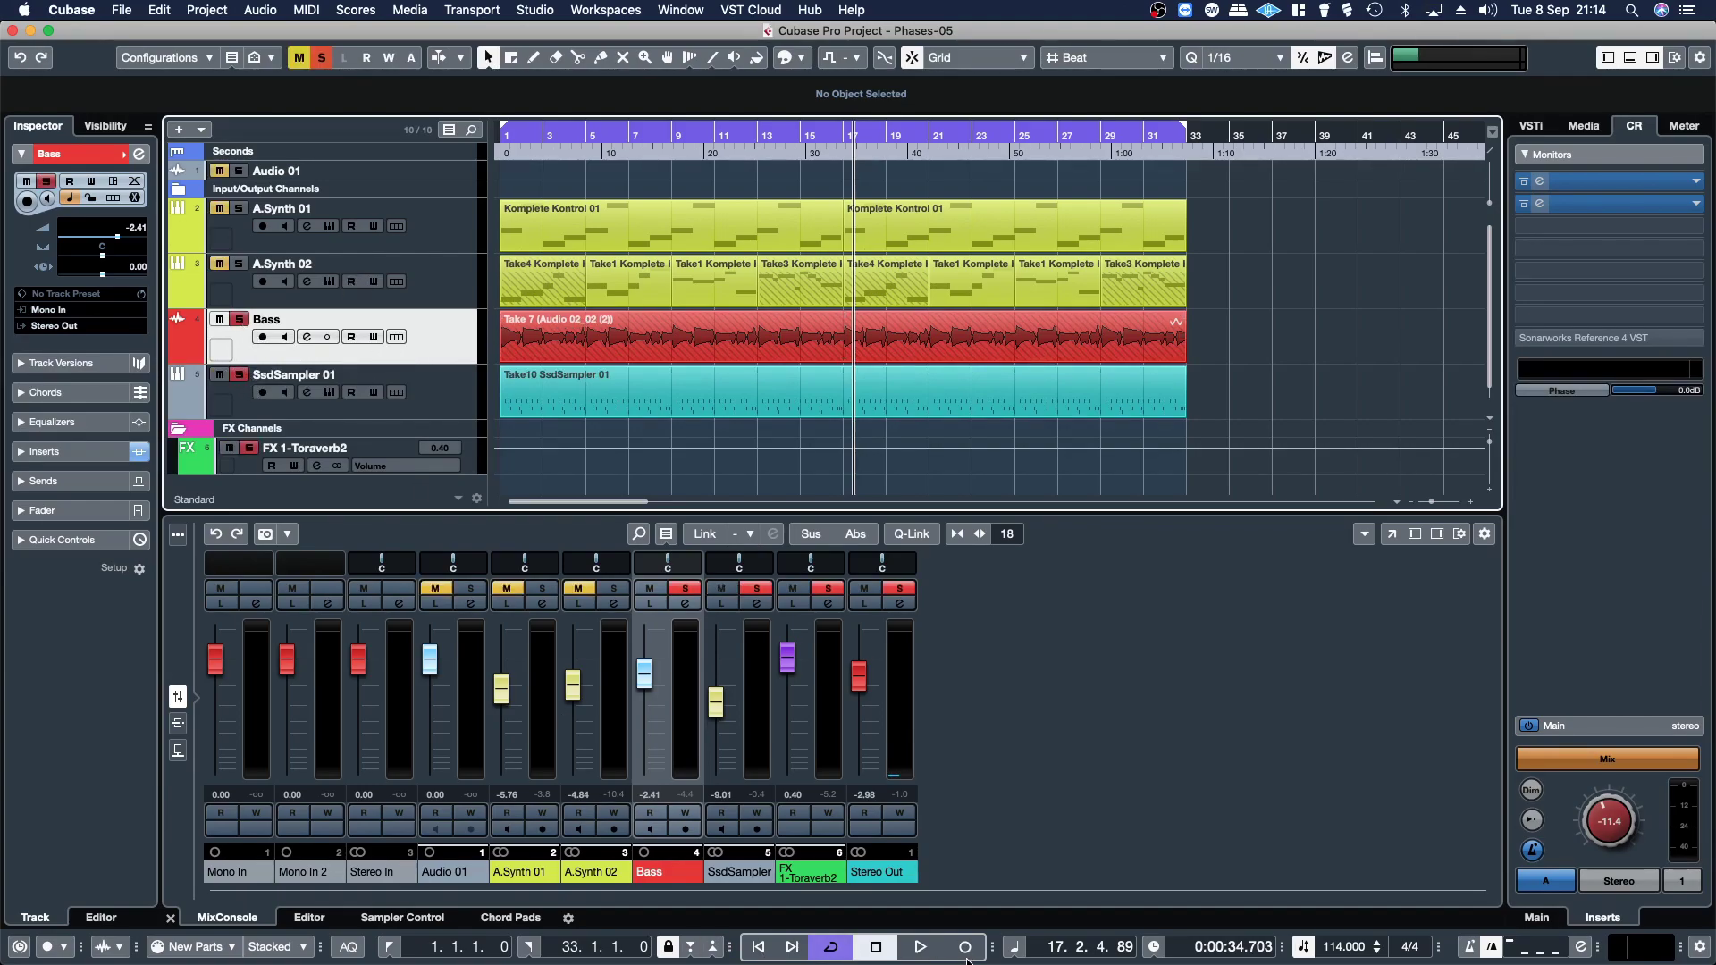
pyautogui.click(927, 953)
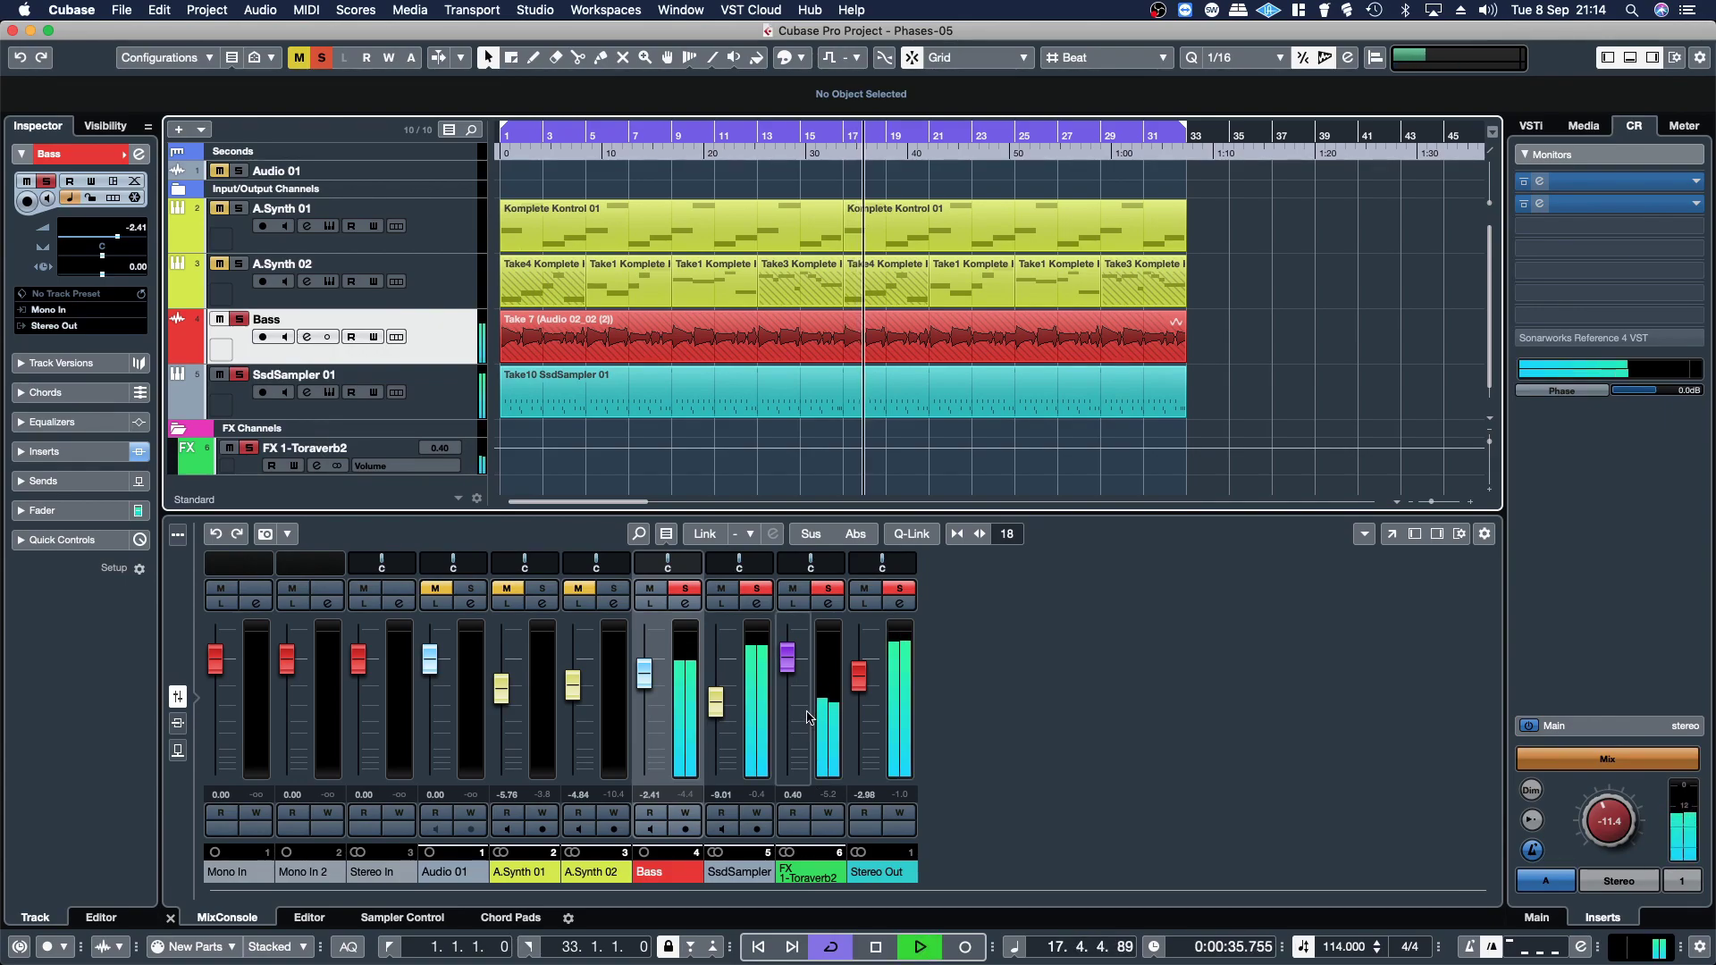
pyautogui.click(771, 593)
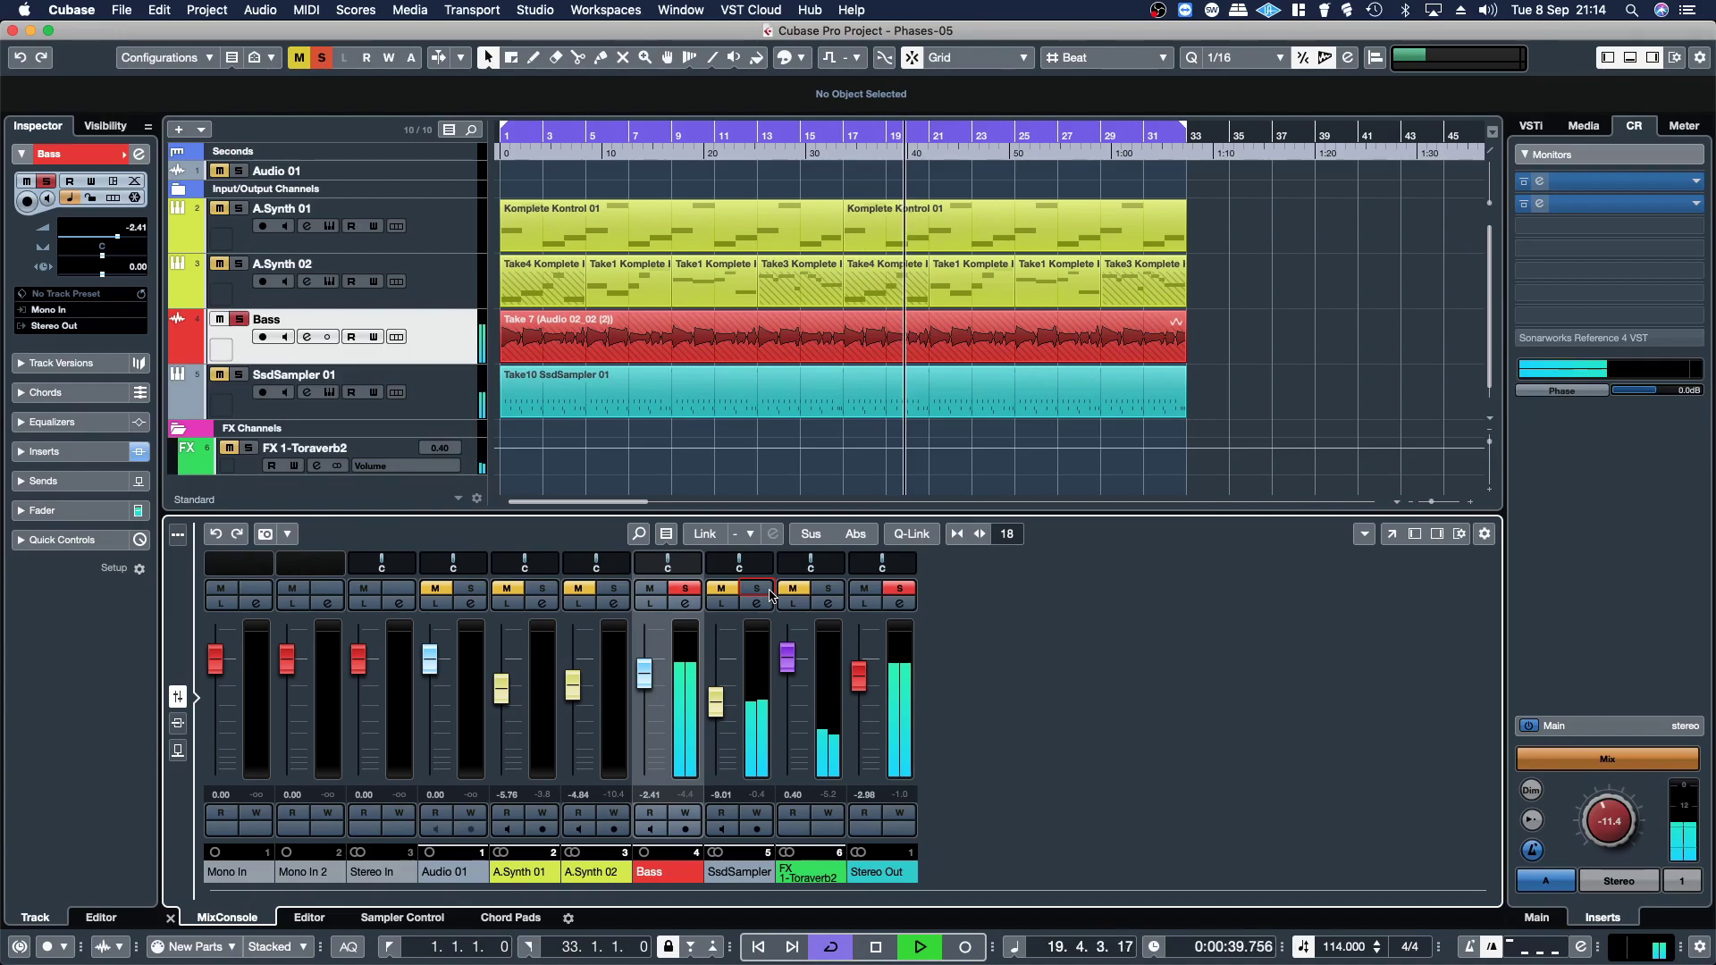
# - Compare the Bass channel's sound with the bx_console N insert bypassed and active
pyautogui.click(684, 604)
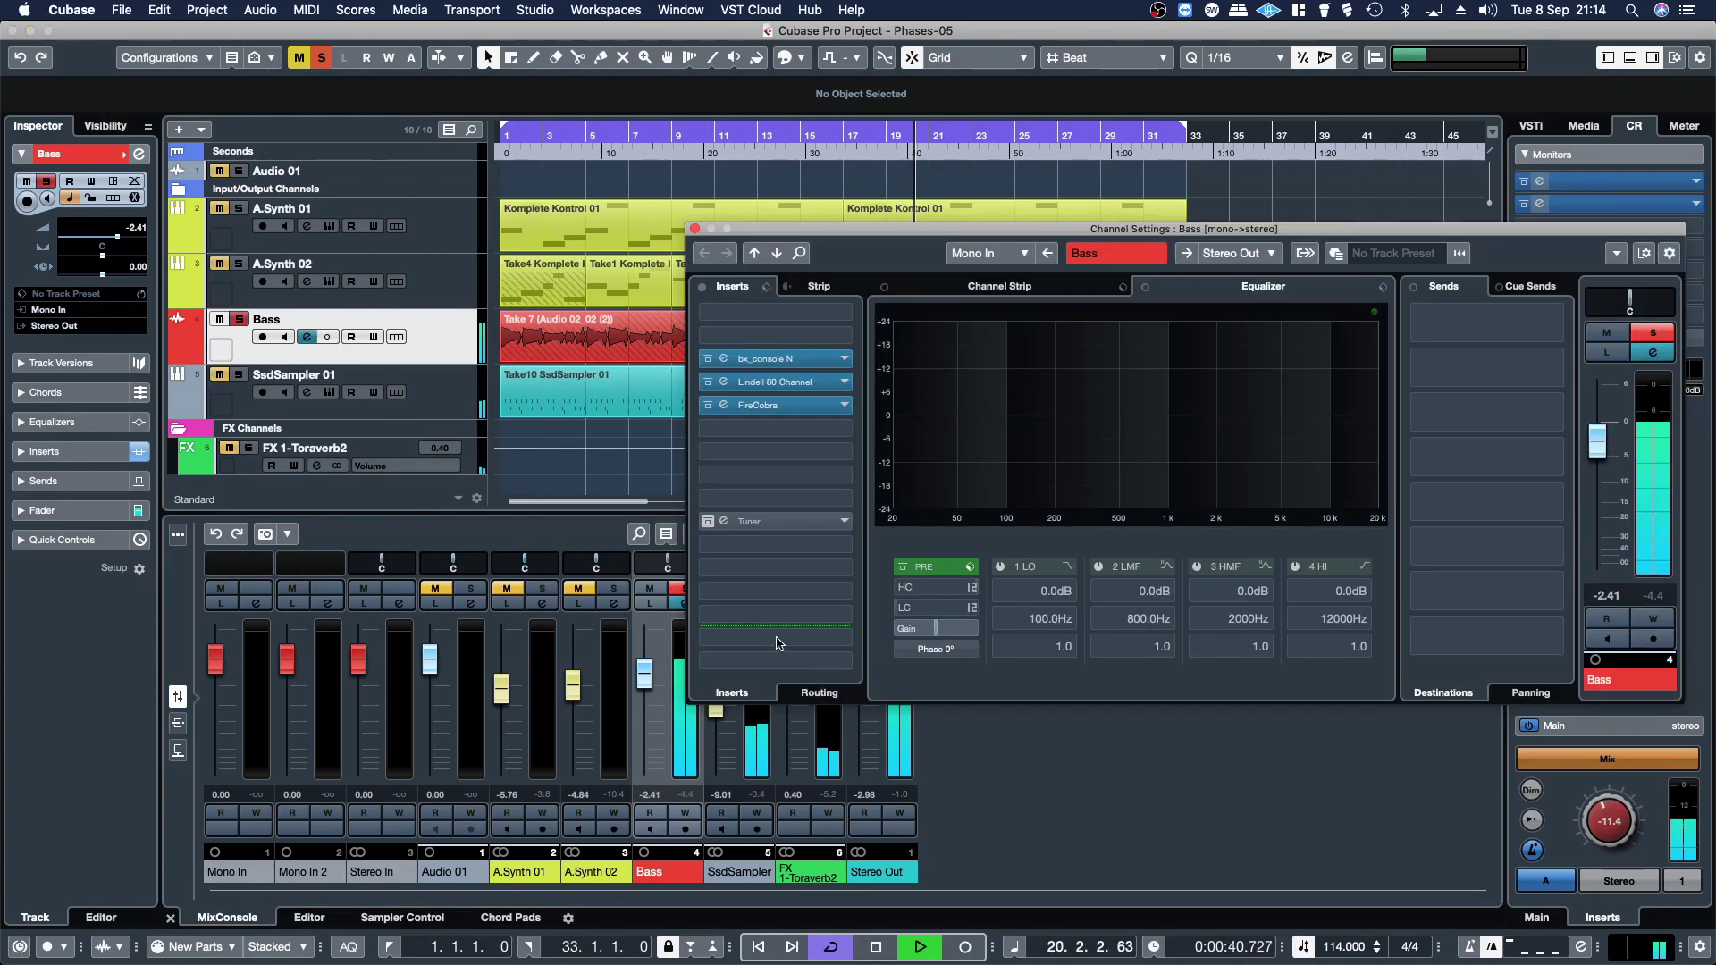
pyautogui.click(707, 359)
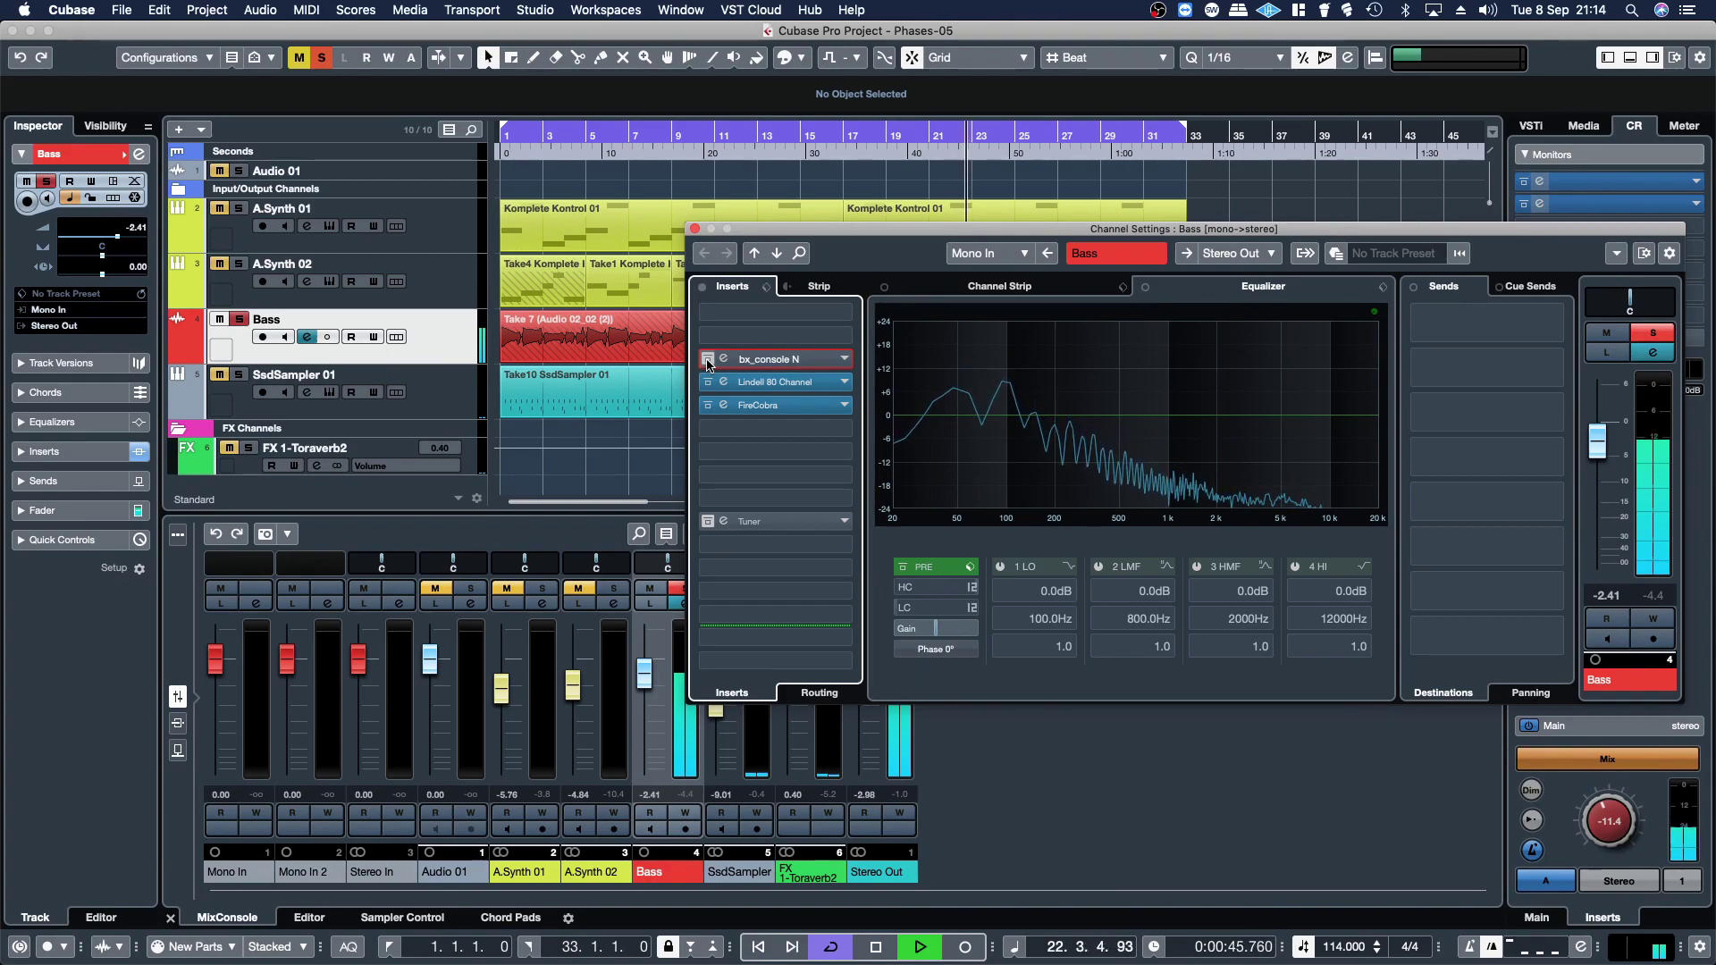
pyautogui.click(707, 359)
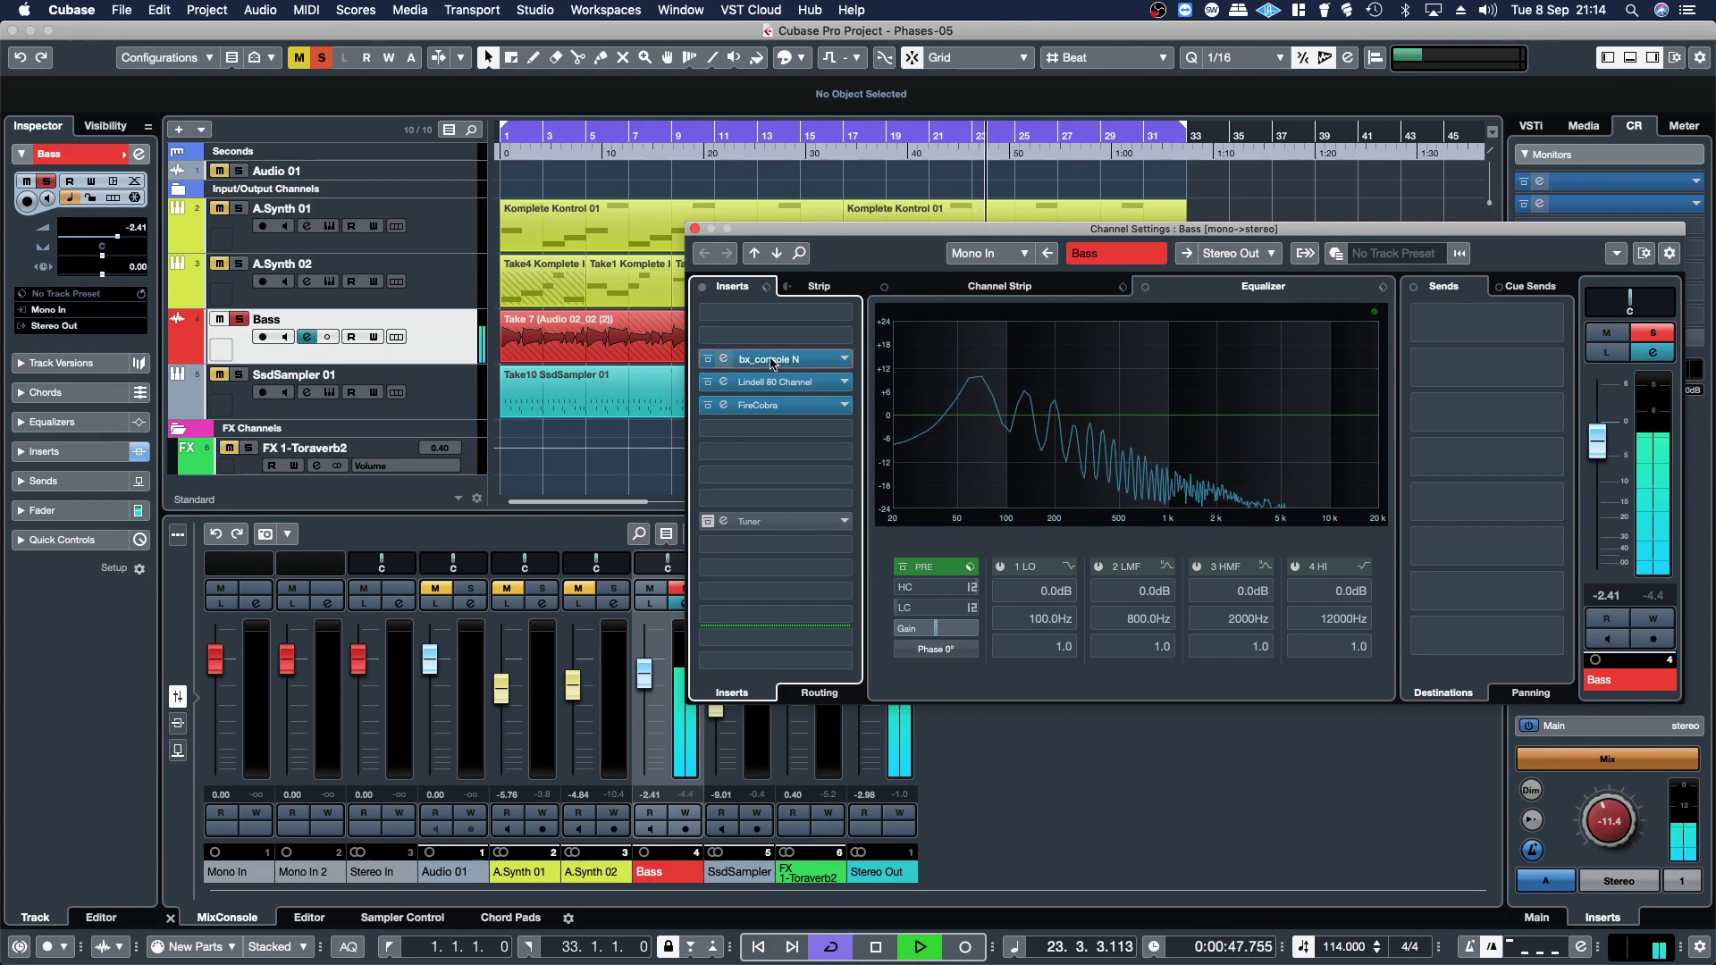
# - Inspect the Lindell 80 Channel insert on the Bass, compare it with its bypass, and close its window
pyautogui.click(760, 382)
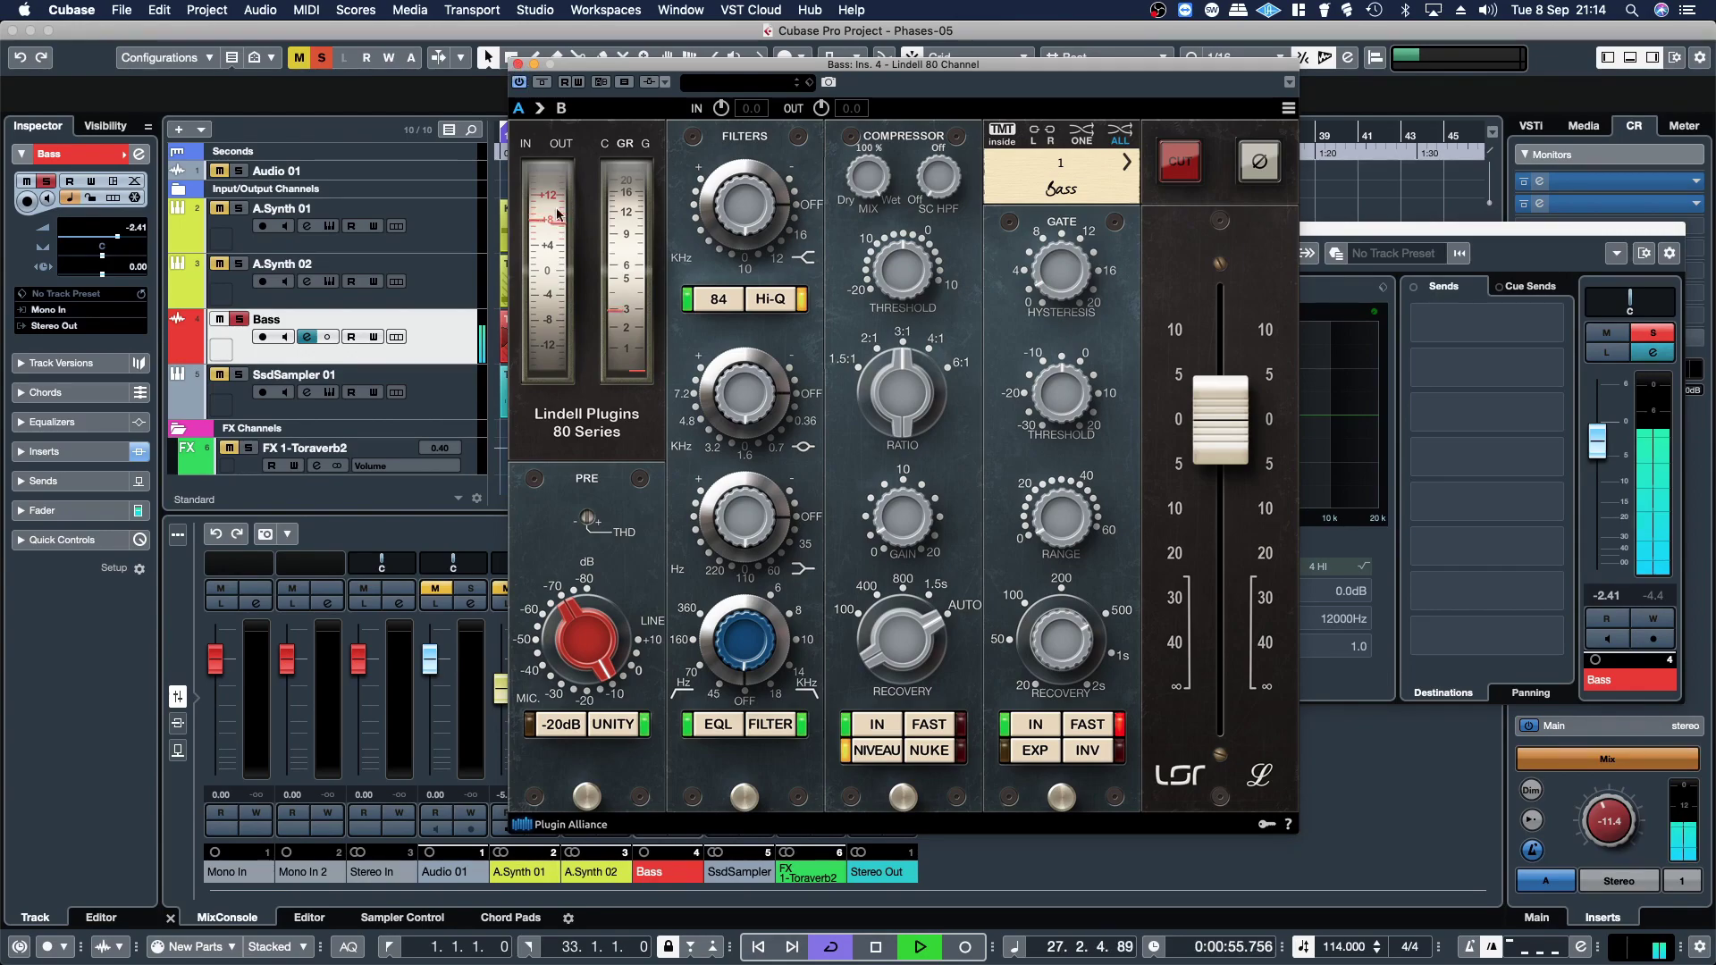
pyautogui.click(543, 83)
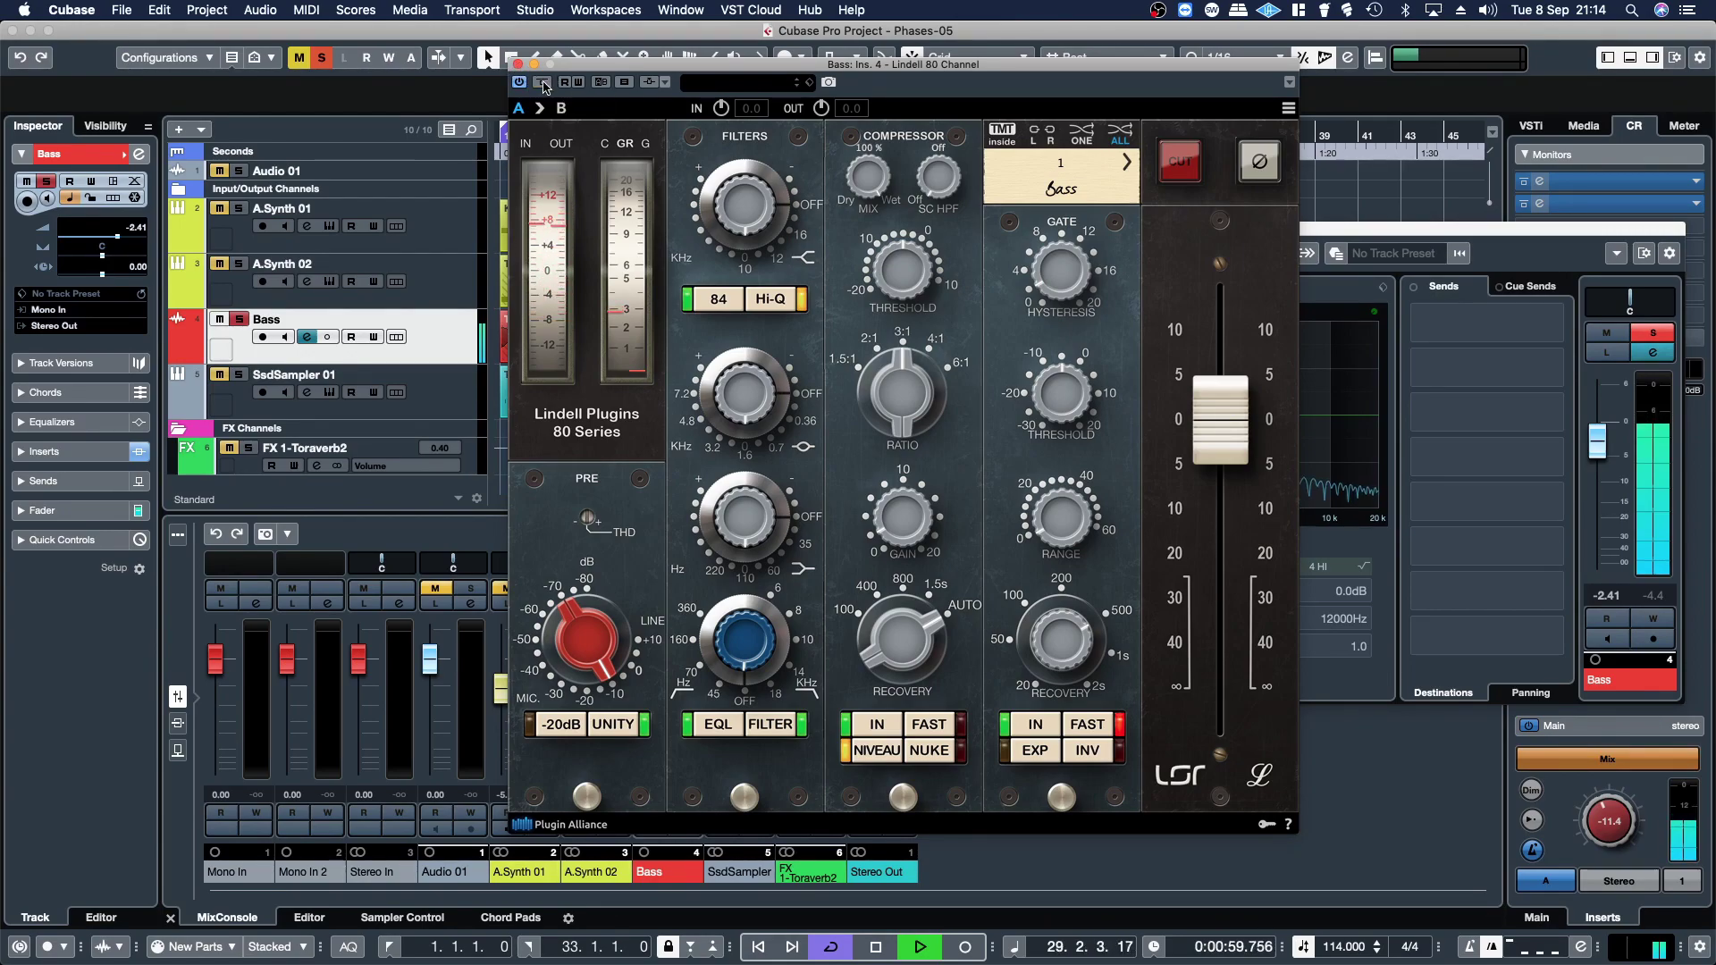
pyautogui.click(518, 65)
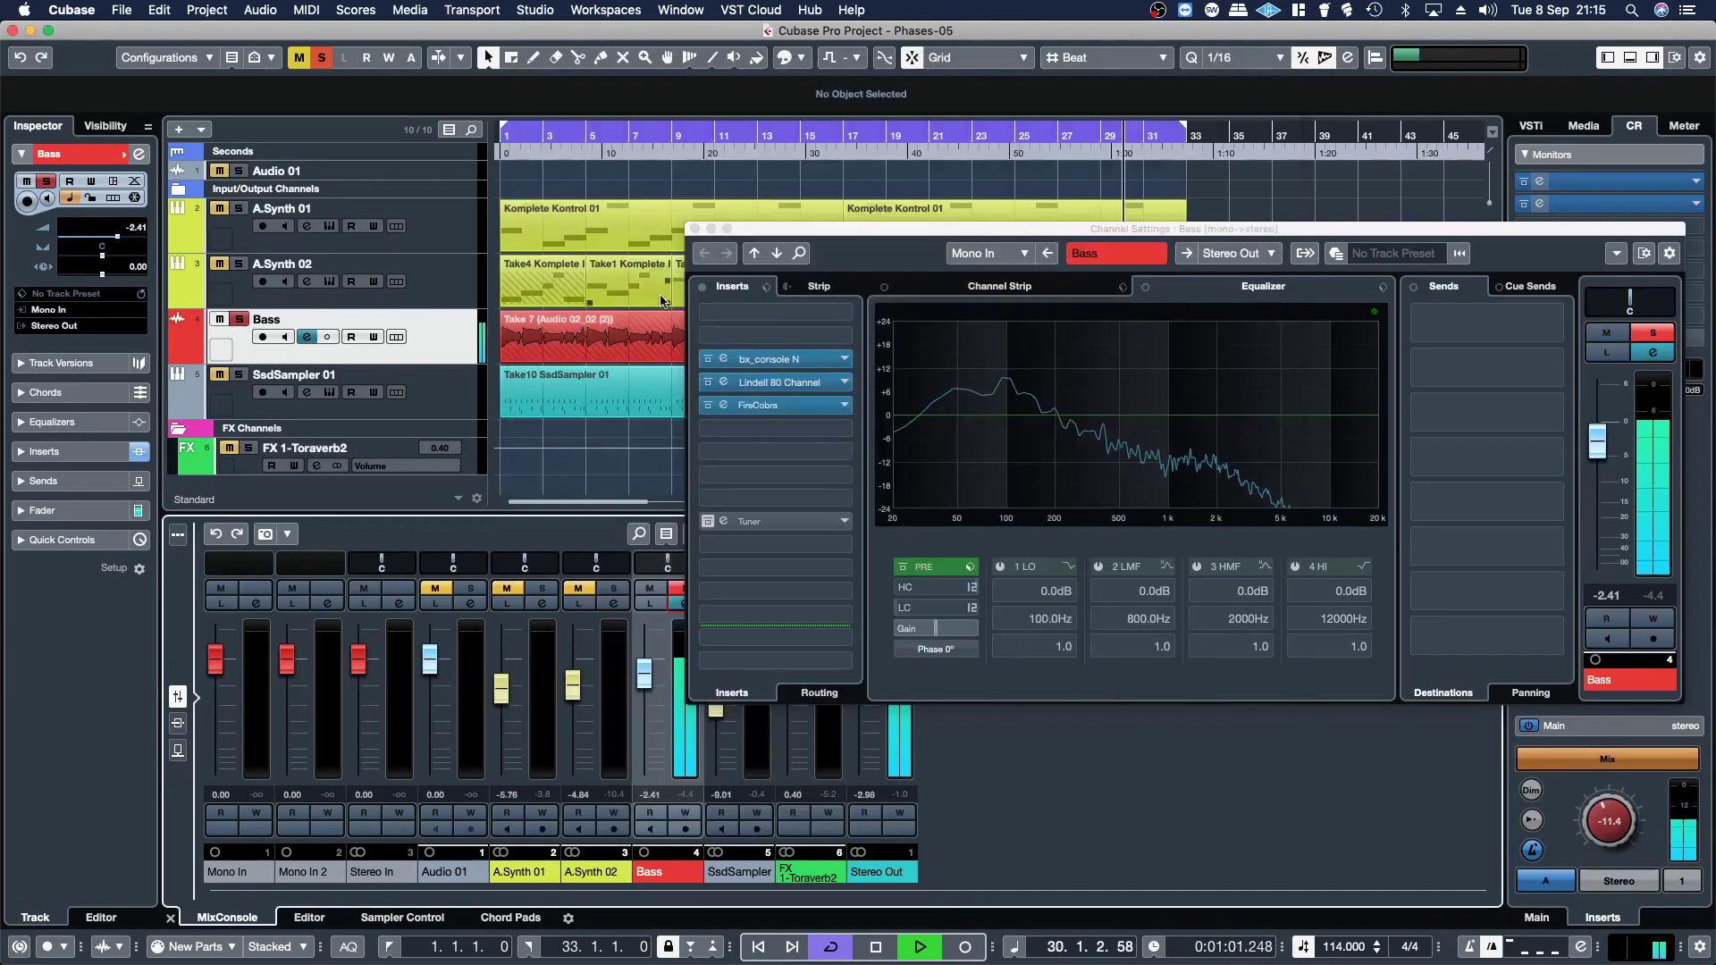
# - Inspect the FireCobra insert on the Bass, compare its bypassed and active sound, and close its window
pyautogui.click(726, 413)
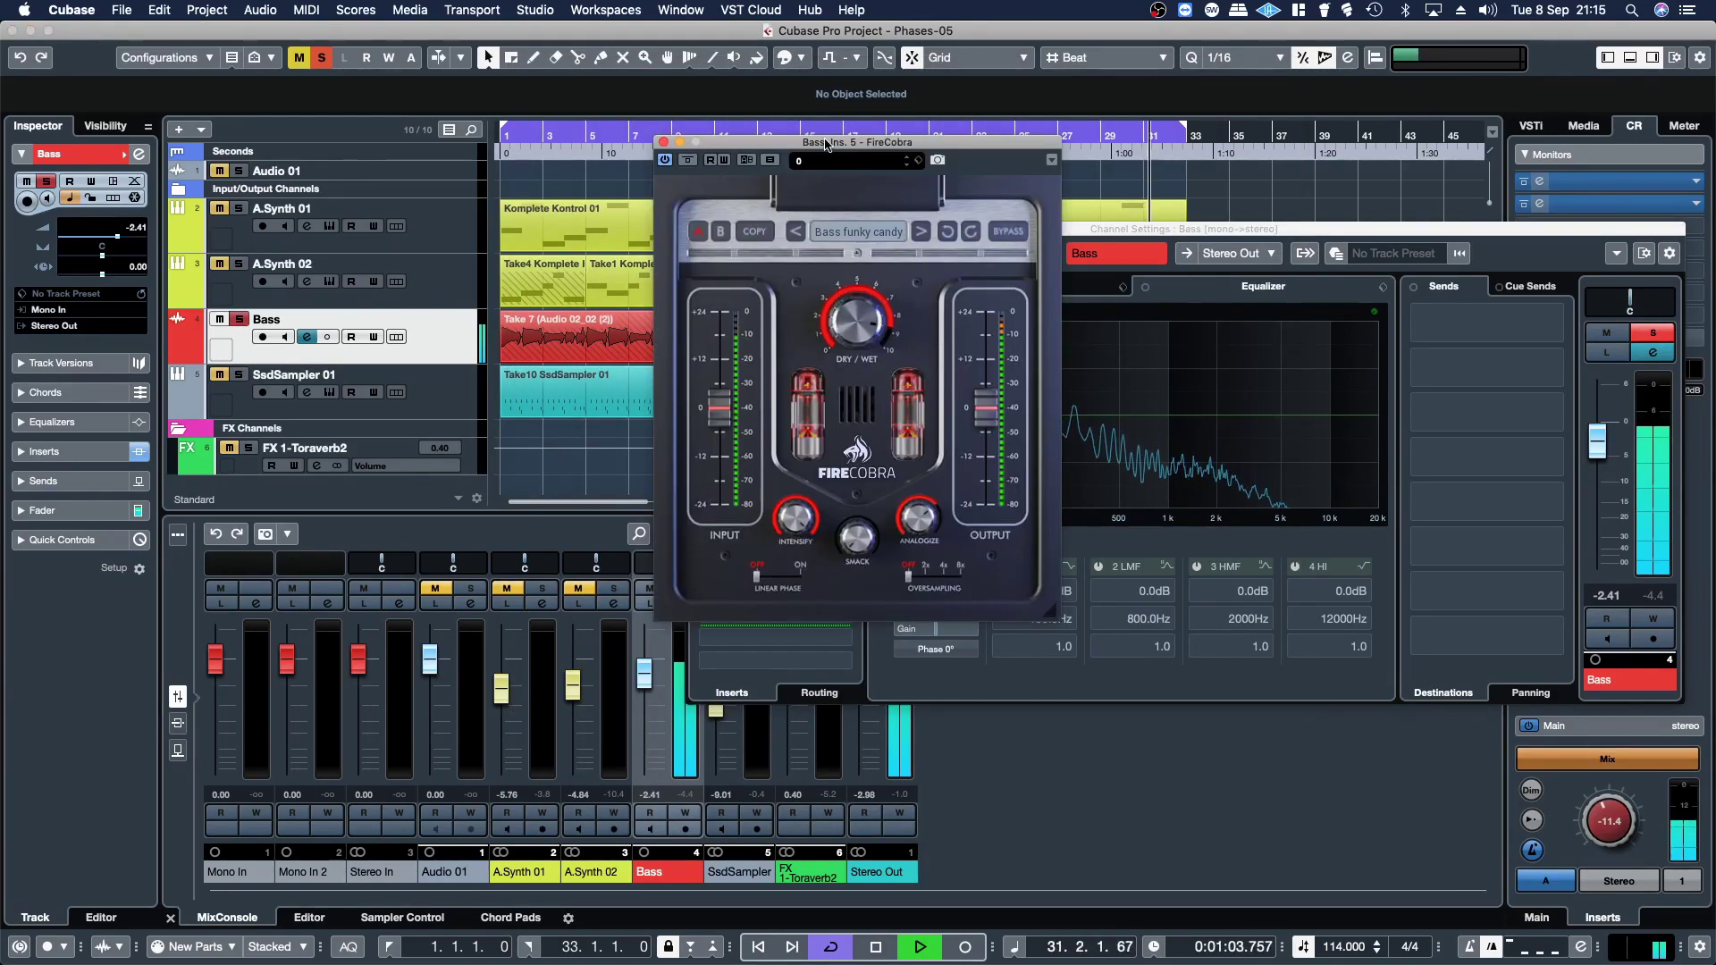
pyautogui.moveTo(826, 144); pyautogui.dragTo(598, 143)
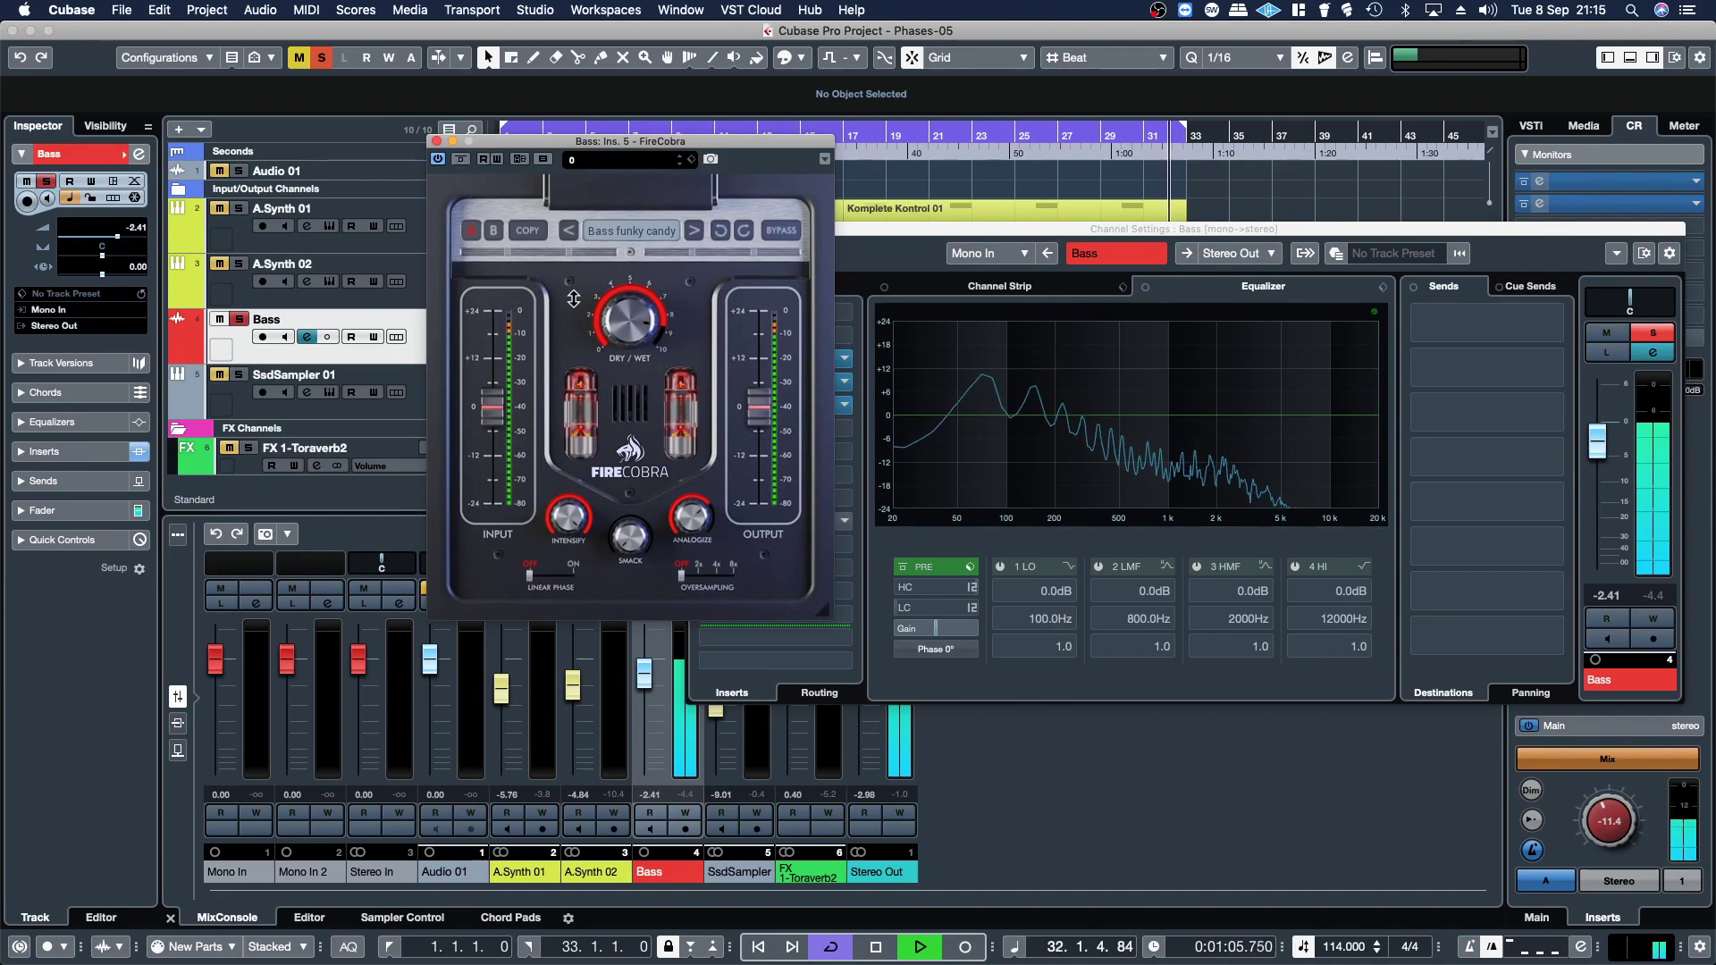
pyautogui.click(462, 161)
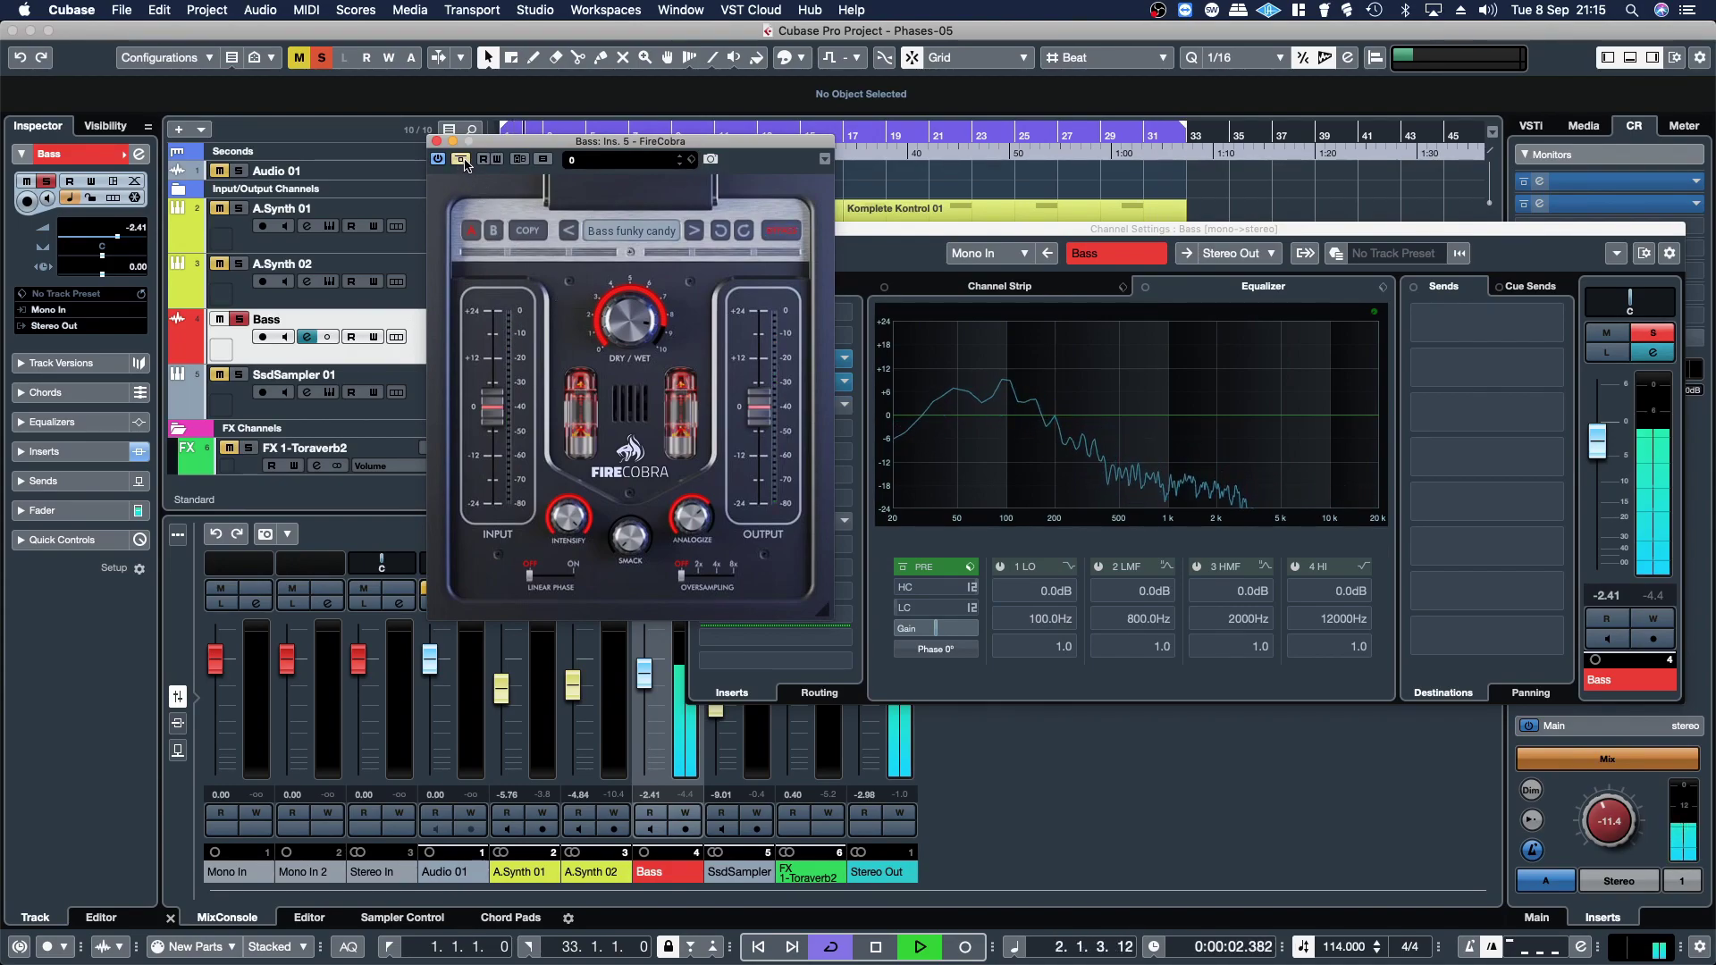
pyautogui.click(462, 160)
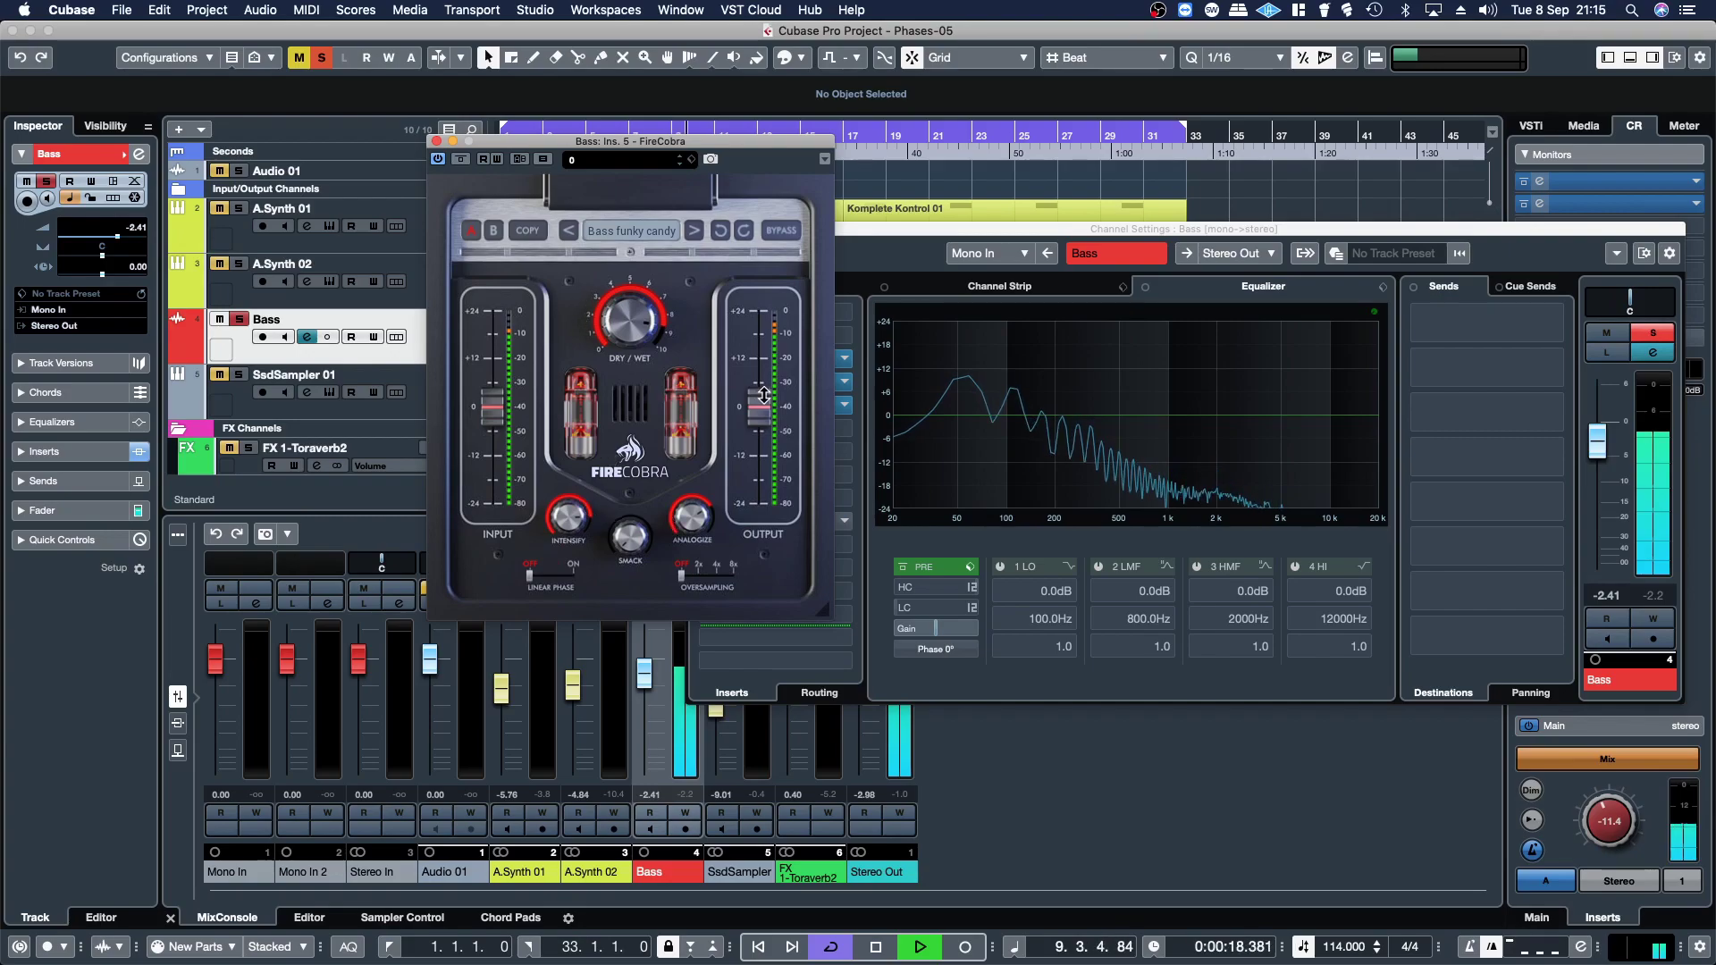
pyautogui.click(436, 141)
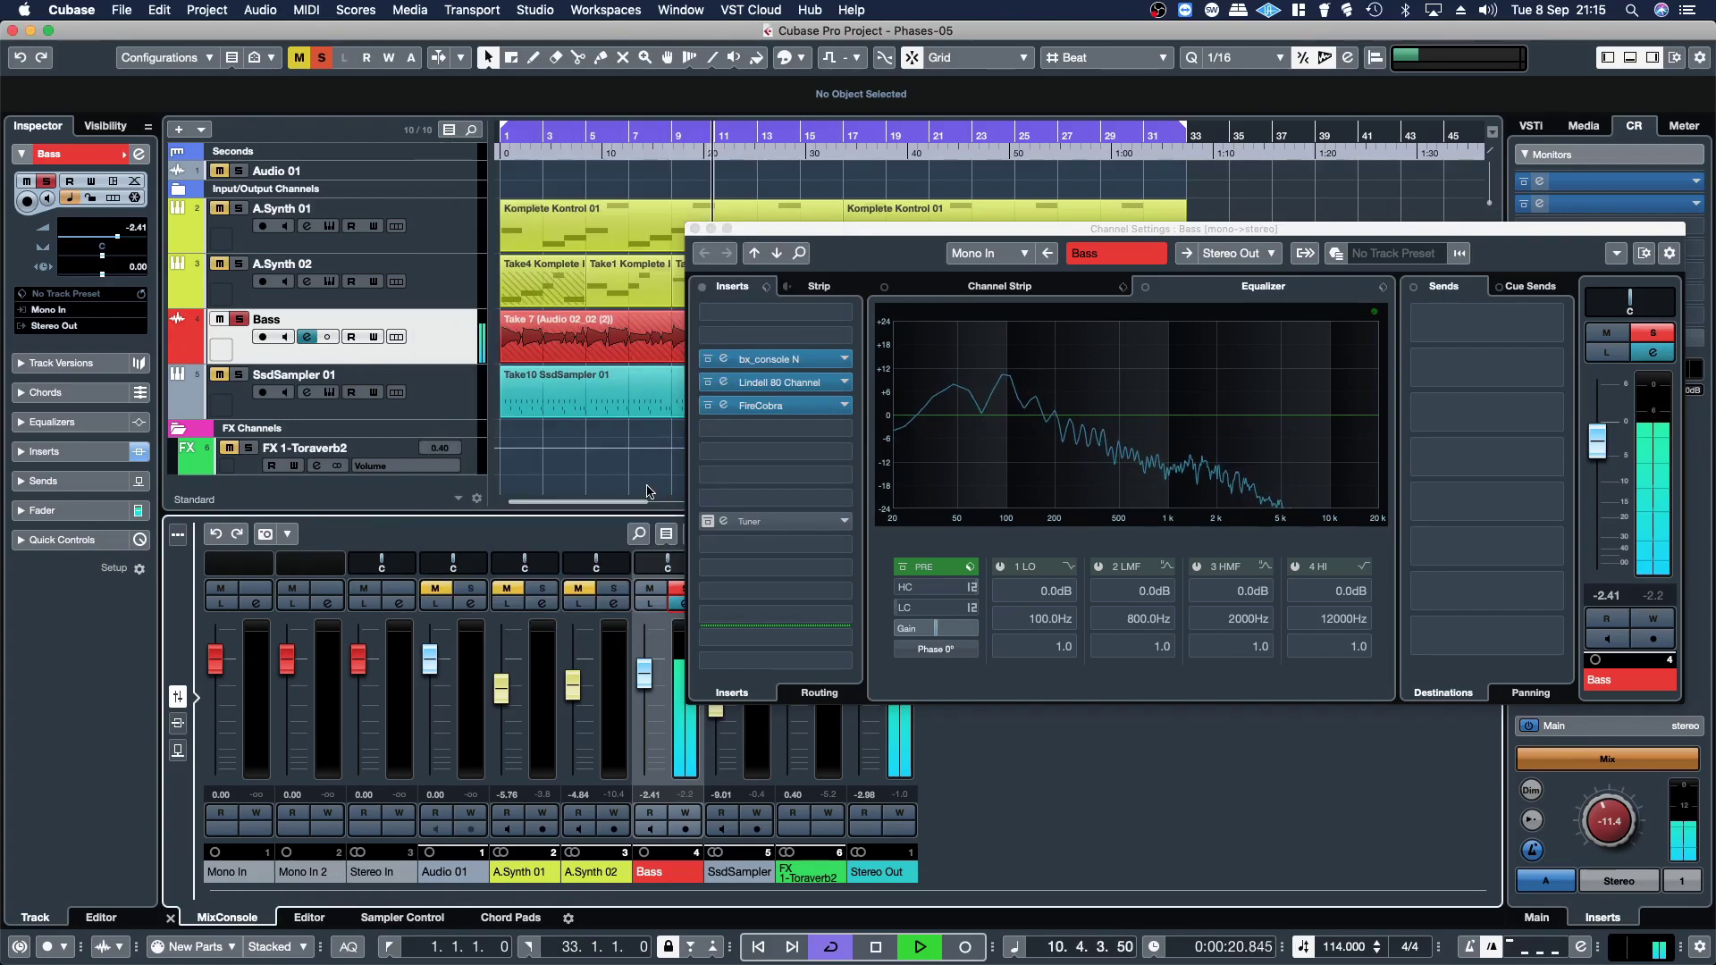
# - Insert Denise God Mode after FireCobra on the Bass channel, close the channel settings, and move the plugin window clear of the mixer
pyautogui.click(779, 403)
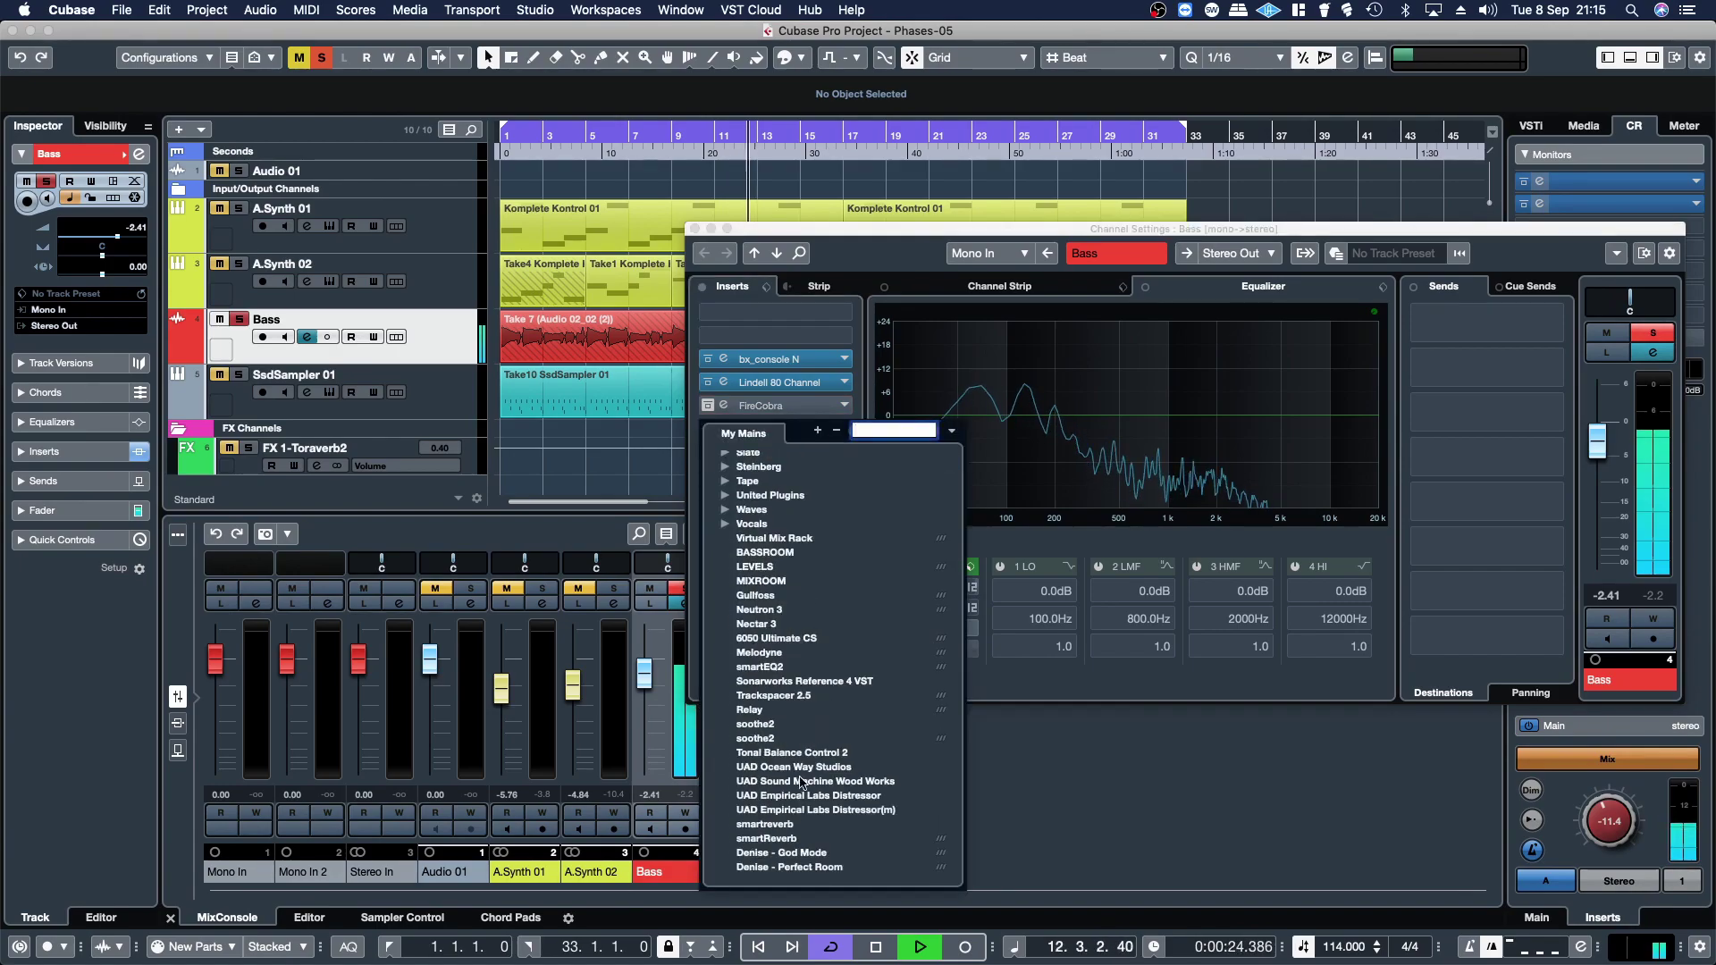
pyautogui.click(781, 852)
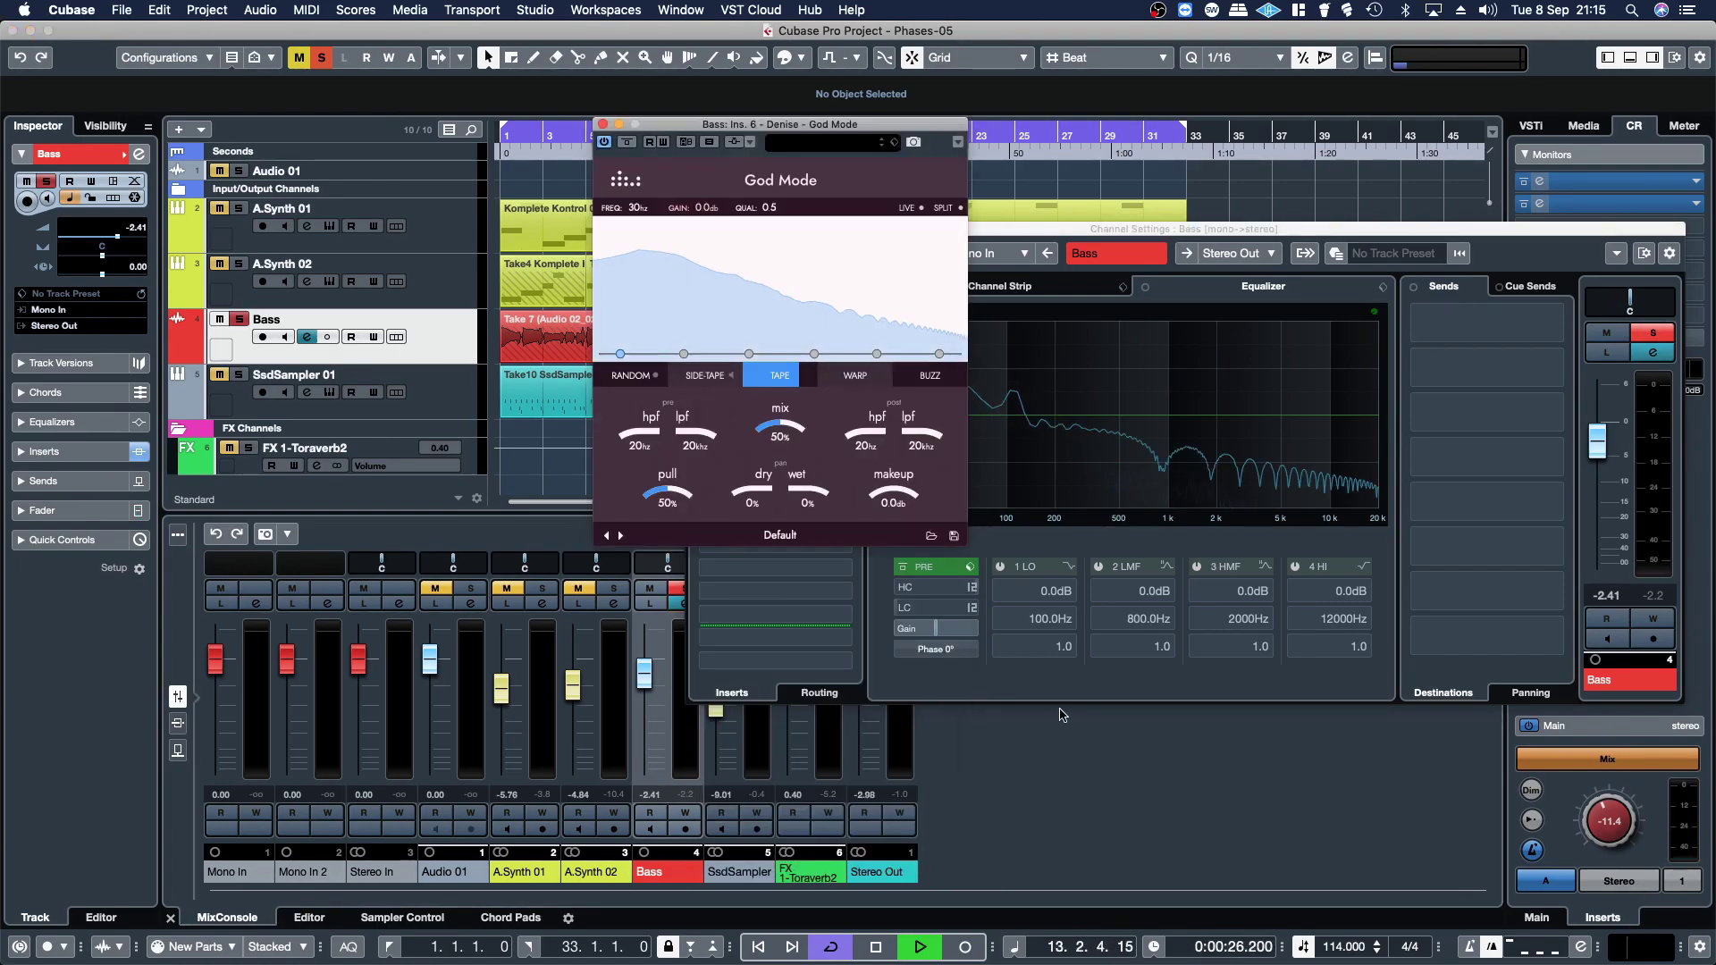
pyautogui.moveTo(745, 130); pyautogui.dragTo(694, 193)
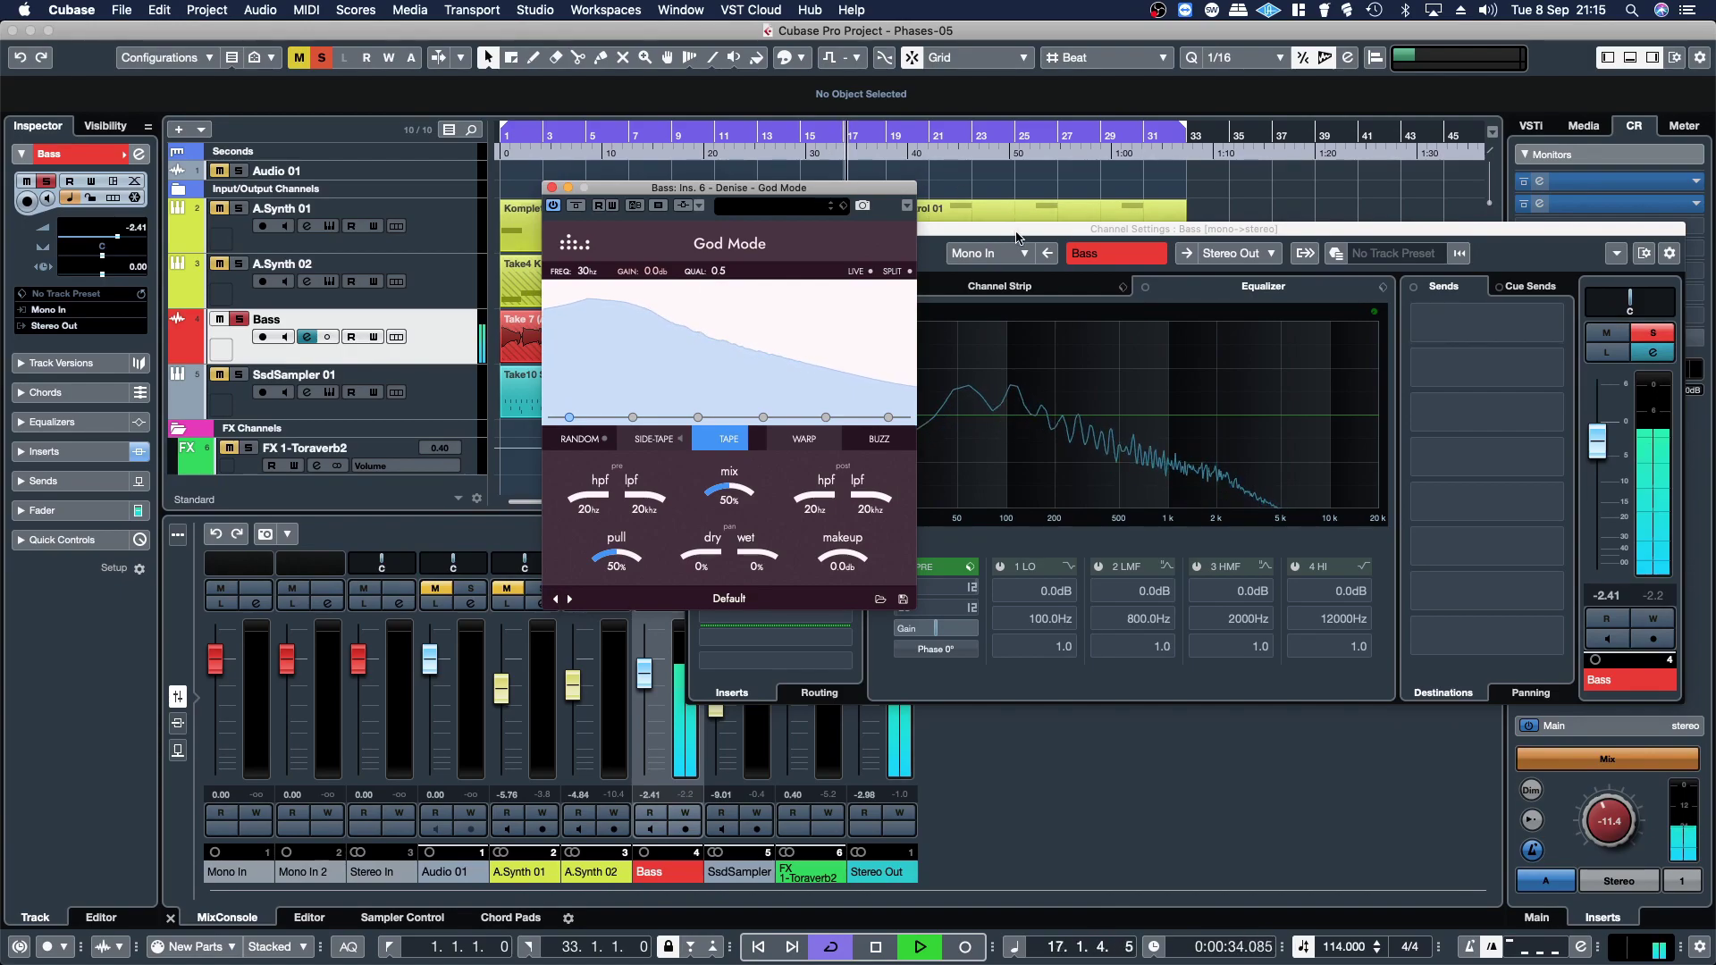
pyautogui.moveTo(1024, 232); pyautogui.dragTo(1061, 156)
pyautogui.click(732, 151)
pyautogui.moveTo(715, 197); pyautogui.dragTo(303, 139)
# - Solo SsdSampler alongside Bass, boost about 83 Hz by 11.8 dB in God Mode, and set its mix to 68%
pyautogui.click(756, 588)
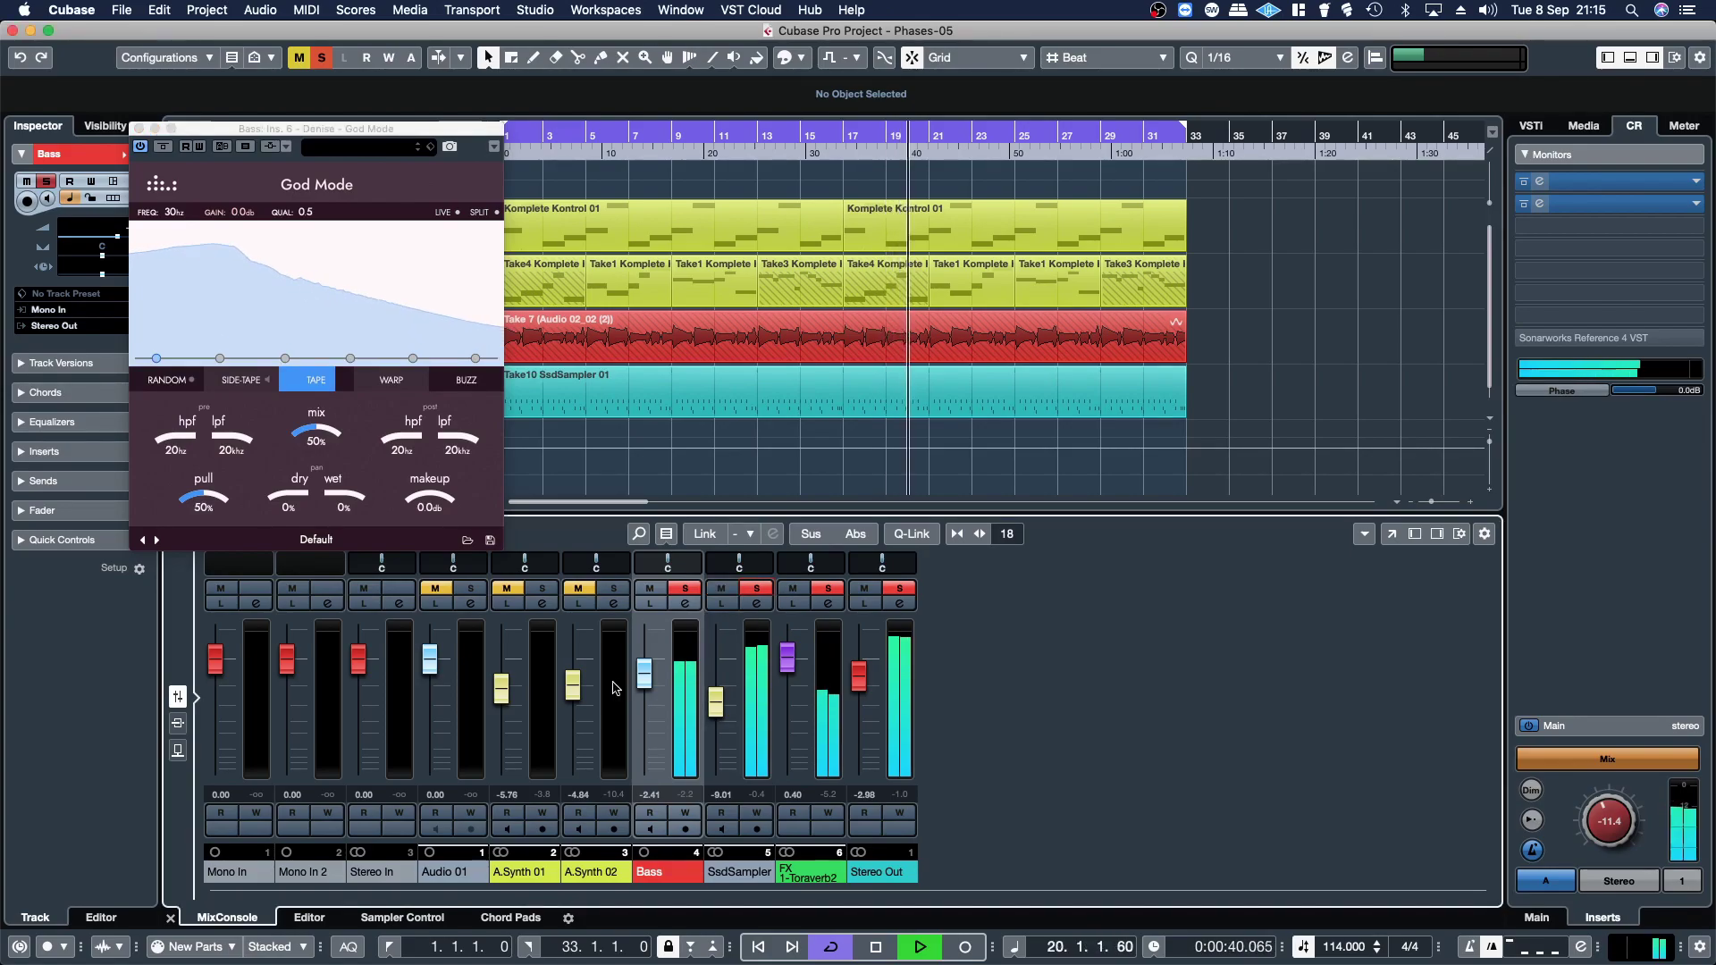
pyautogui.moveTo(317, 434); pyautogui.dragTo(321, 411)
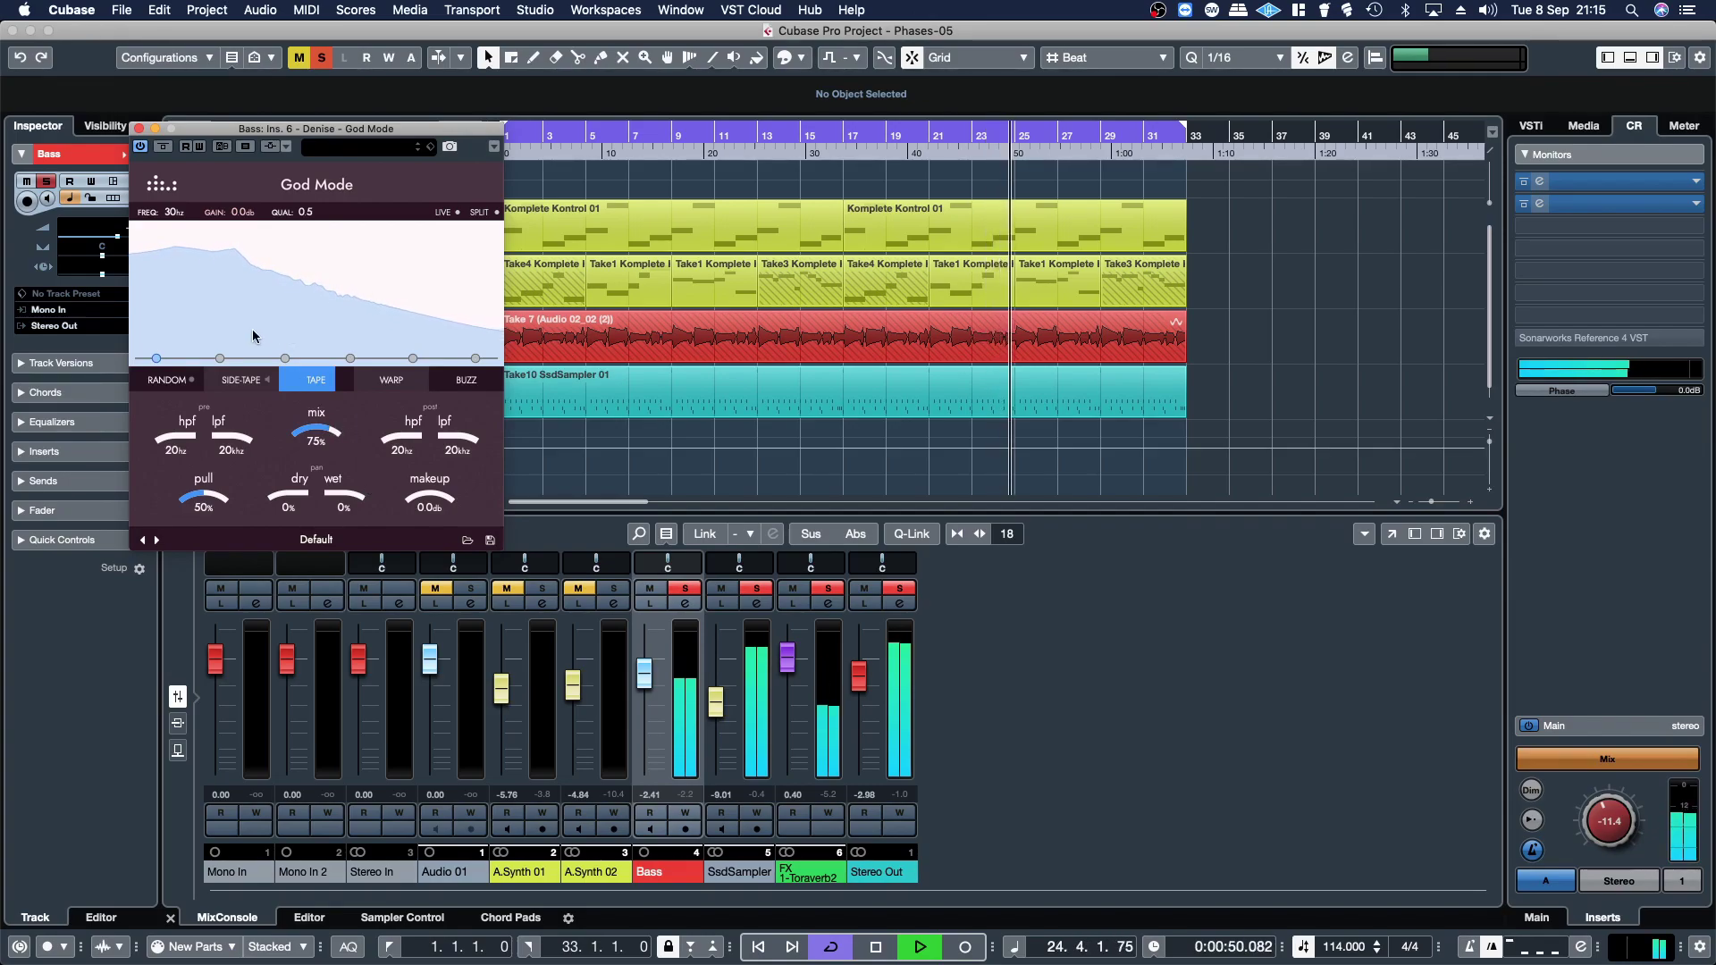
pyautogui.moveTo(220, 359); pyautogui.dragTo(207, 297)
pyautogui.moveTo(317, 430); pyautogui.dragTo(321, 436)
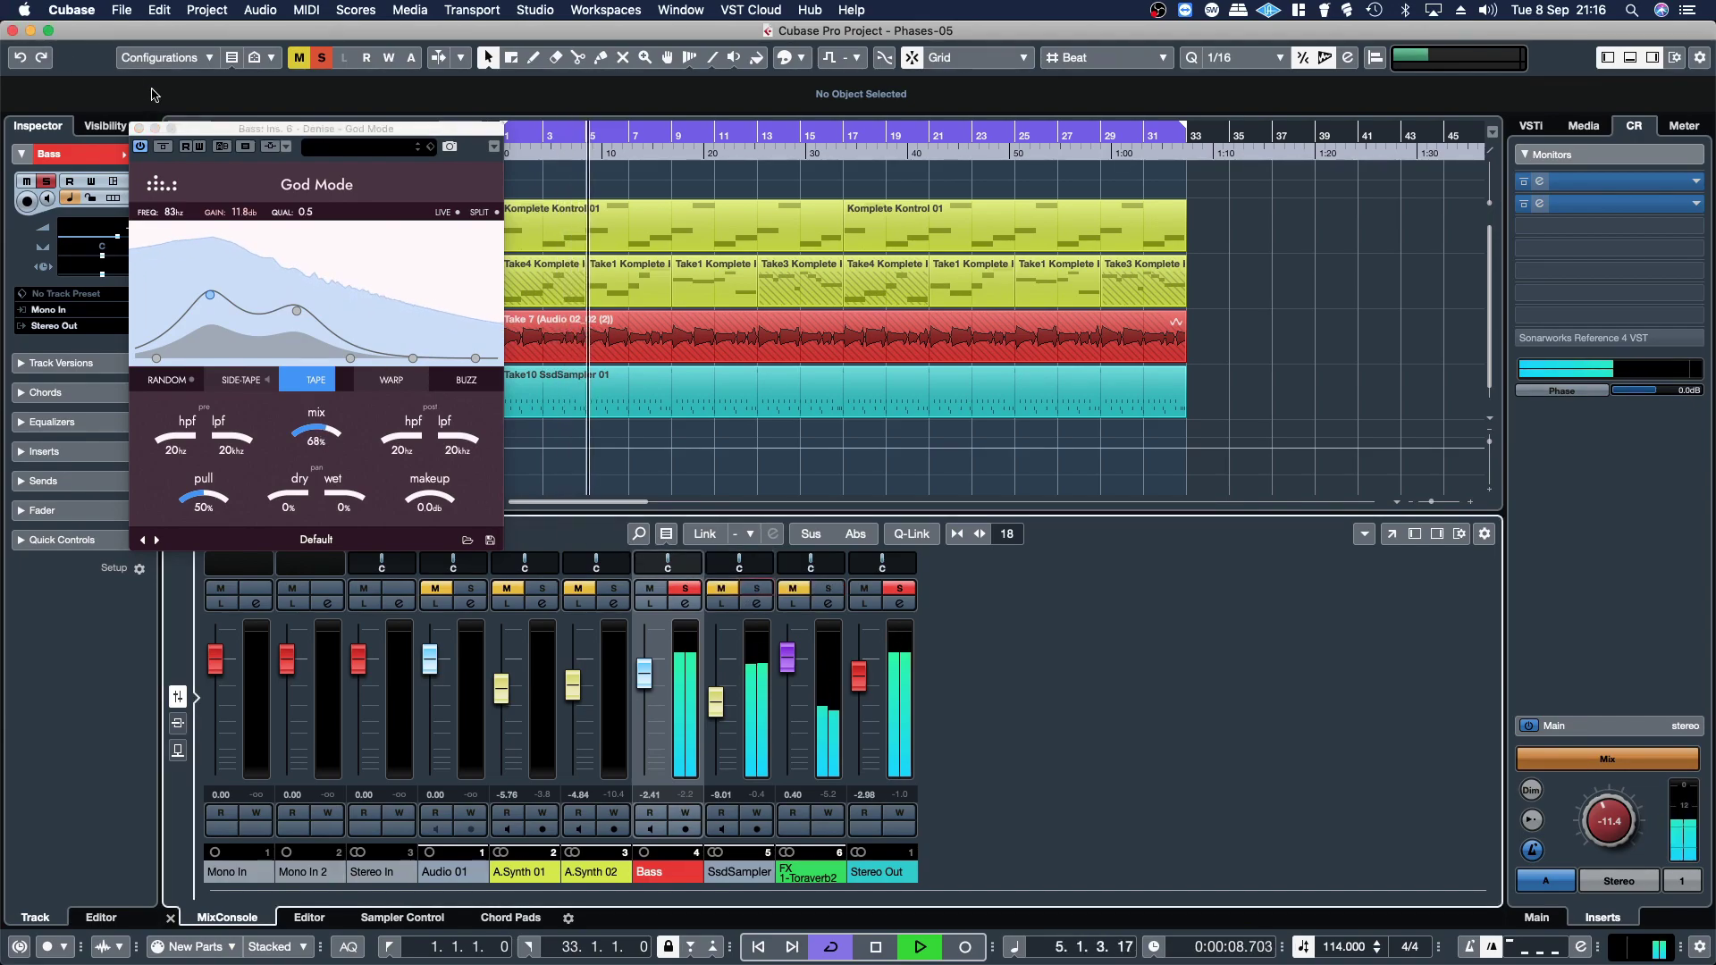
# - Compare the bass with God Mode bypassed and active, and audition the Side-Tape option on and off
pyautogui.click(166, 148)
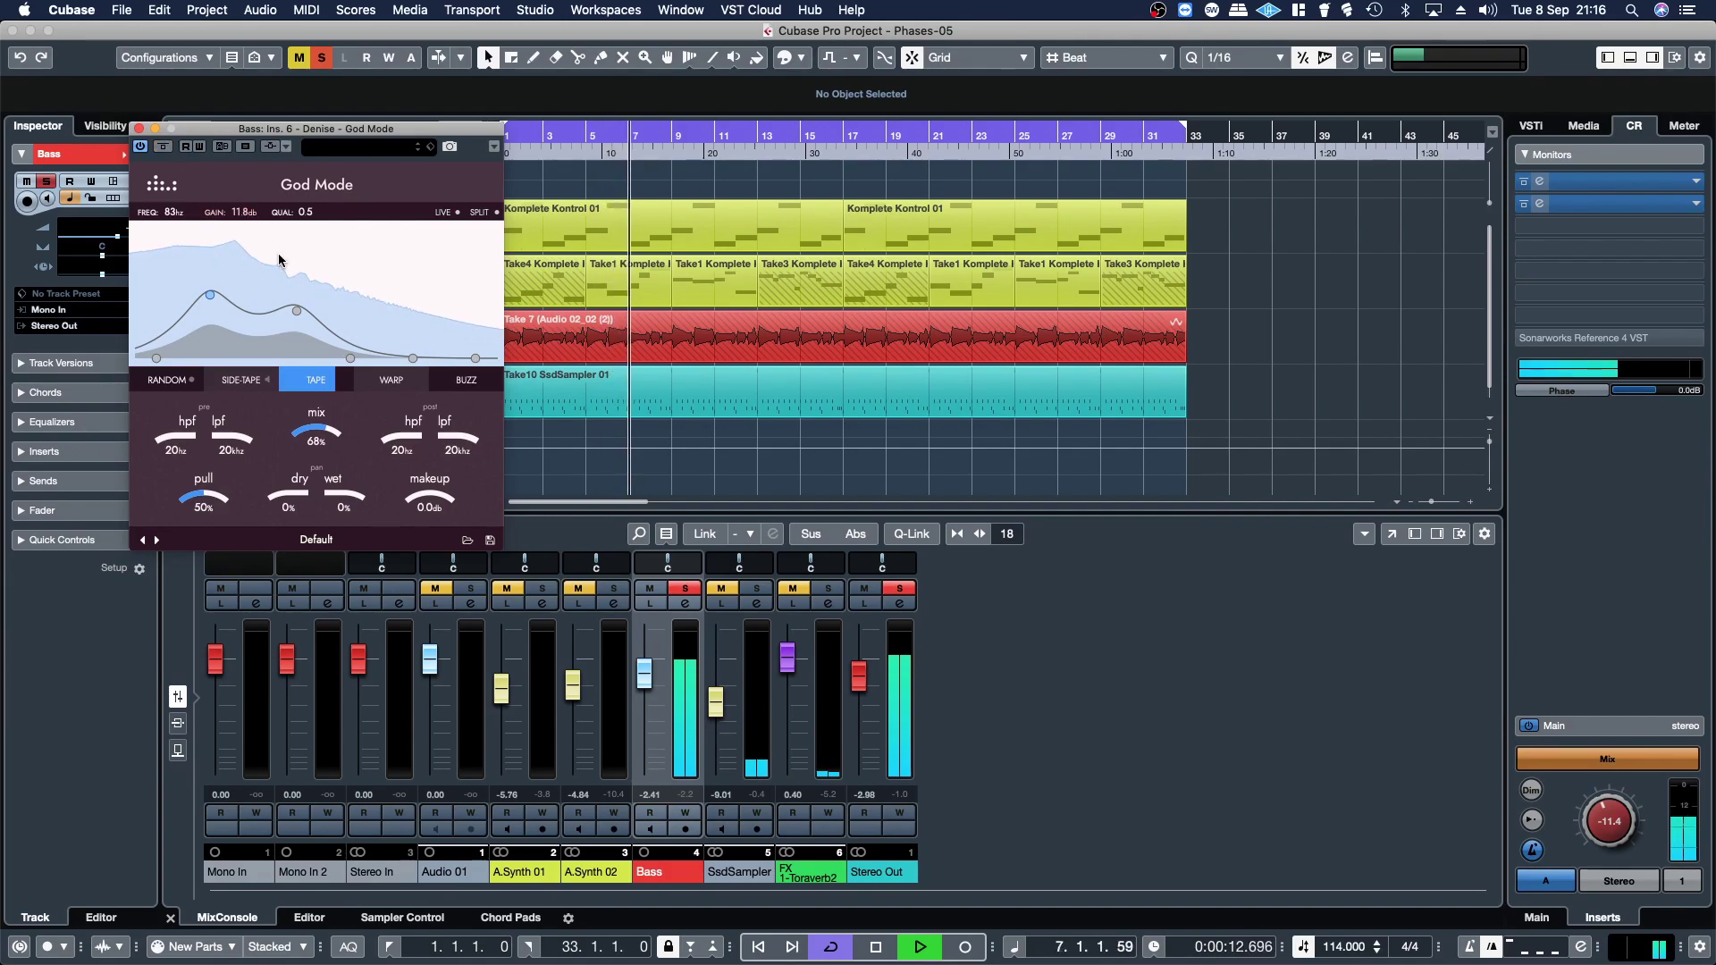
pyautogui.click(267, 381)
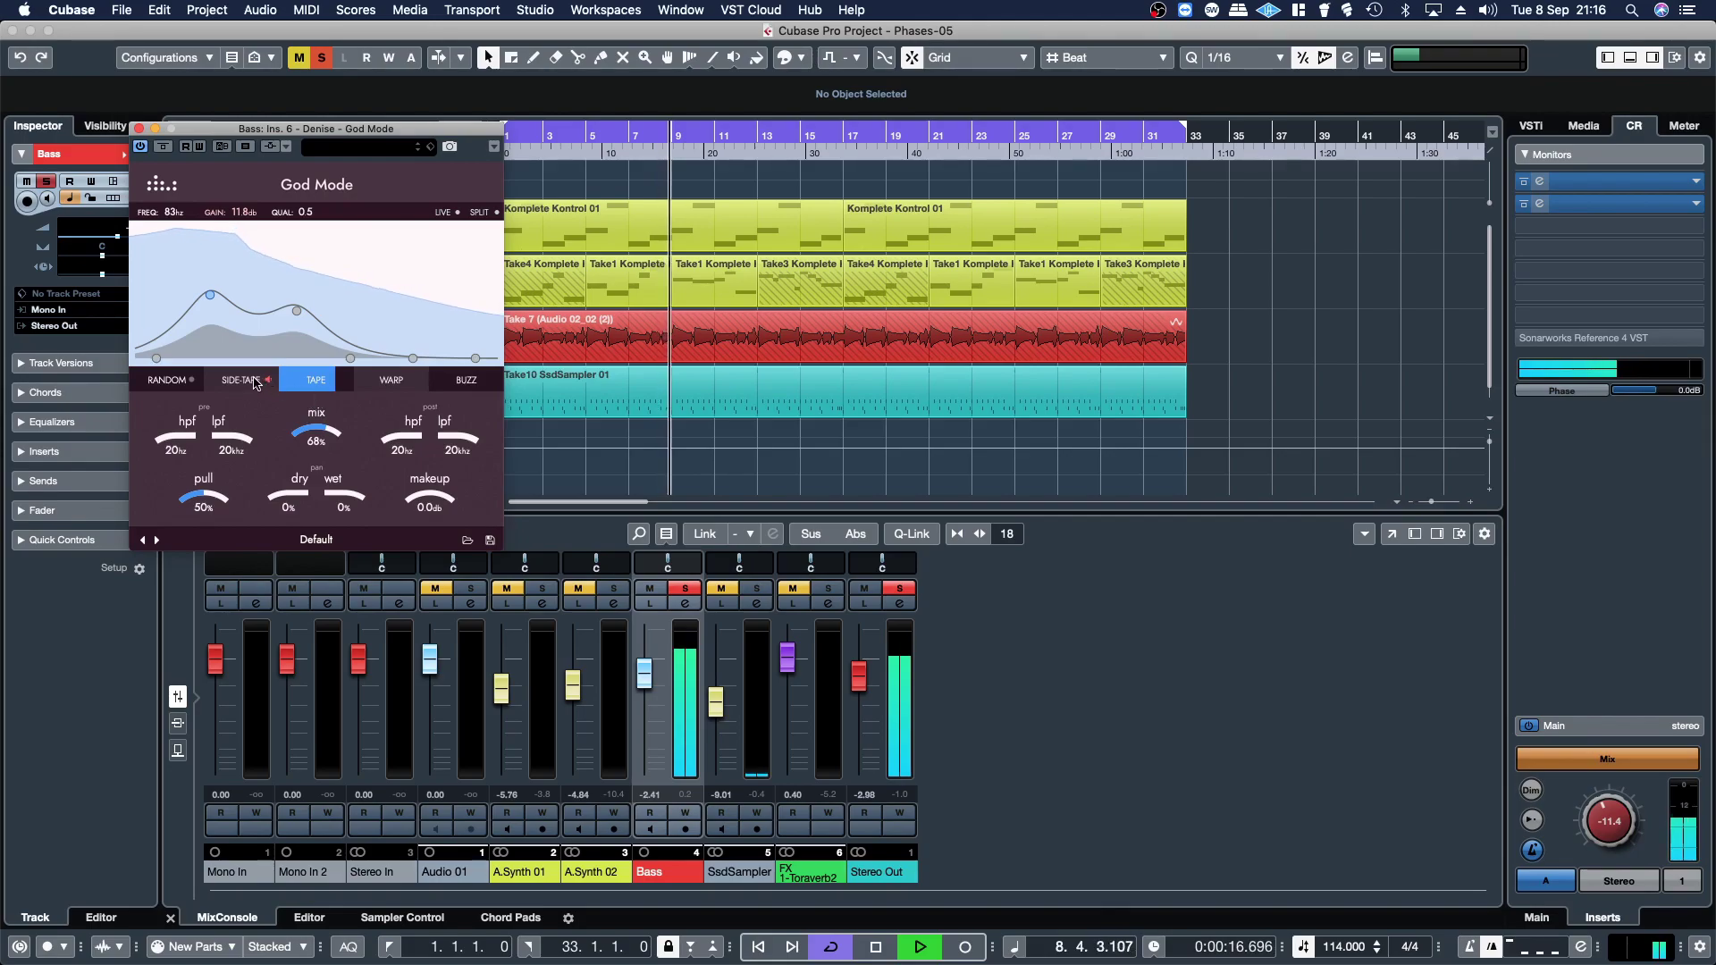
pyautogui.click(267, 381)
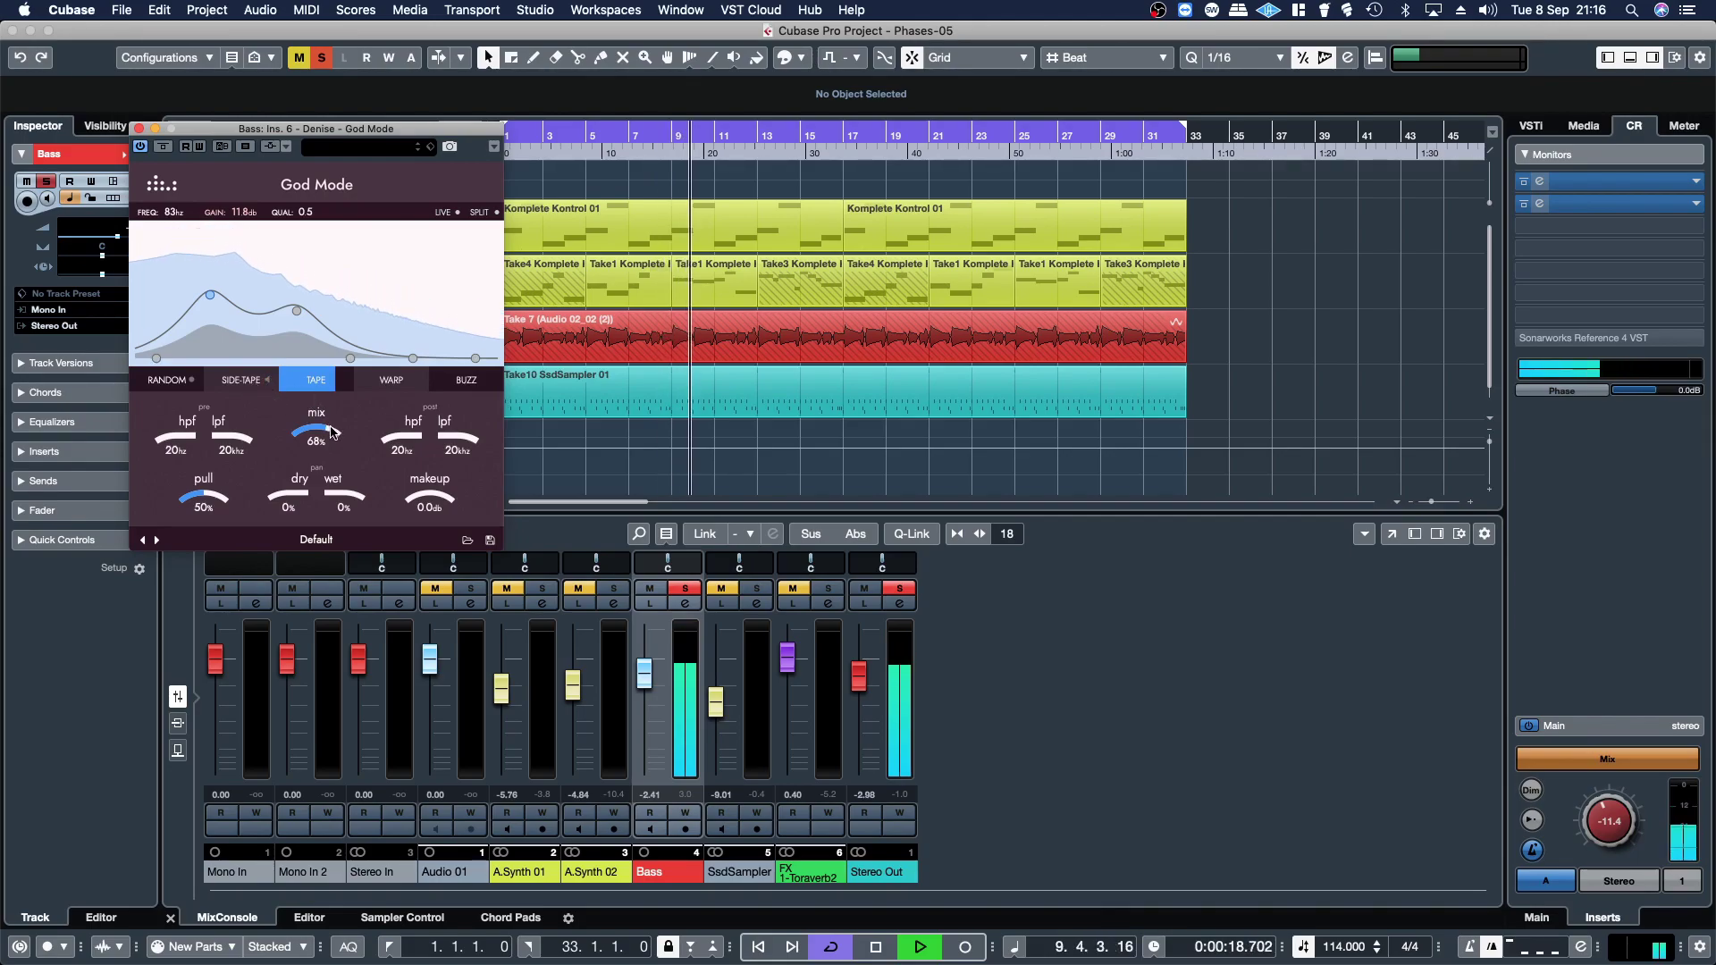
# - Reshape God Mode's curve with 10 dB at 82 Hz, 4.2 dB at 46 Hz and raised upper bands, and add some Warp and Buzz
pyautogui.moveTo(297, 318); pyautogui.dragTo(210, 314)
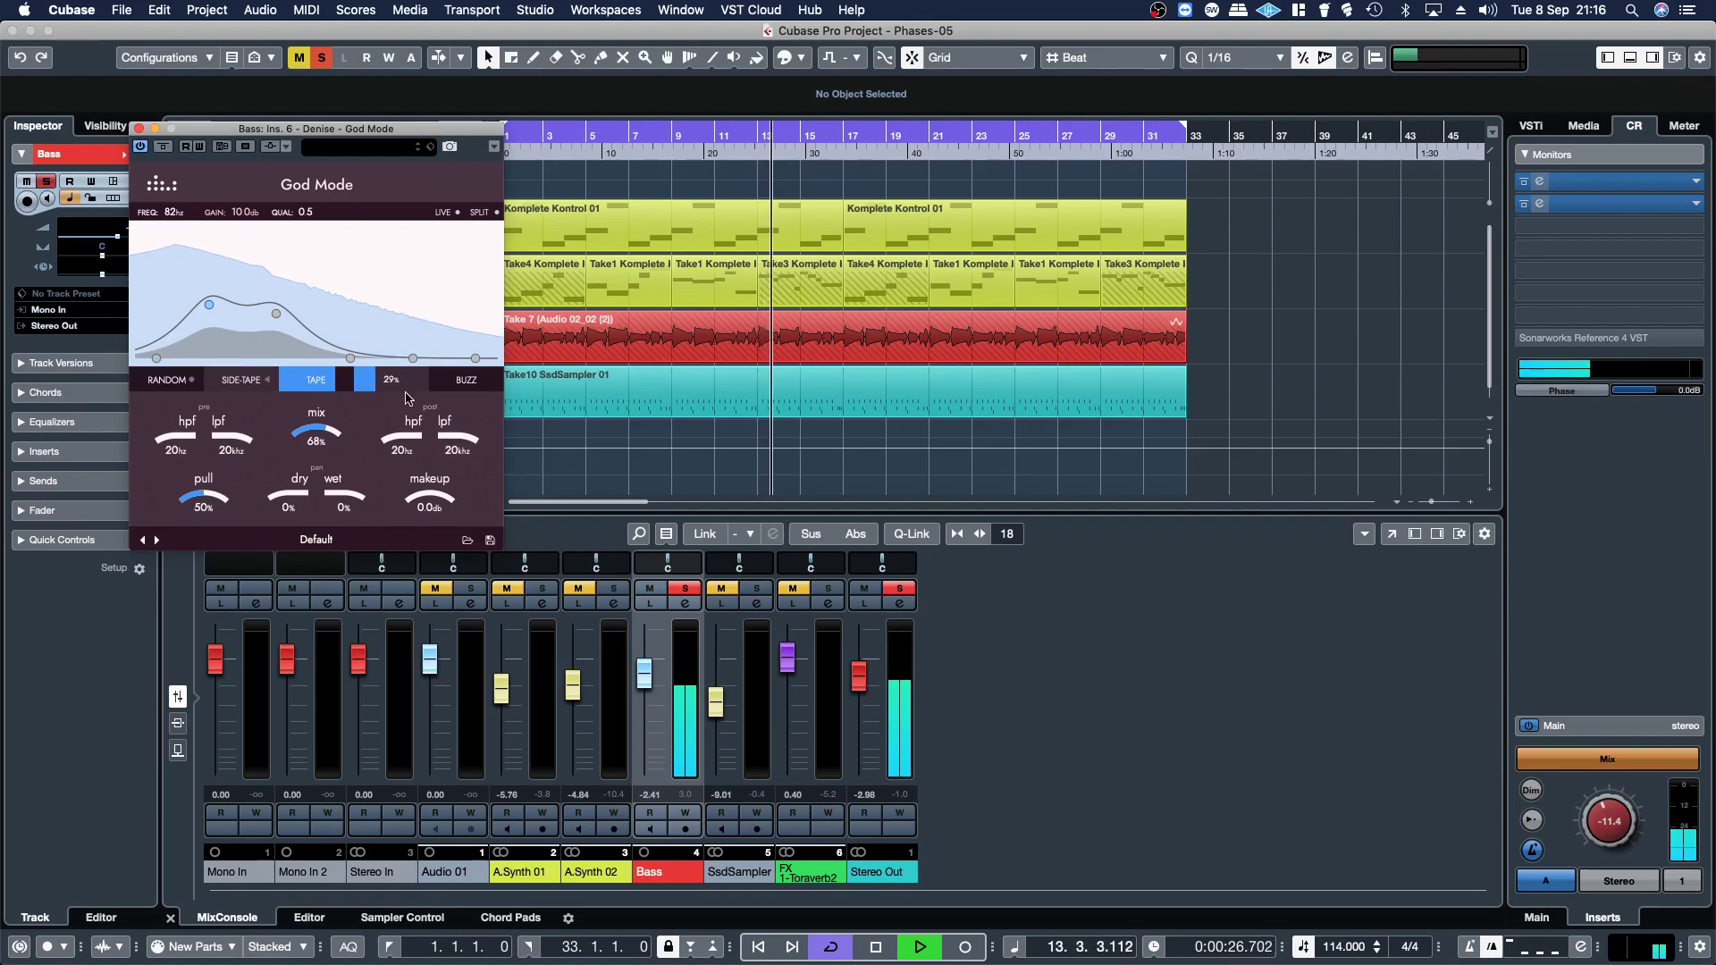
pyautogui.moveTo(372, 393); pyautogui.dragTo(500, 411)
pyautogui.moveTo(413, 358); pyautogui.dragTo(346, 290)
pyautogui.moveTo(157, 358); pyautogui.dragTo(186, 337)
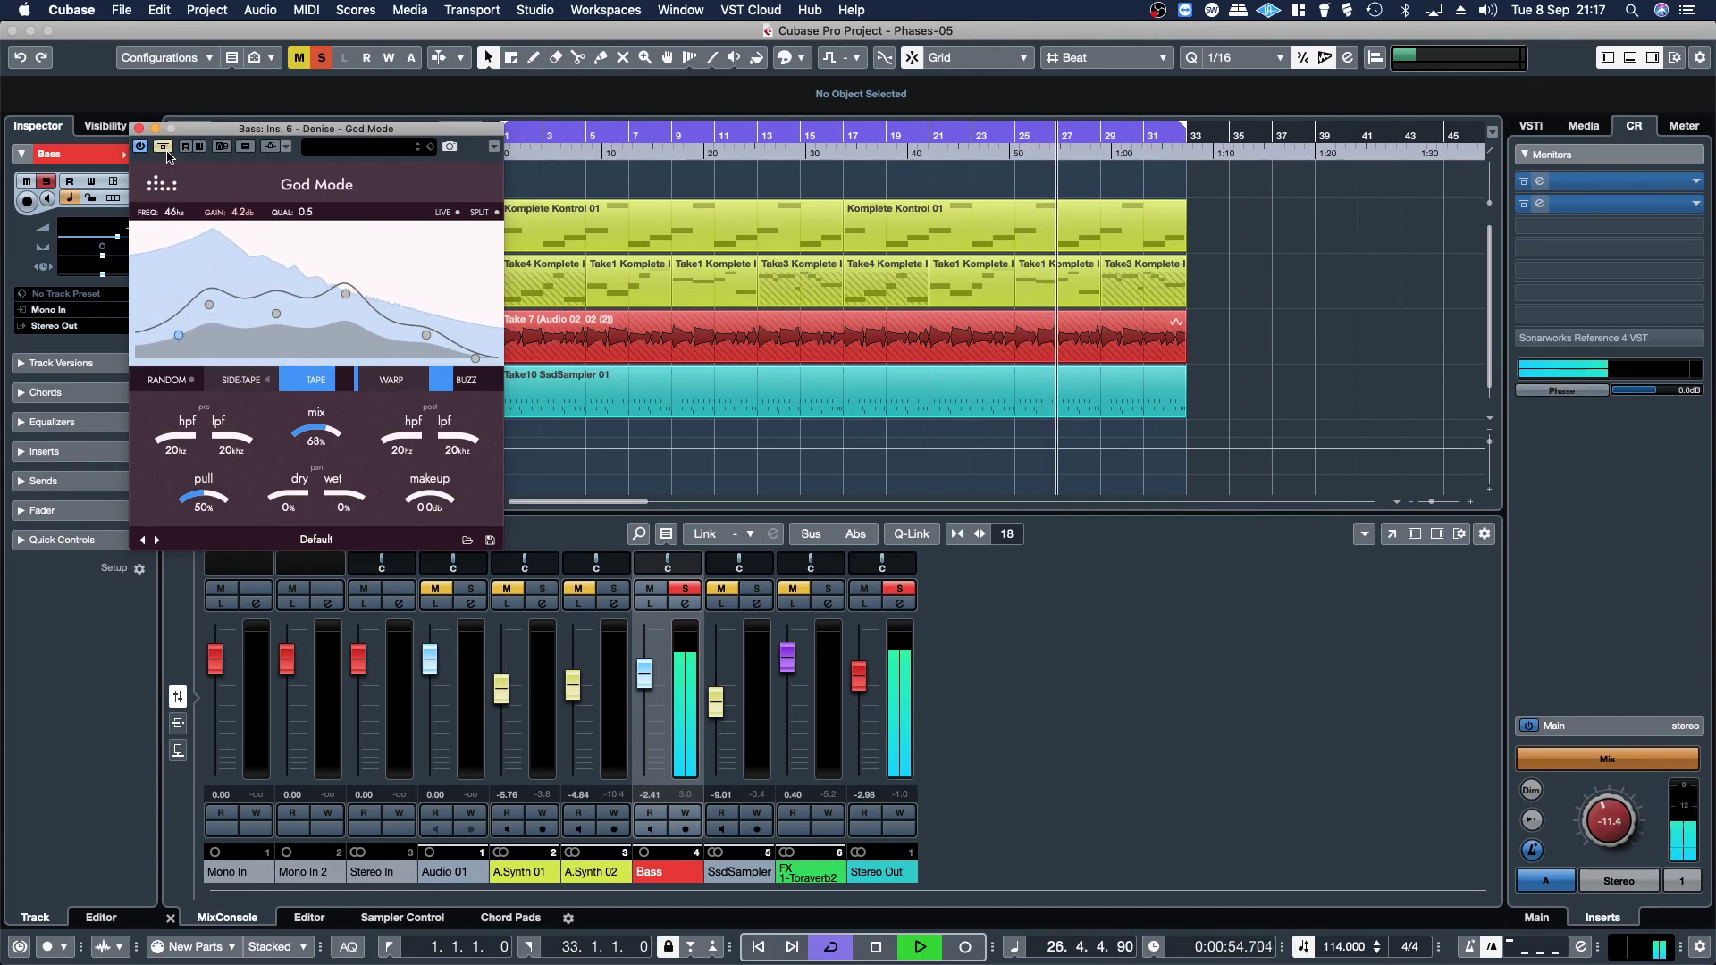
# - Set God Mode's mix to 51%, and solo SsdSampler together with the Bass
pyautogui.moveTo(321, 436); pyautogui.dragTo(323, 450)
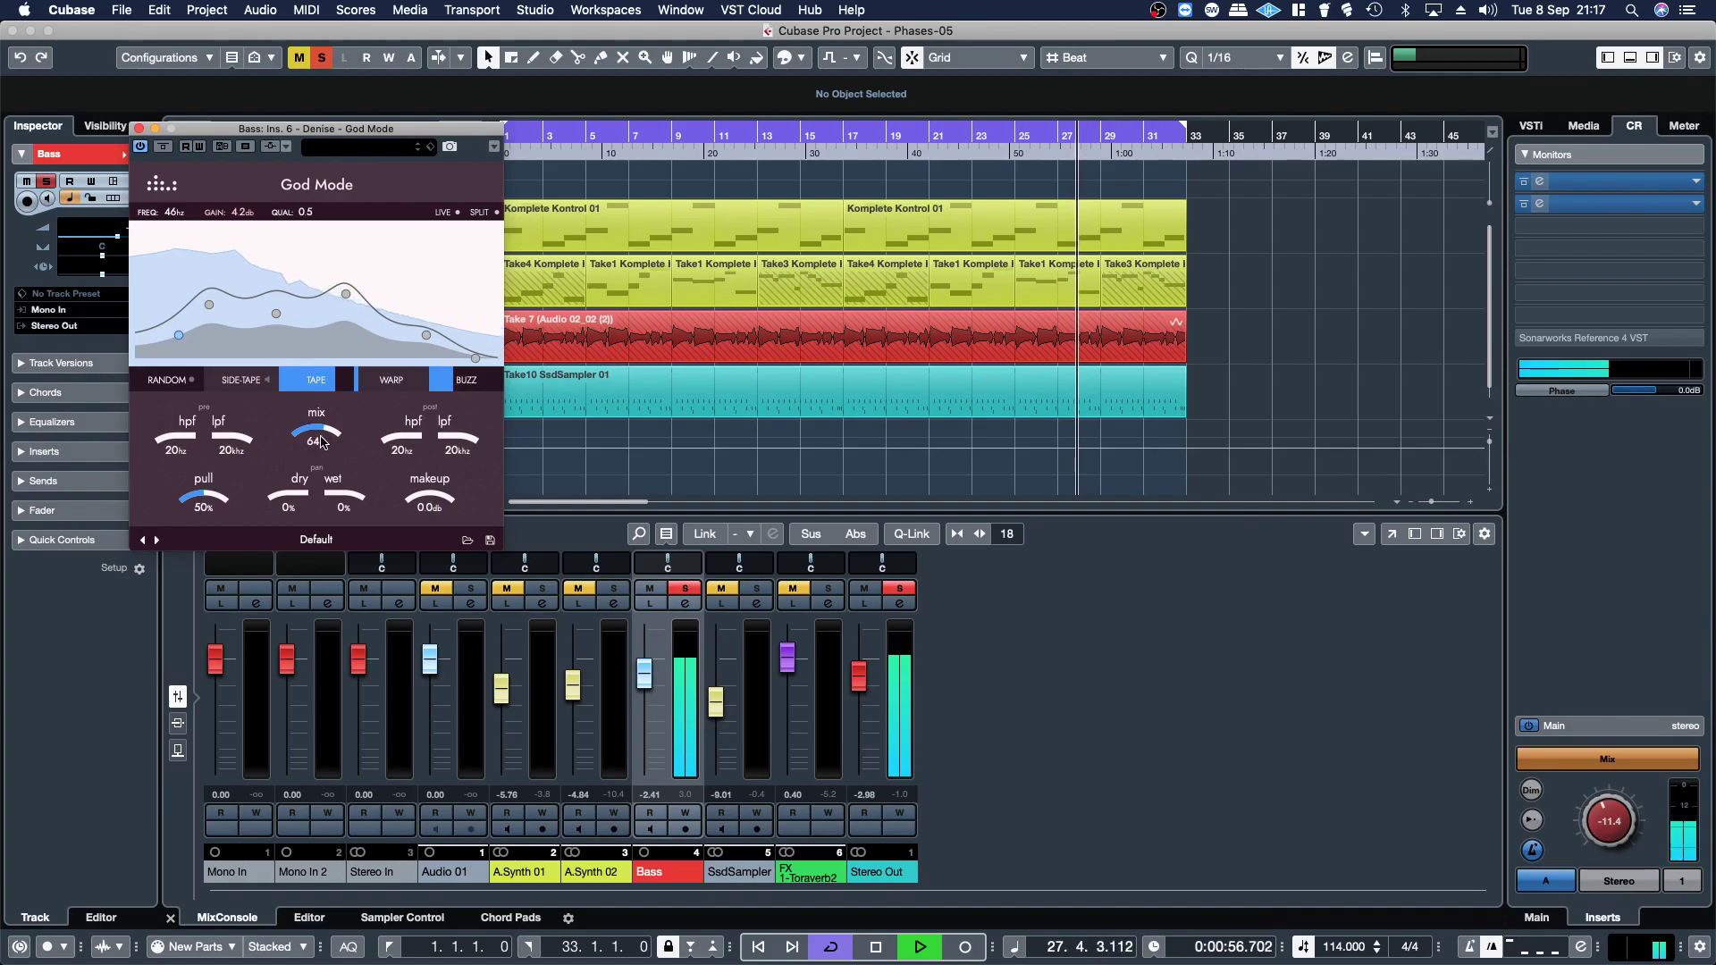
pyautogui.click(757, 589)
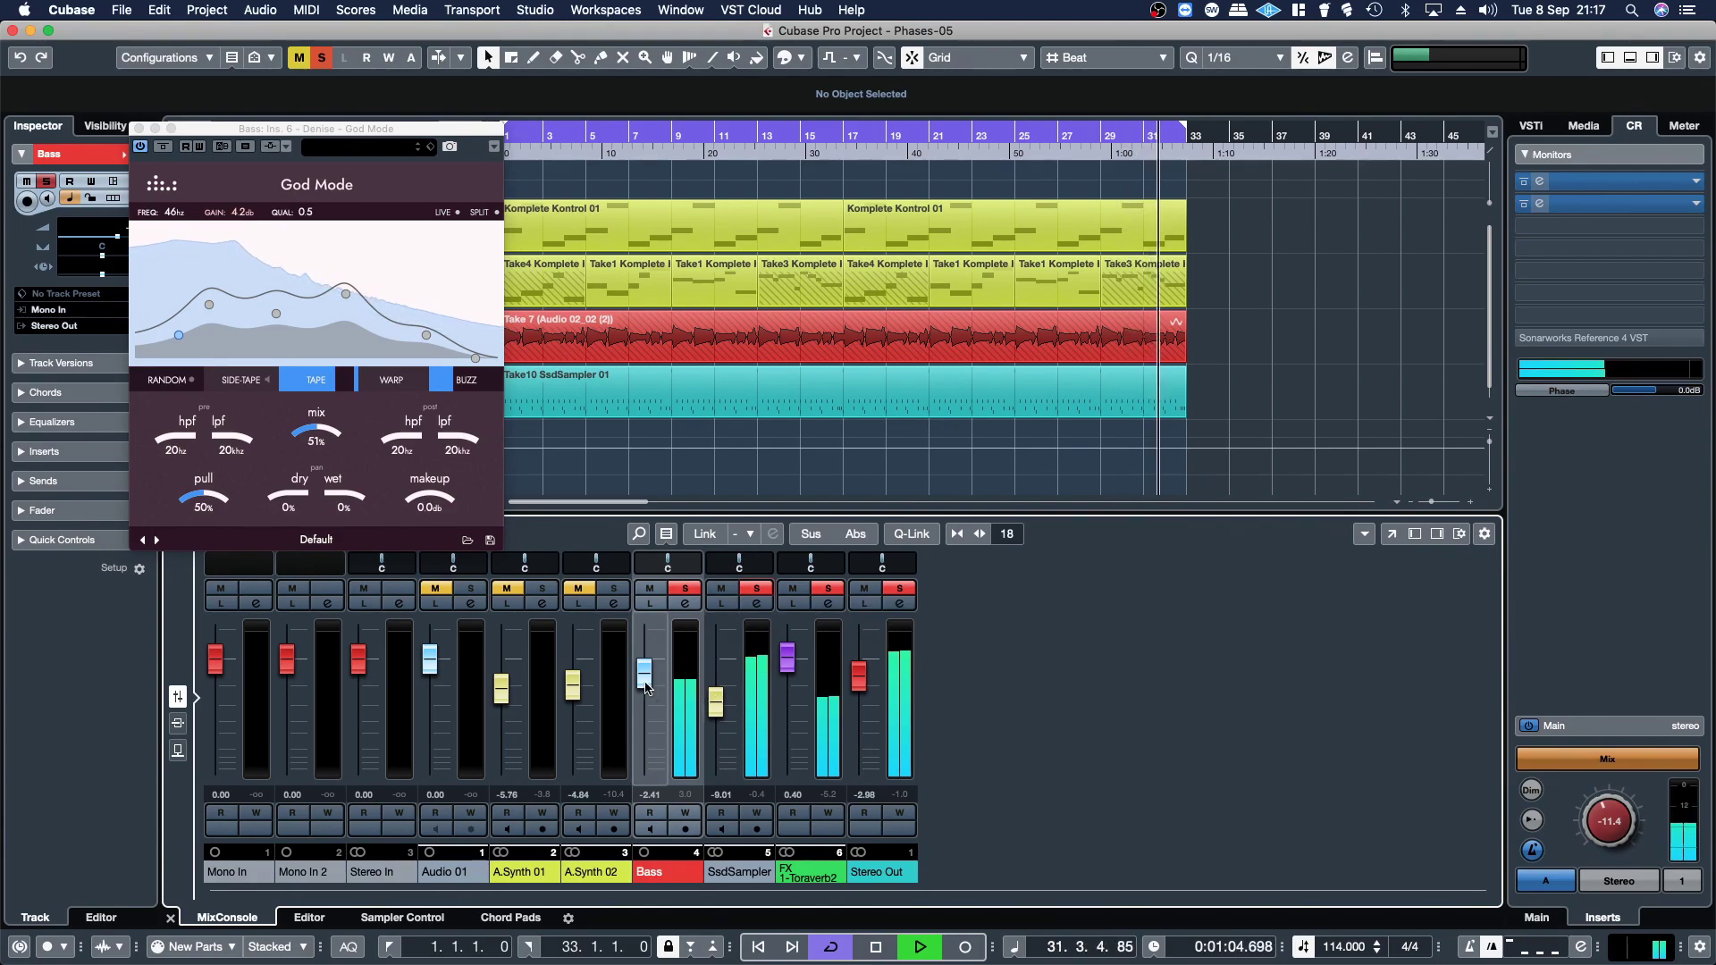
# - Set the Bass fader to -1.75 dB and God Mode's mix to 61%, and close the plug-in window
pyautogui.moveTo(647, 687); pyautogui.dragTo(647, 693)
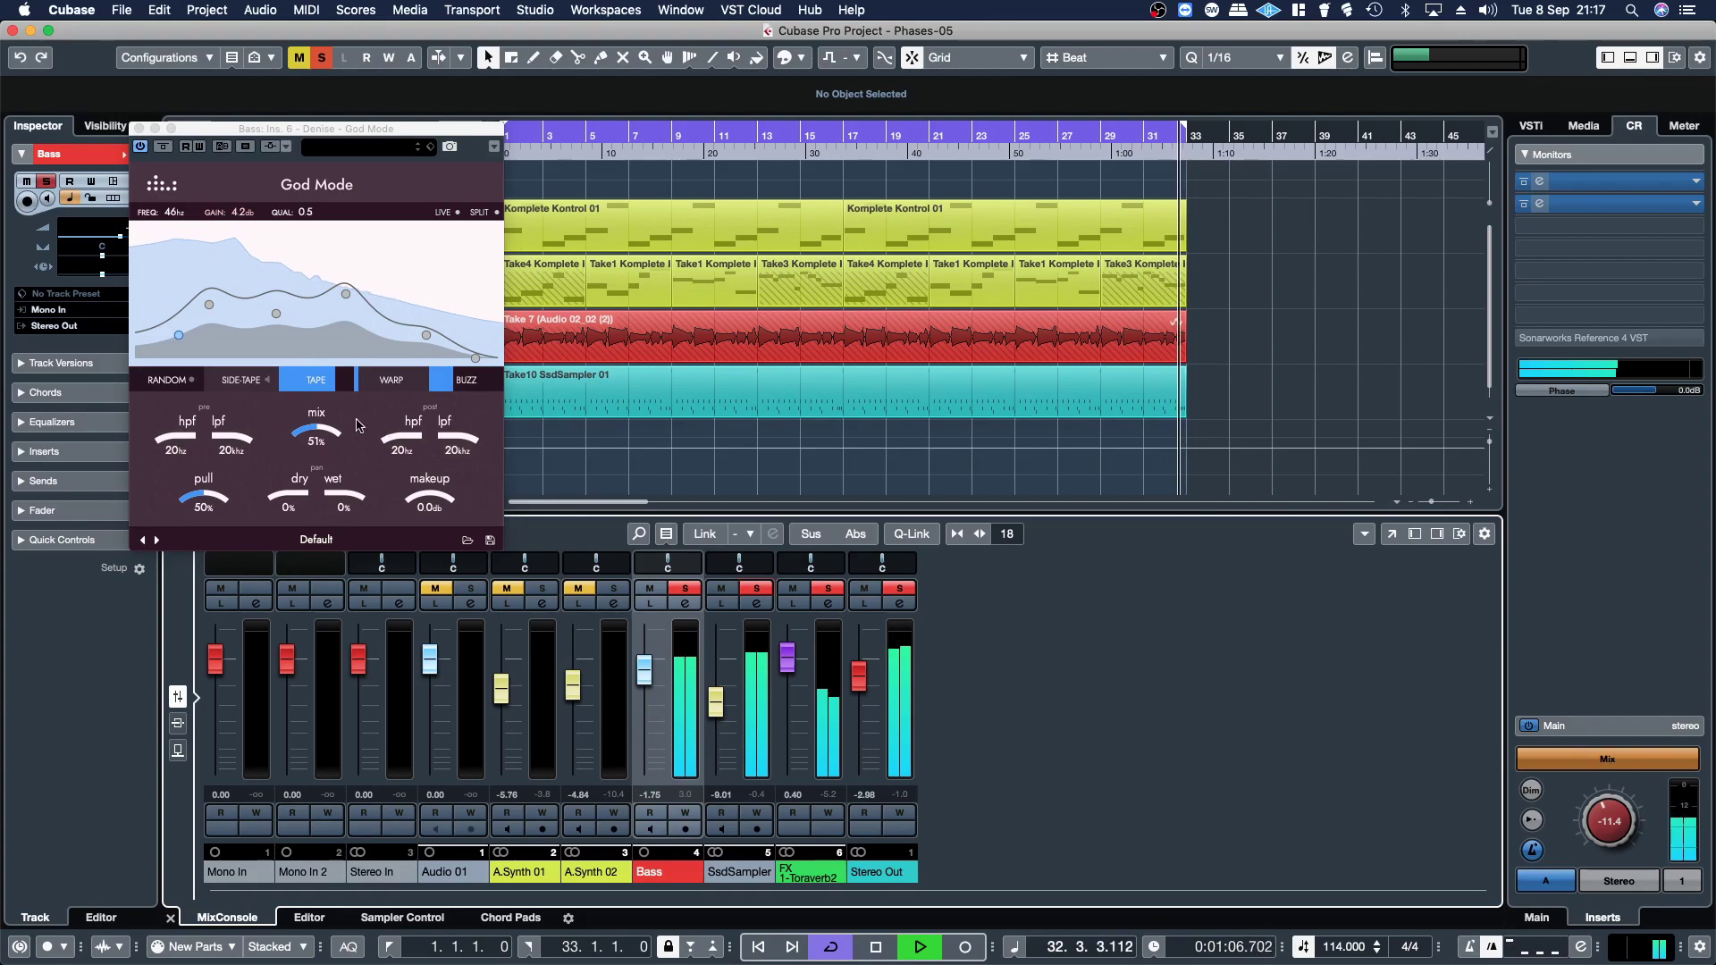
pyautogui.moveTo(313, 437); pyautogui.dragTo(312, 426)
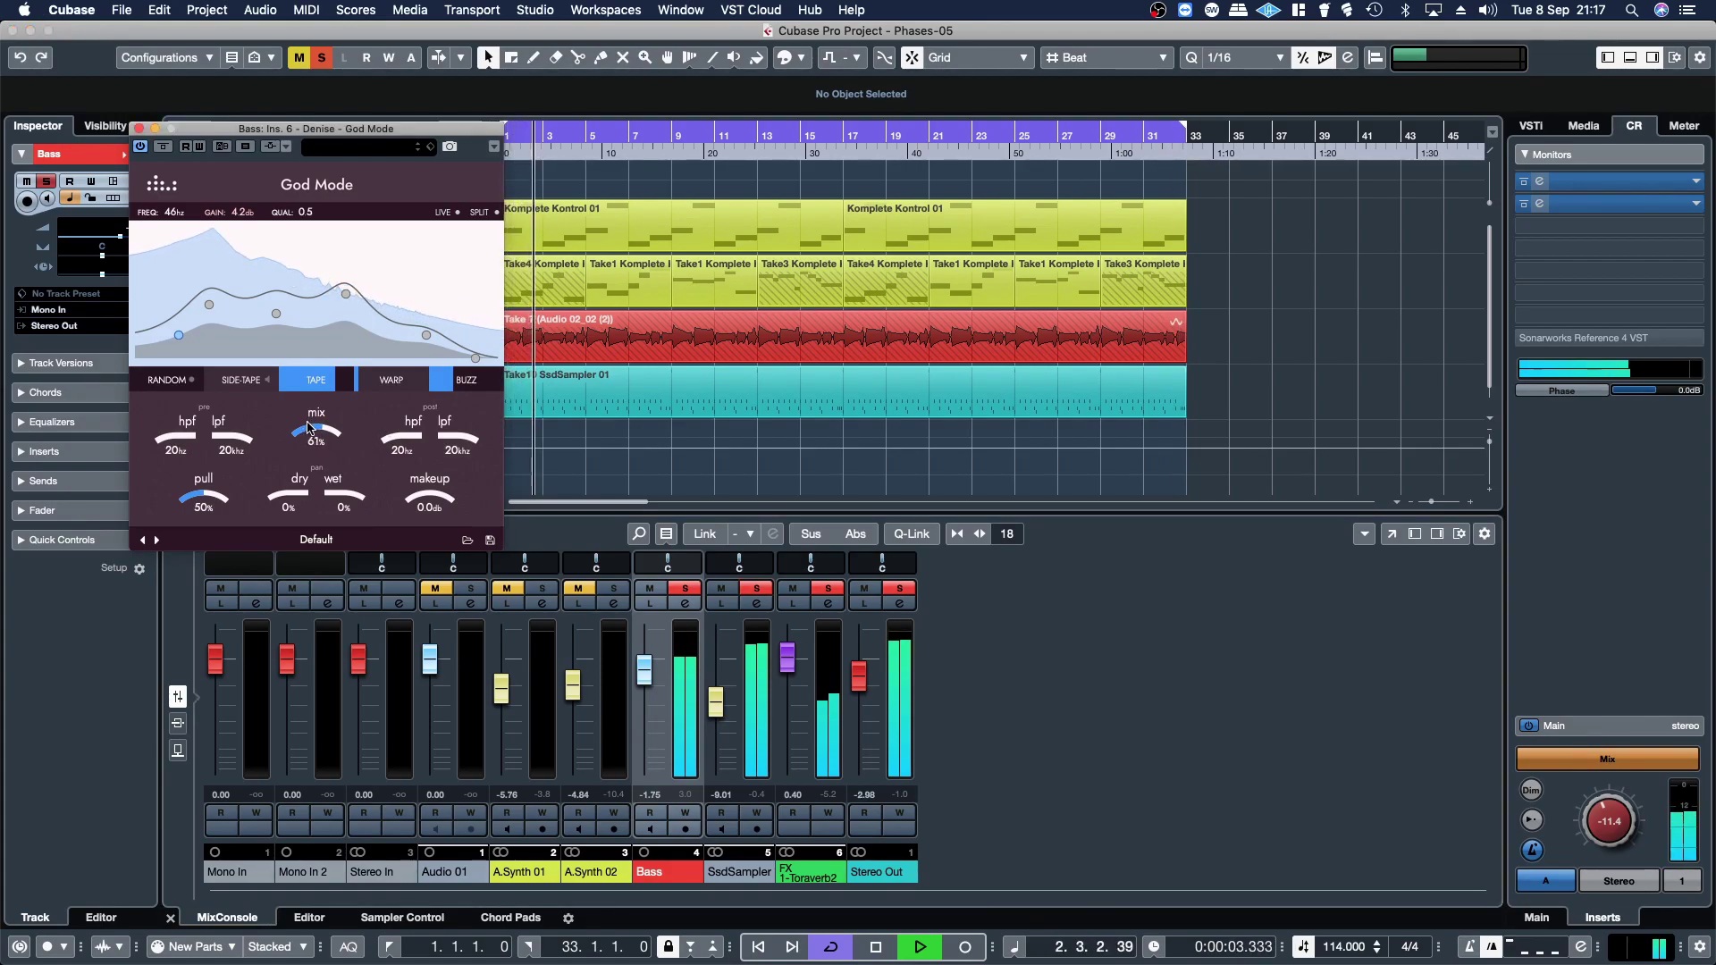
pyautogui.click(138, 130)
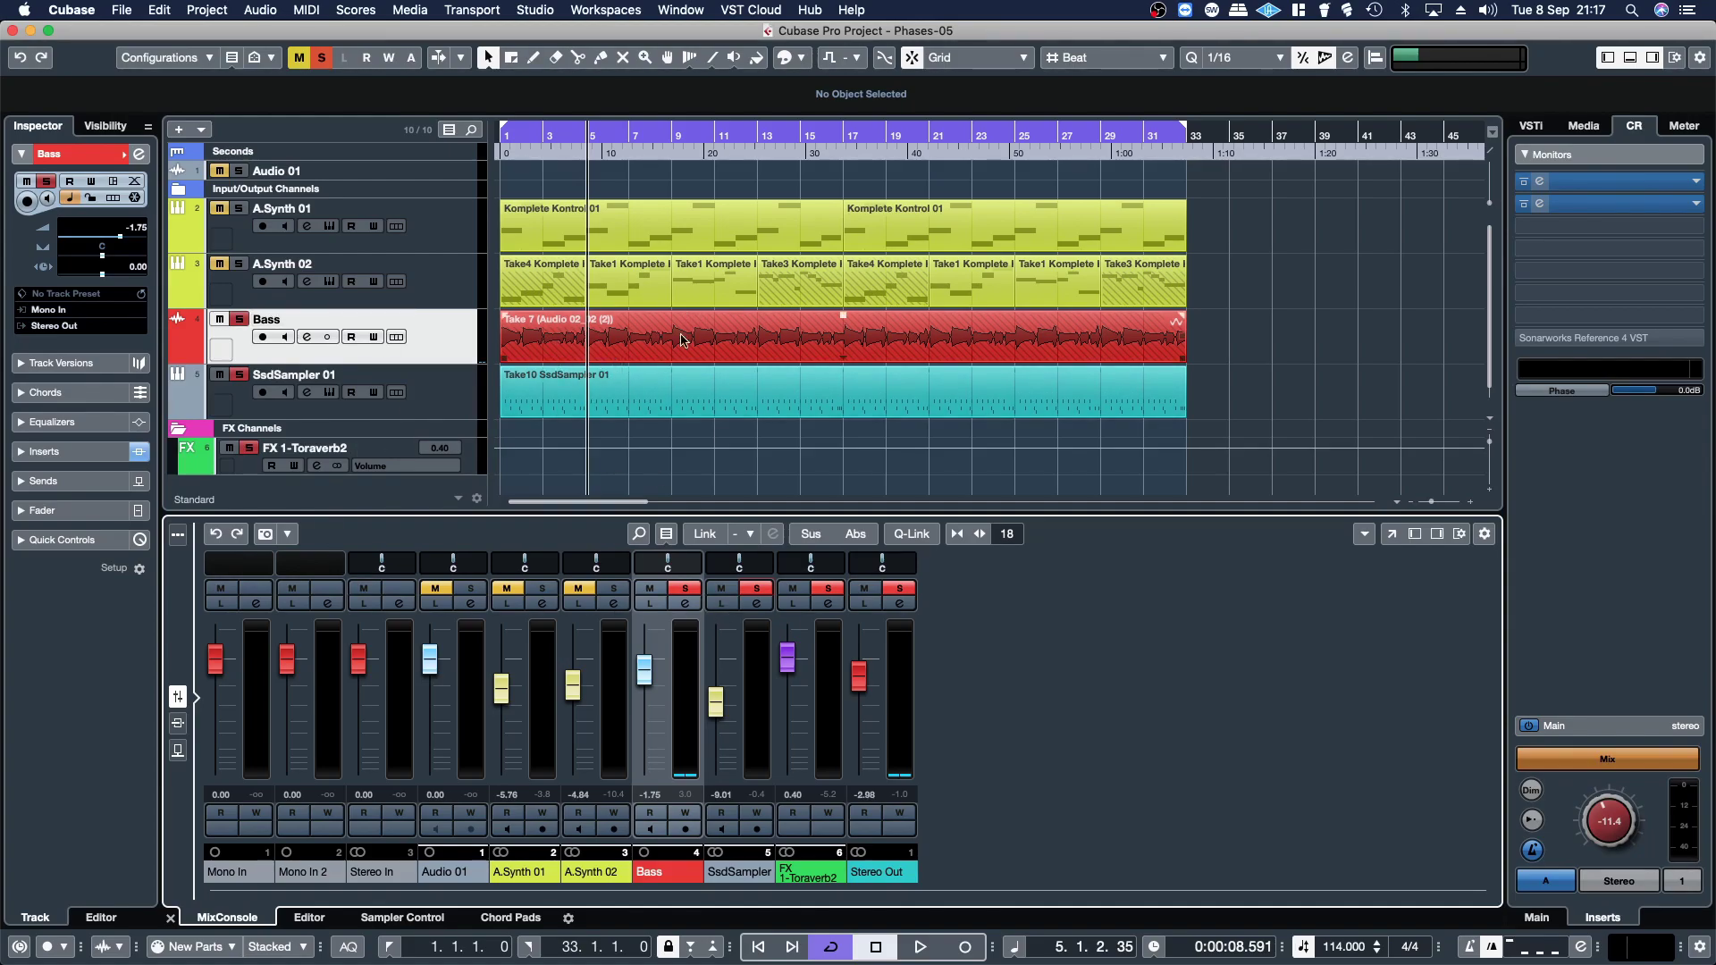
# - Clear the solos on Bass and SsdSampler 01 and play the full mix
pyautogui.click(242, 321)
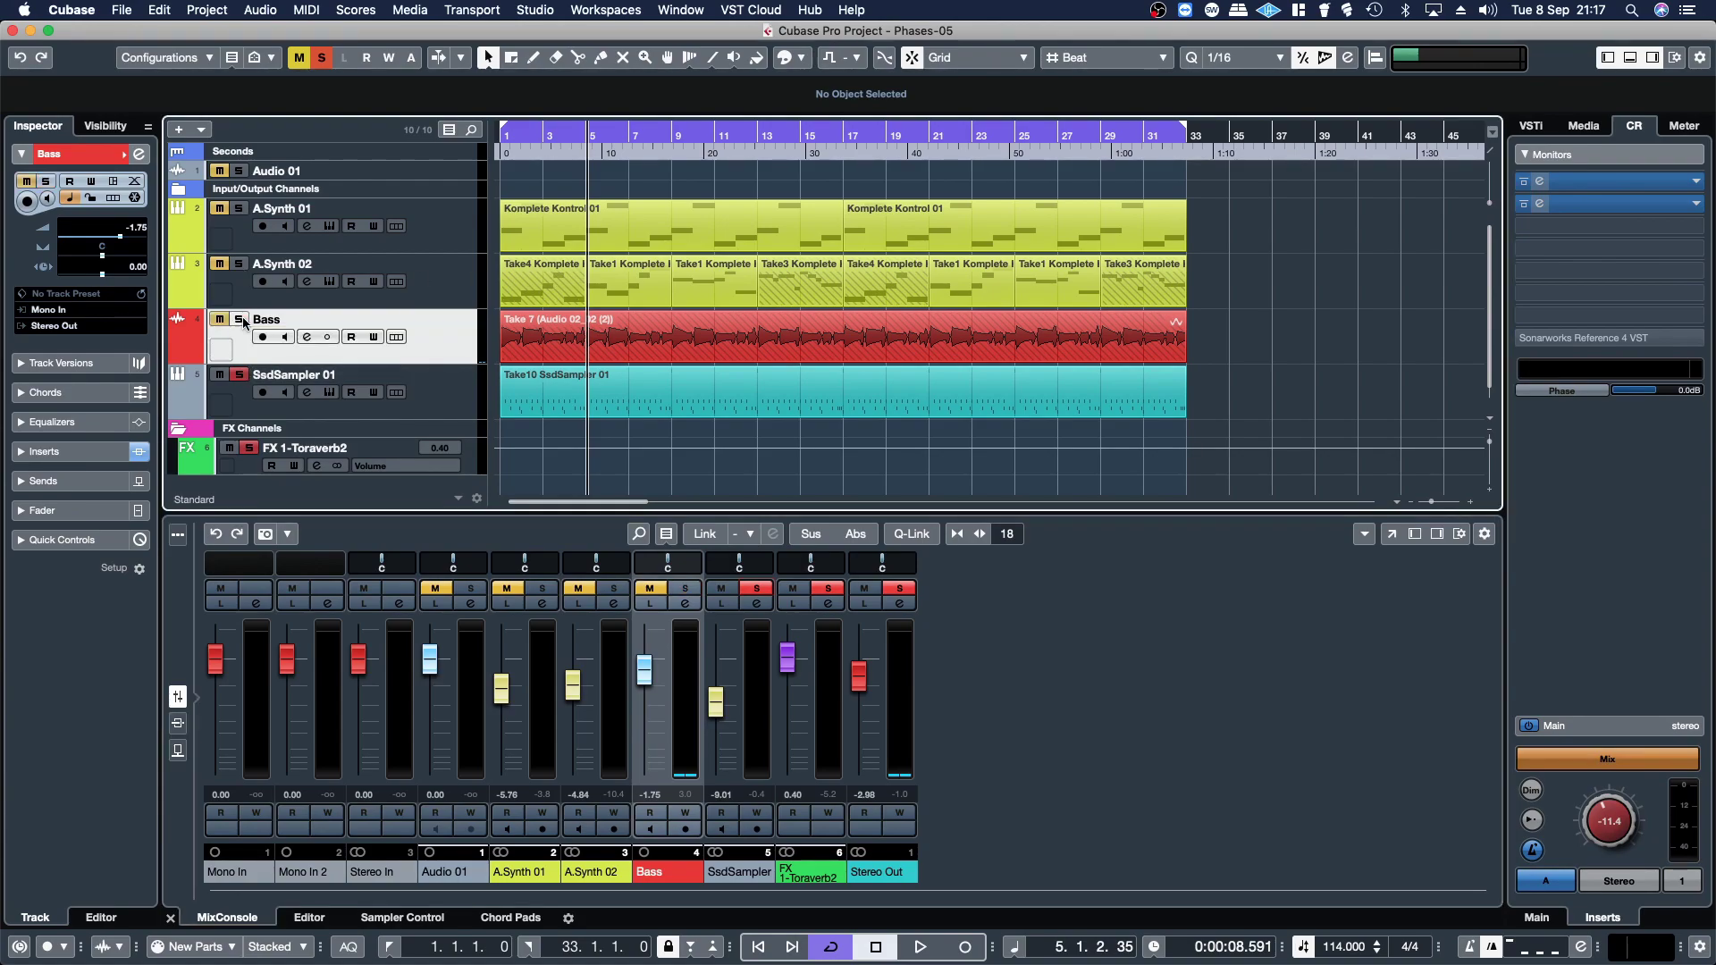
pyautogui.click(240, 376)
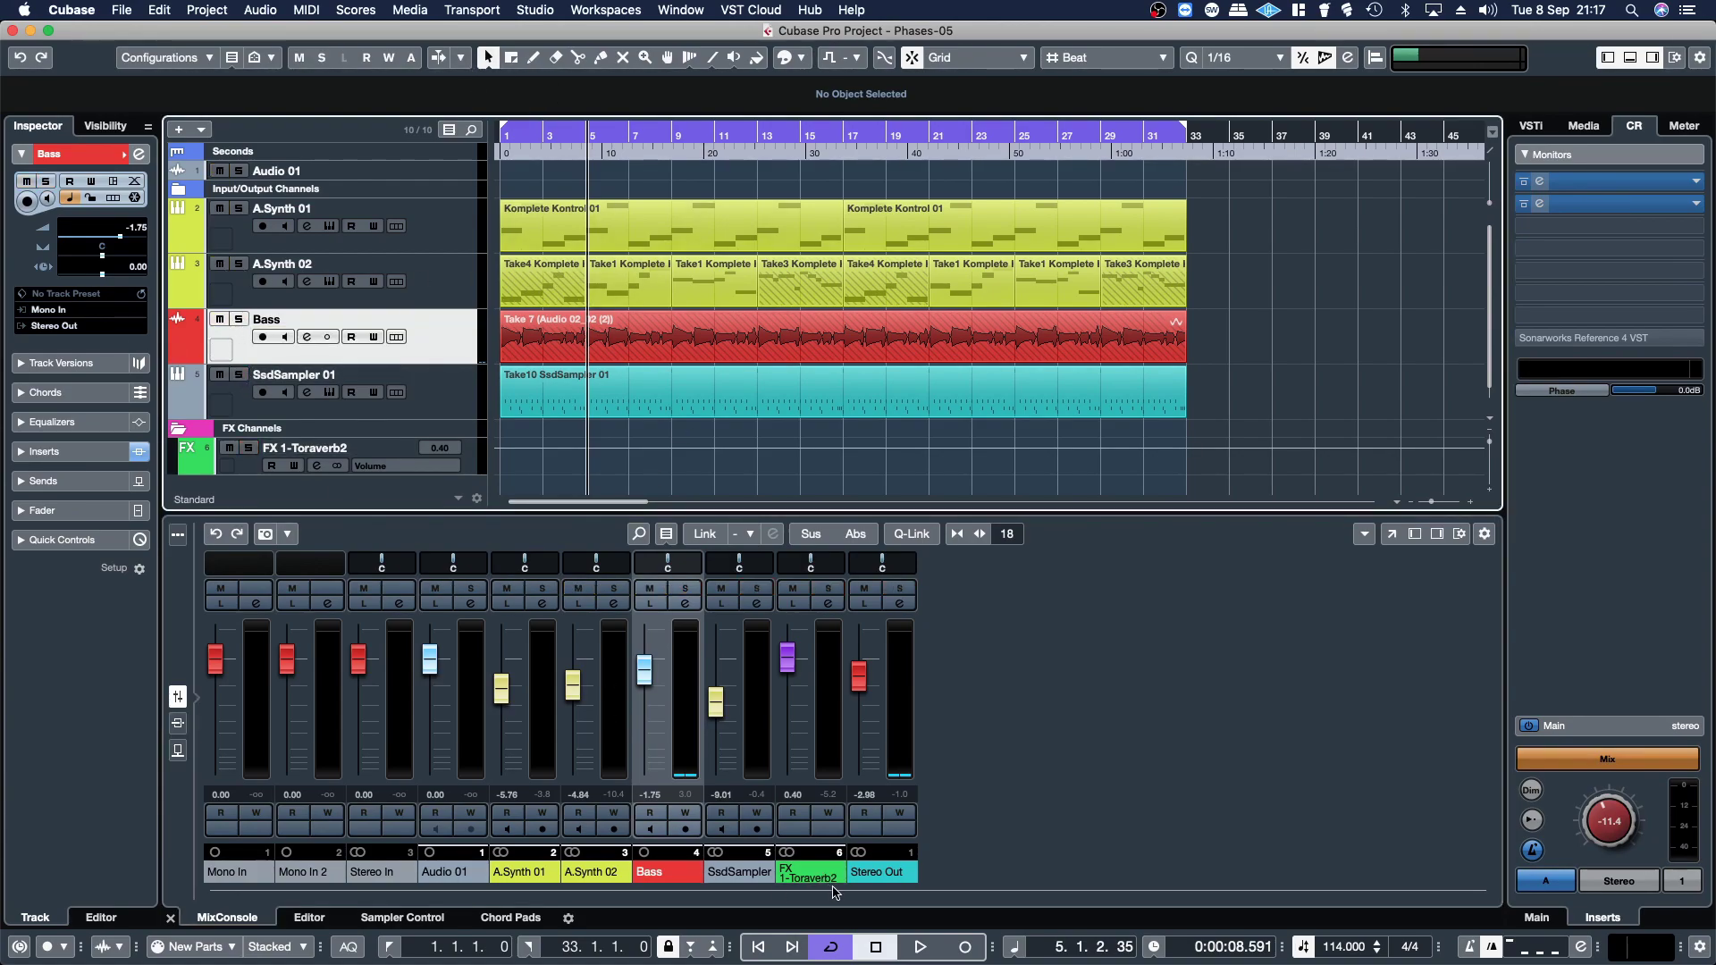
pyautogui.click(925, 950)
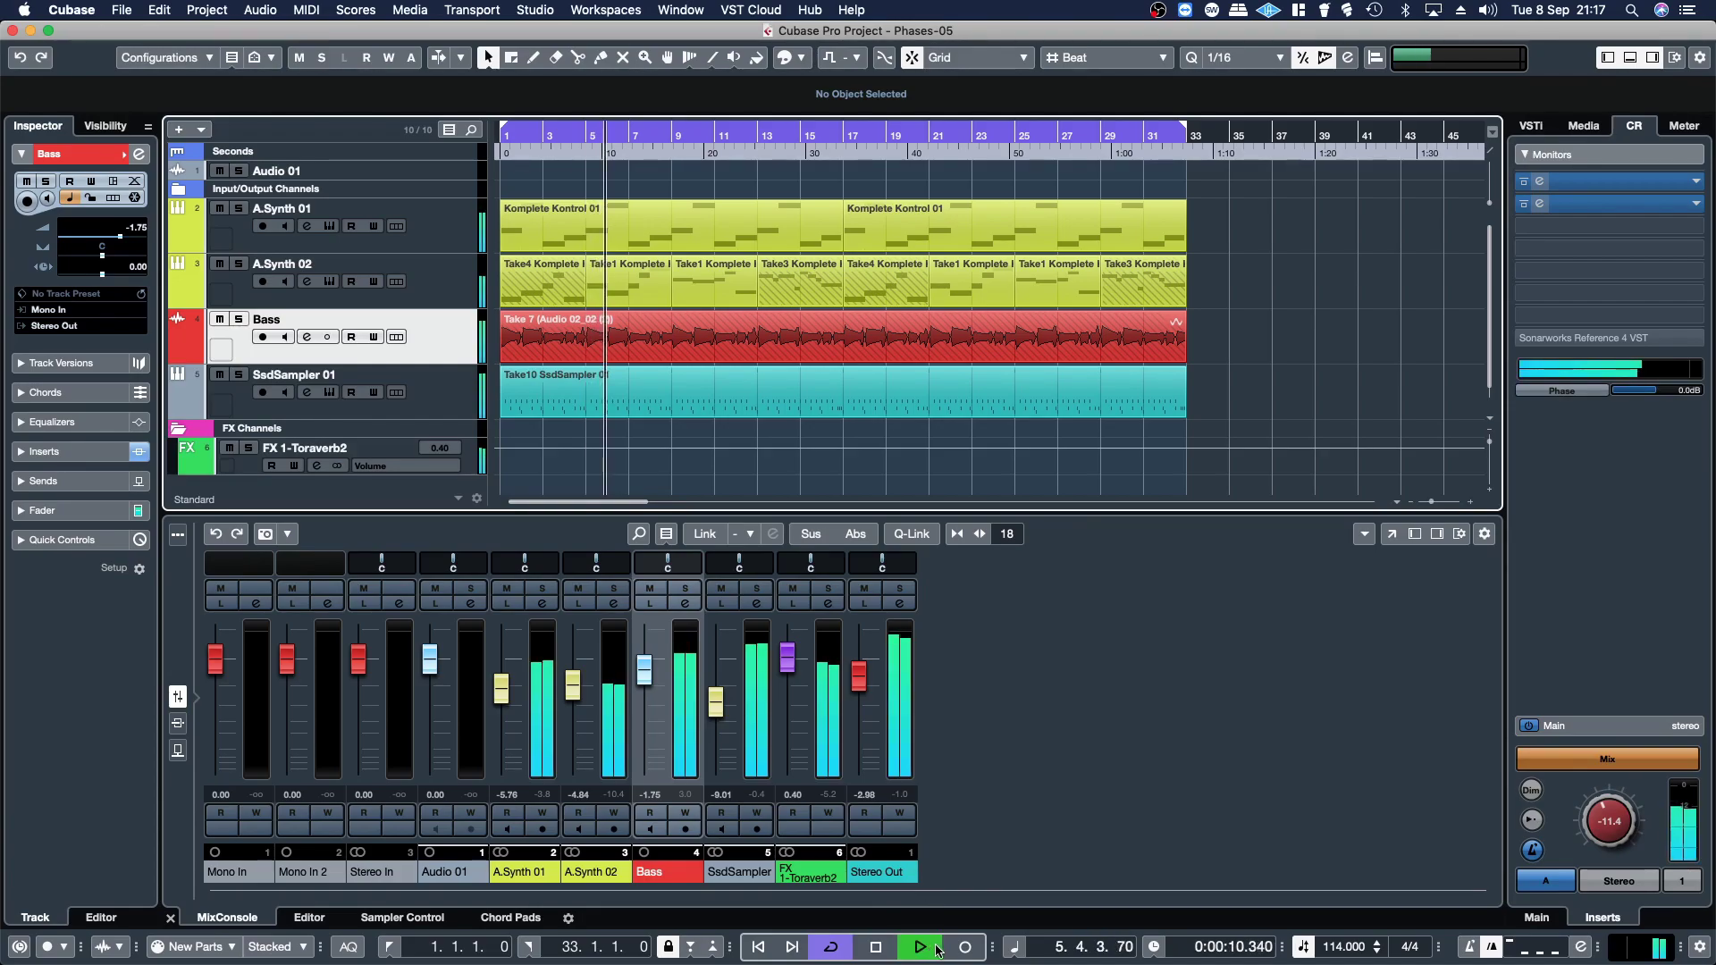
# - Lower the Bass fader to -2.41 dB and check the mix against the Bass Heavy target in Tonal Balance Control 2
pyautogui.moveTo(651, 679); pyautogui.dragTo(652, 682)
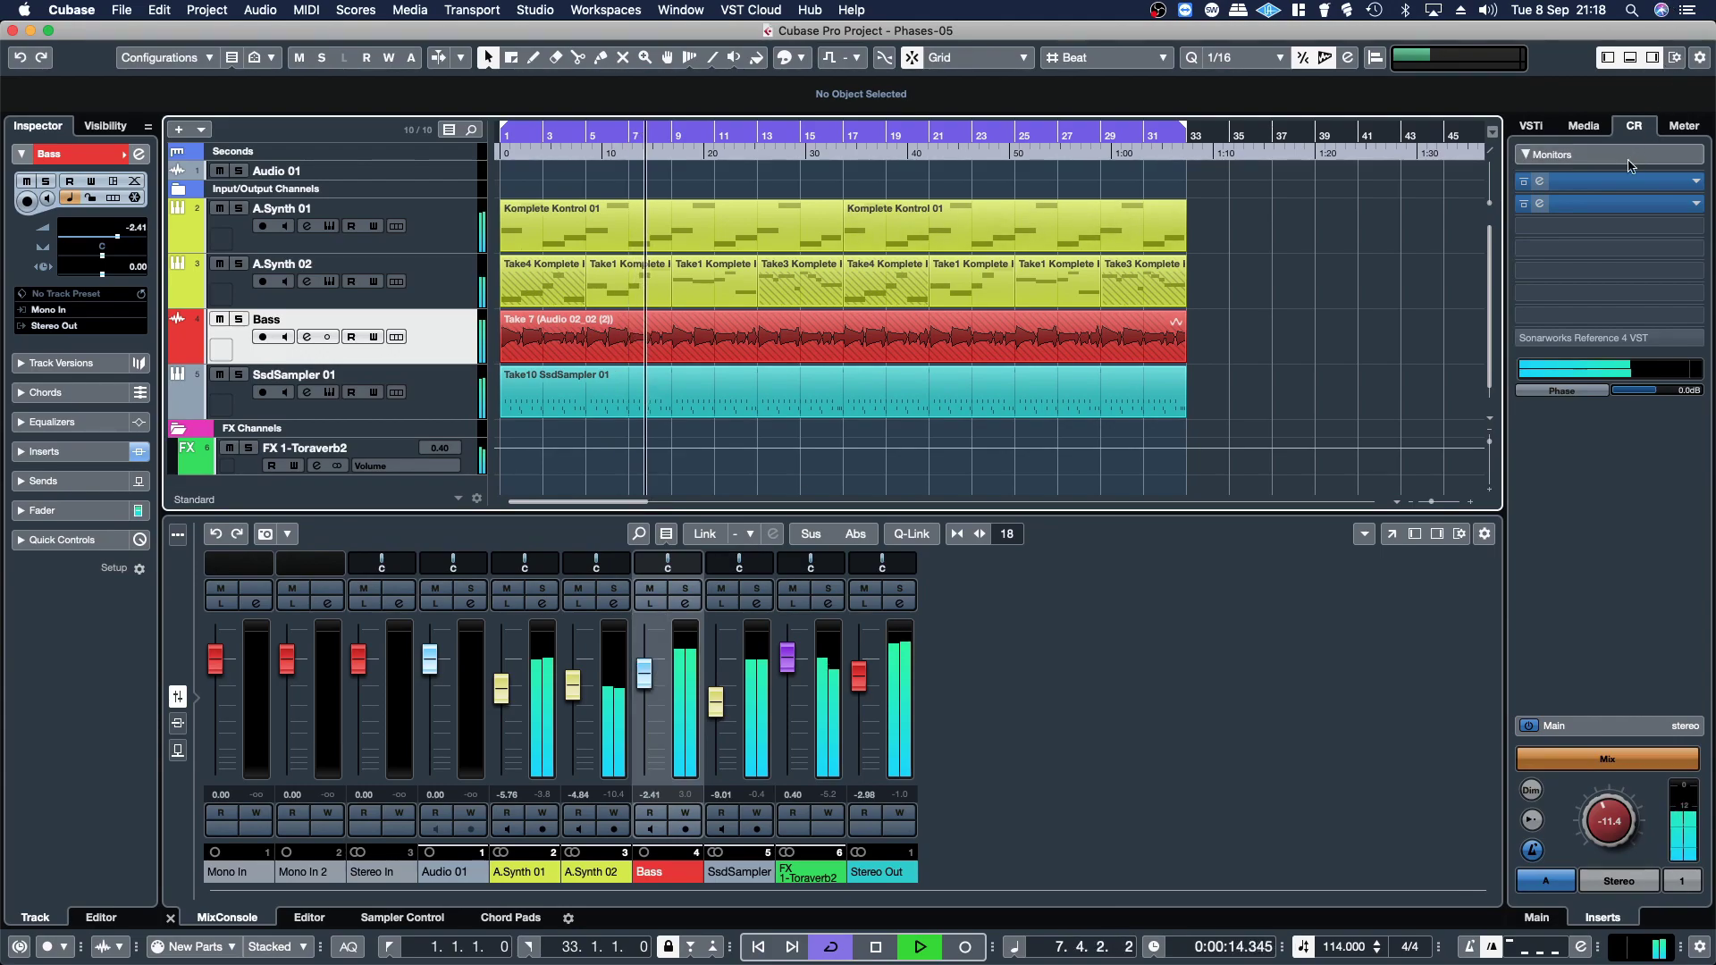
pyautogui.click(1622, 187)
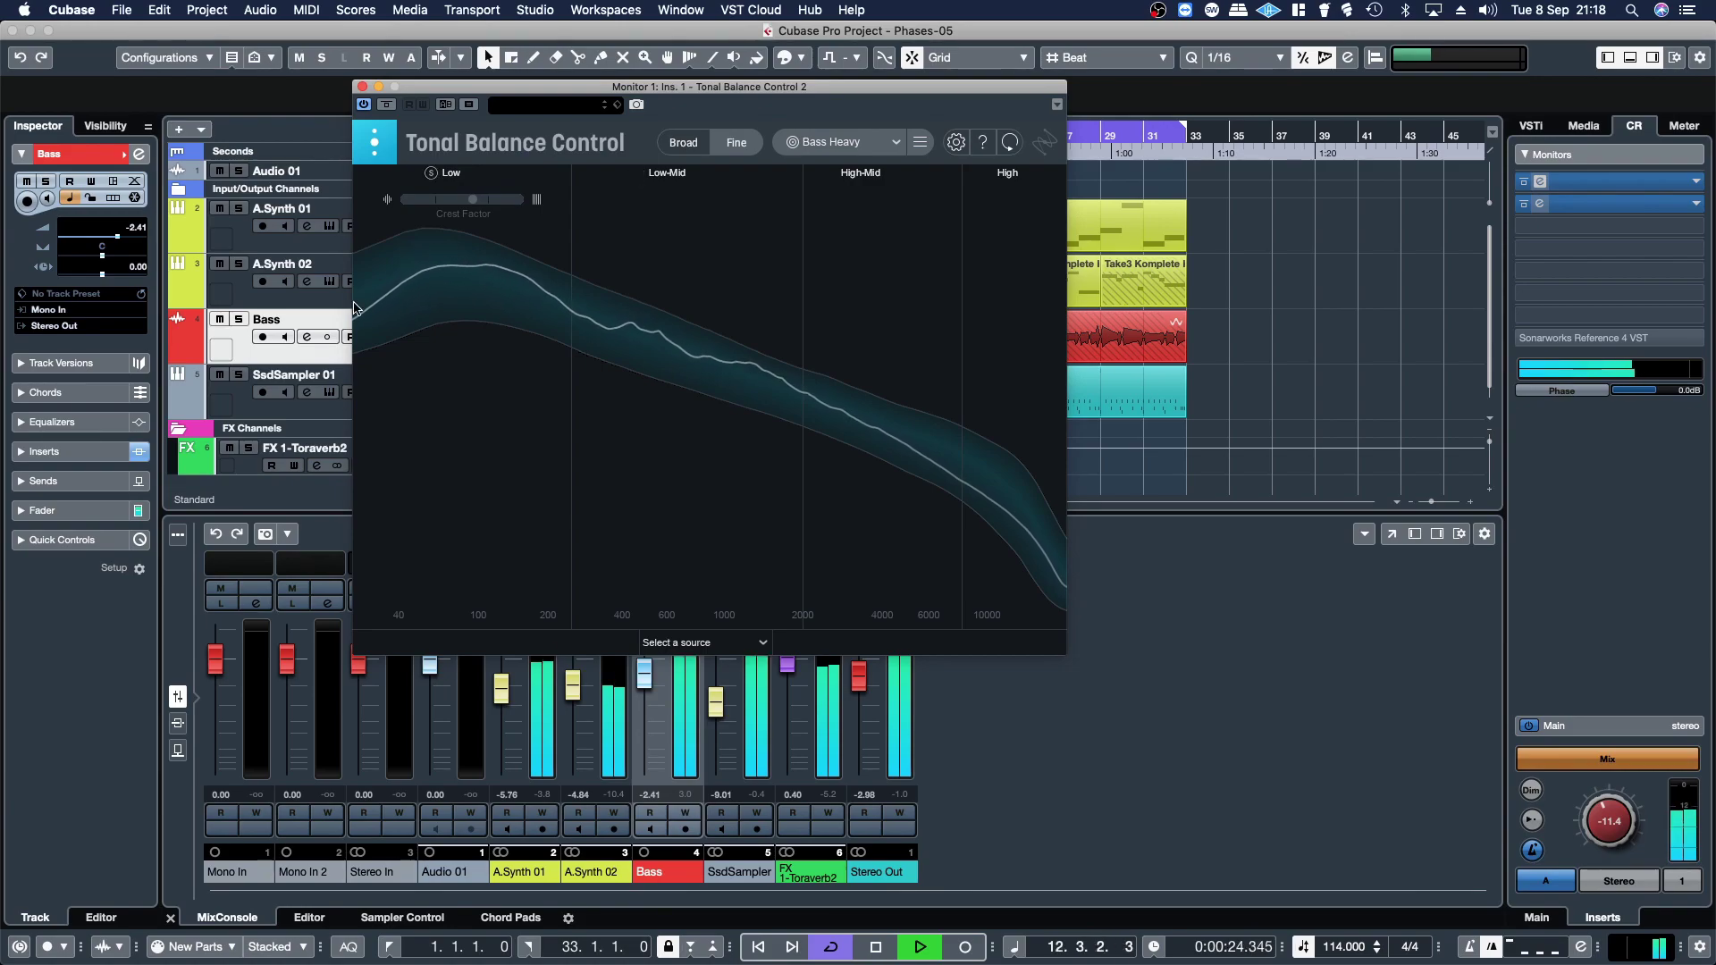
pyautogui.click(362, 87)
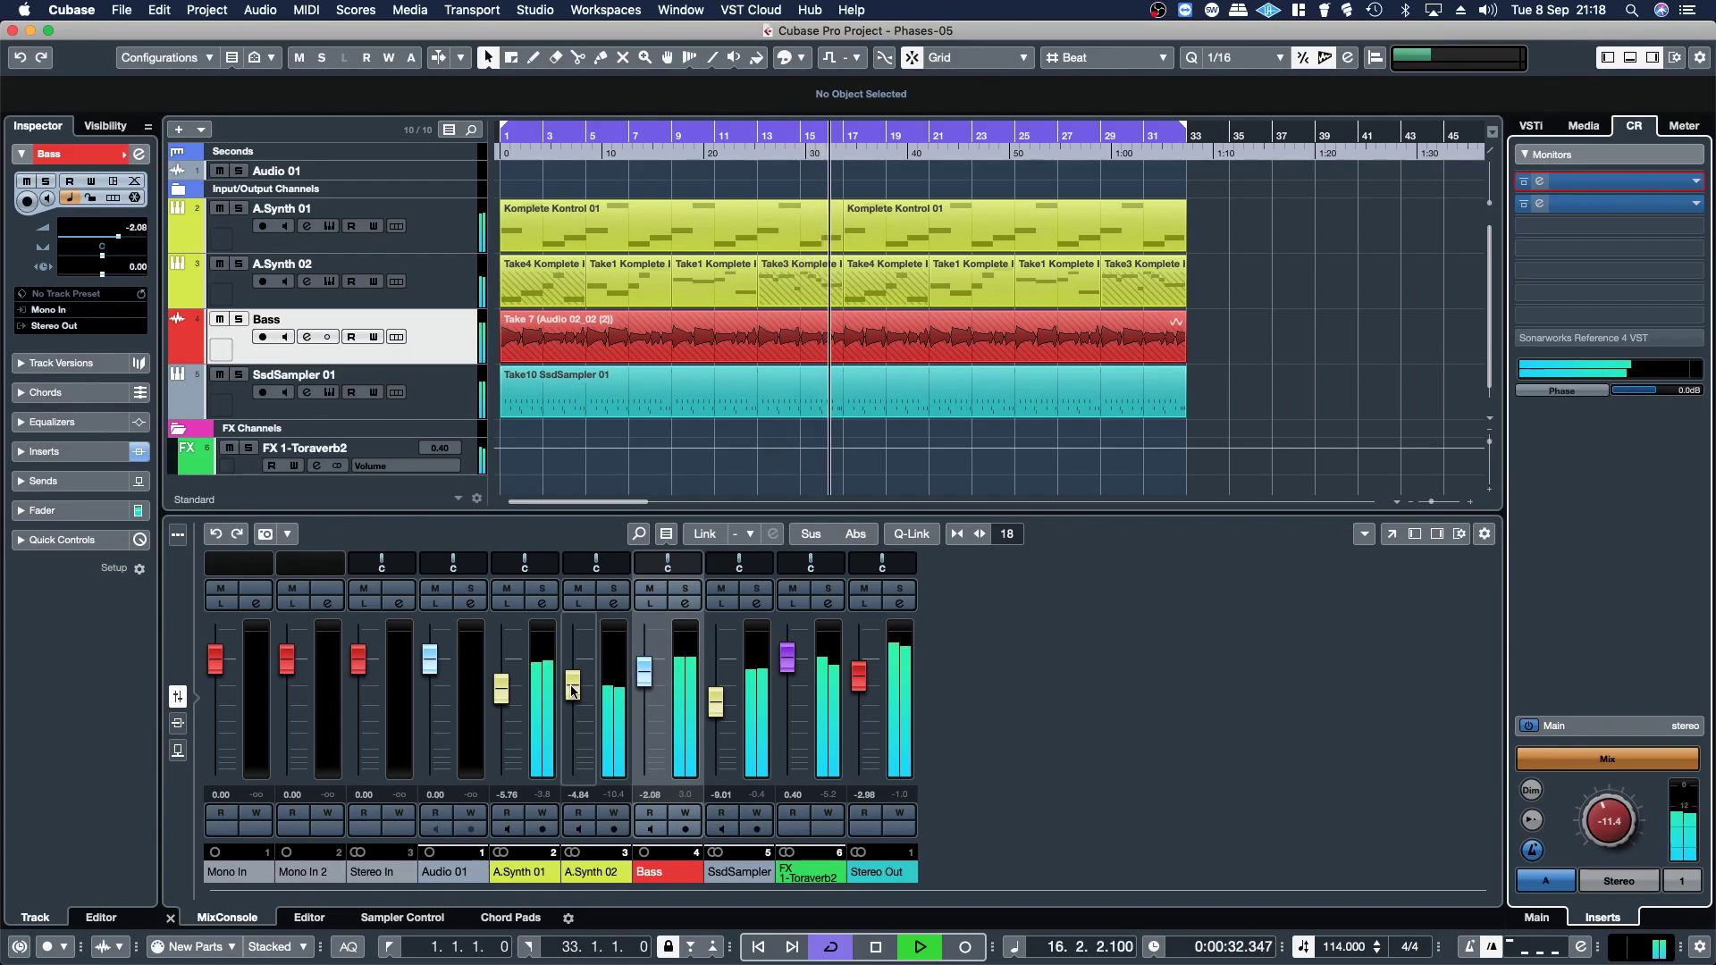
# - Solo SsdSampler, open its channel settings, and bypass the Omega 458A insert
pyautogui.click(756, 588)
pyautogui.click(756, 604)
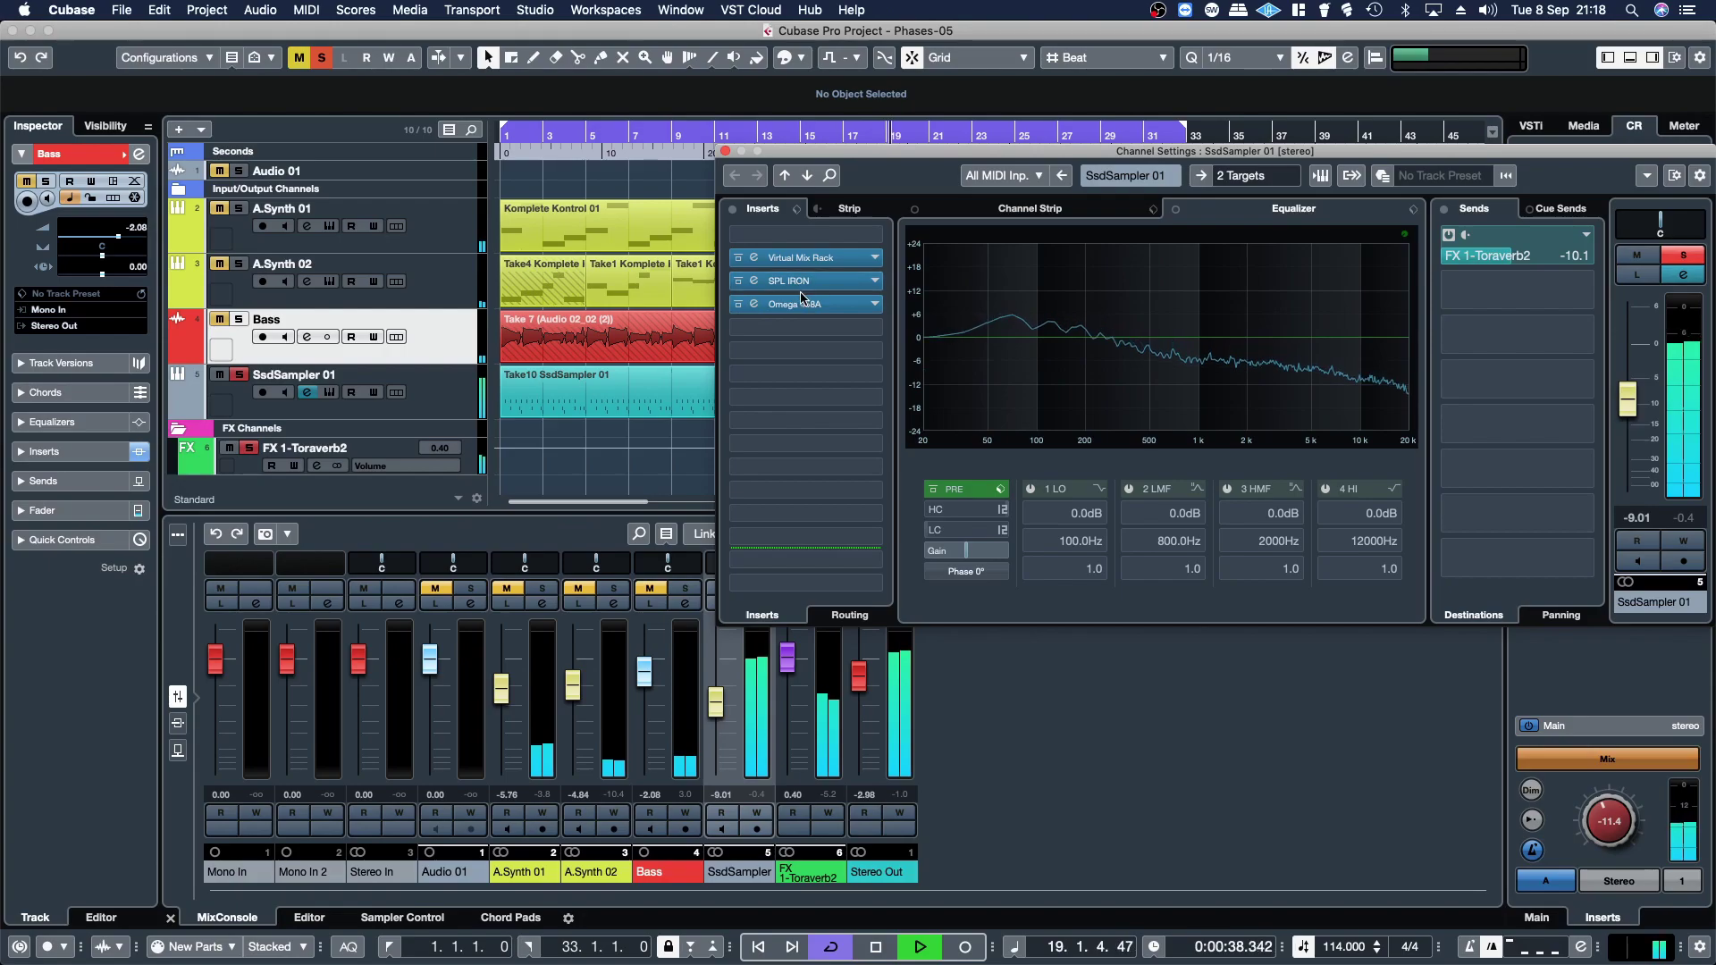
pyautogui.click(737, 305)
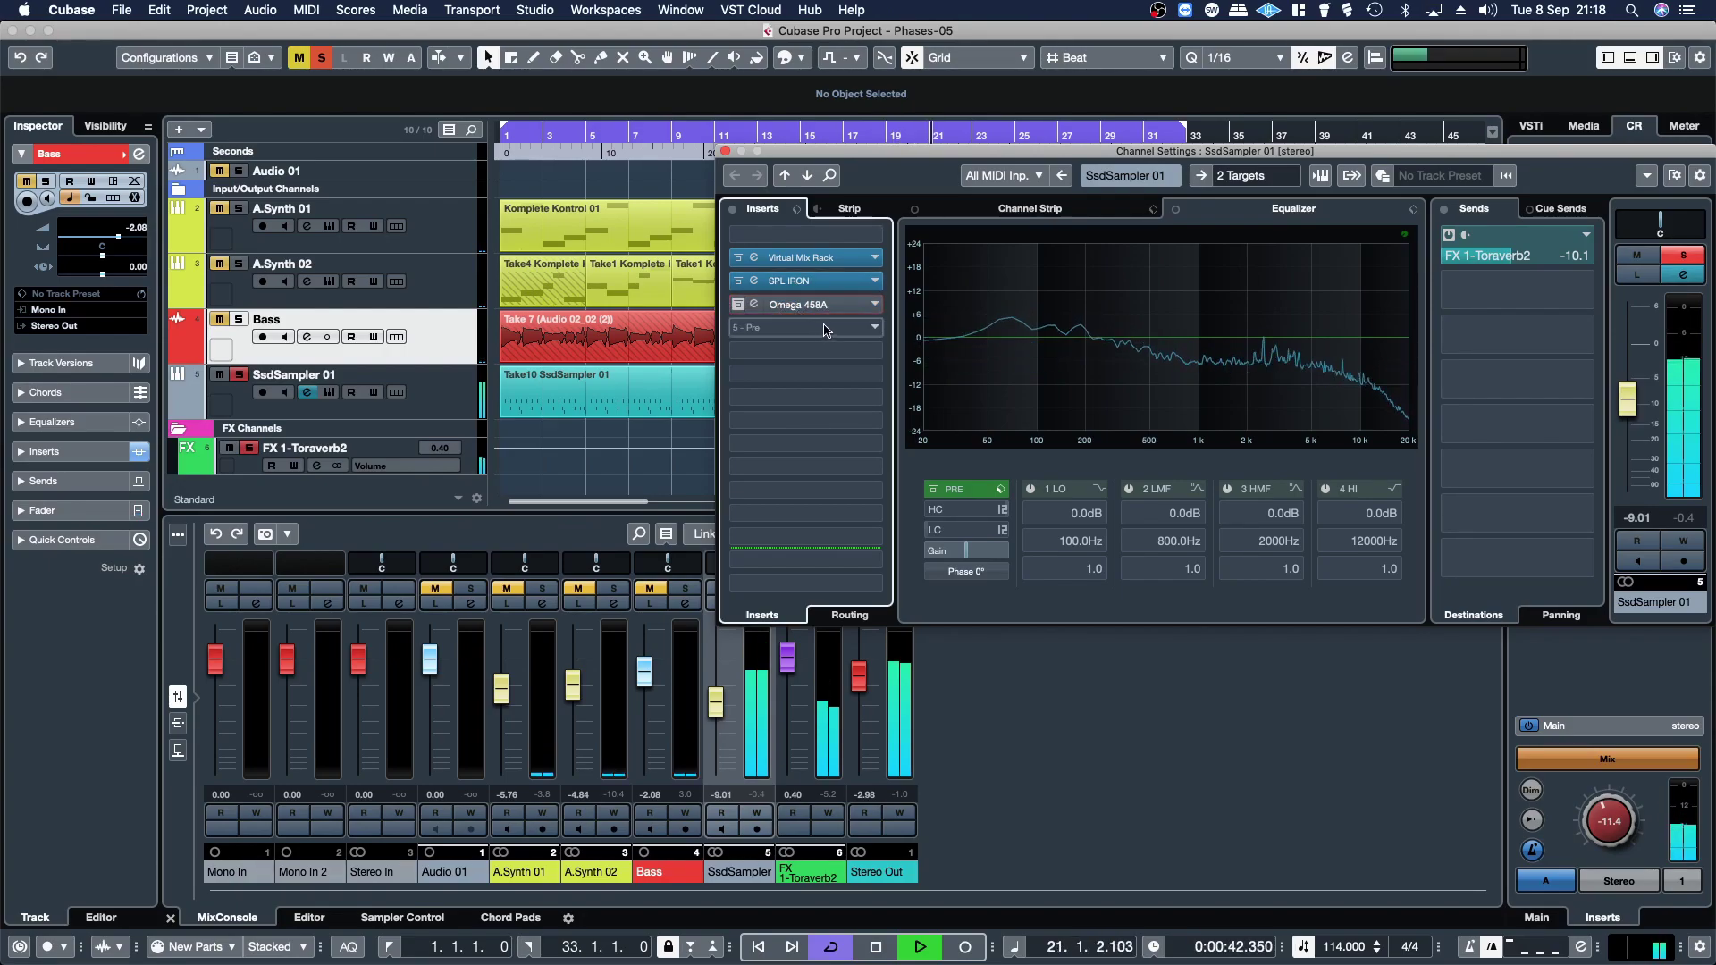
# - Examine the Omega 458A settings on the SsdSampler channel, and leave the insert bypassed
pyautogui.click(873, 328)
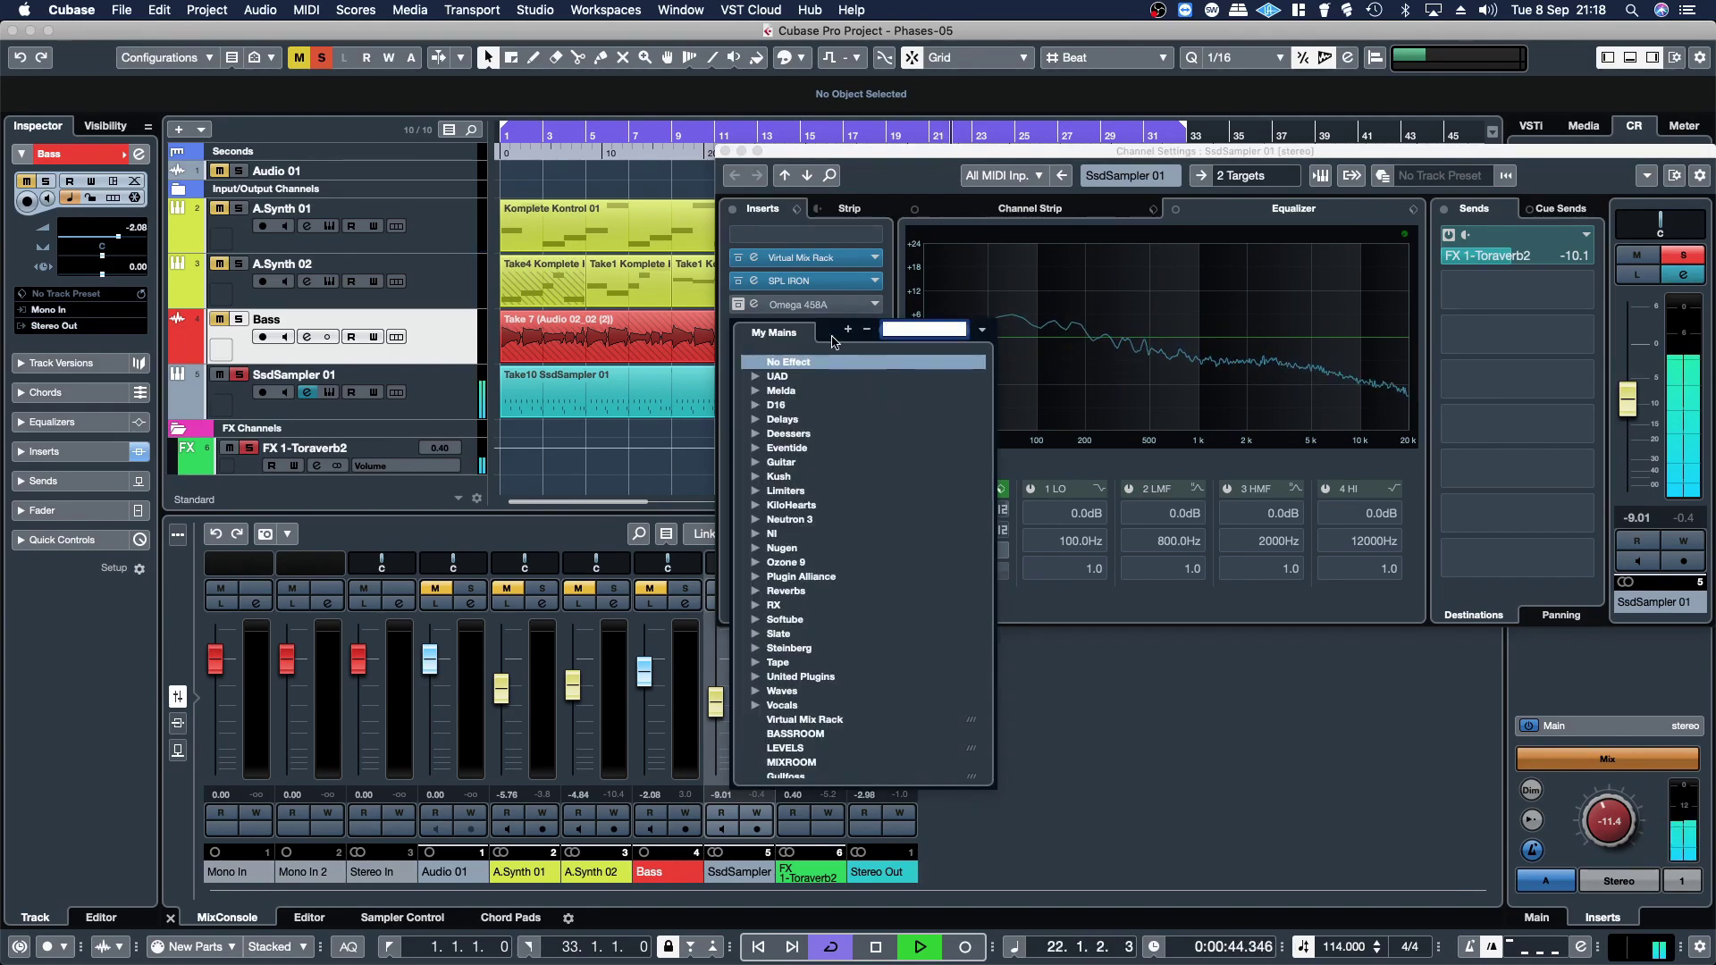
pyautogui.click(754, 311)
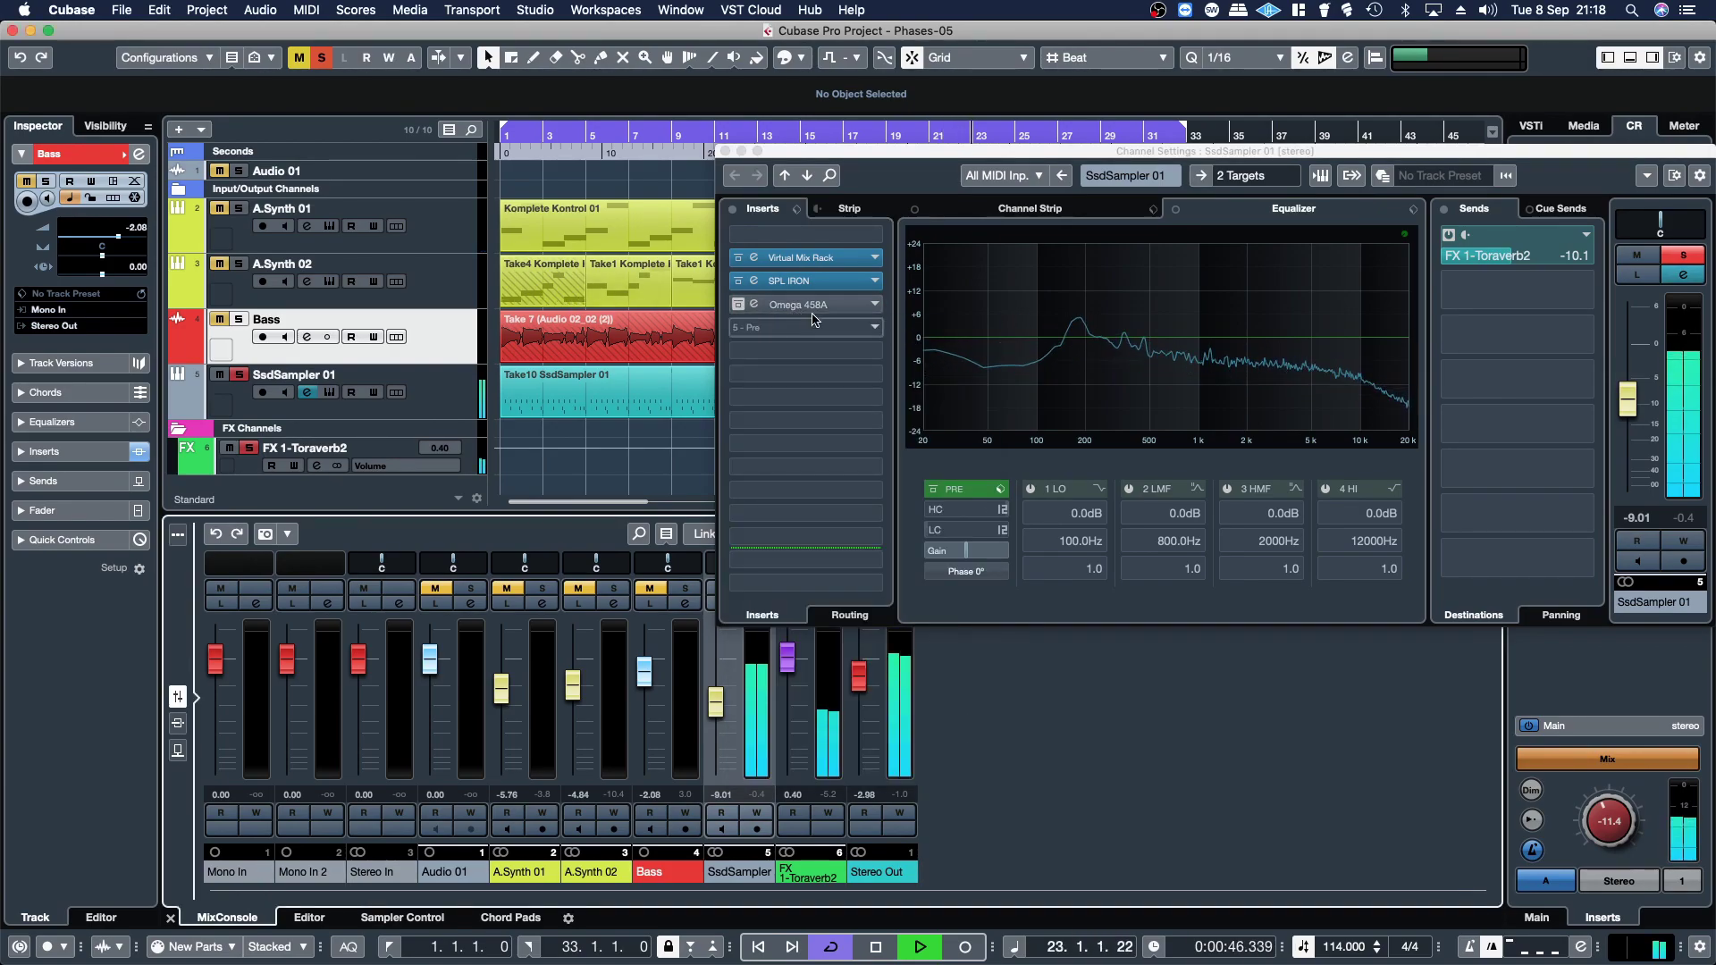
pyautogui.click(753, 304)
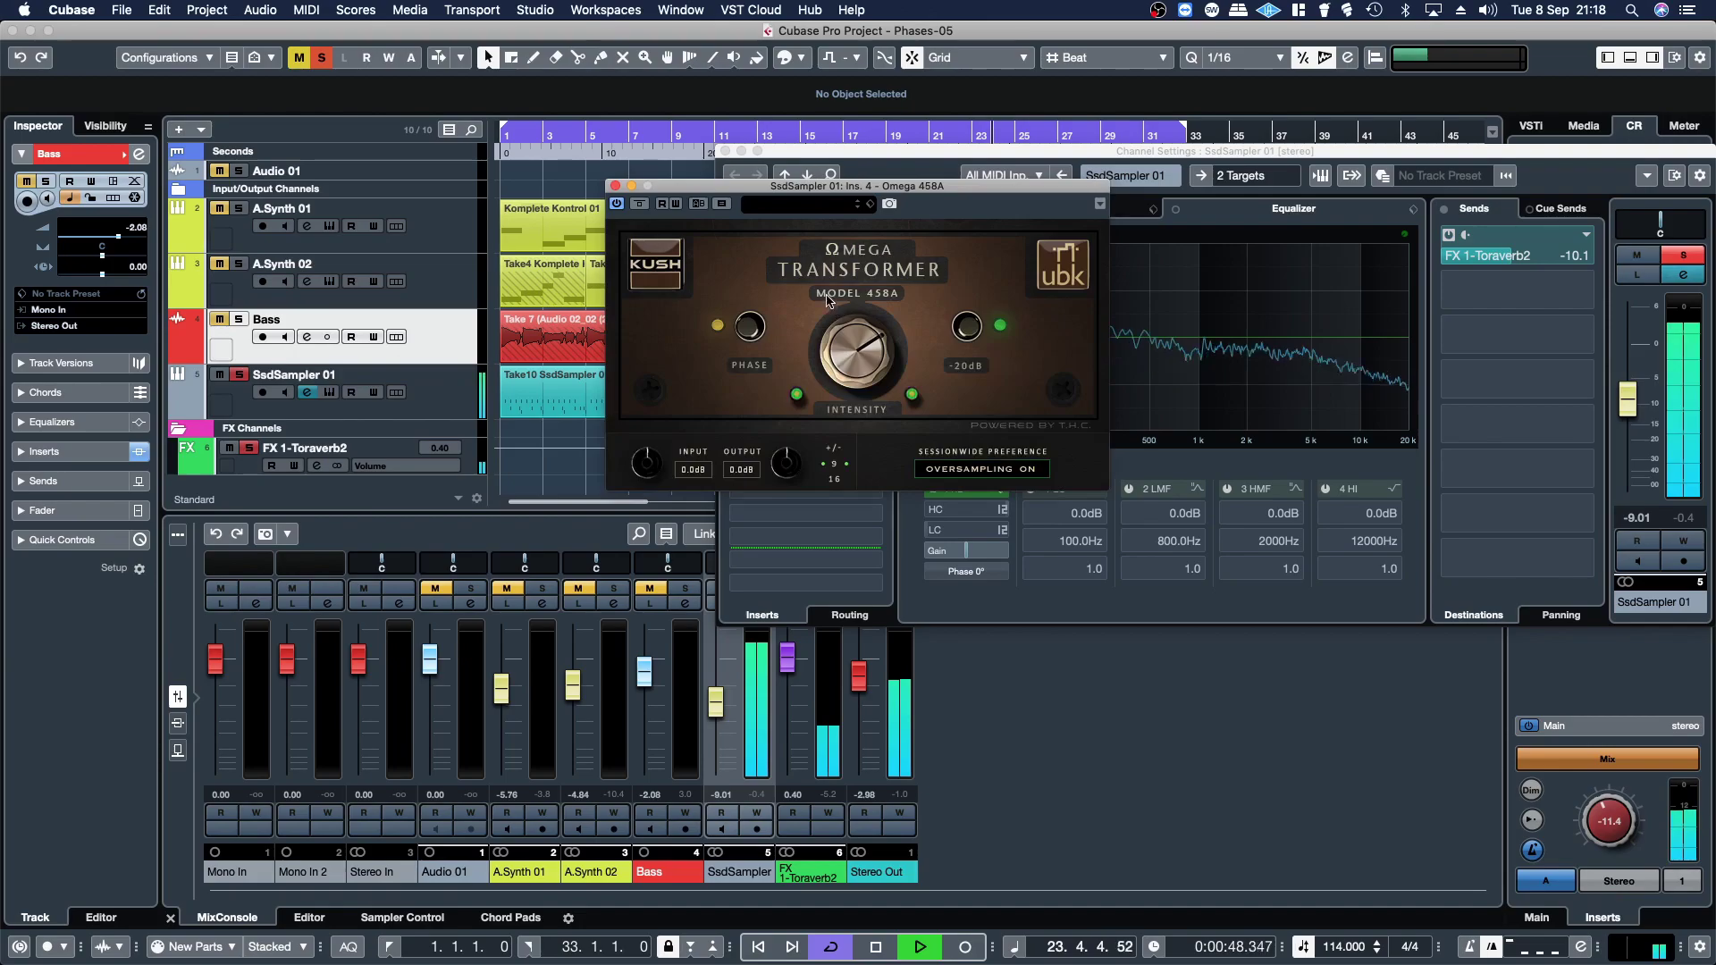
pyautogui.moveTo(798, 192); pyautogui.dragTo(473, 280)
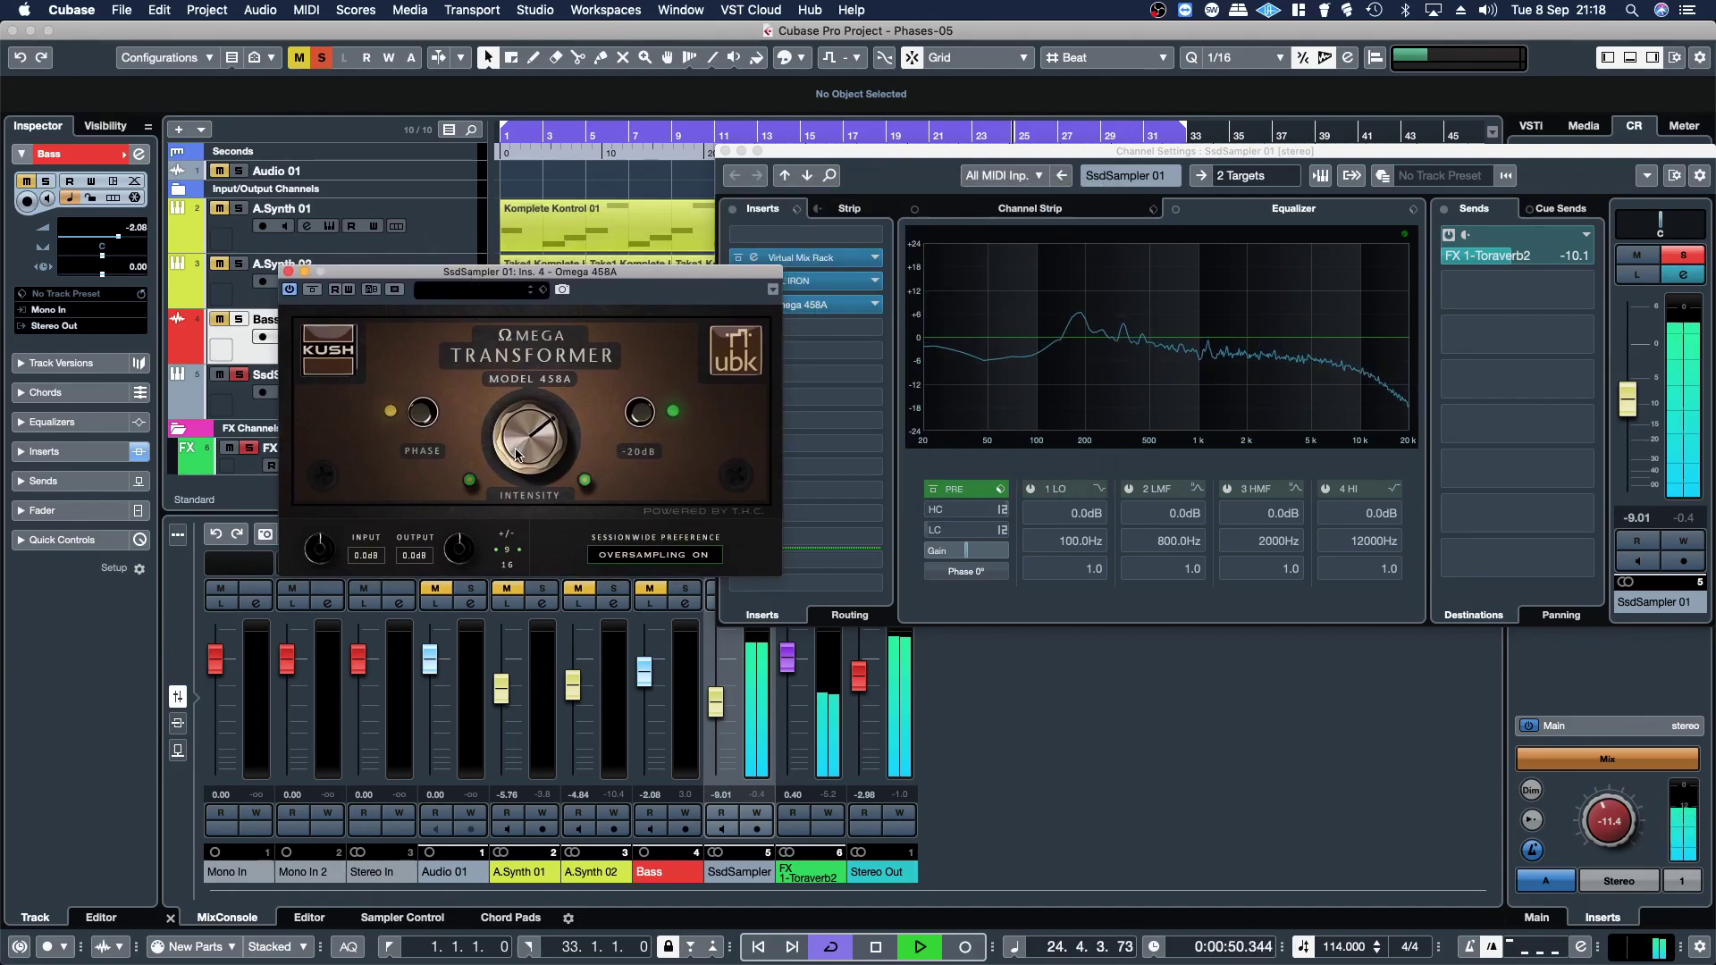
pyautogui.click(288, 271)
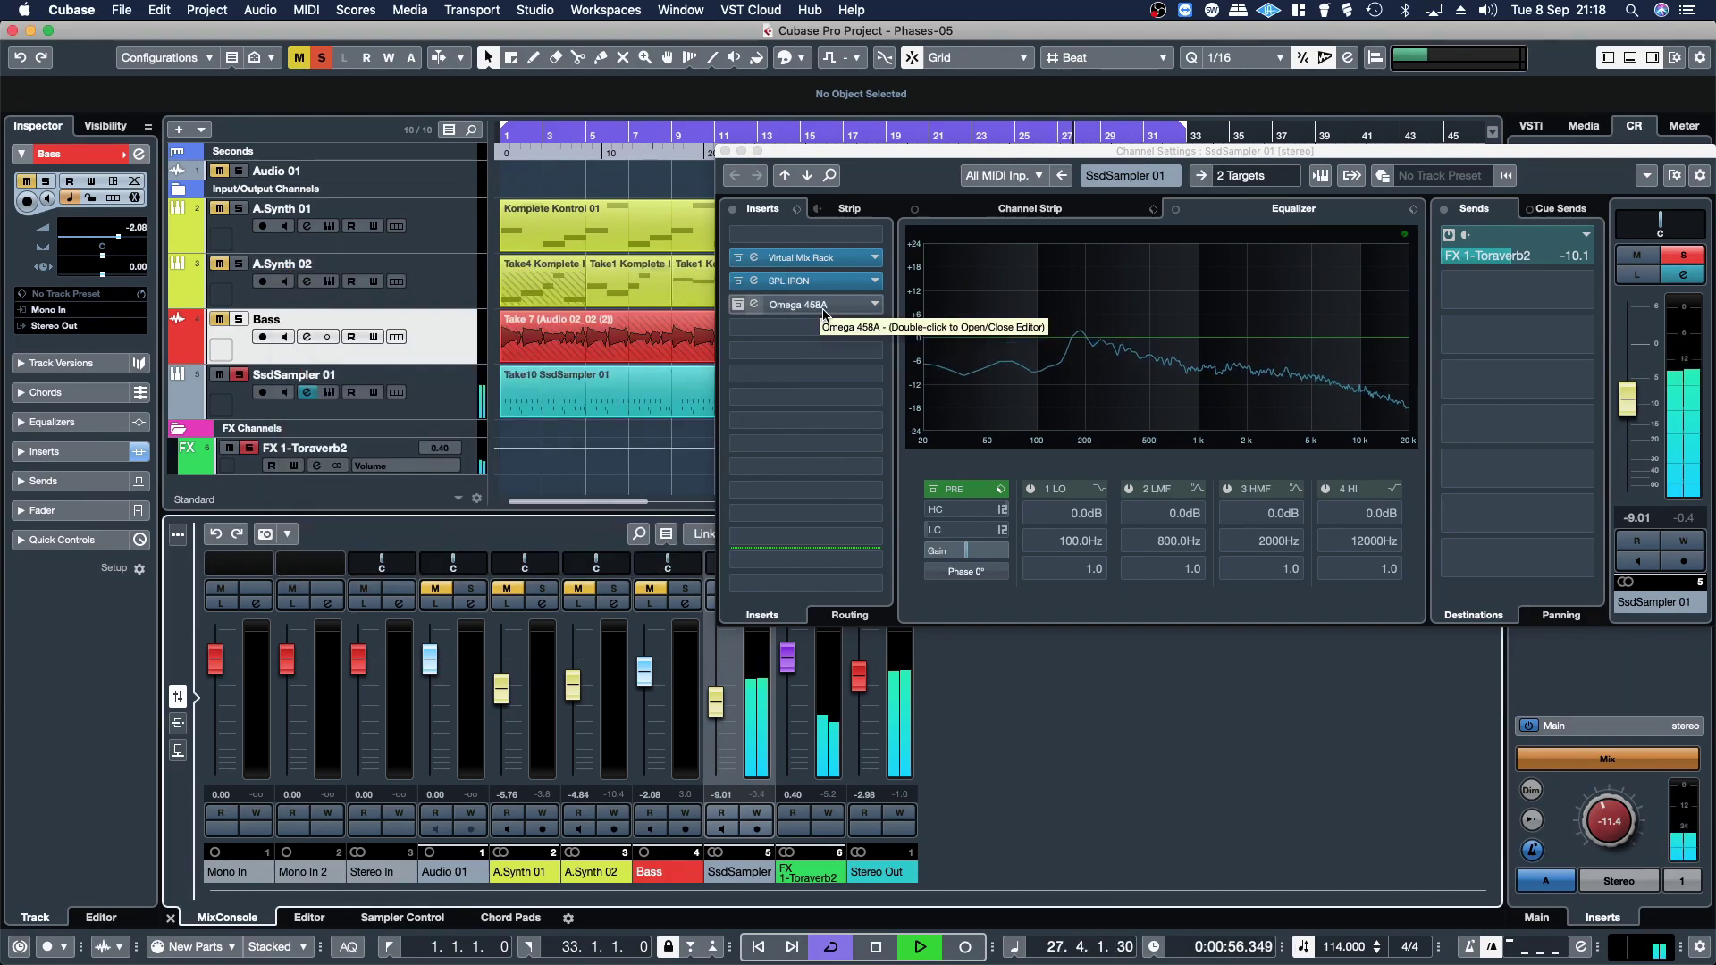
# - Add Denise - God Mode to the free SsdSampler insert slot below Omega 458A, and move its window clear of the insert list
pyautogui.click(783, 302)
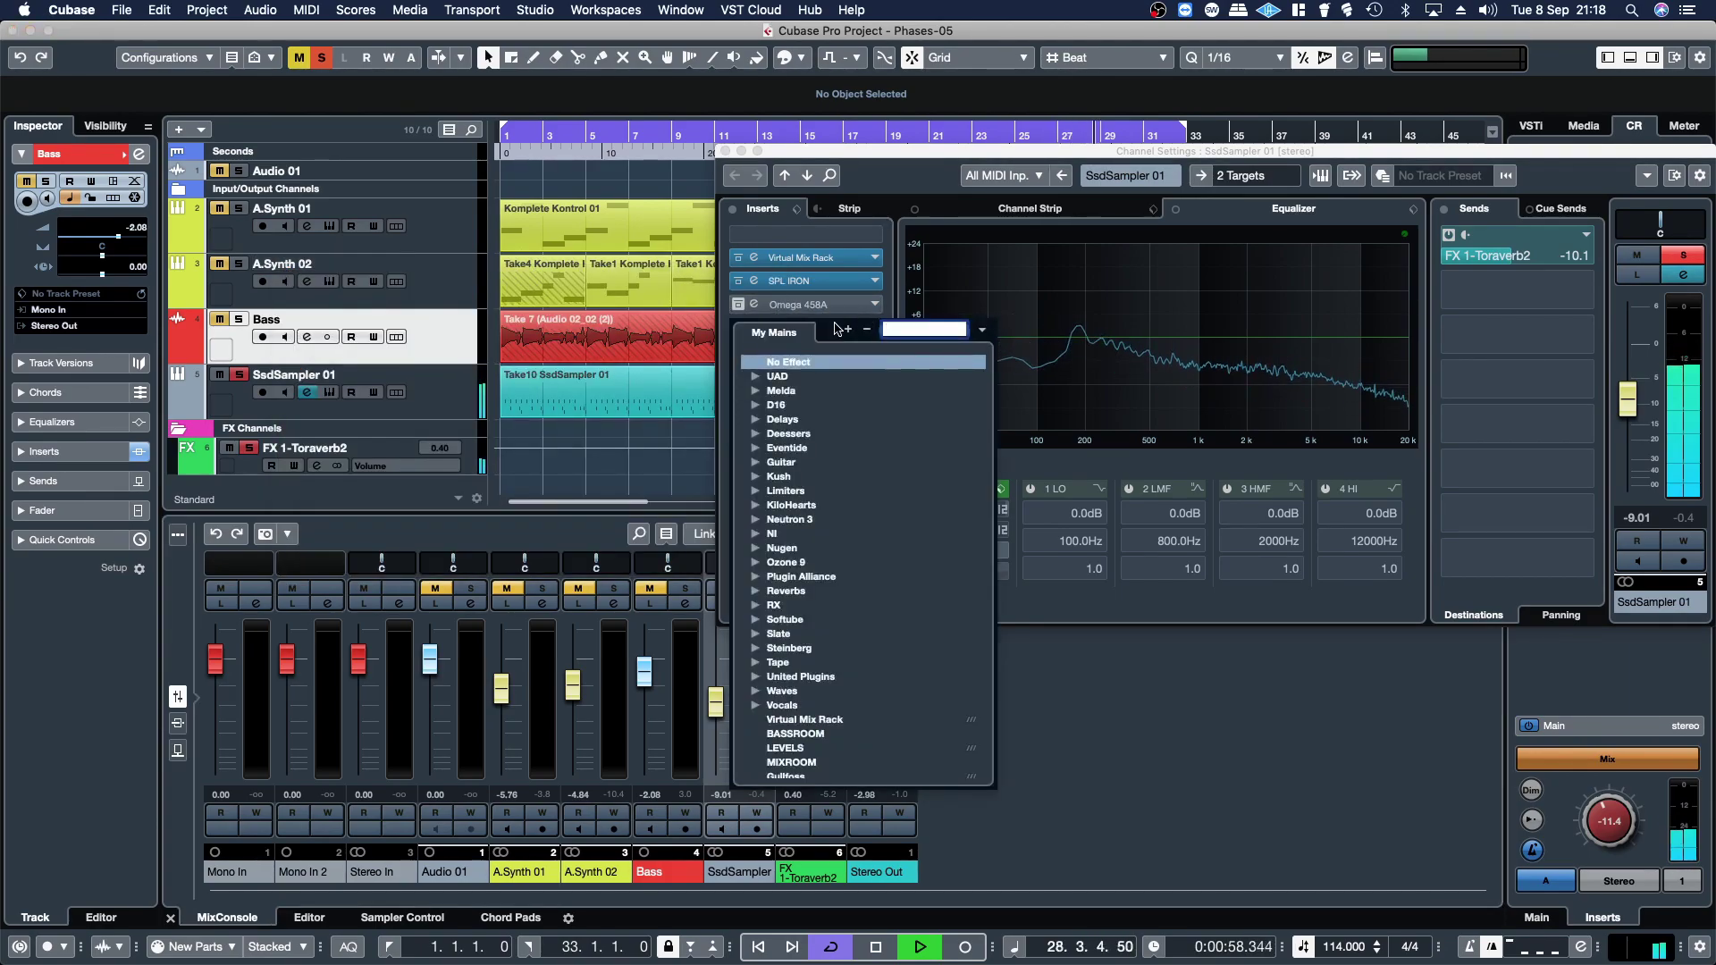
pyautogui.scroll(-6, 824, 713)
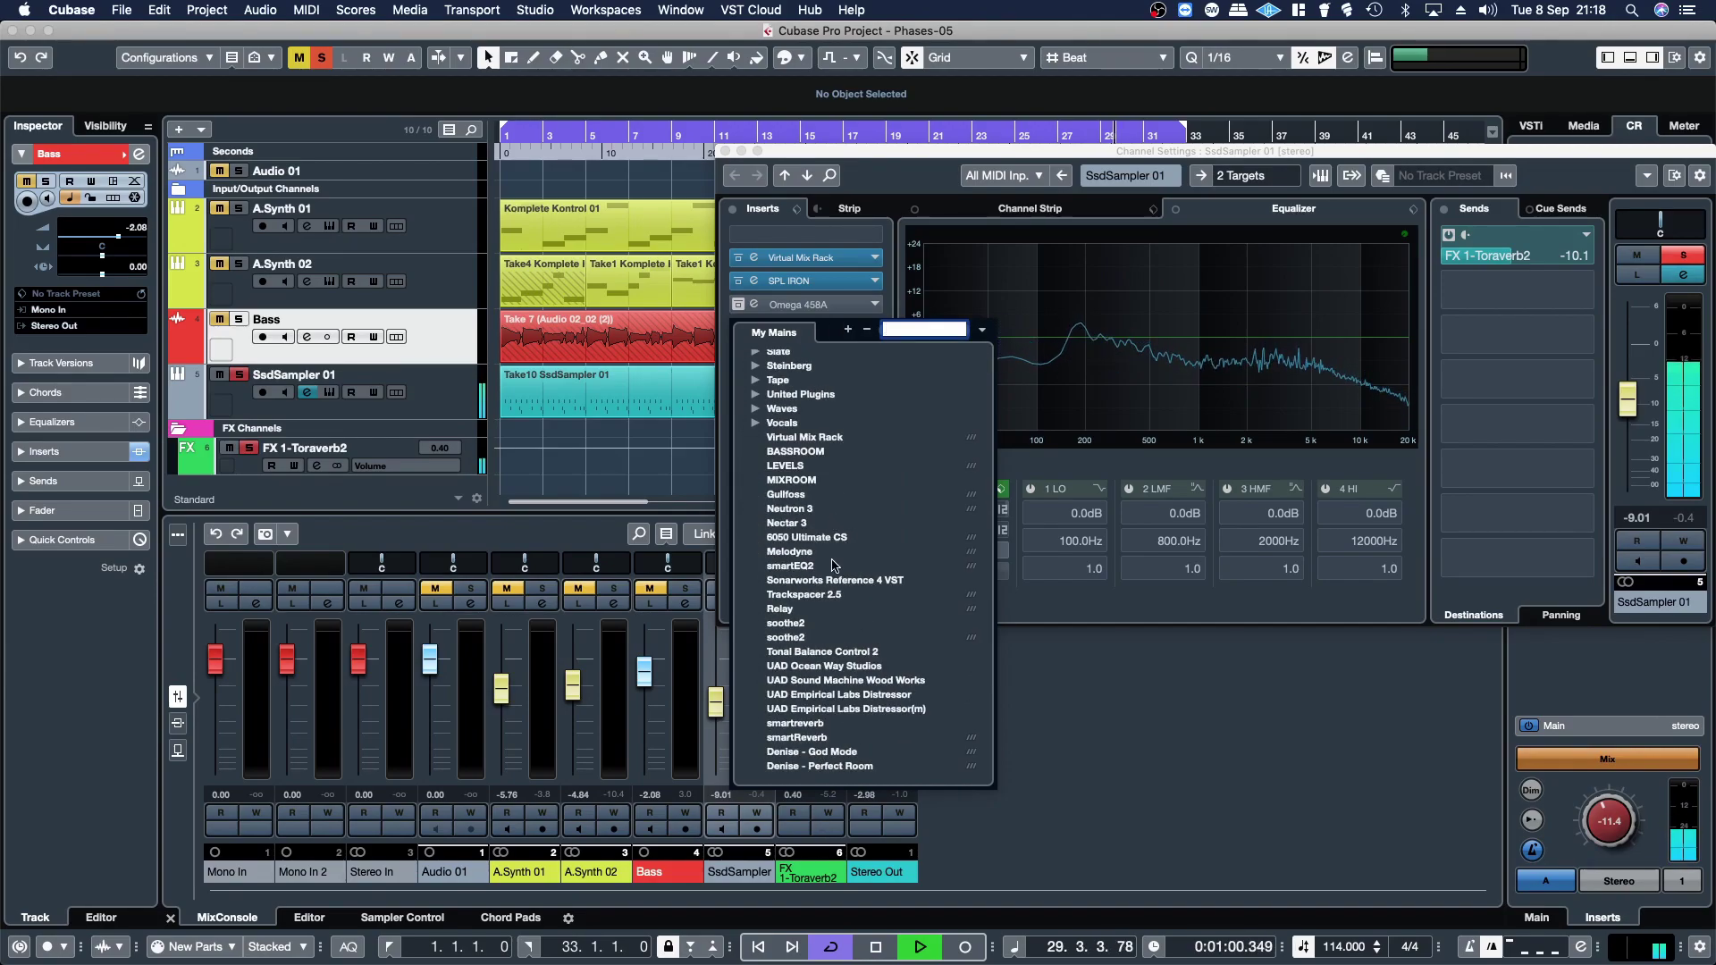
pyautogui.click(816, 752)
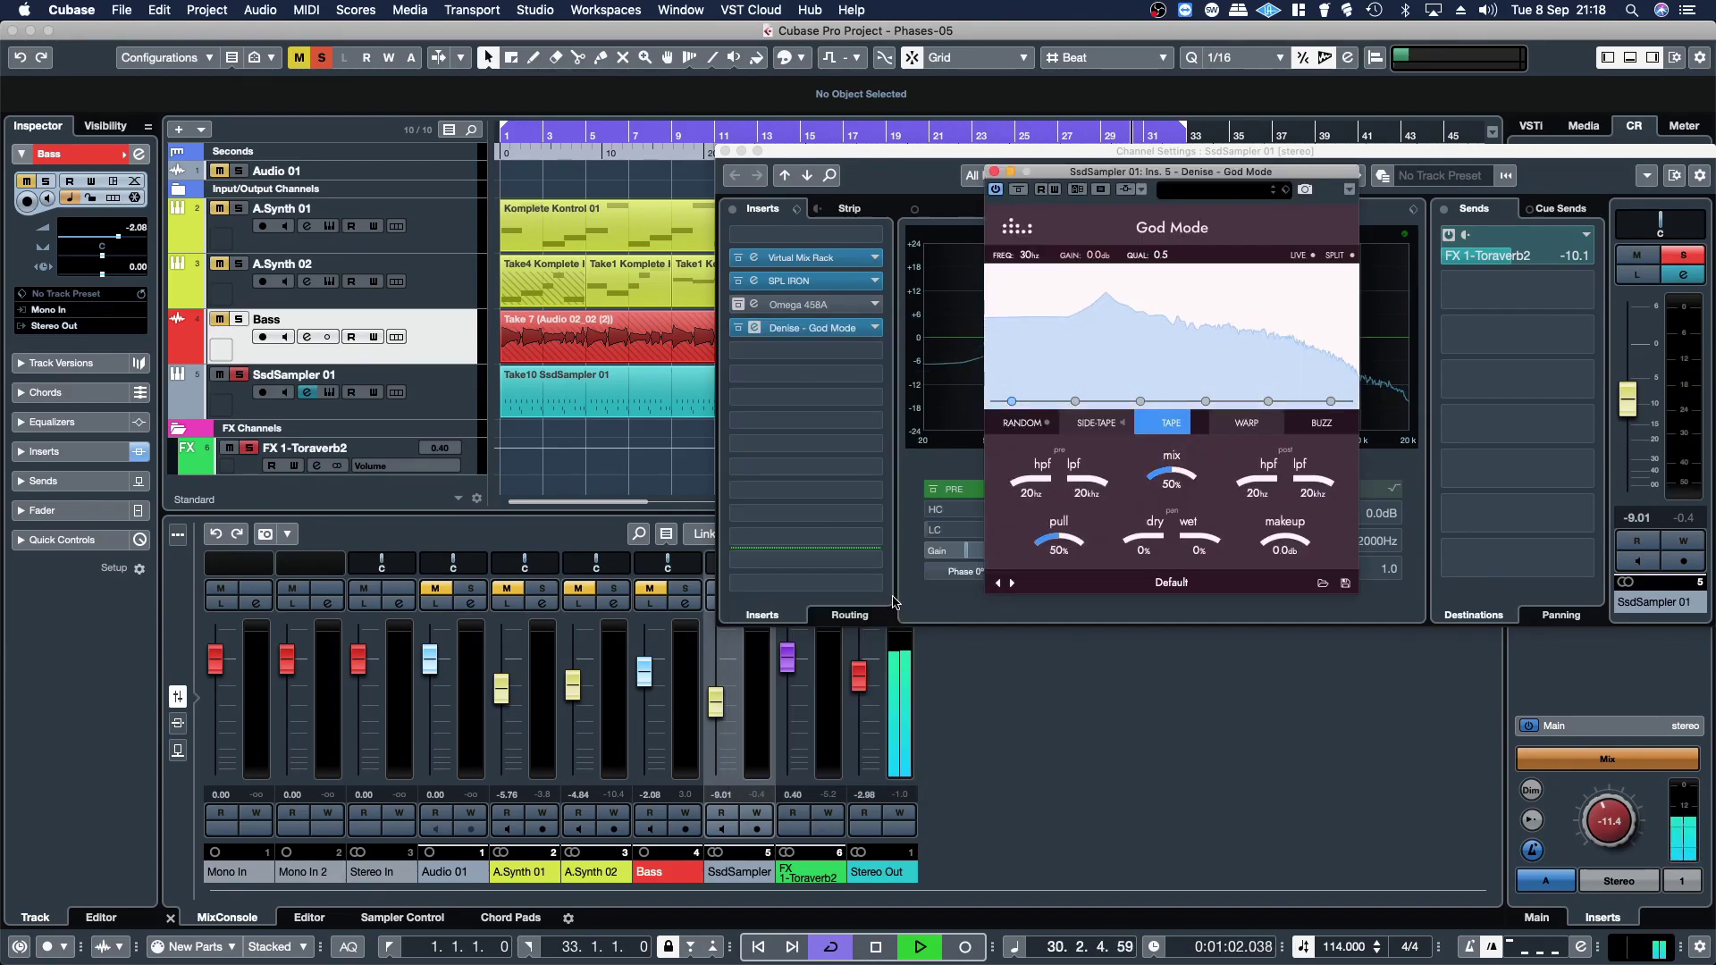
pyautogui.moveTo(1086, 185); pyautogui.dragTo(500, 163)
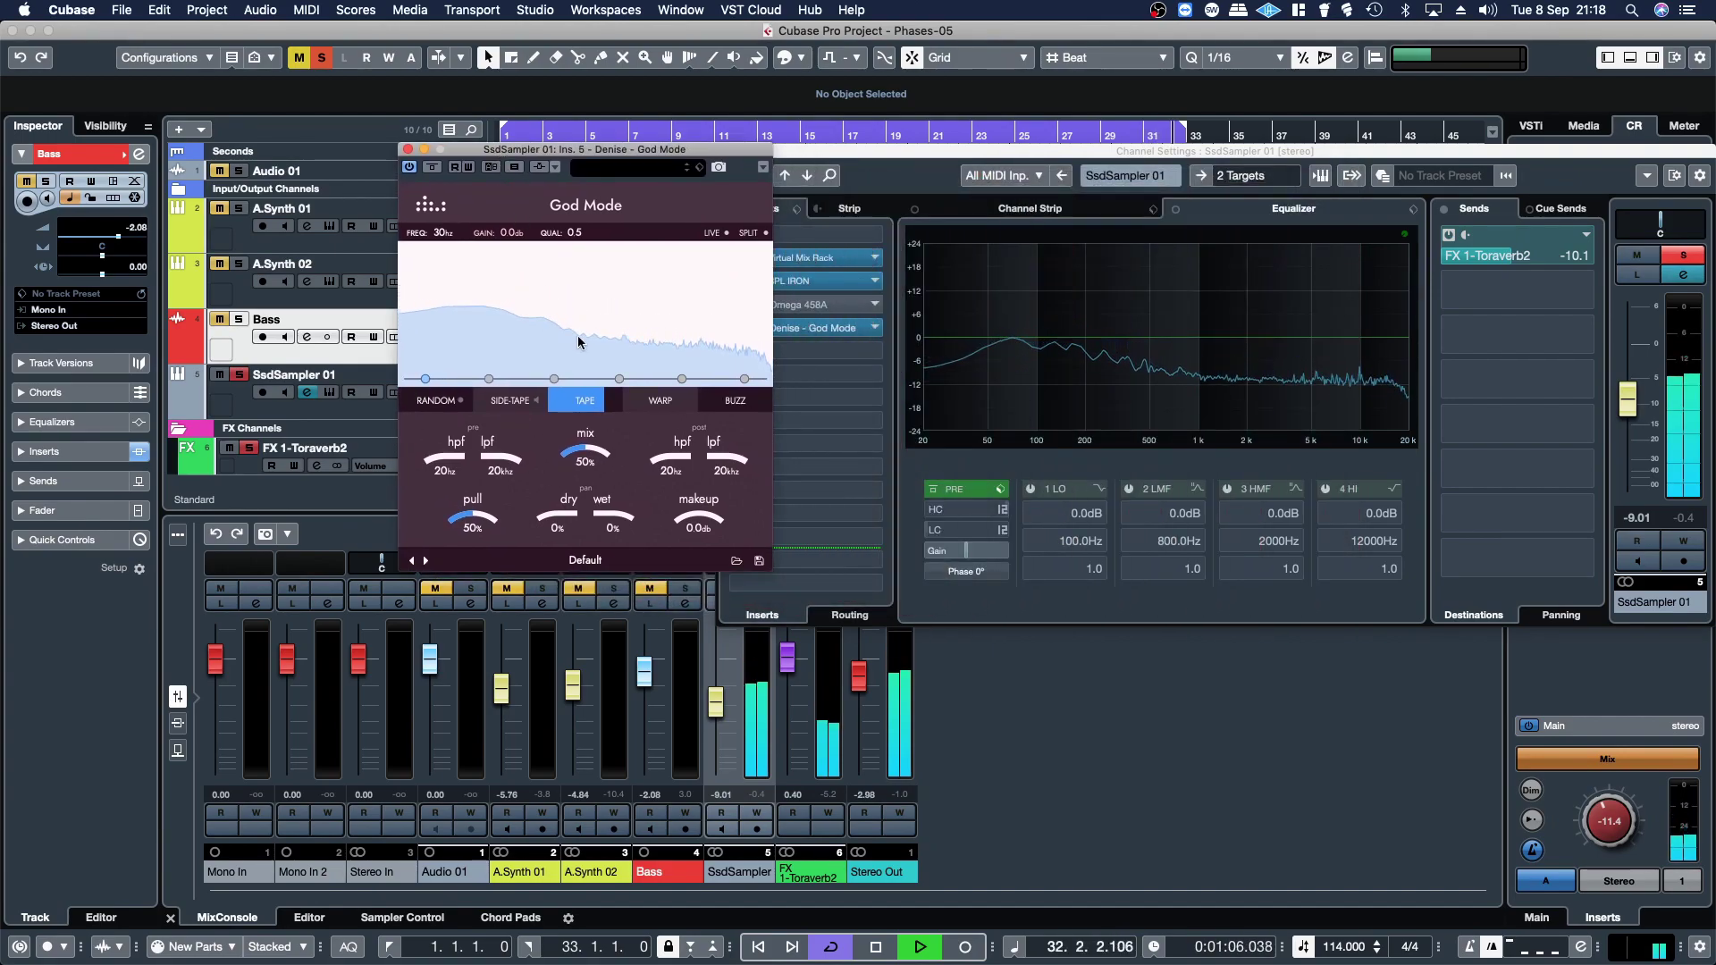
# - Turn on Side-Tape in the drum God Mode, raise a low band, and boost 580 Hz by 7.3 dB and 5.9 kHz by 6.0 dB
pyautogui.click(520, 406)
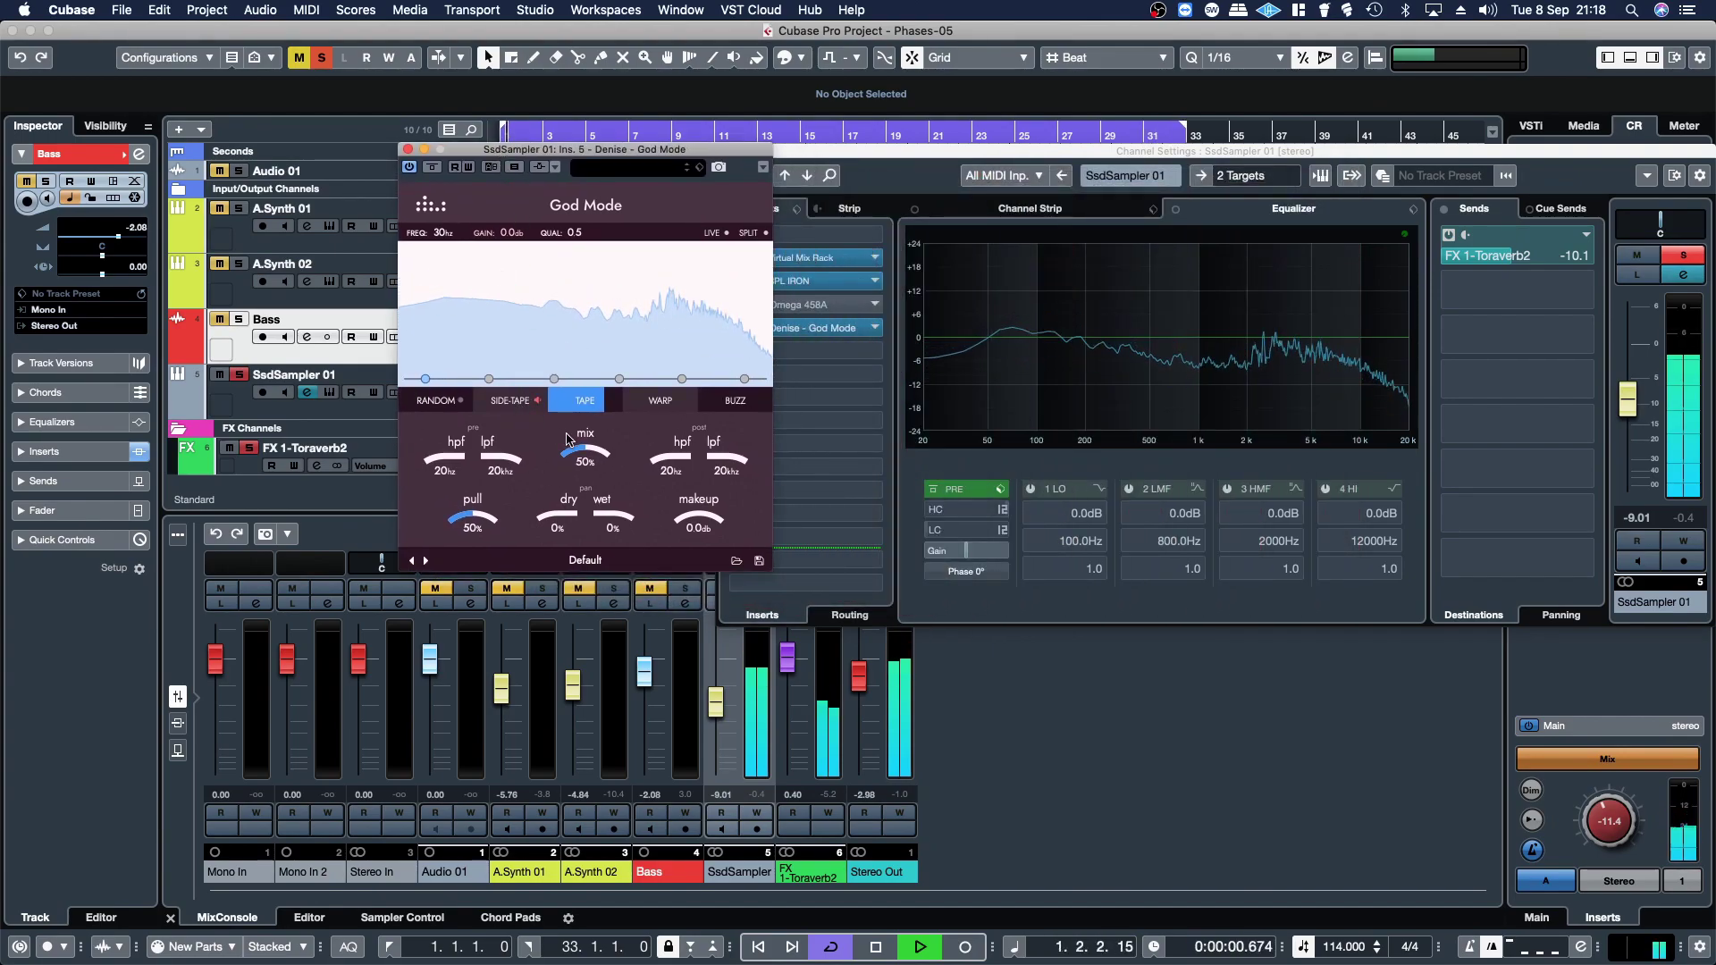
pyautogui.moveTo(426, 379); pyautogui.dragTo(582, 336)
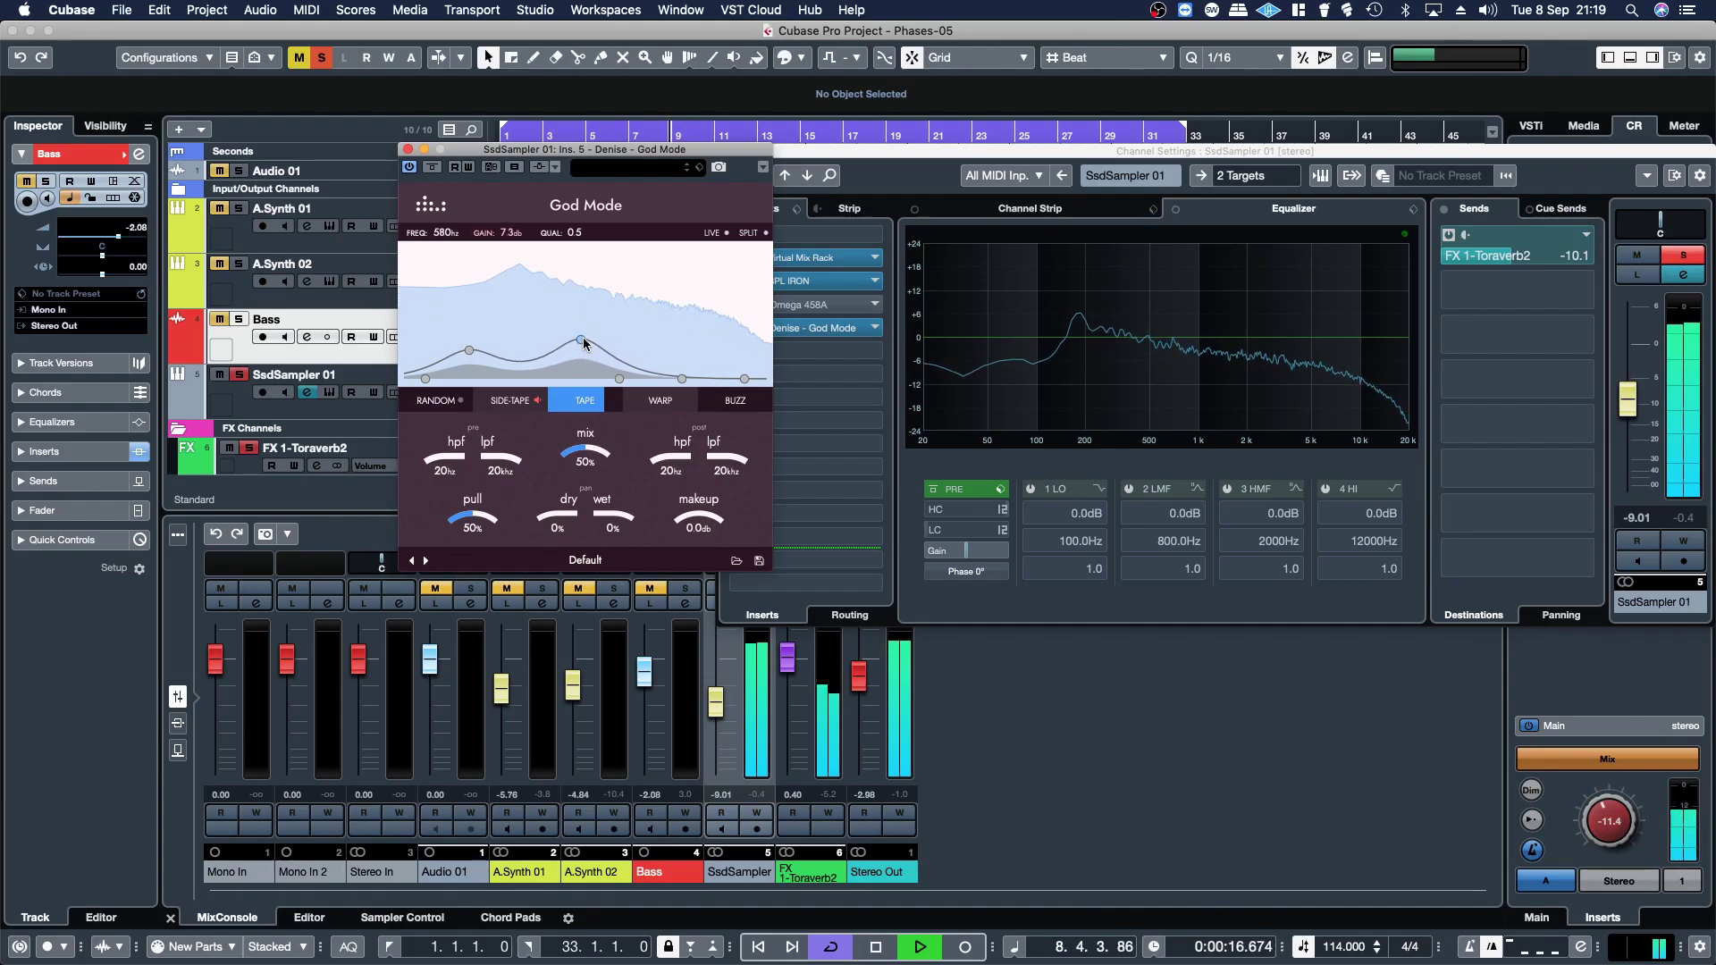
pyautogui.moveTo(682, 379); pyautogui.dragTo(704, 350)
# - Compare the soloed drums with God Mode bypassed and active
pyautogui.click(433, 168)
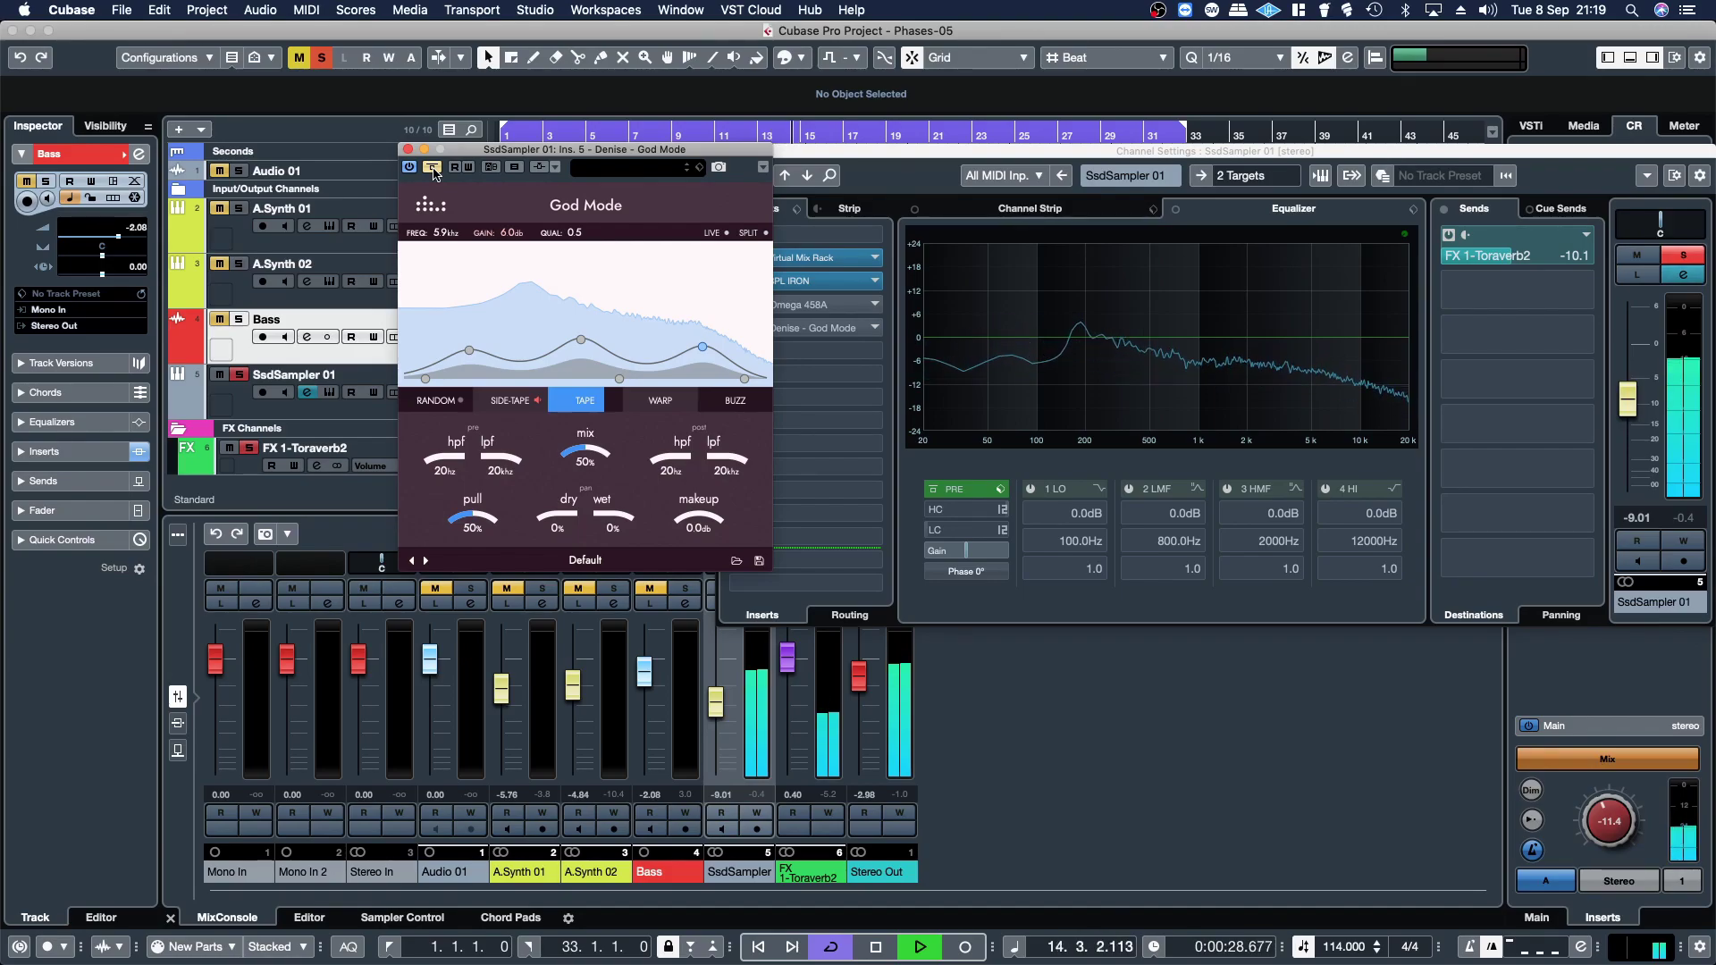
pyautogui.click(433, 168)
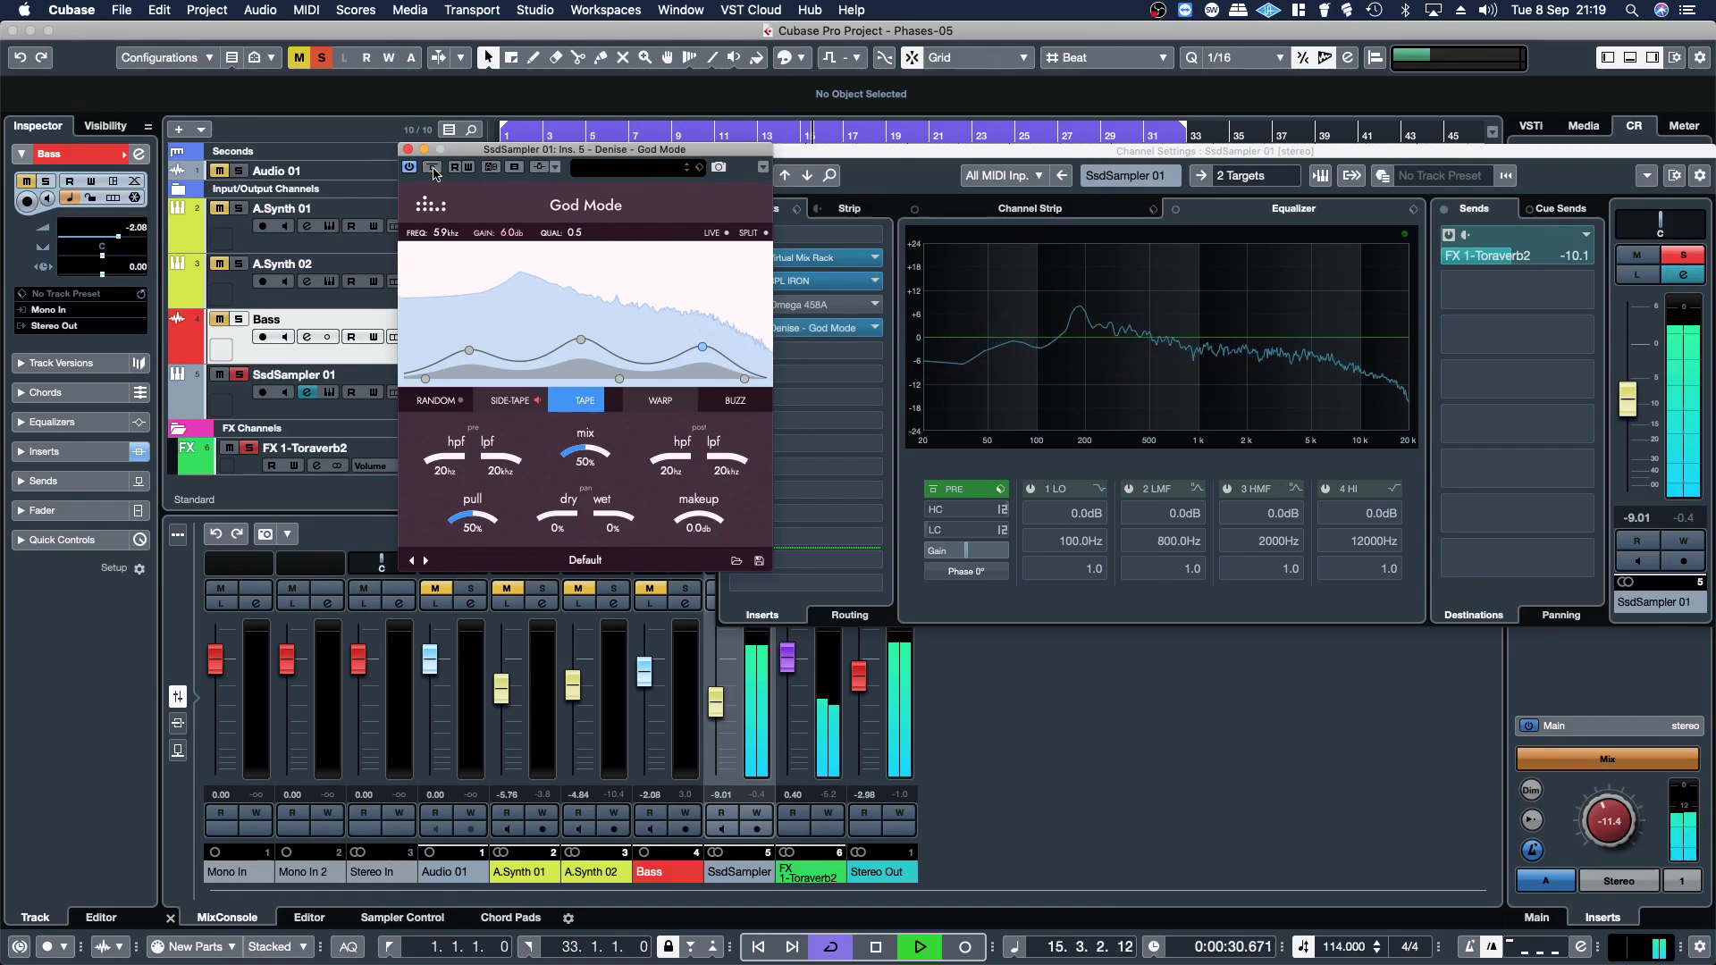
pyautogui.click(432, 168)
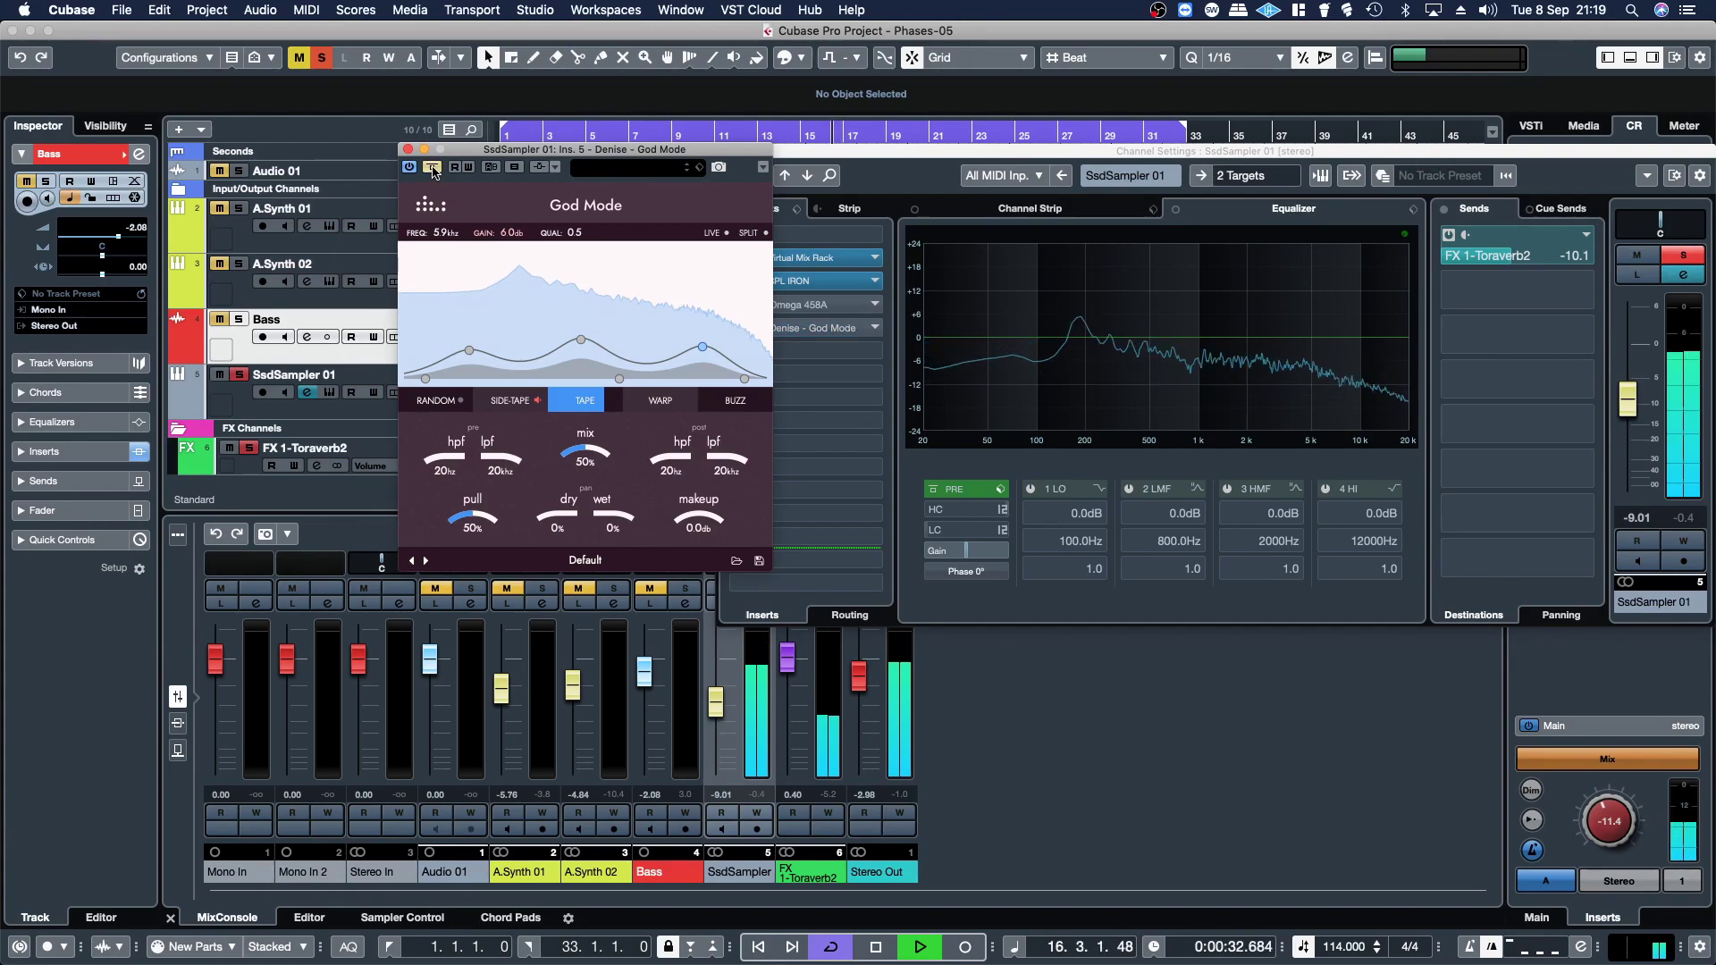
pyautogui.click(432, 168)
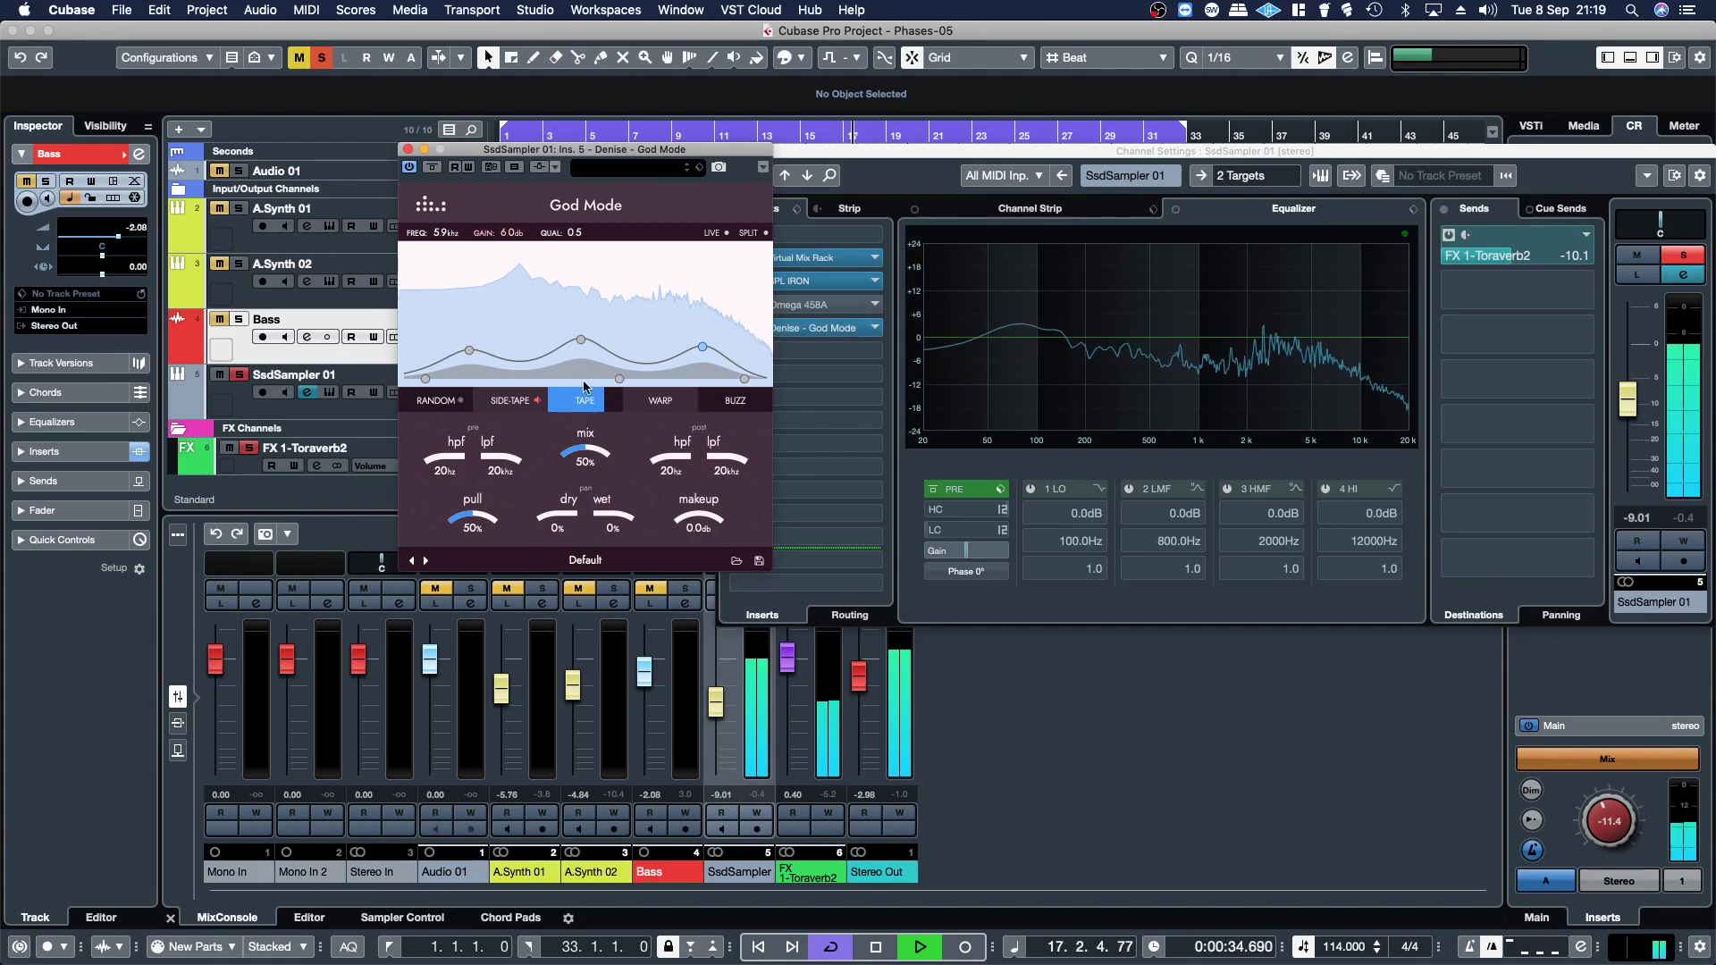
# - Raise the drum God Mode's mix to 57% and close its window
pyautogui.scroll(5, 590, 454)
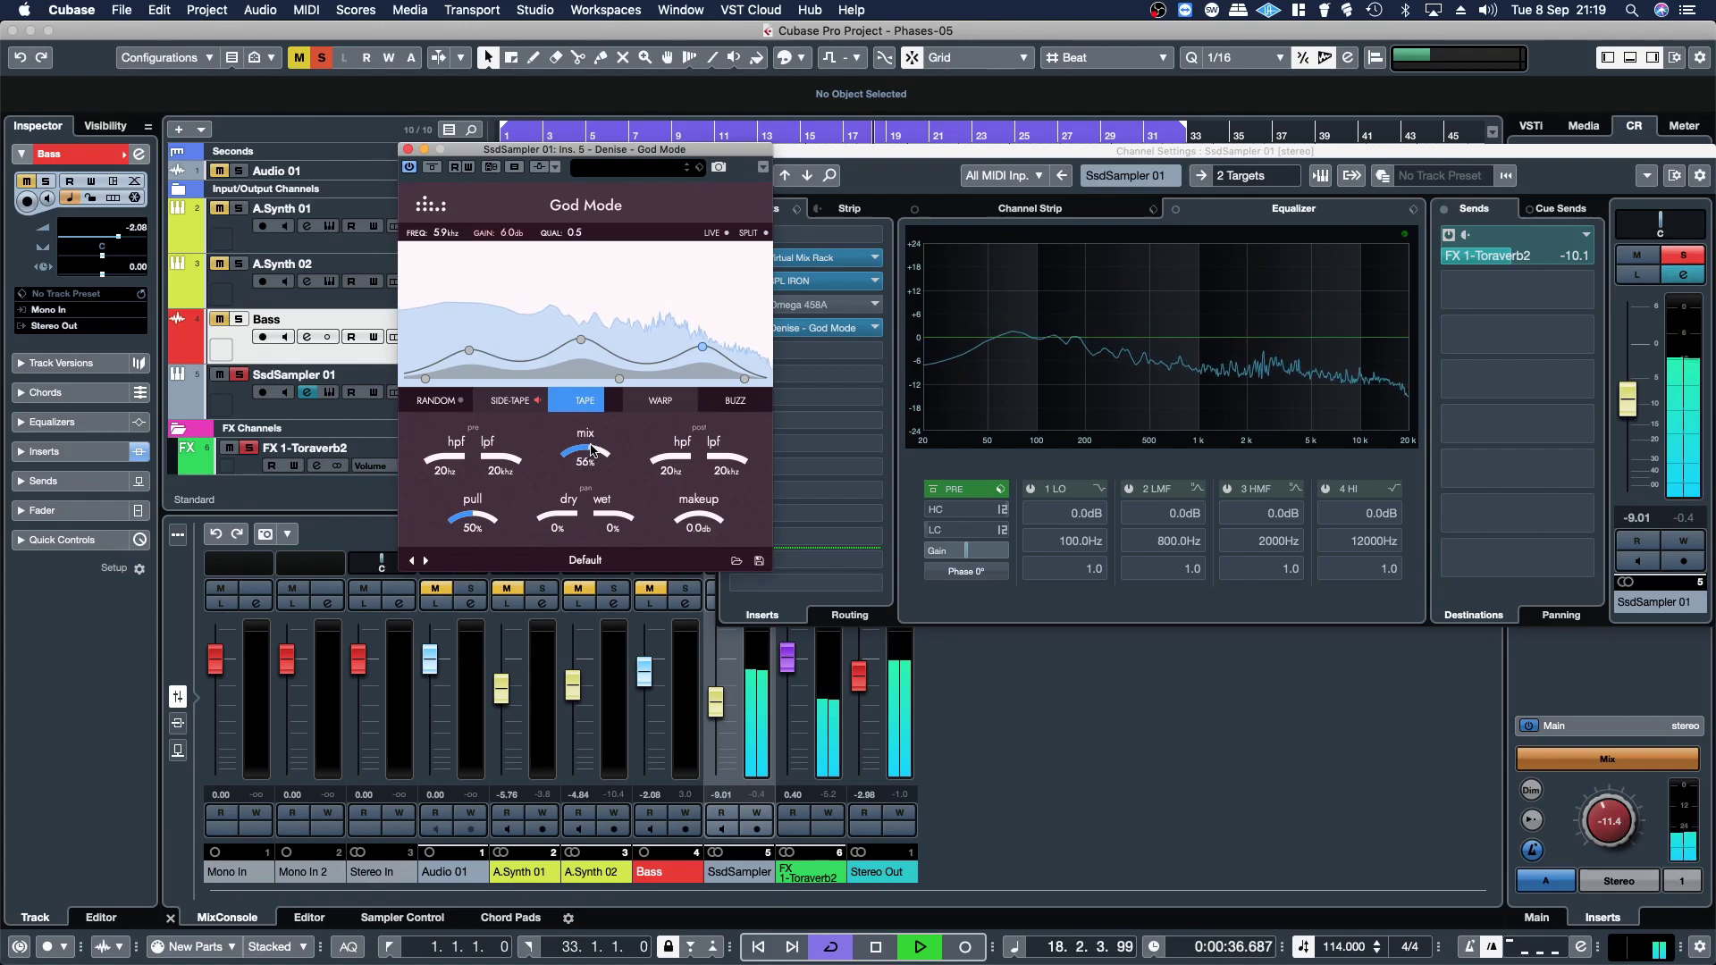
pyautogui.scroll(1, 590, 451)
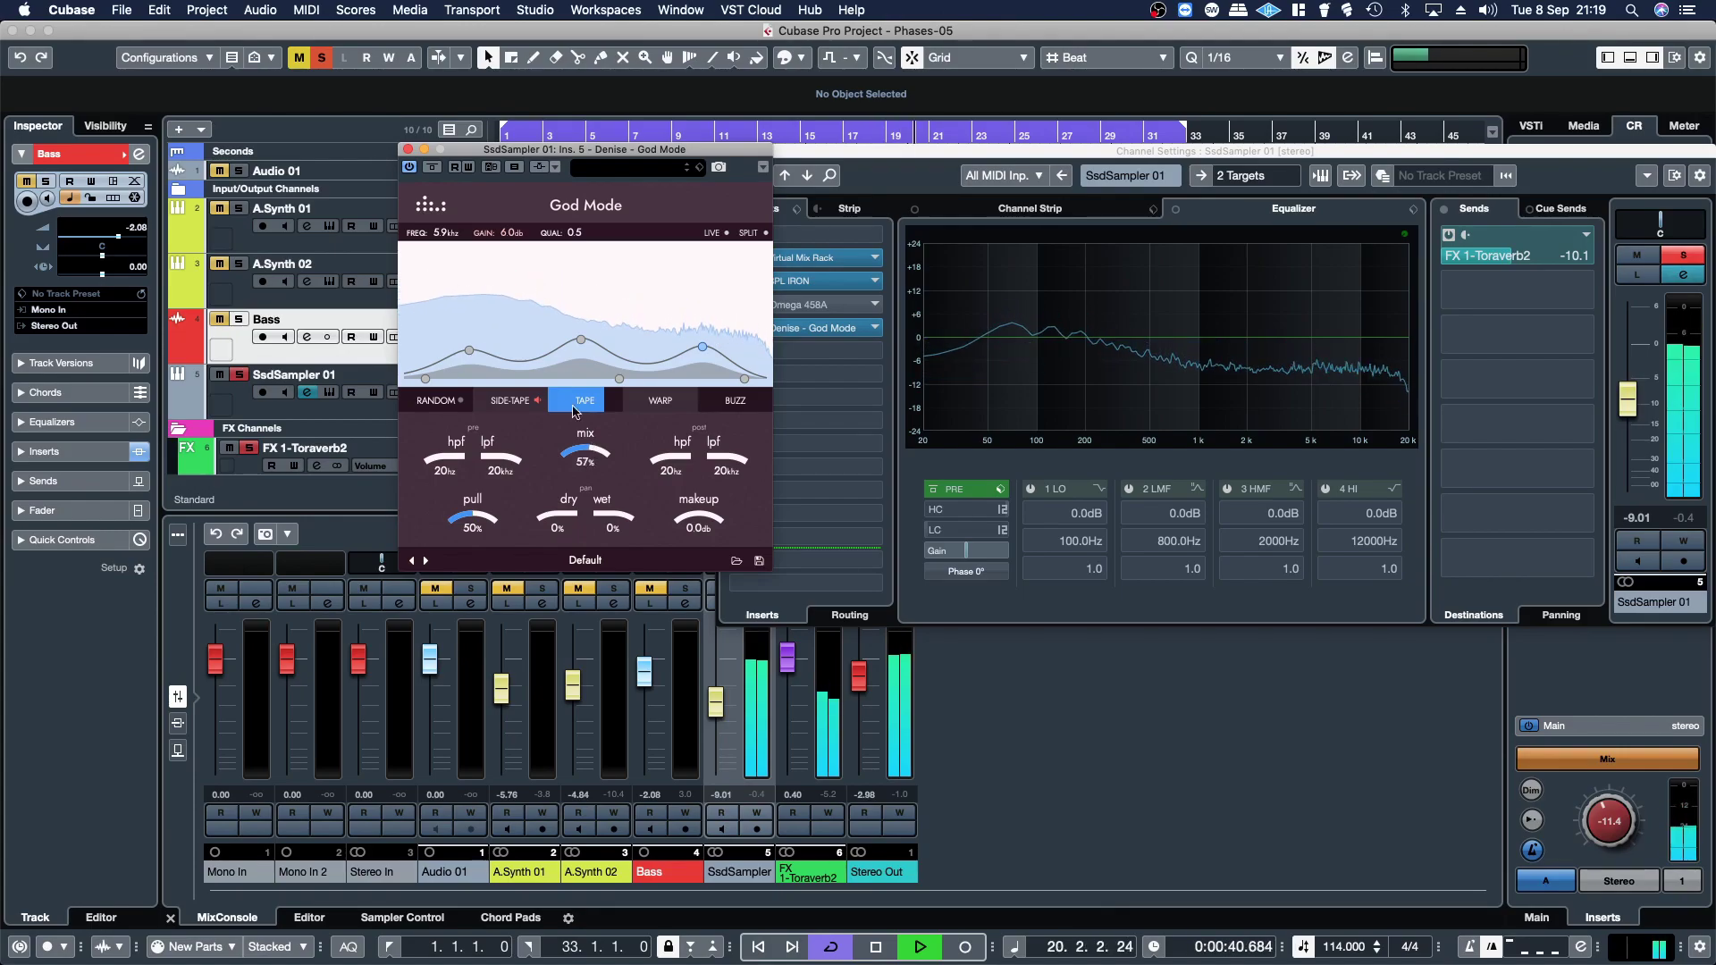
pyautogui.click(410, 150)
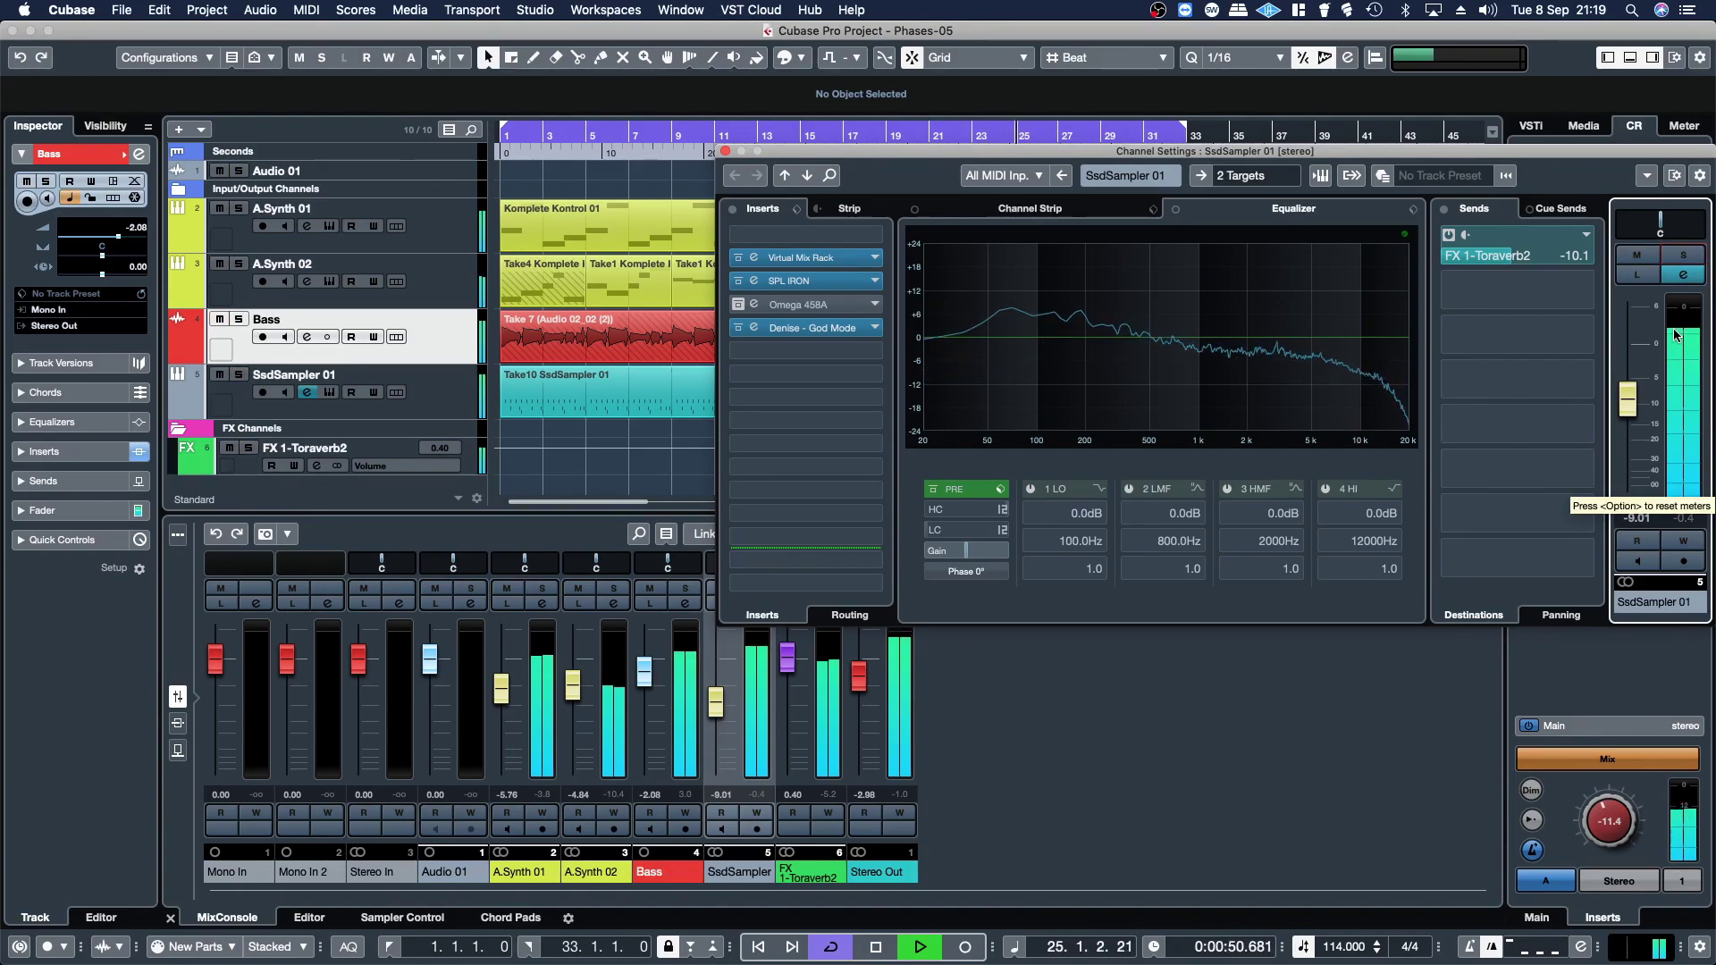
# - Compare Omega 458A with God Mode on the drums in the full mix, keep God Mode active, and close the channel settings
pyautogui.click(738, 328)
pyautogui.click(739, 305)
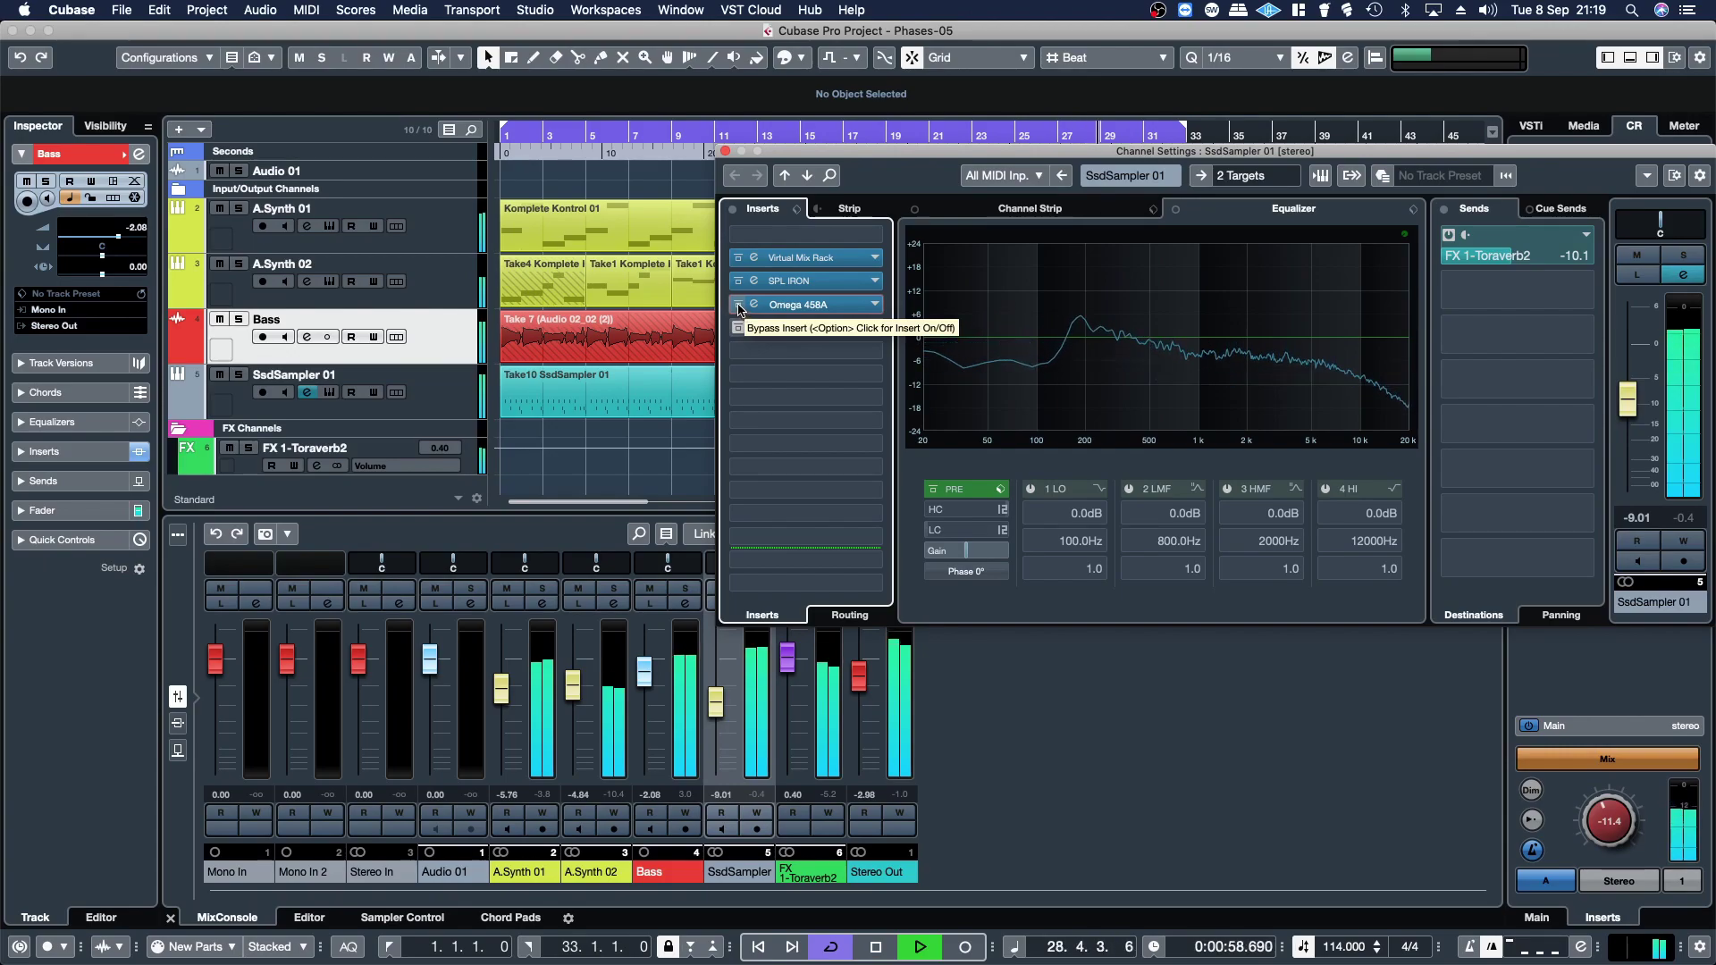
pyautogui.click(738, 308)
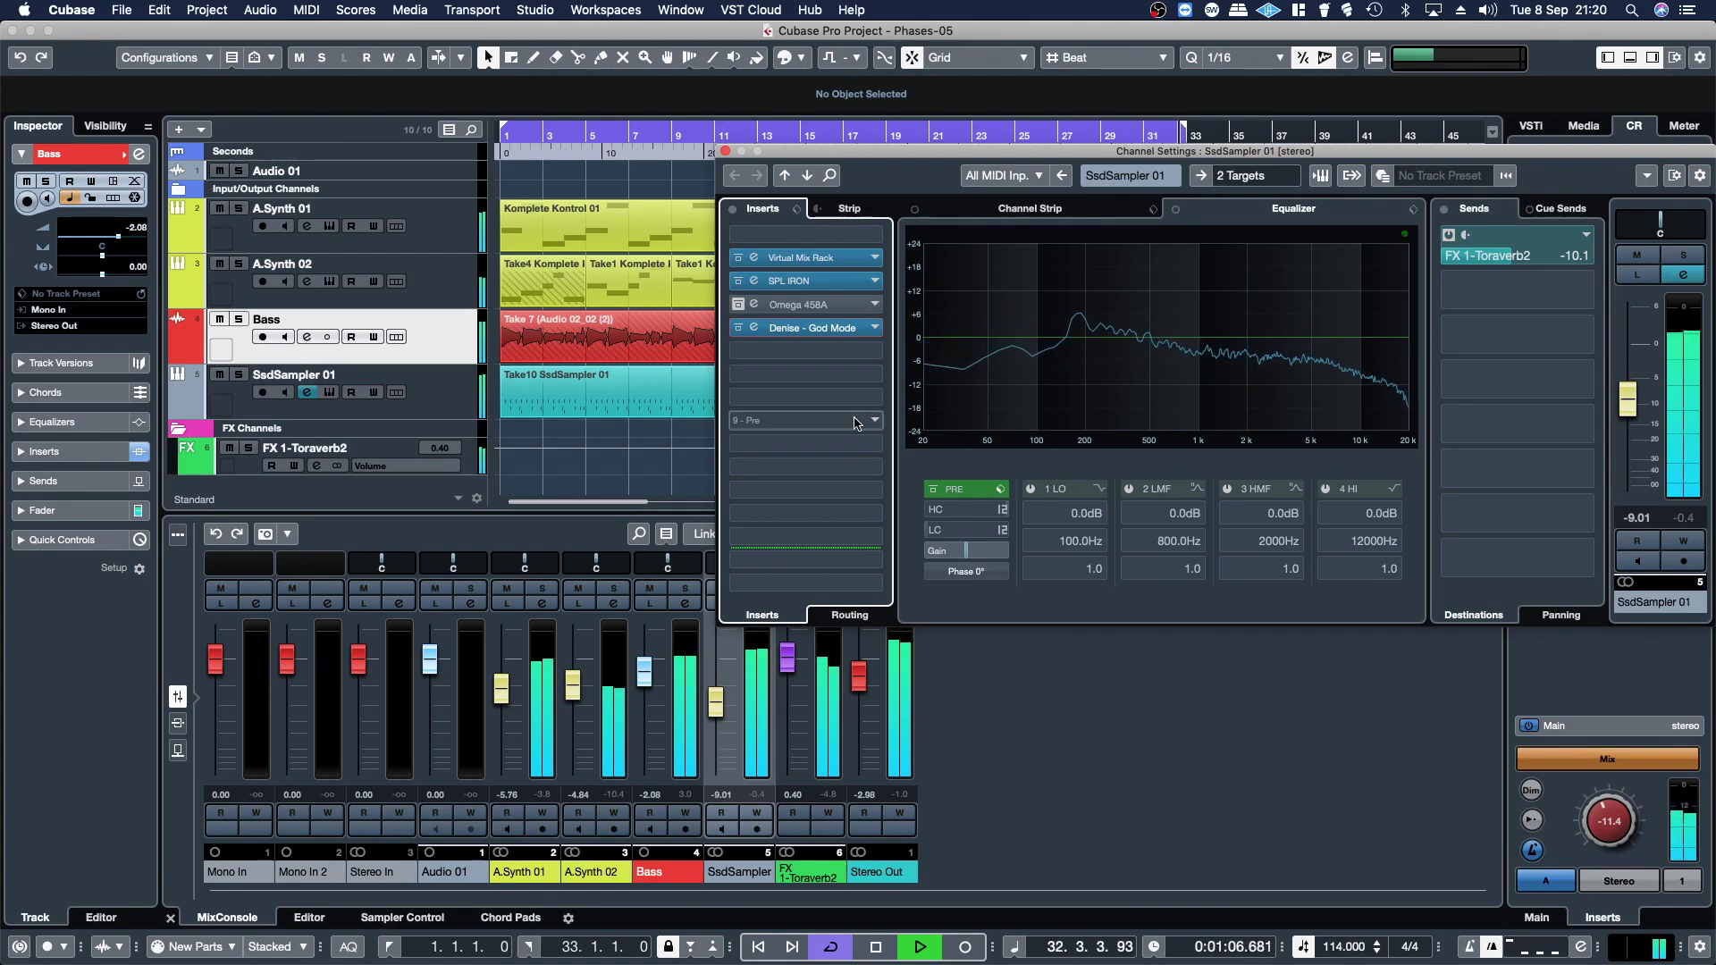
pyautogui.click(725, 153)
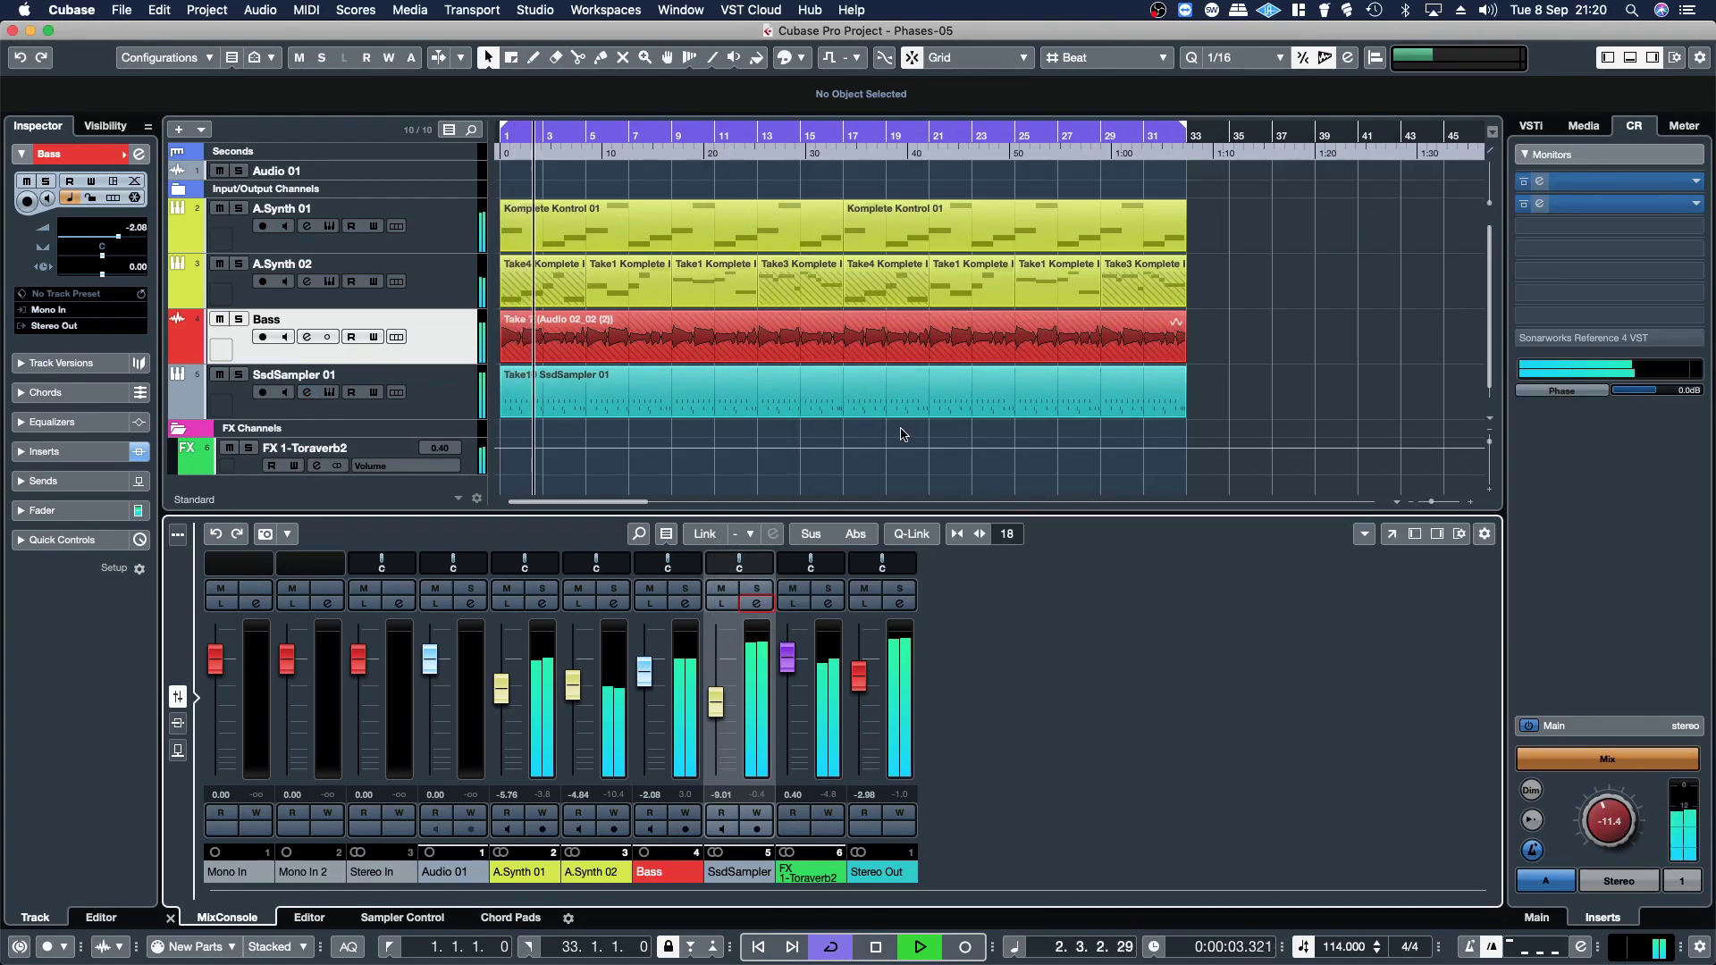
# - Stop playback, and open and close the Komplete Kontrol instrument of A.Synth 01
pyautogui.press('space')
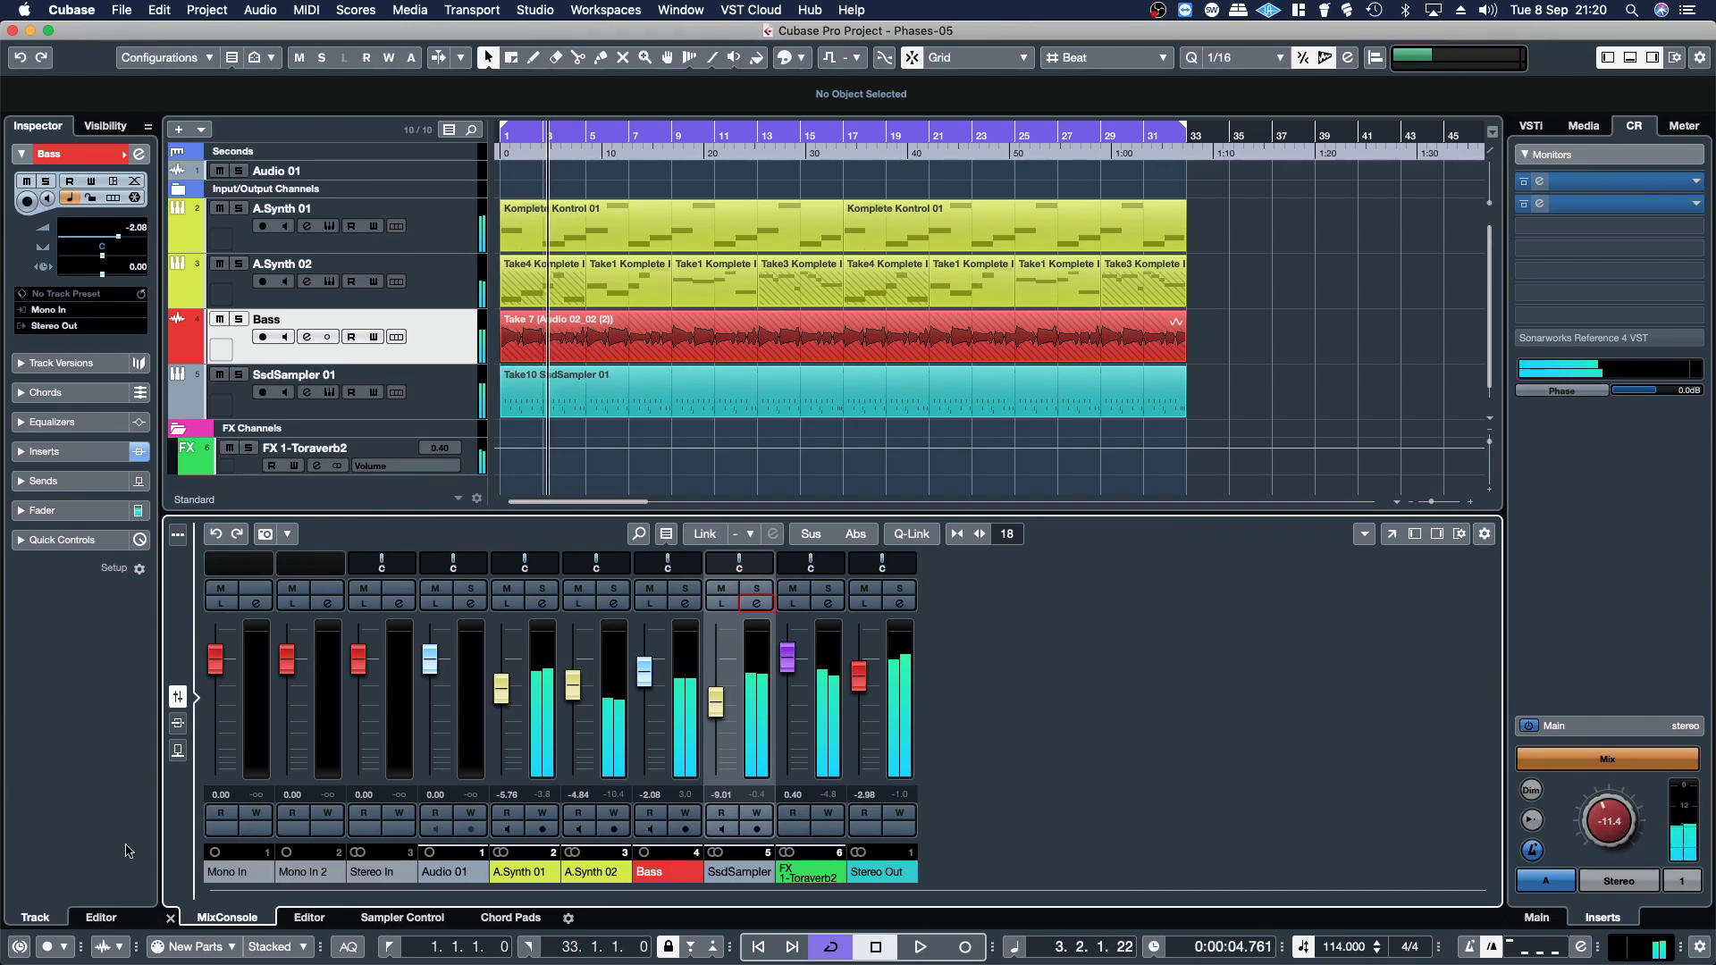
pyautogui.click(541, 602)
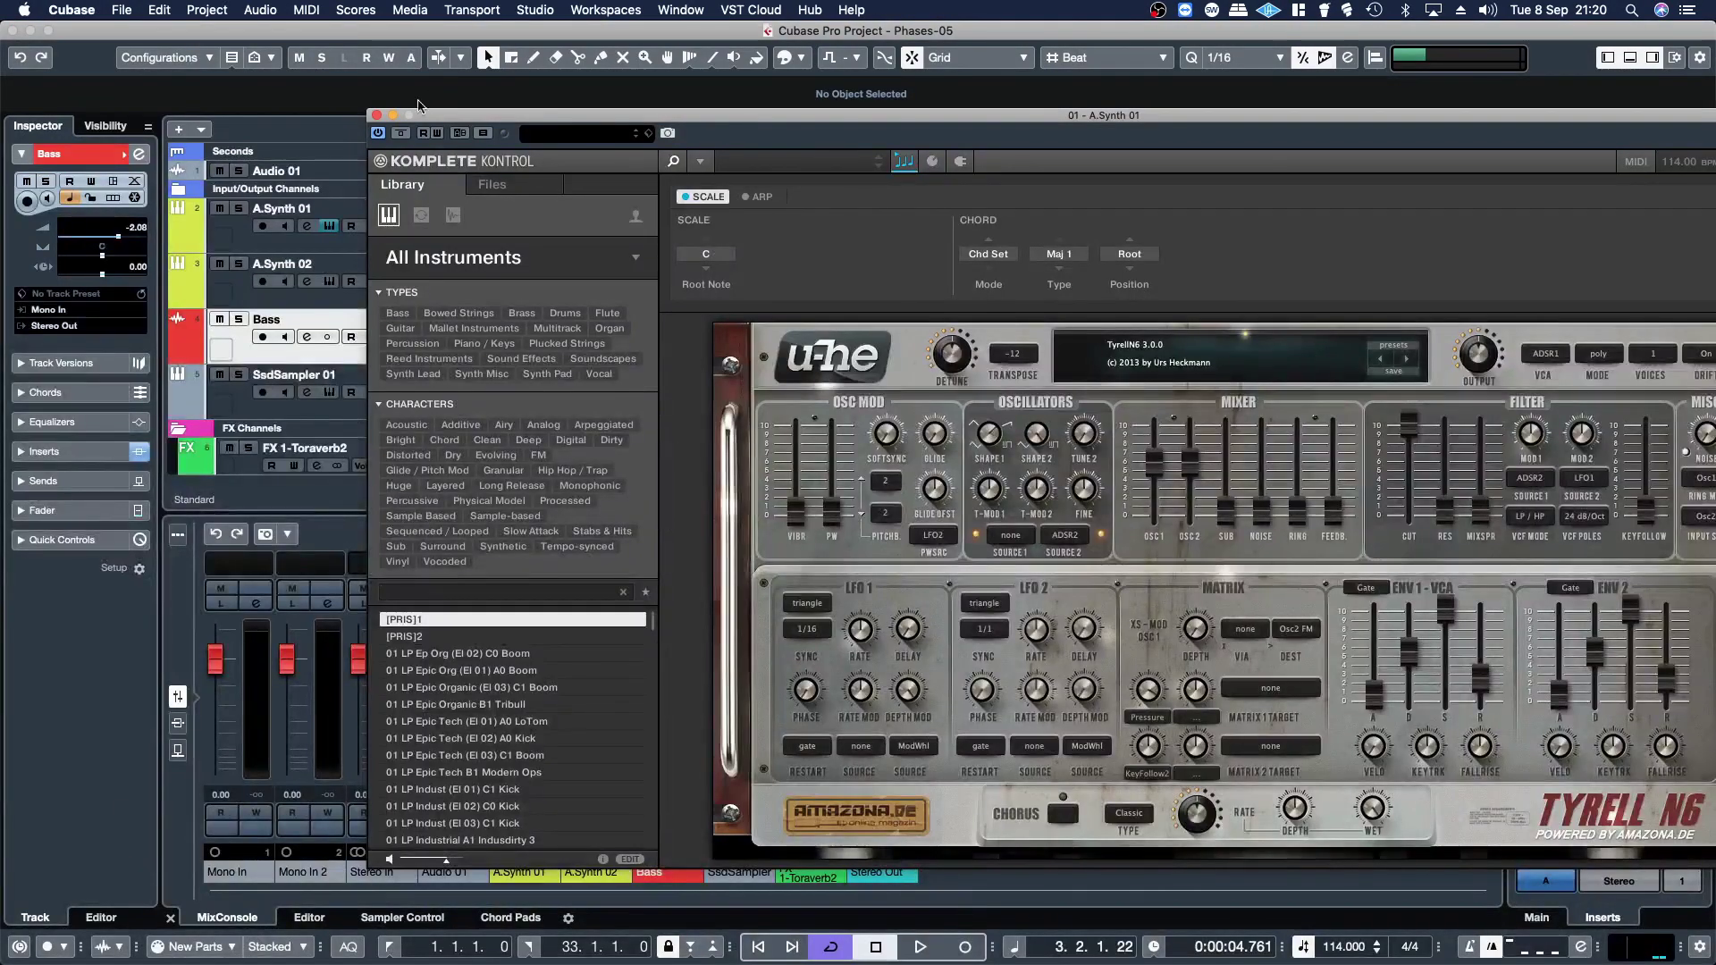
pyautogui.click(376, 118)
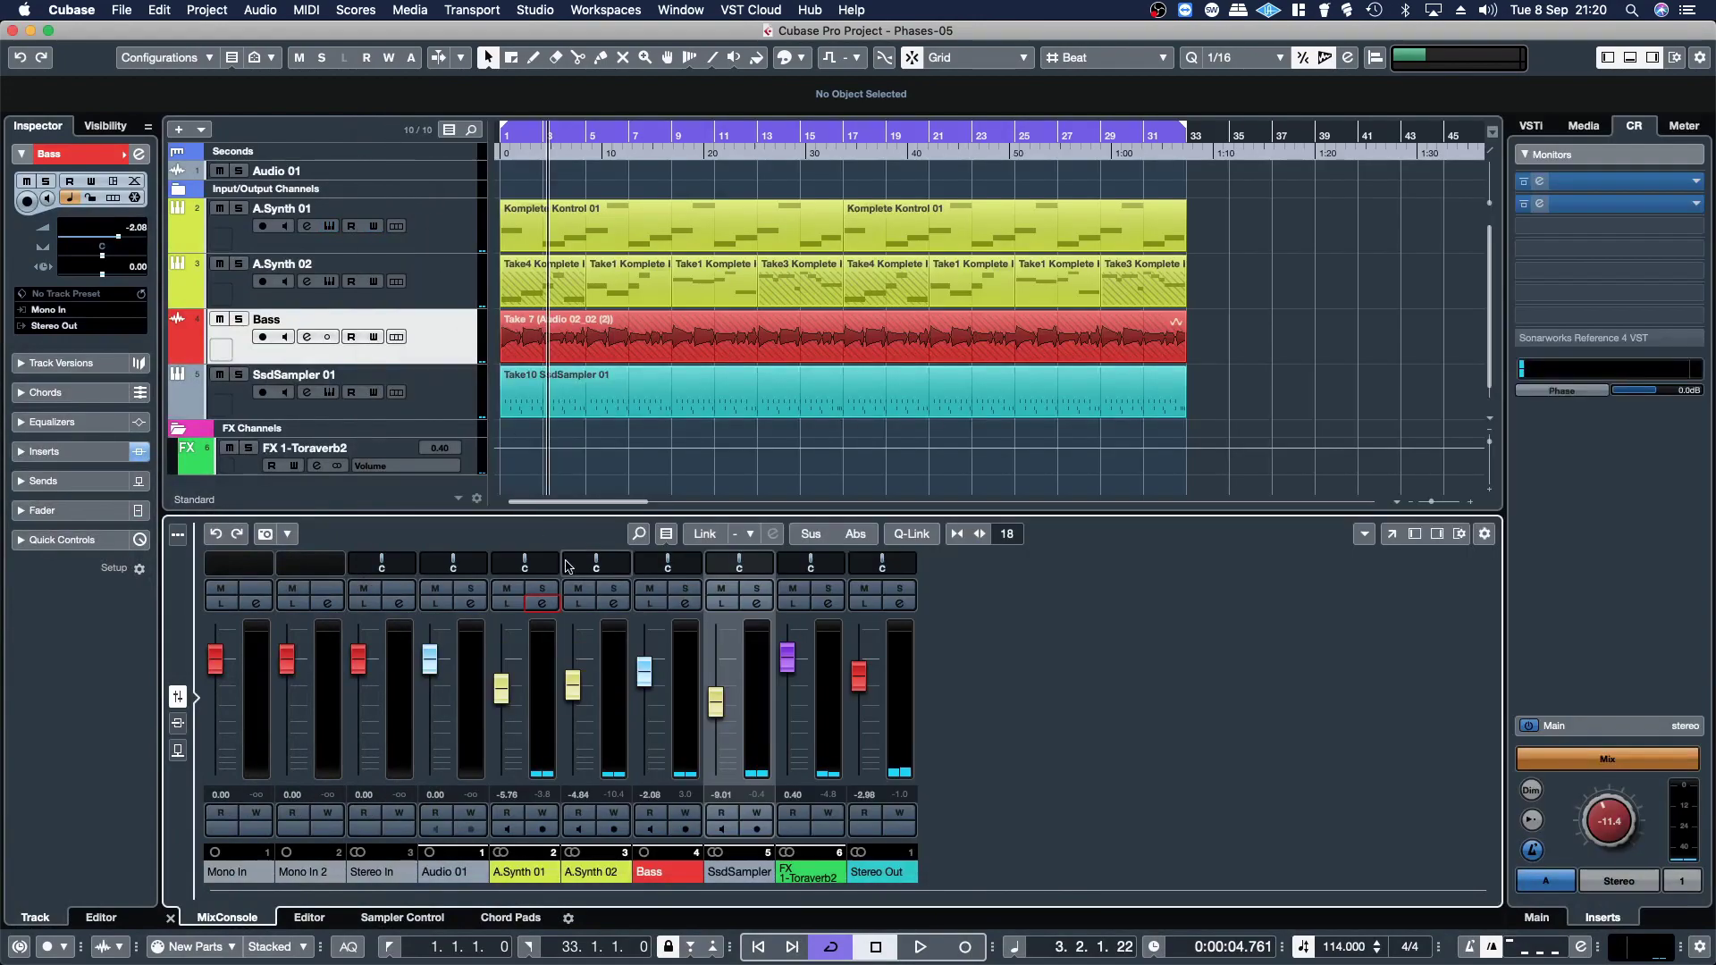
# - Open the channel settings of A.Synth 01, solo the channel, and briefly play it
pyautogui.click(542, 602)
pyautogui.moveTo(847, 155); pyautogui.dragTo(458, 140)
pyautogui.click(1298, 239)
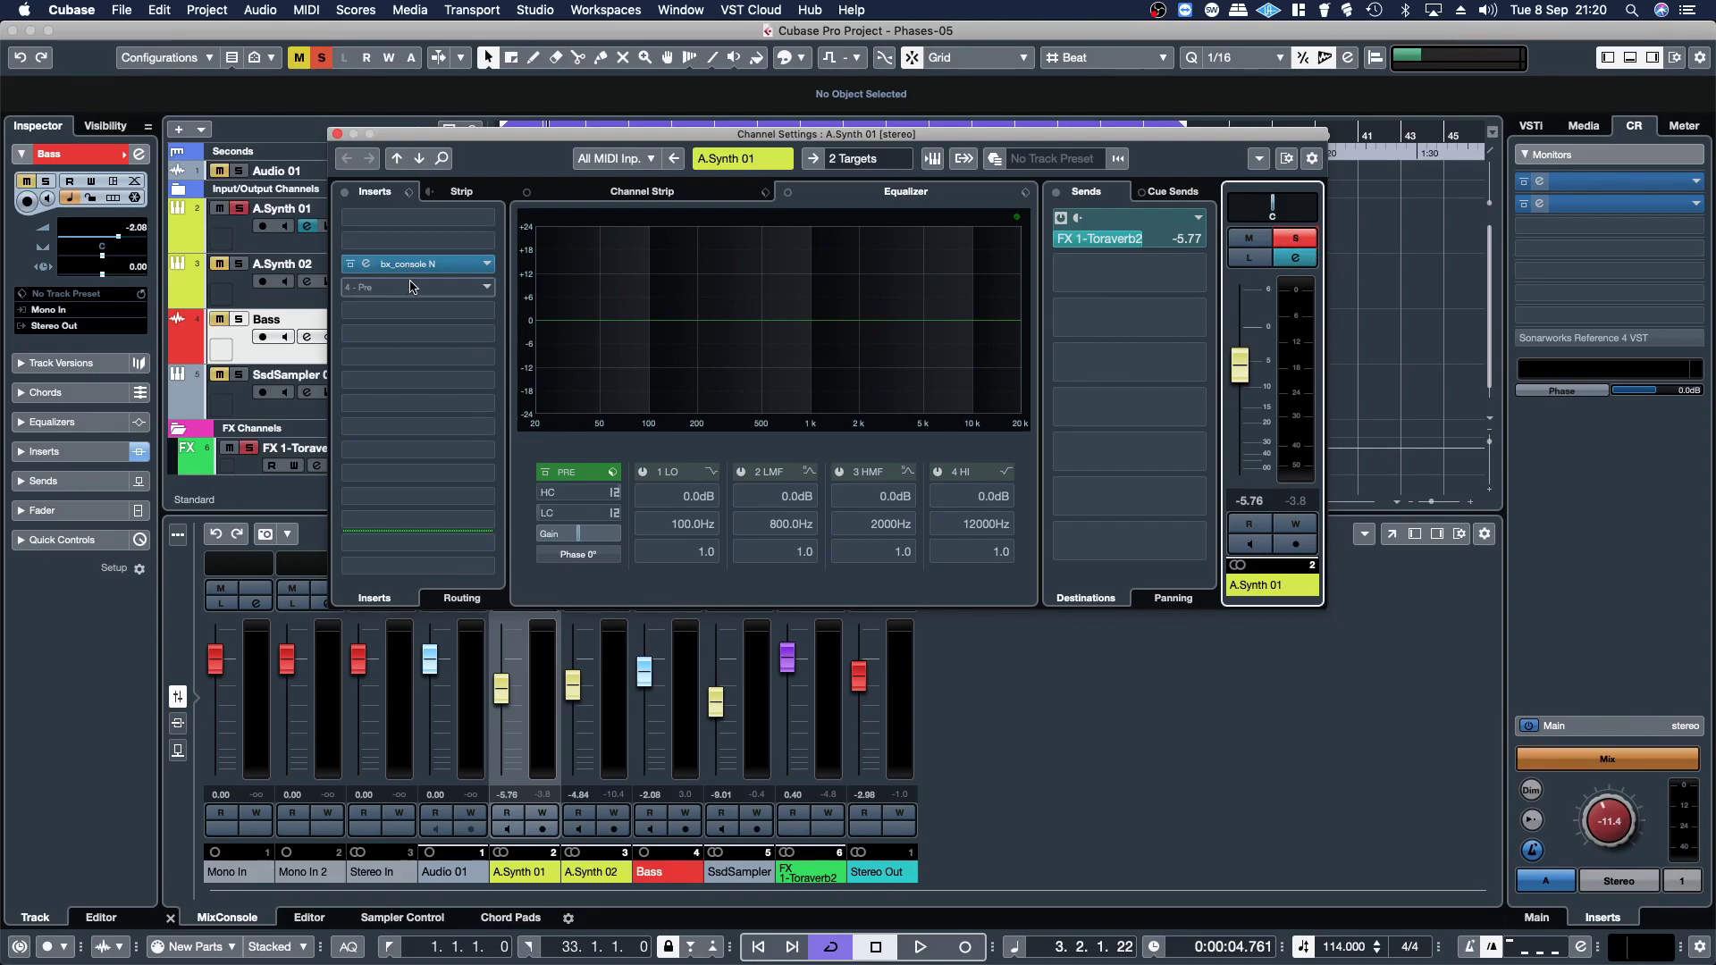
pyautogui.press('space')
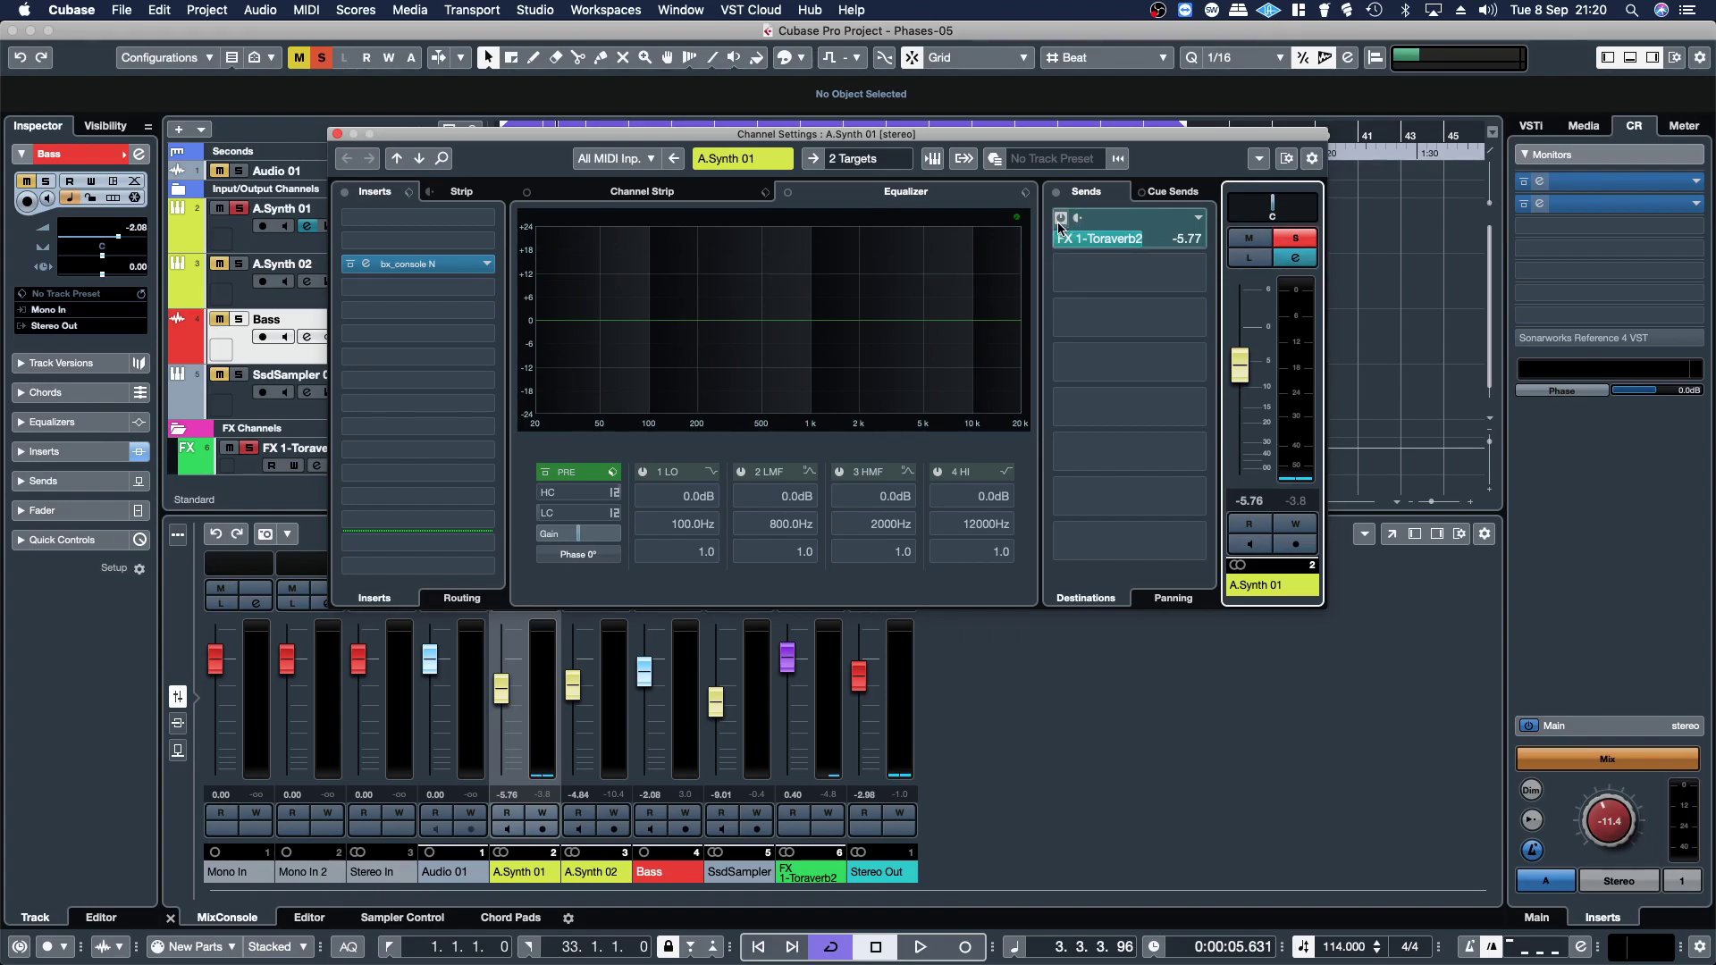
# - Audition the soloed A.Synth 01 with its FX 1-Toraverb2 send off and bx_console N bypassed, and reactivate both
pyautogui.click(1062, 224)
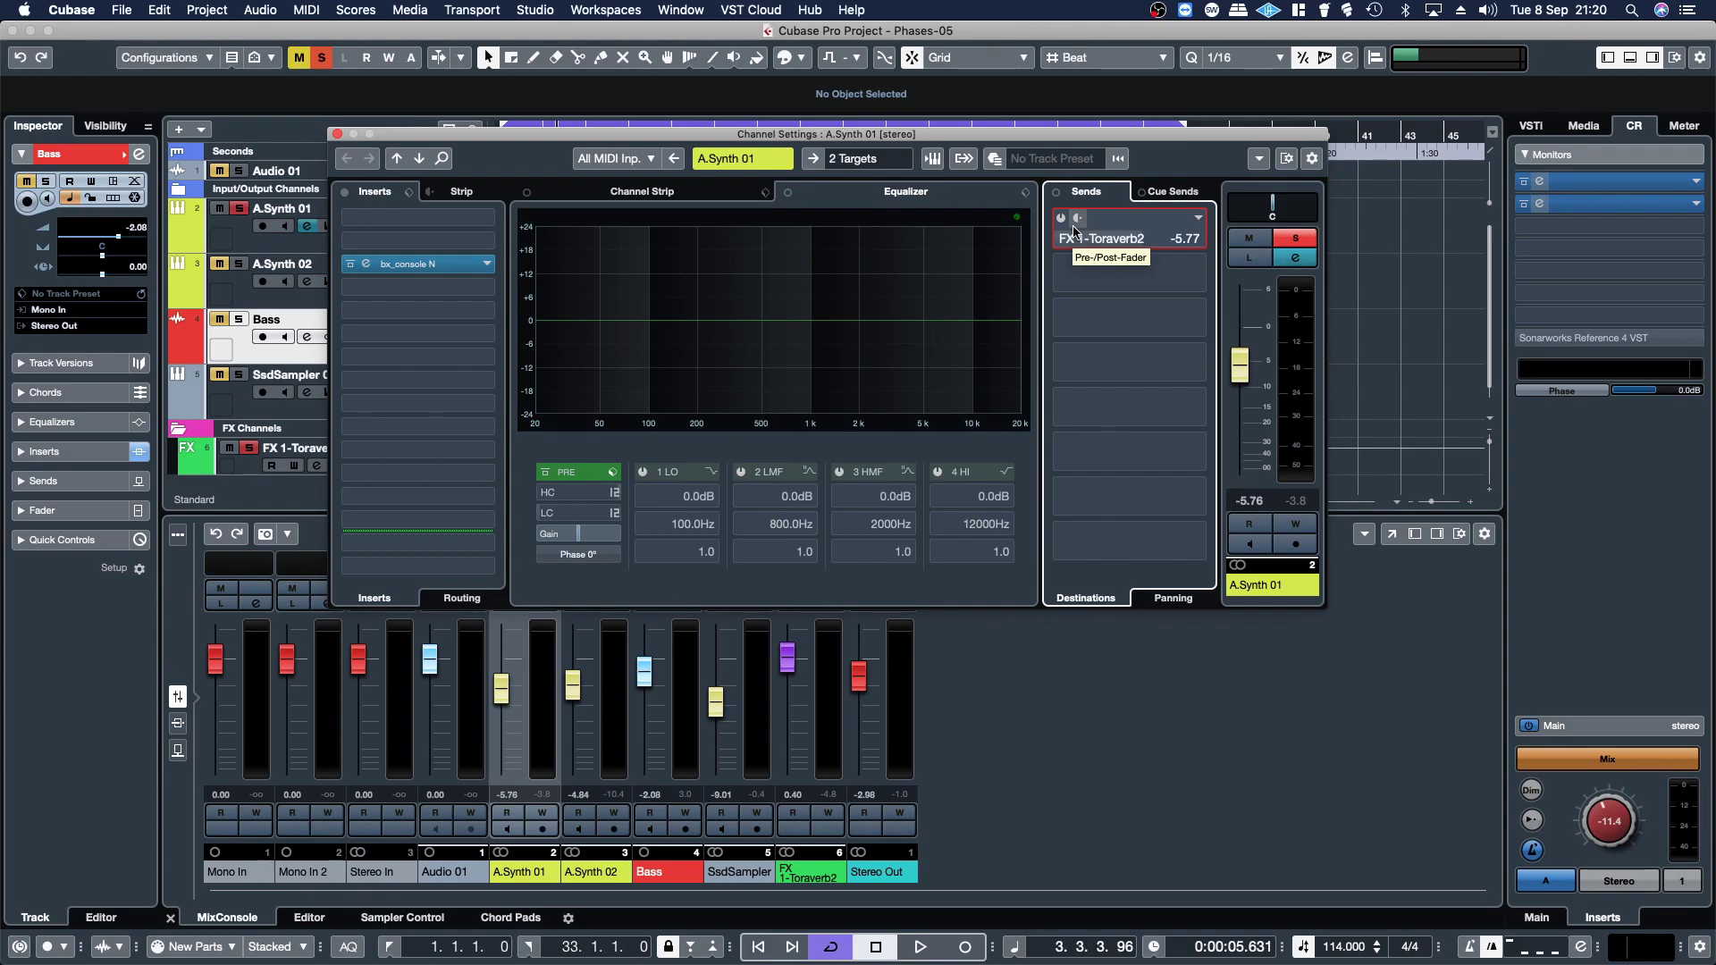
pyautogui.press('space')
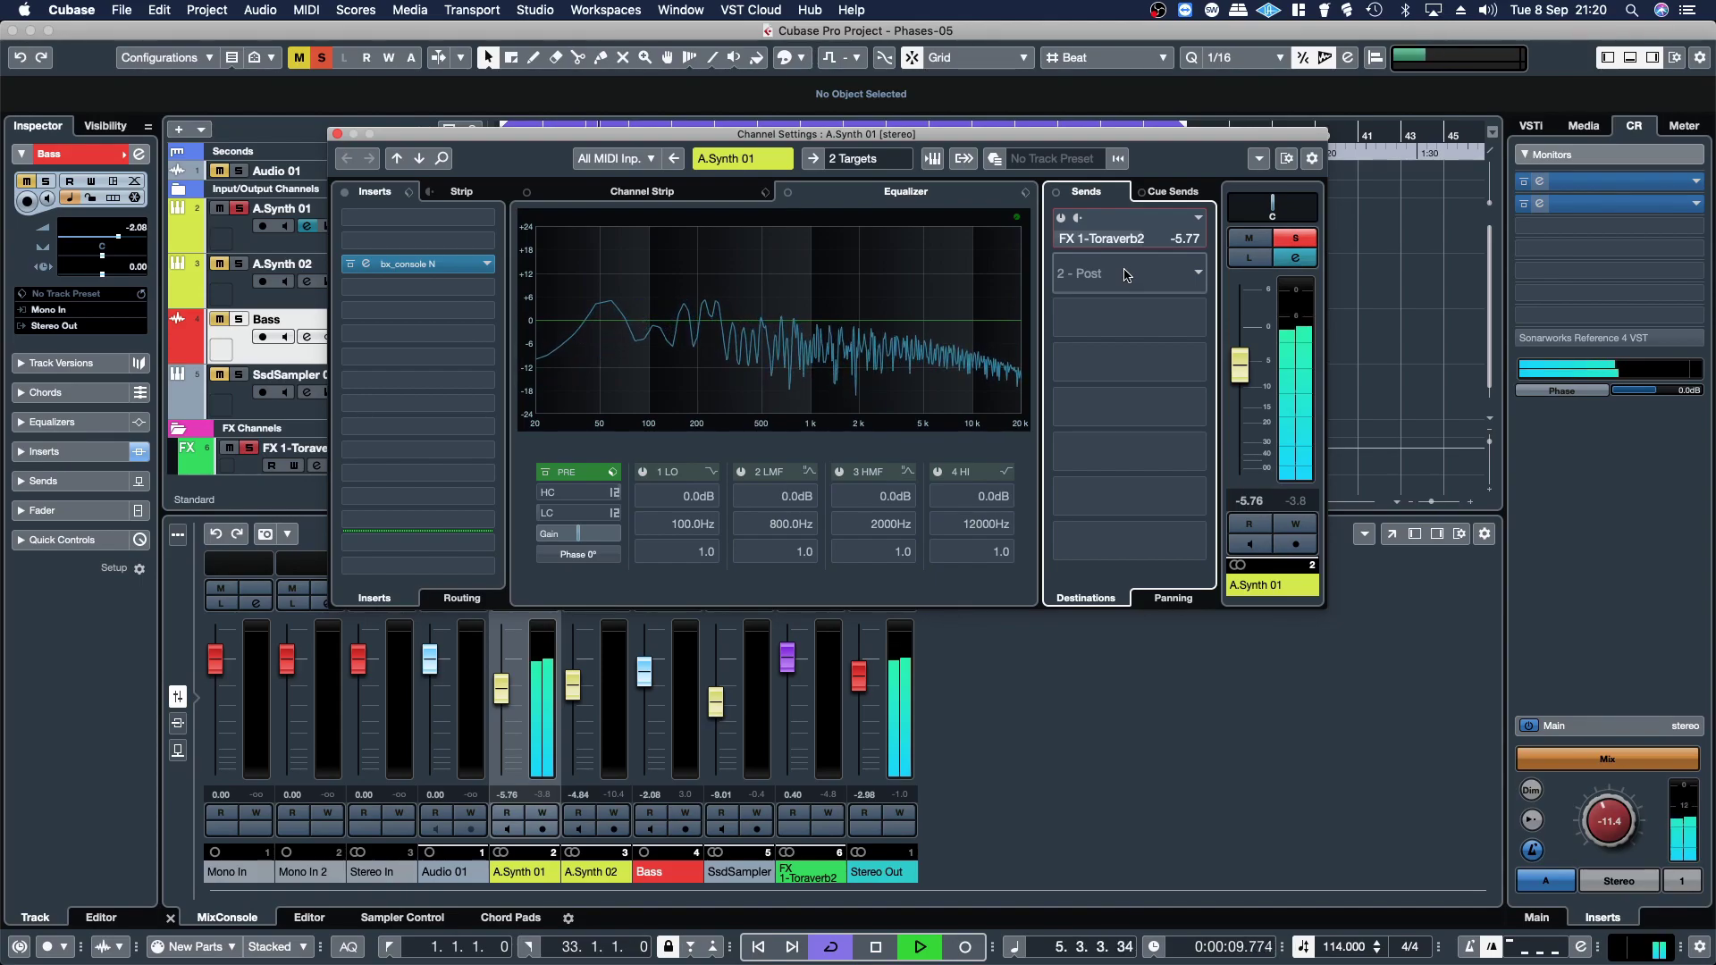
pyautogui.click(347, 268)
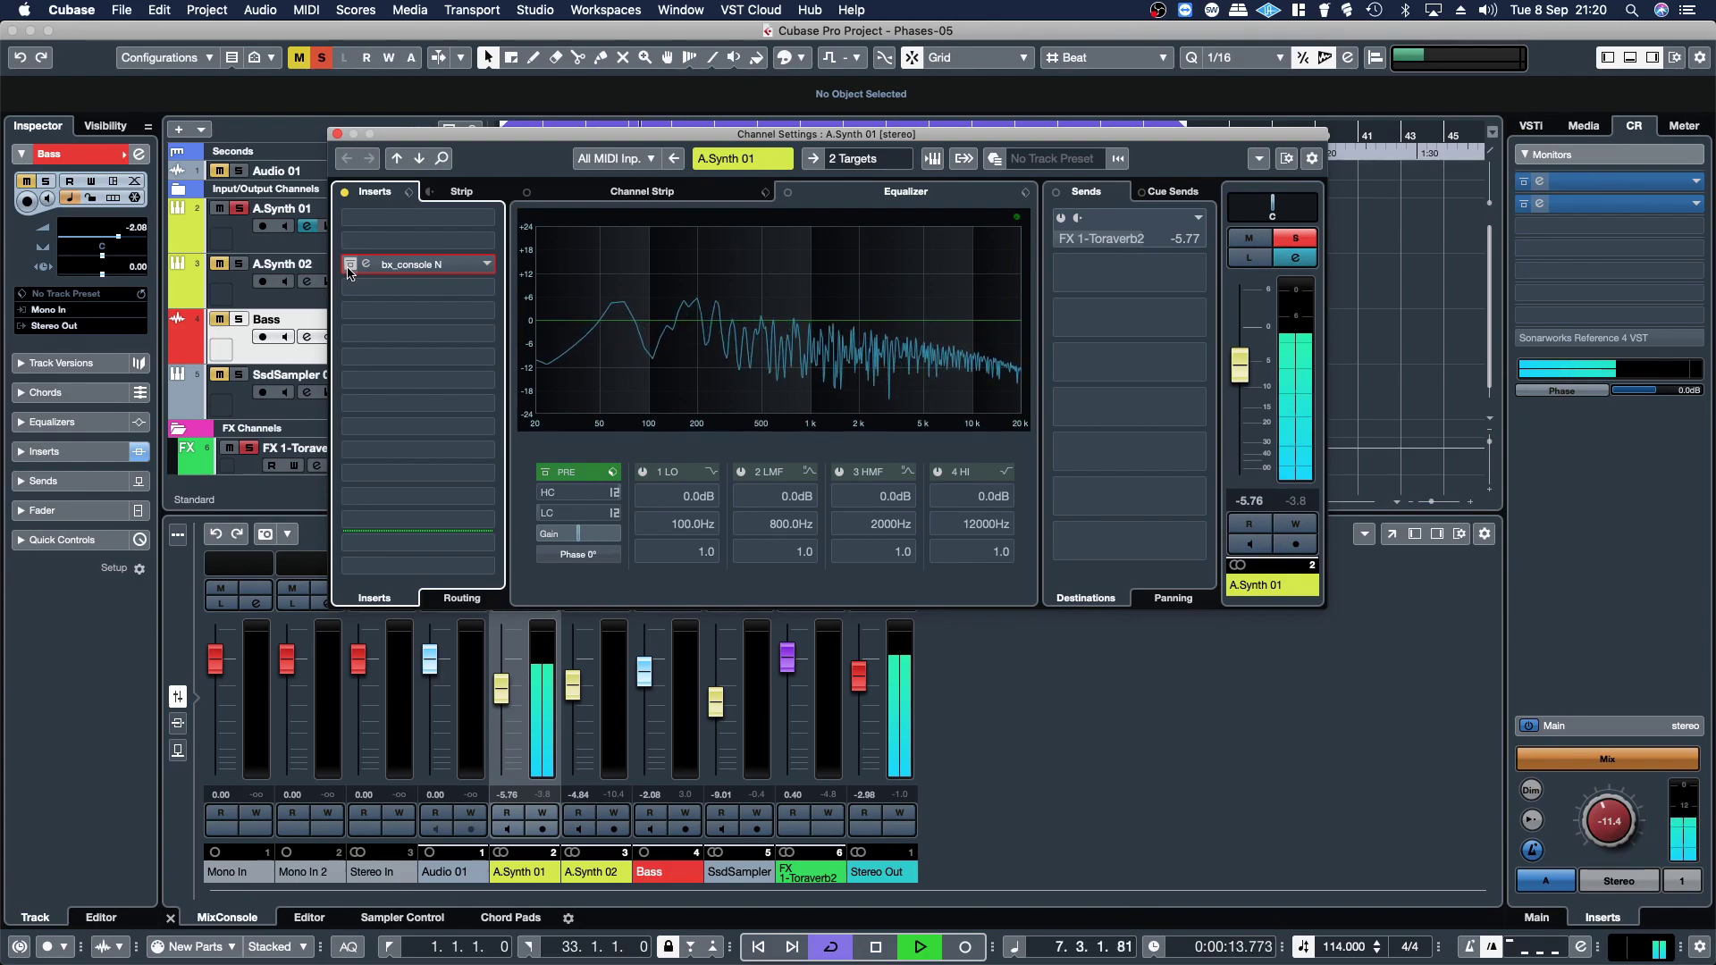
pyautogui.click(1062, 223)
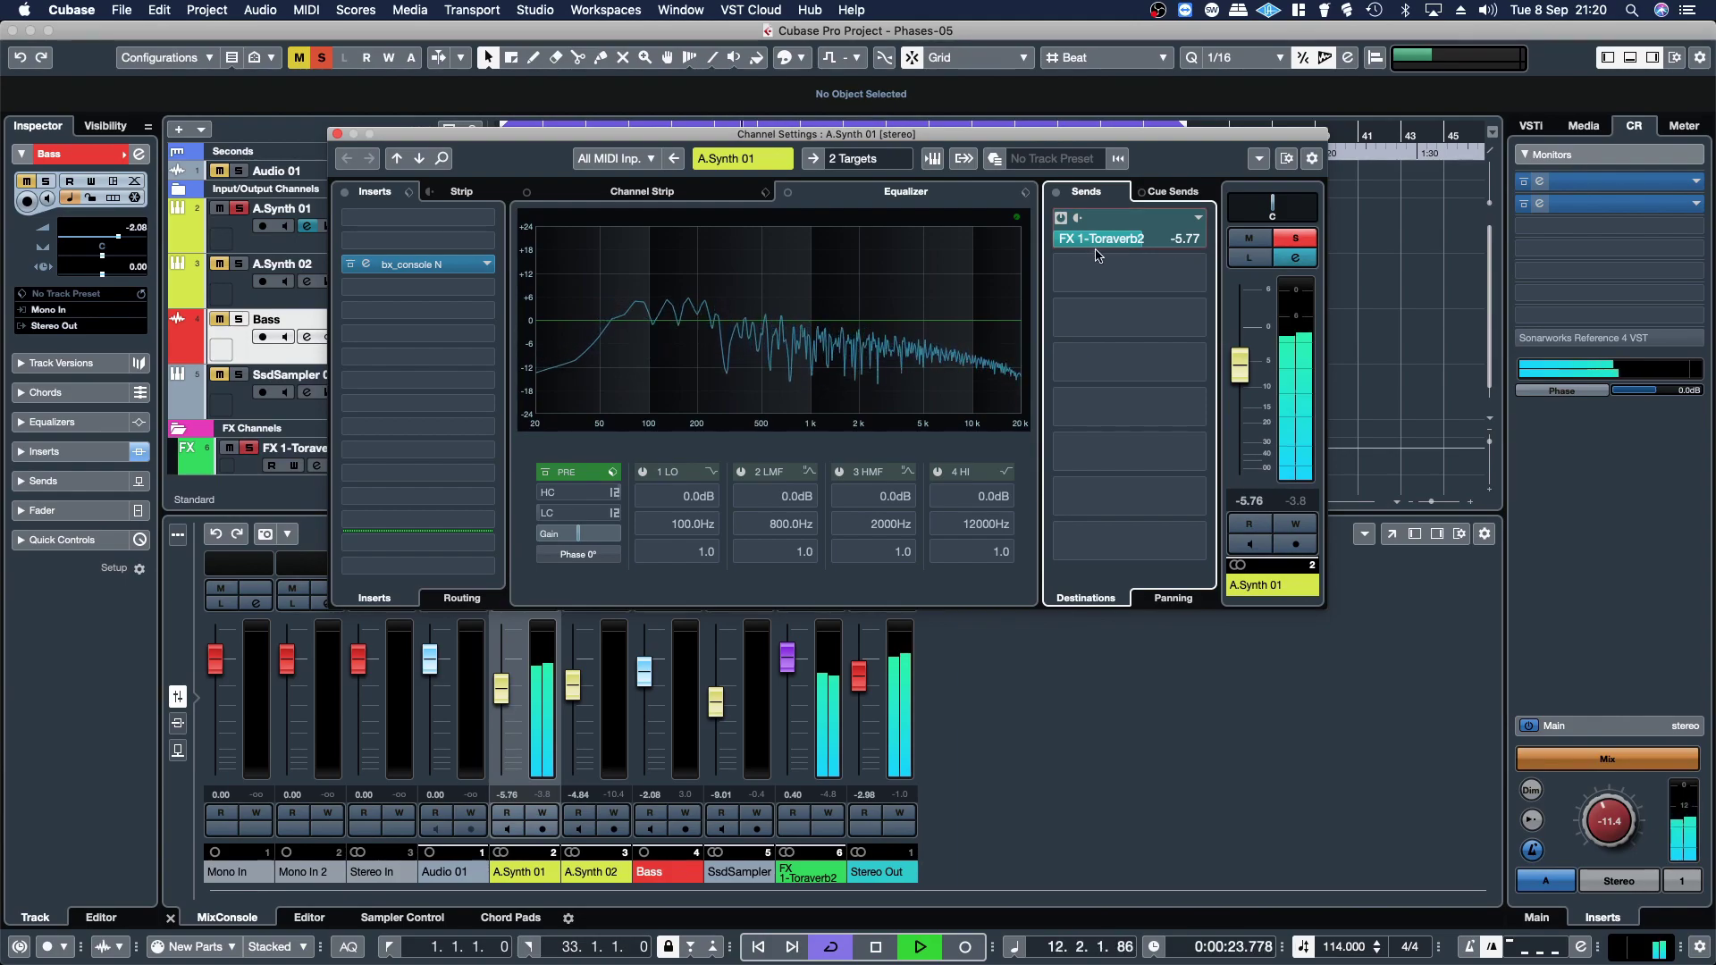
# - Insert Denise - God Mode after bx_console N on A.Synth 01
pyautogui.click(417, 286)
pyautogui.scroll(-3, 410, 688)
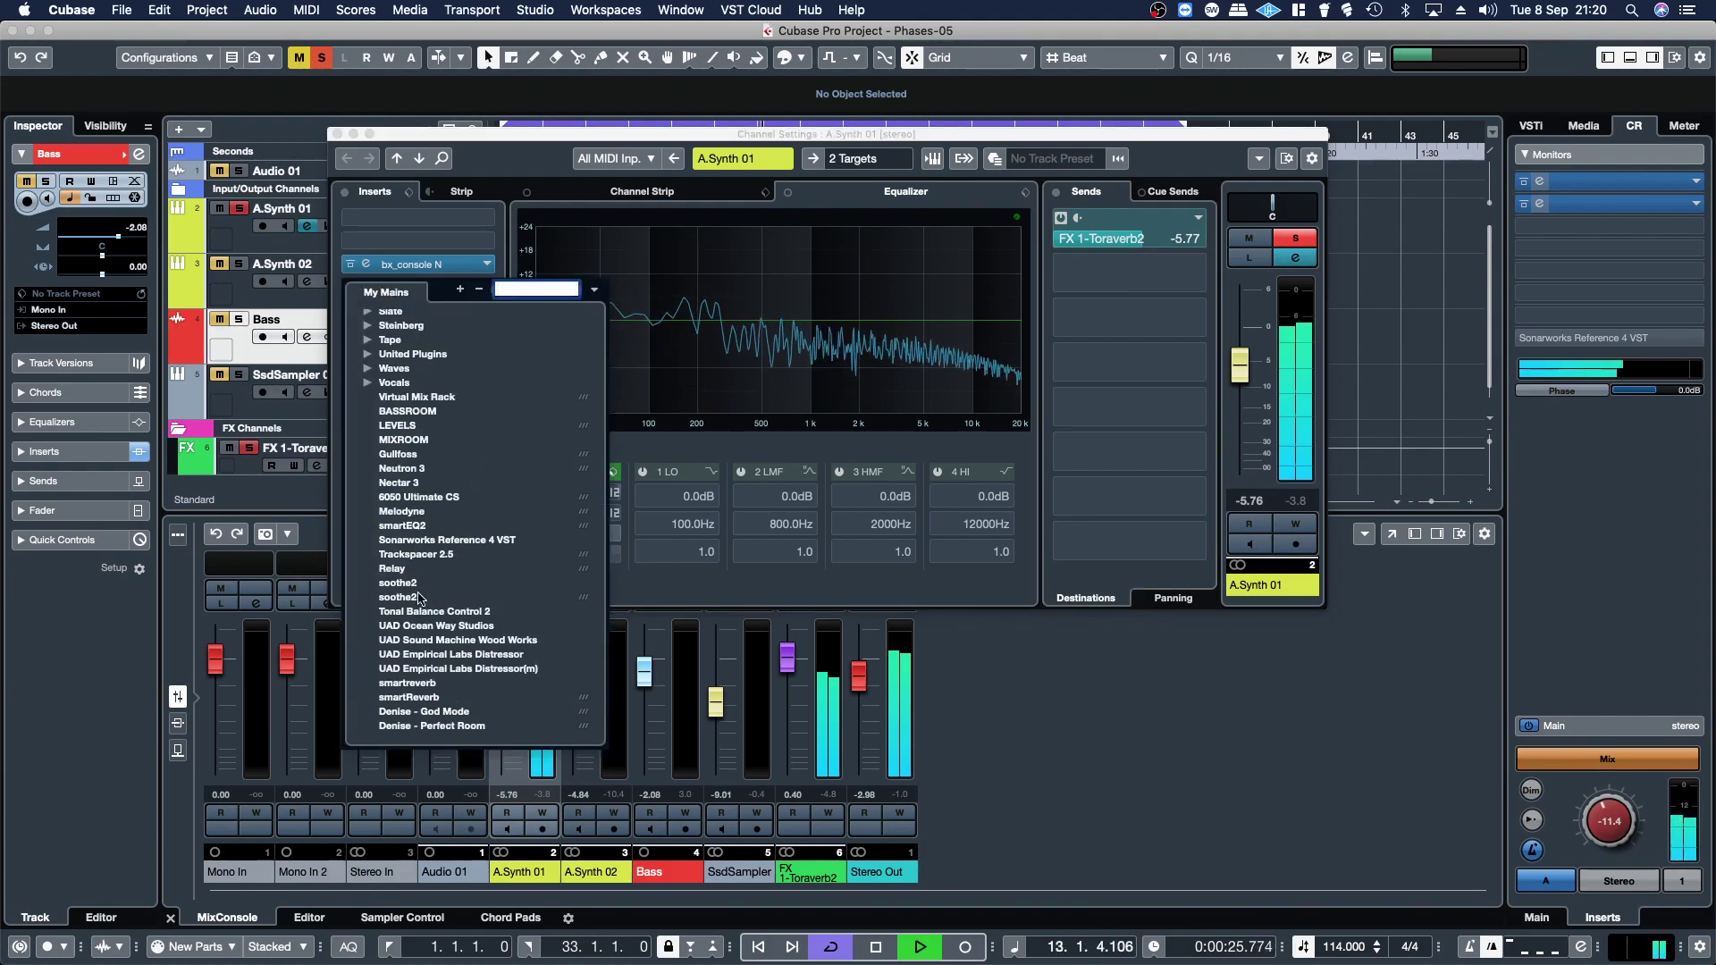
pyautogui.click(413, 712)
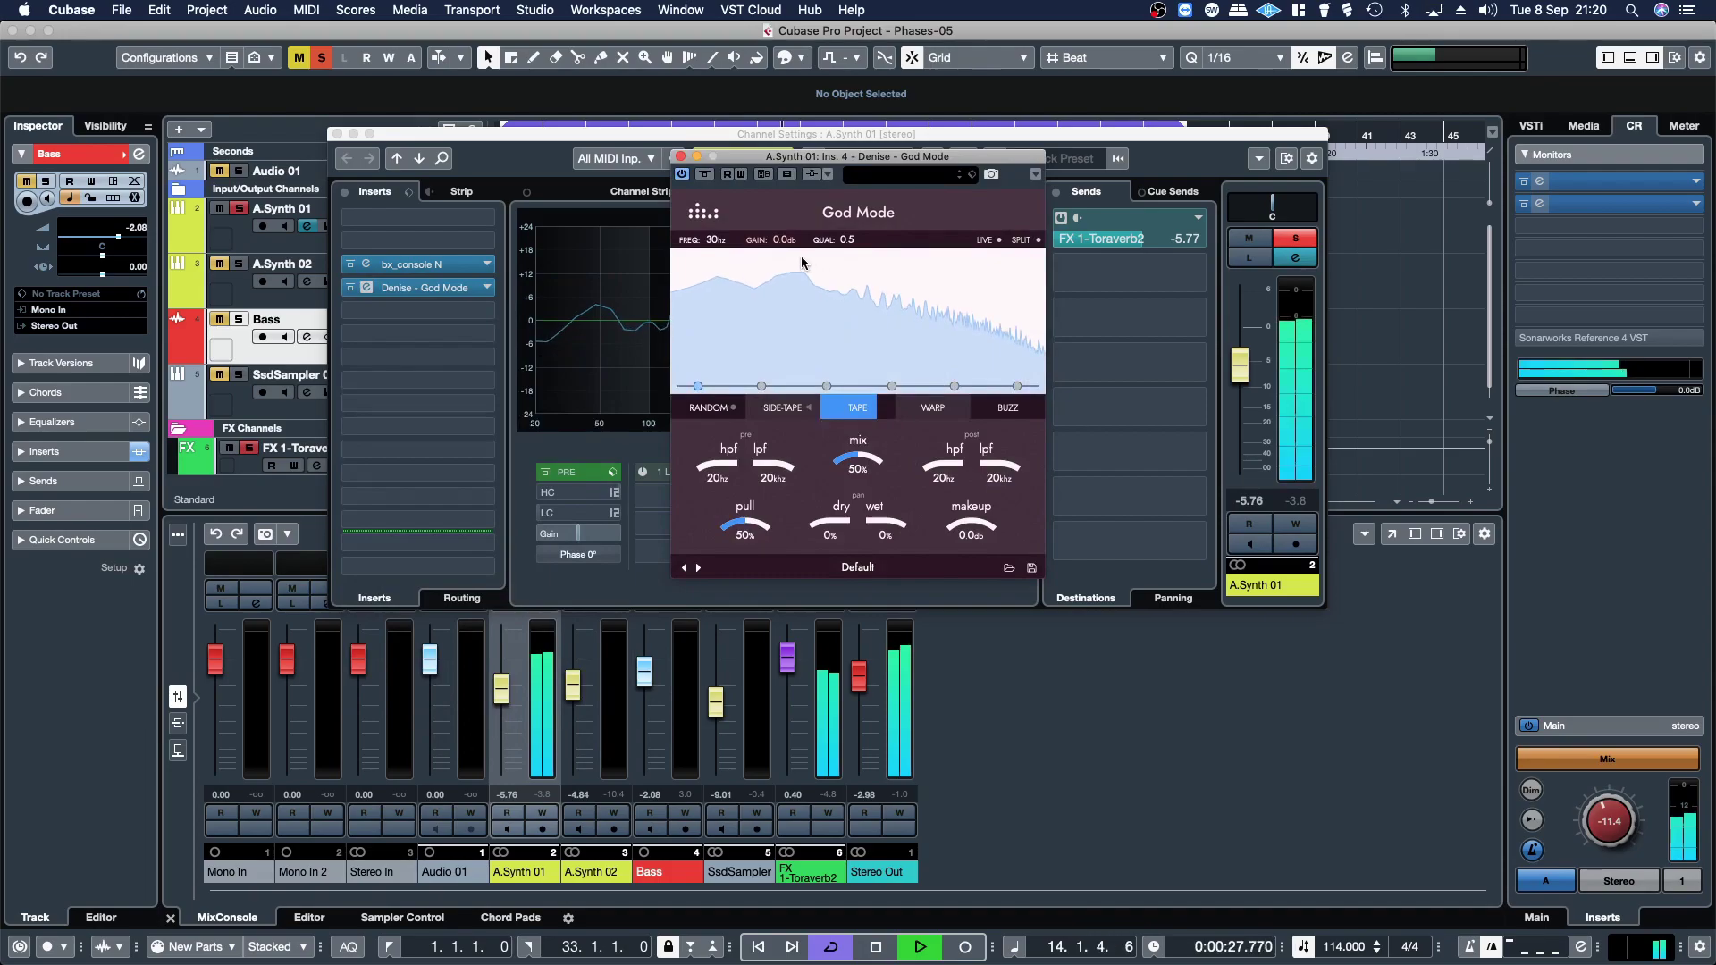
pyautogui.moveTo(749, 163); pyautogui.dragTo(610, 188)
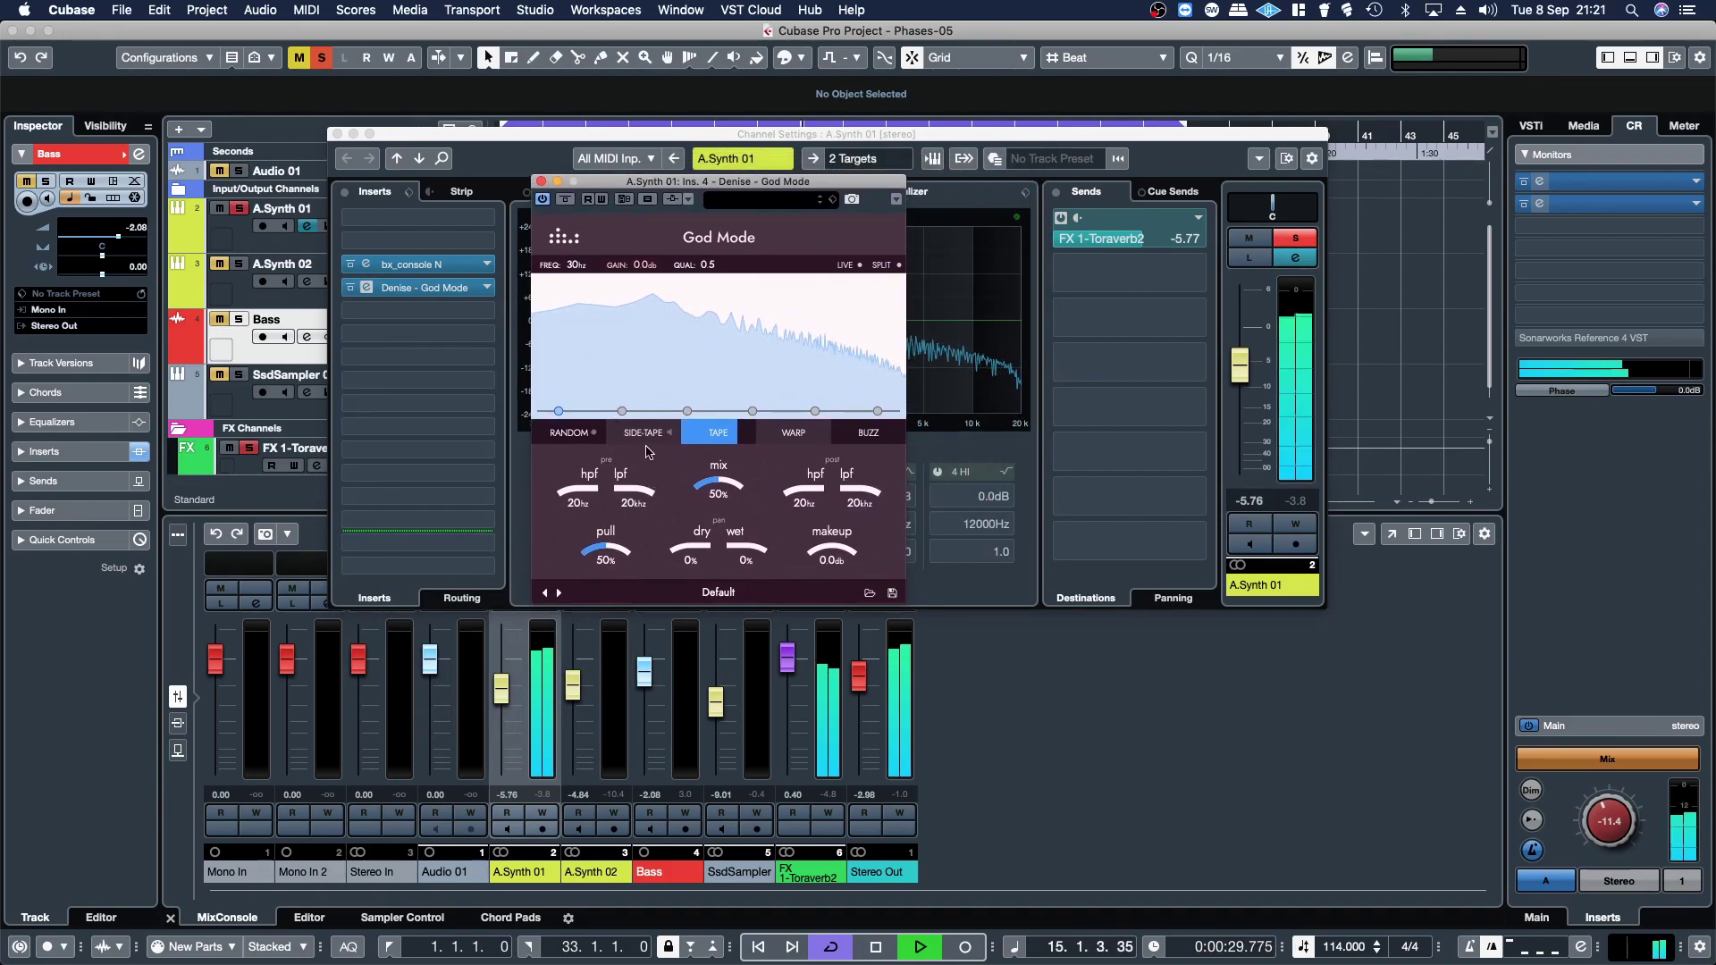
# - Turn on God Mode's Side-Tape option, lower its makeup to -2.9 dB, and check the result against bypass
pyautogui.moveTo(698, 429)
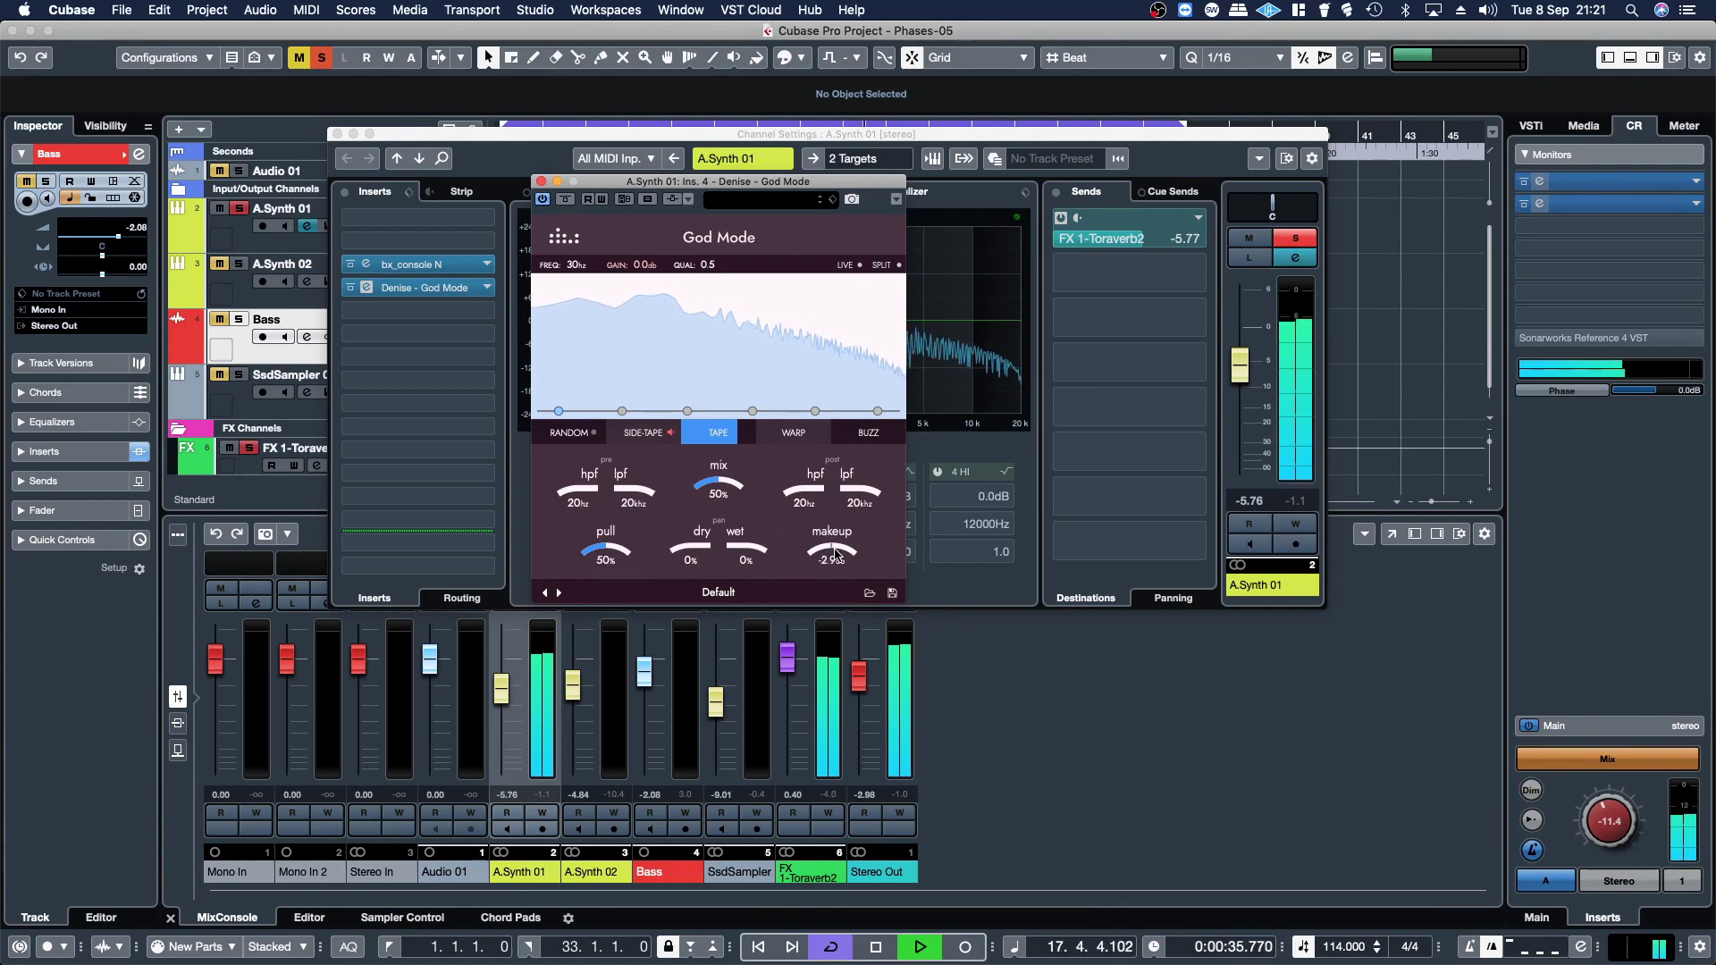
pyautogui.click(567, 199)
pyautogui.click(567, 199)
# - Boost the God Mode bands on A.Synth 01 by 8.0 dB at 632 Hz and 5.0 dB at 119 Hz, and compare with bypass
pyautogui.moveTo(616, 413); pyautogui.dragTo(719, 367)
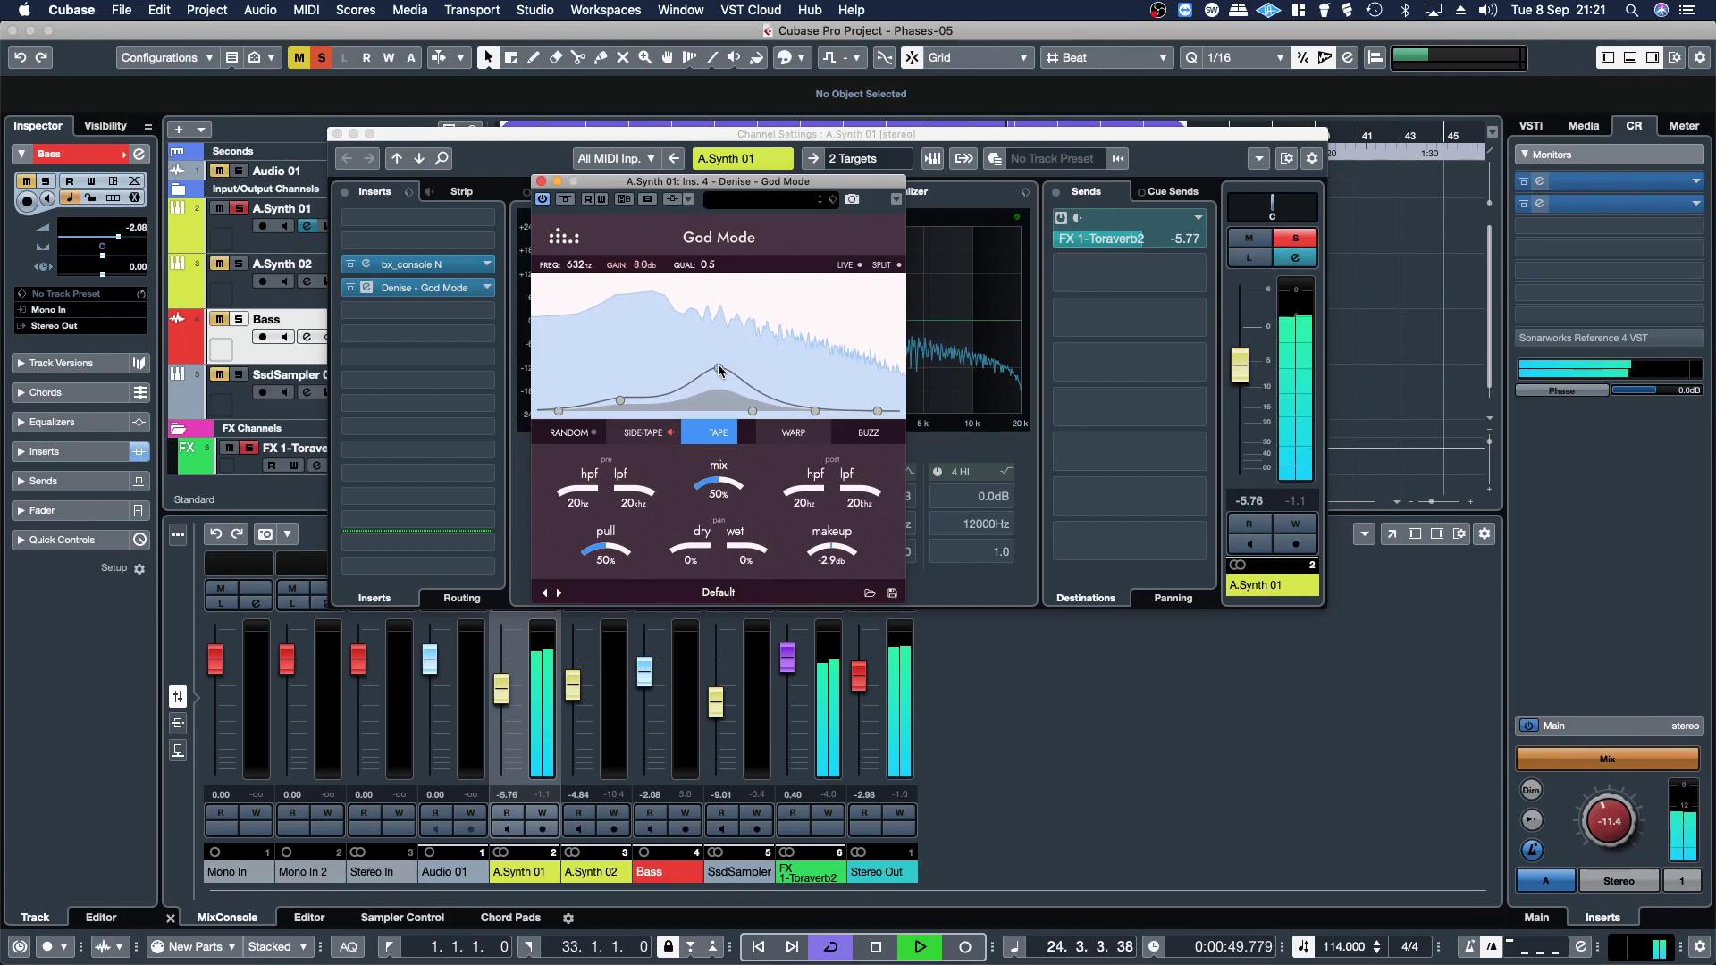
pyautogui.moveTo(621, 400)
pyautogui.mouseDown()
pyautogui.moveTo(598, 367)
pyautogui.moveTo(635, 372)
pyautogui.moveTo(633, 387)
pyautogui.mouseUp()
pyautogui.click(565, 199)
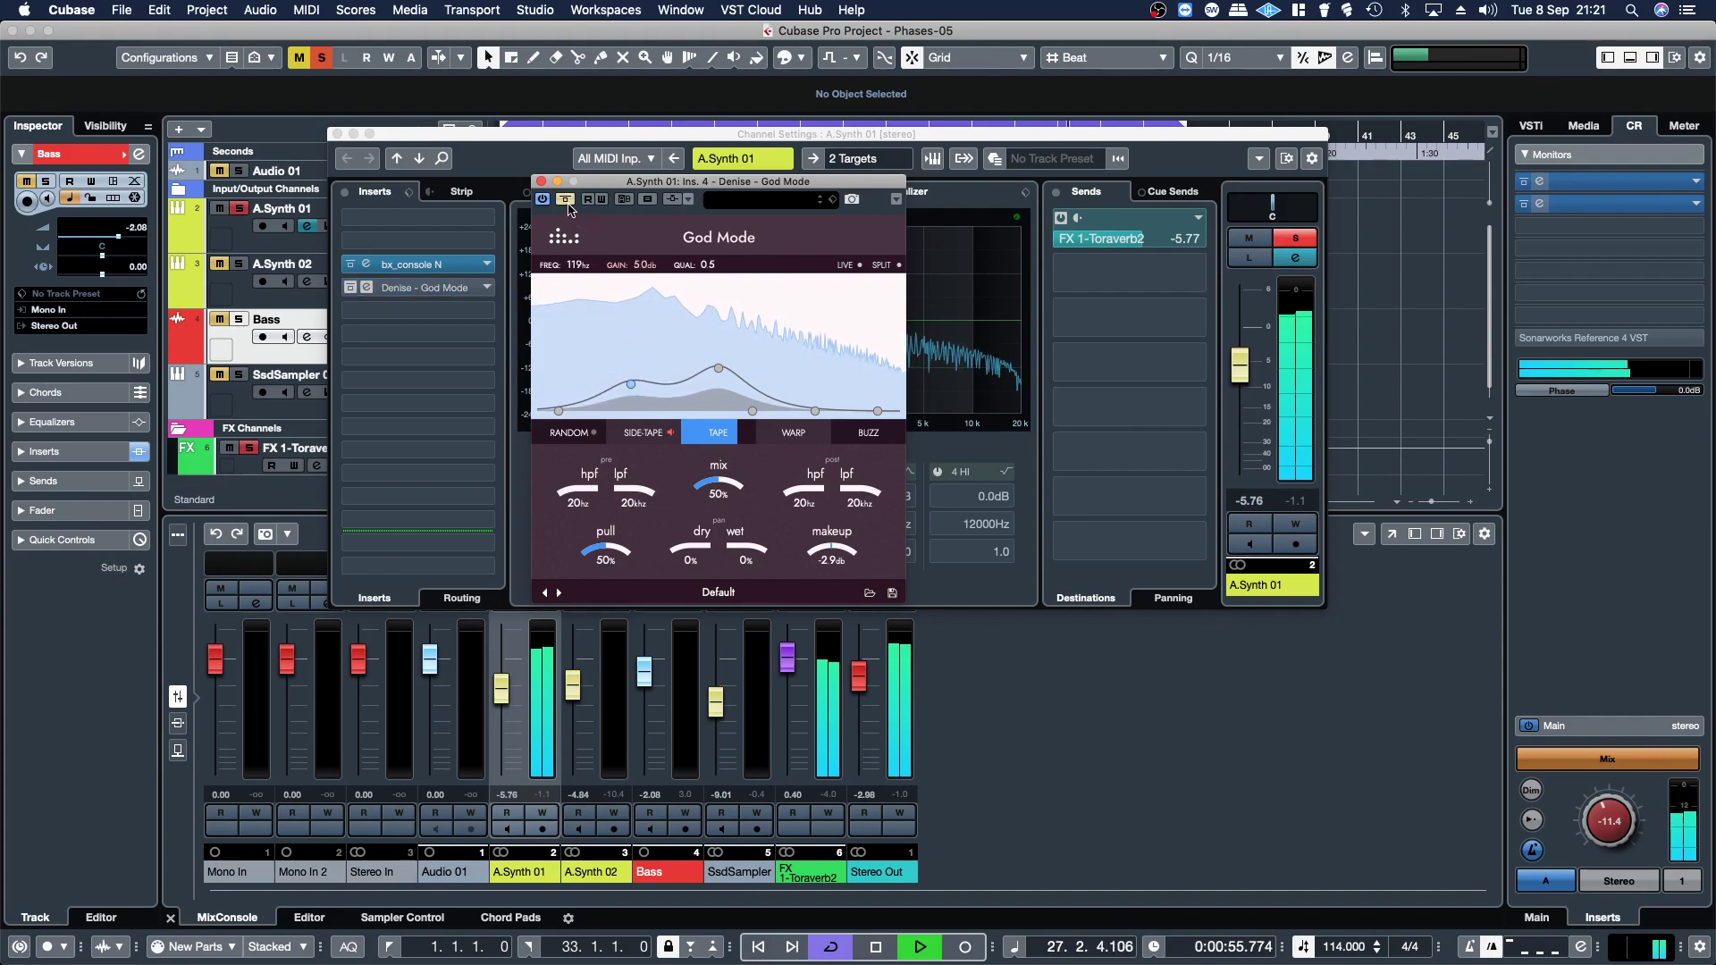
pyautogui.click(566, 202)
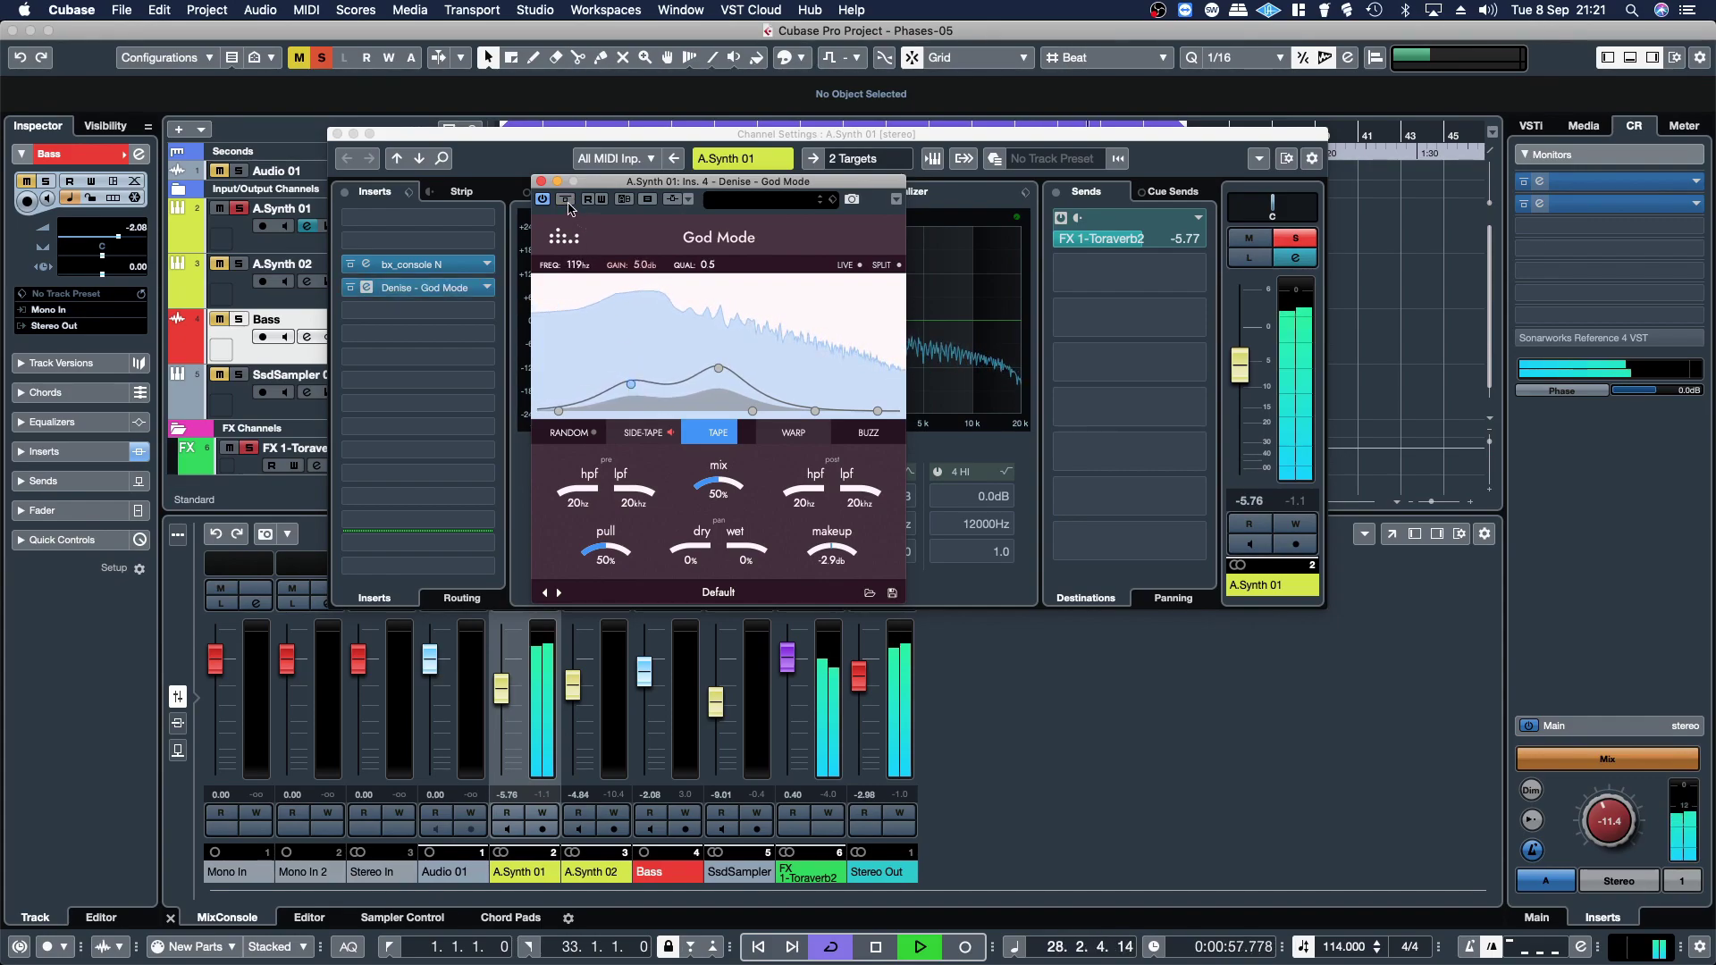
# - Level-match A.Synth 01's God Mode against bypass and set its makeup to -4.6 dB
pyautogui.moveTo(829, 551); pyautogui.dragTo(830, 556)
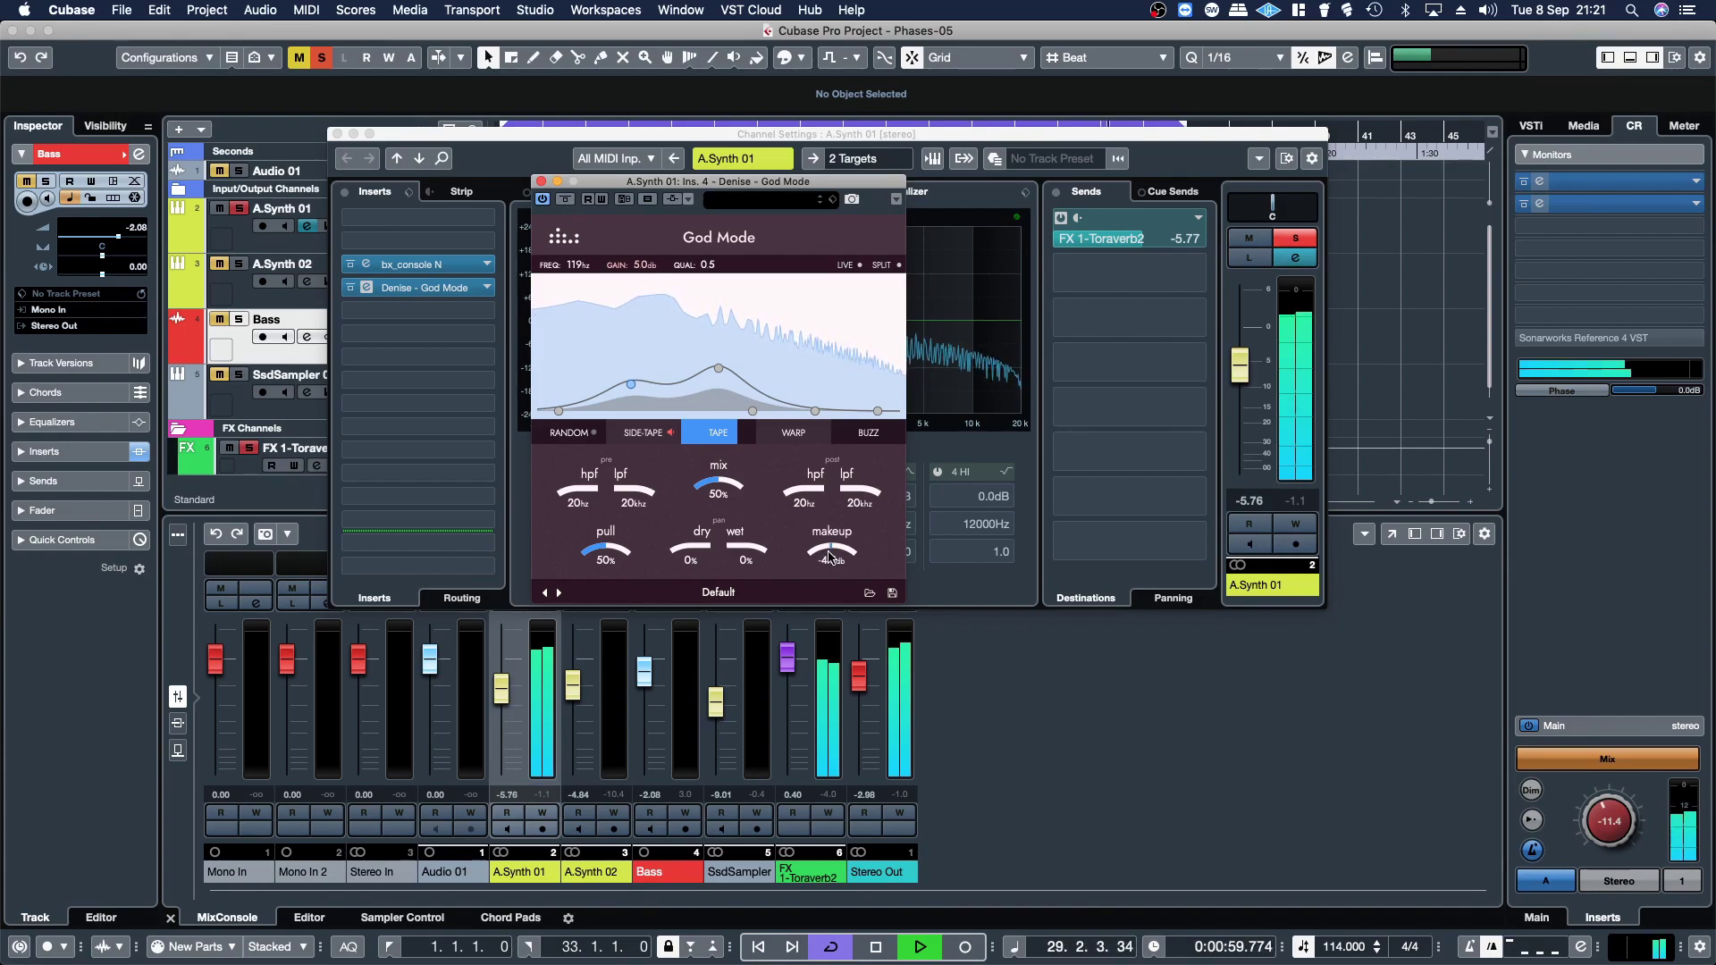
pyautogui.click(566, 201)
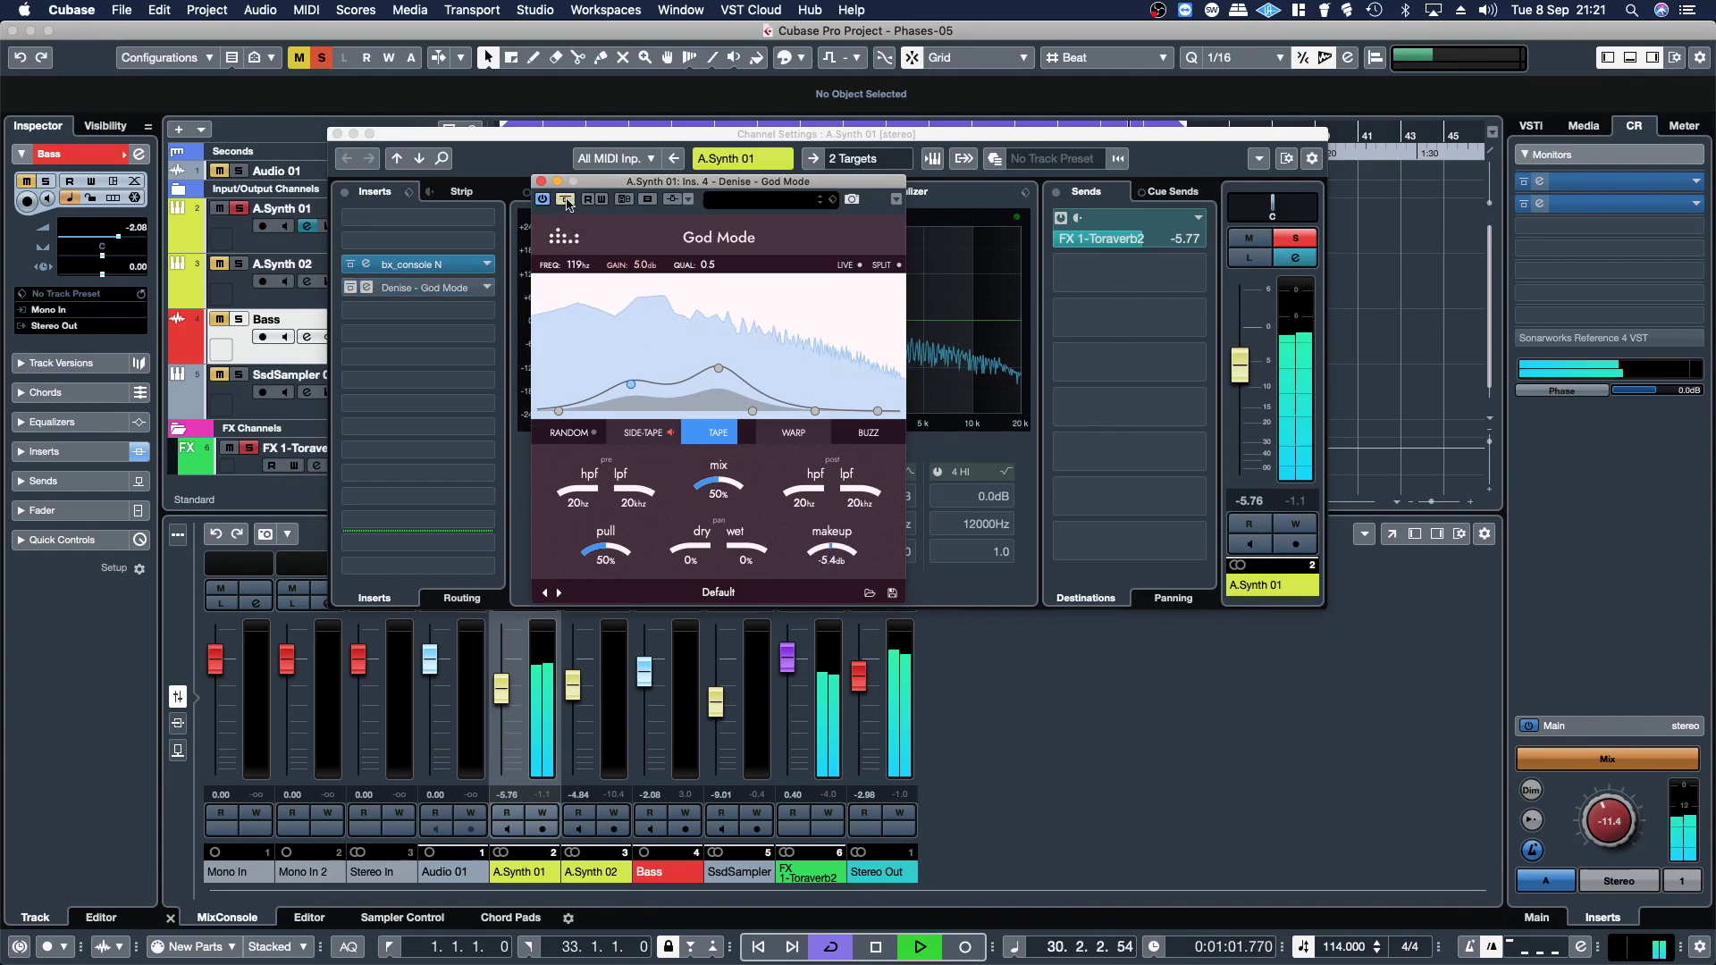
pyautogui.click(566, 203)
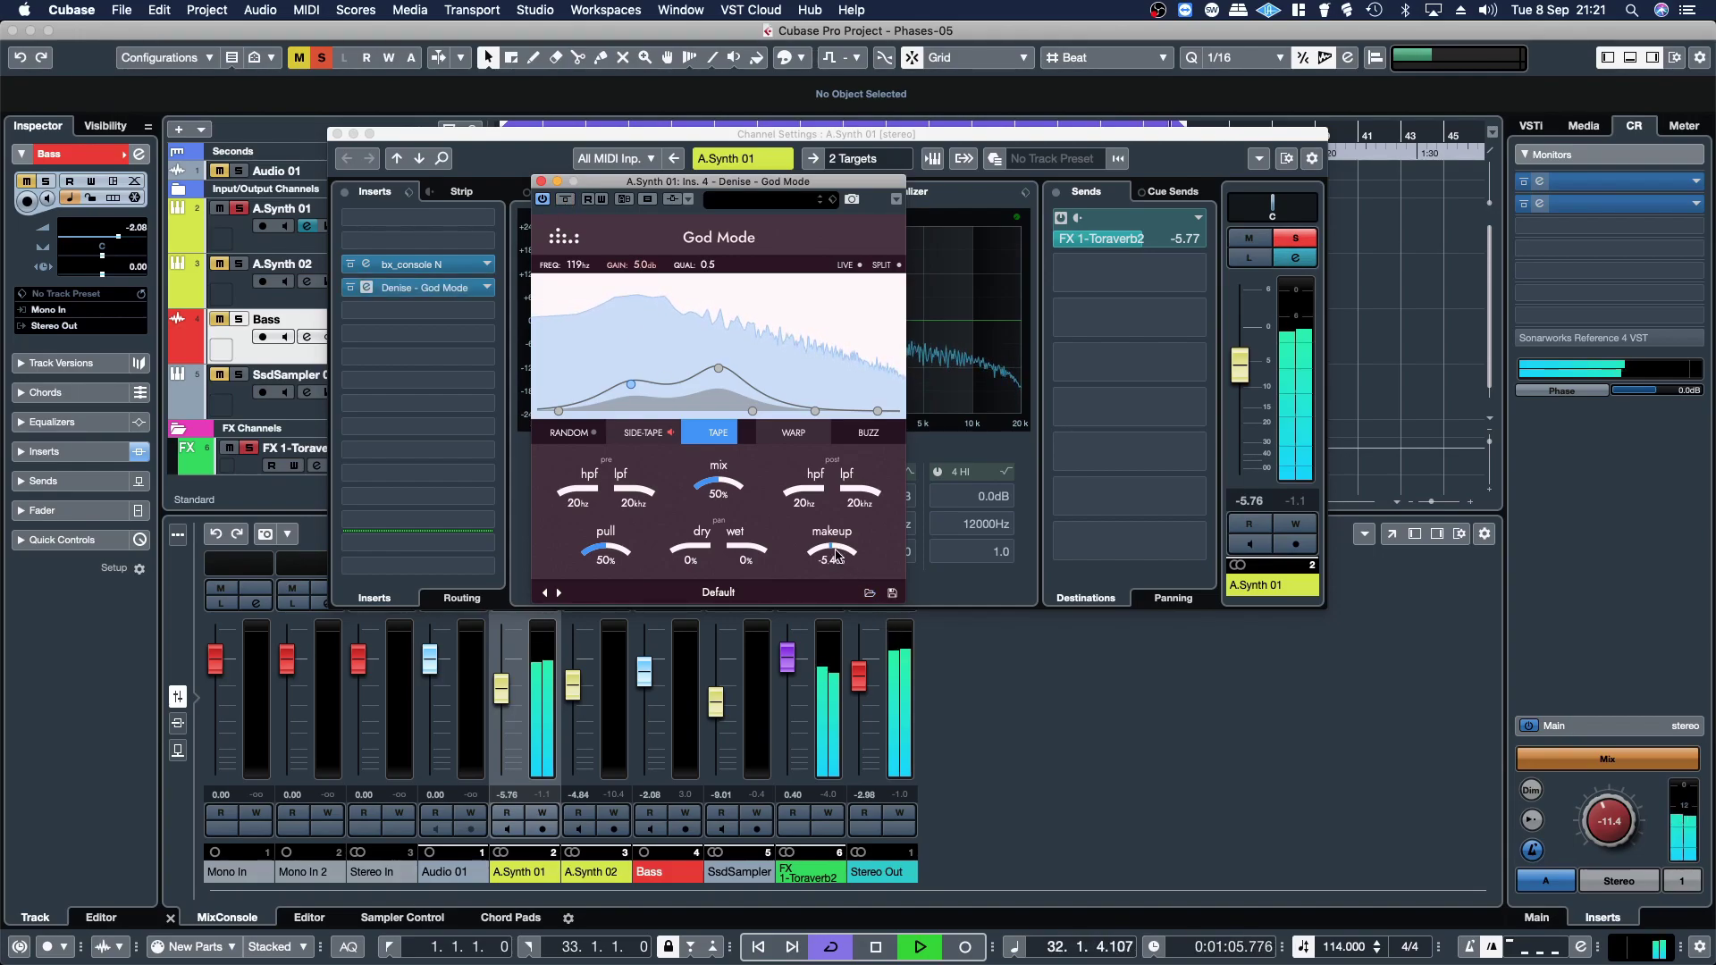
pyautogui.moveTo(838, 554); pyautogui.dragTo(840, 551)
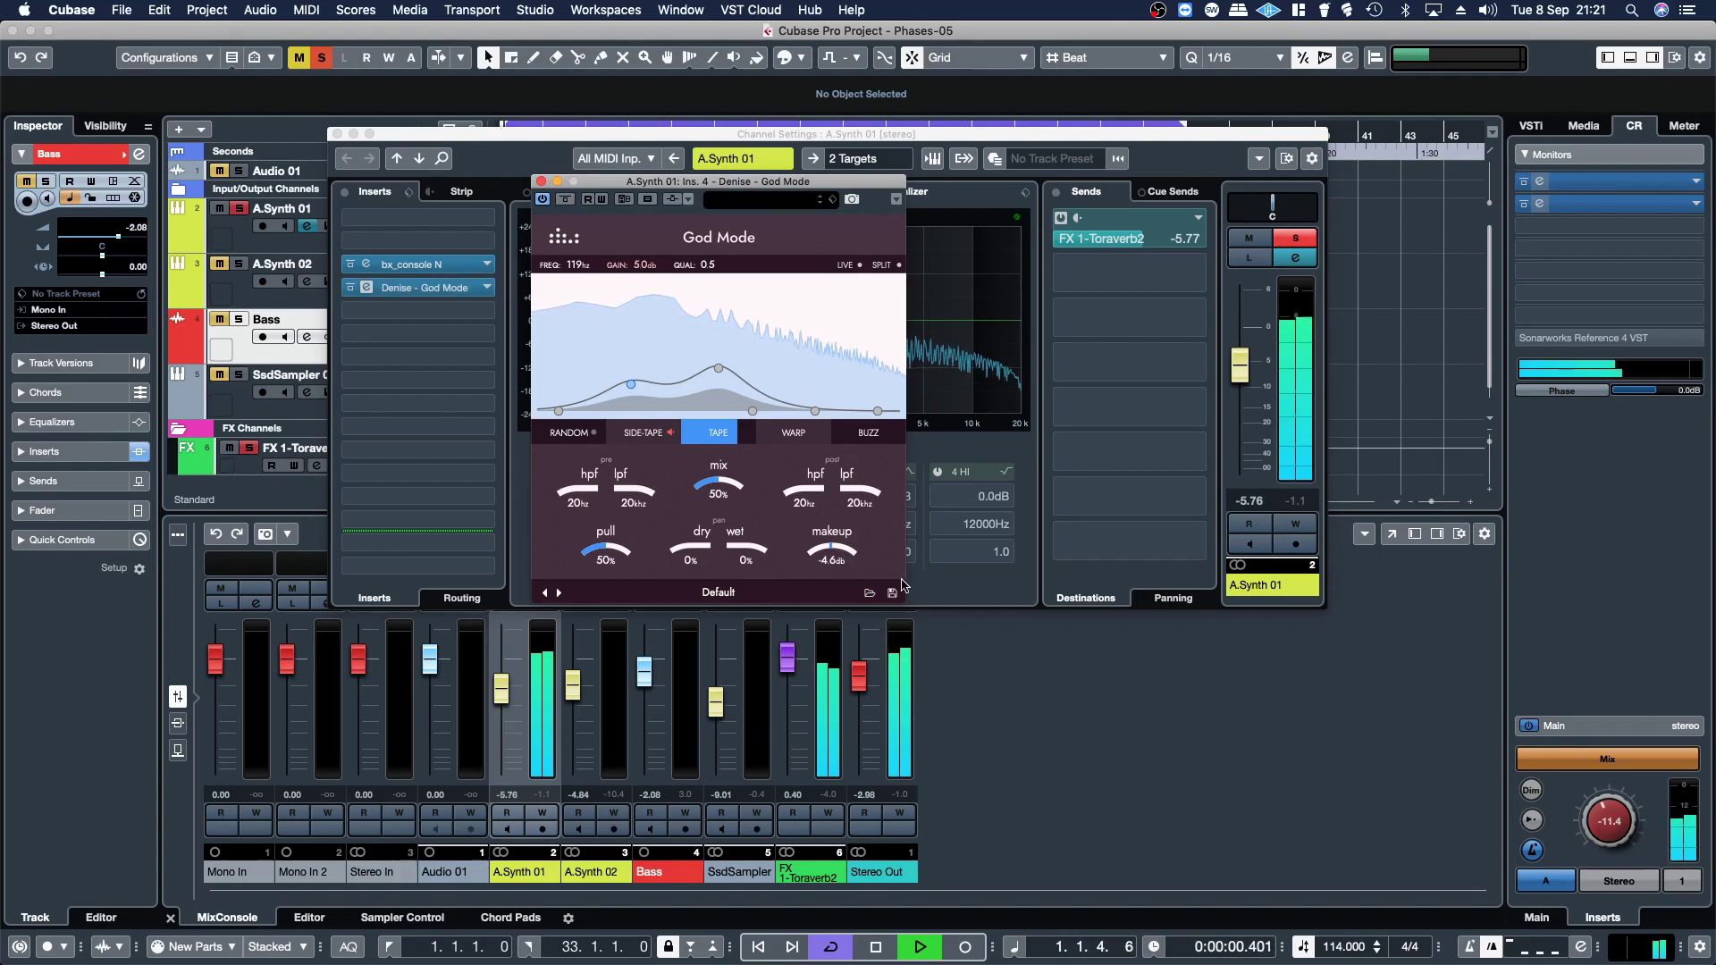
# - Unsolo A.Synth 01 to hear the full mix, and close its channel settings and God Mode window
pyautogui.click(1295, 238)
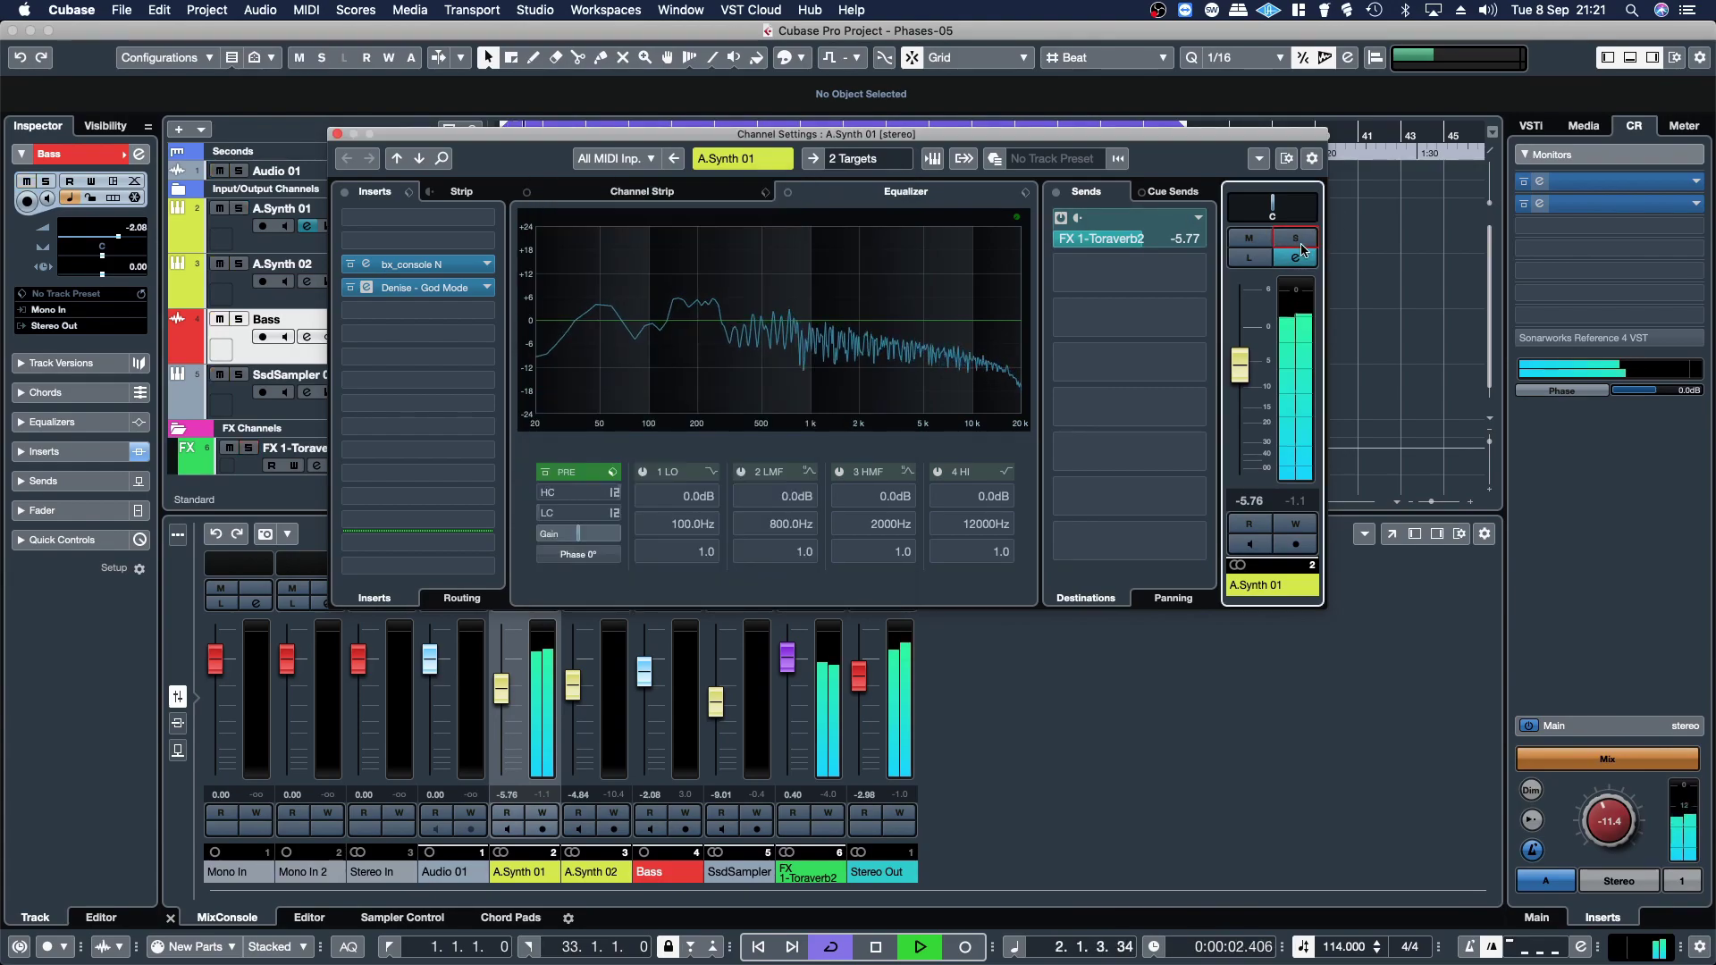
pyautogui.click(338, 134)
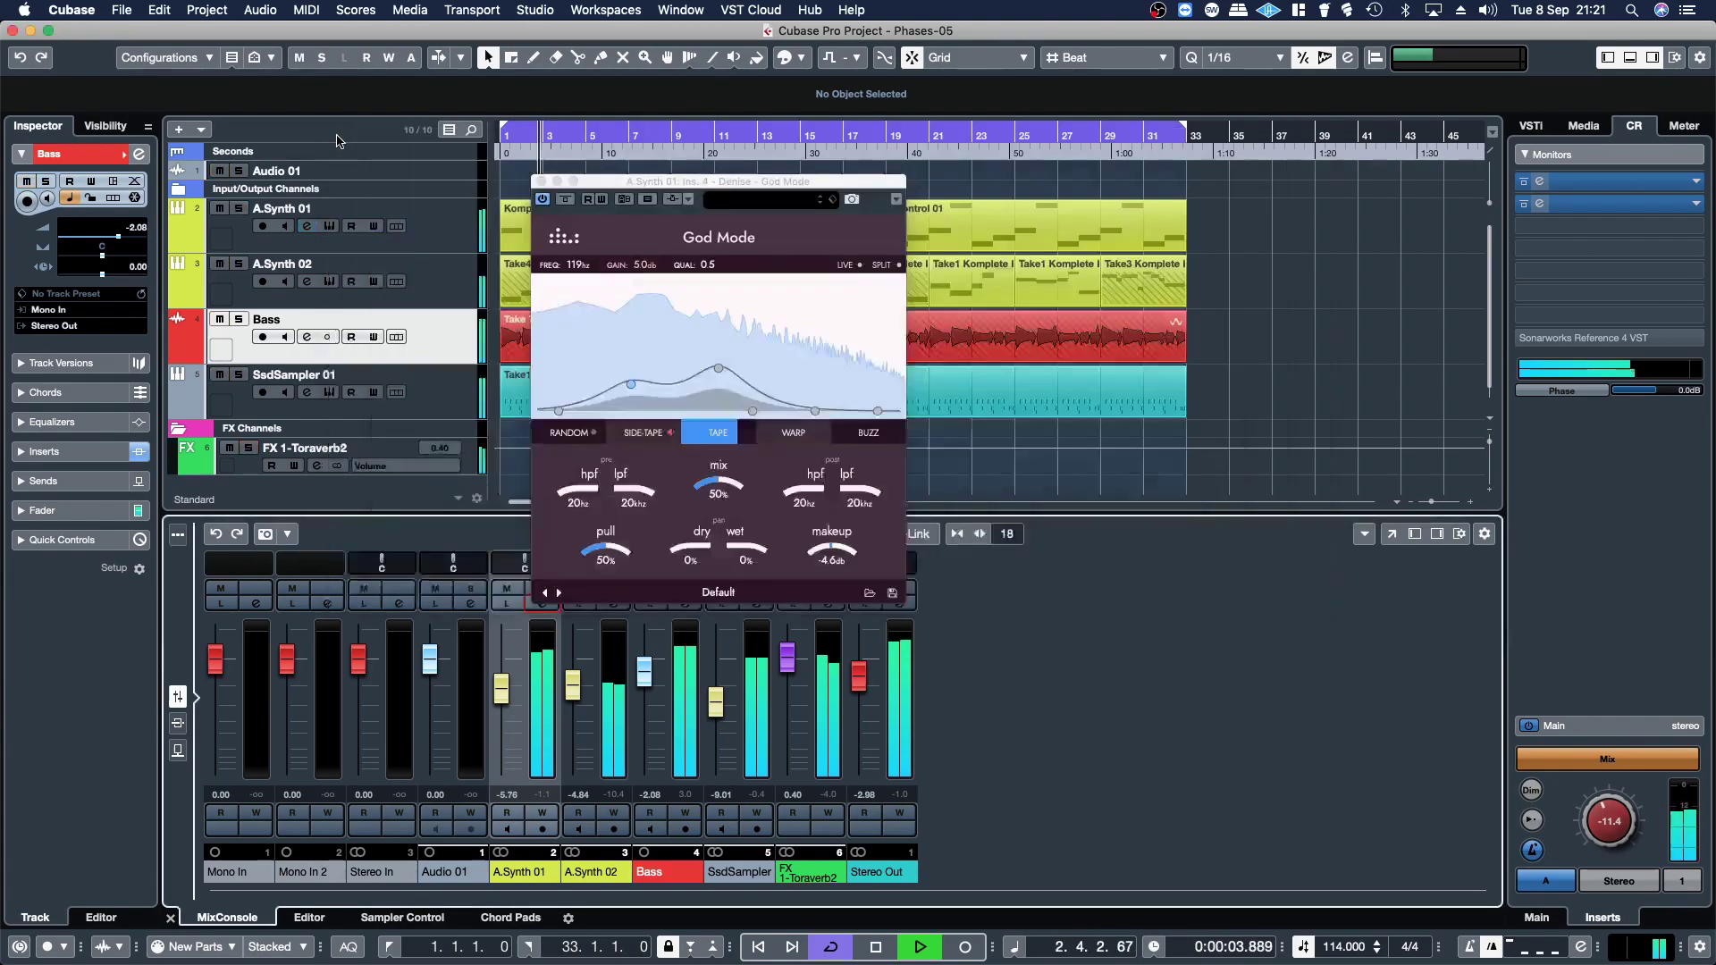
pyautogui.click(540, 182)
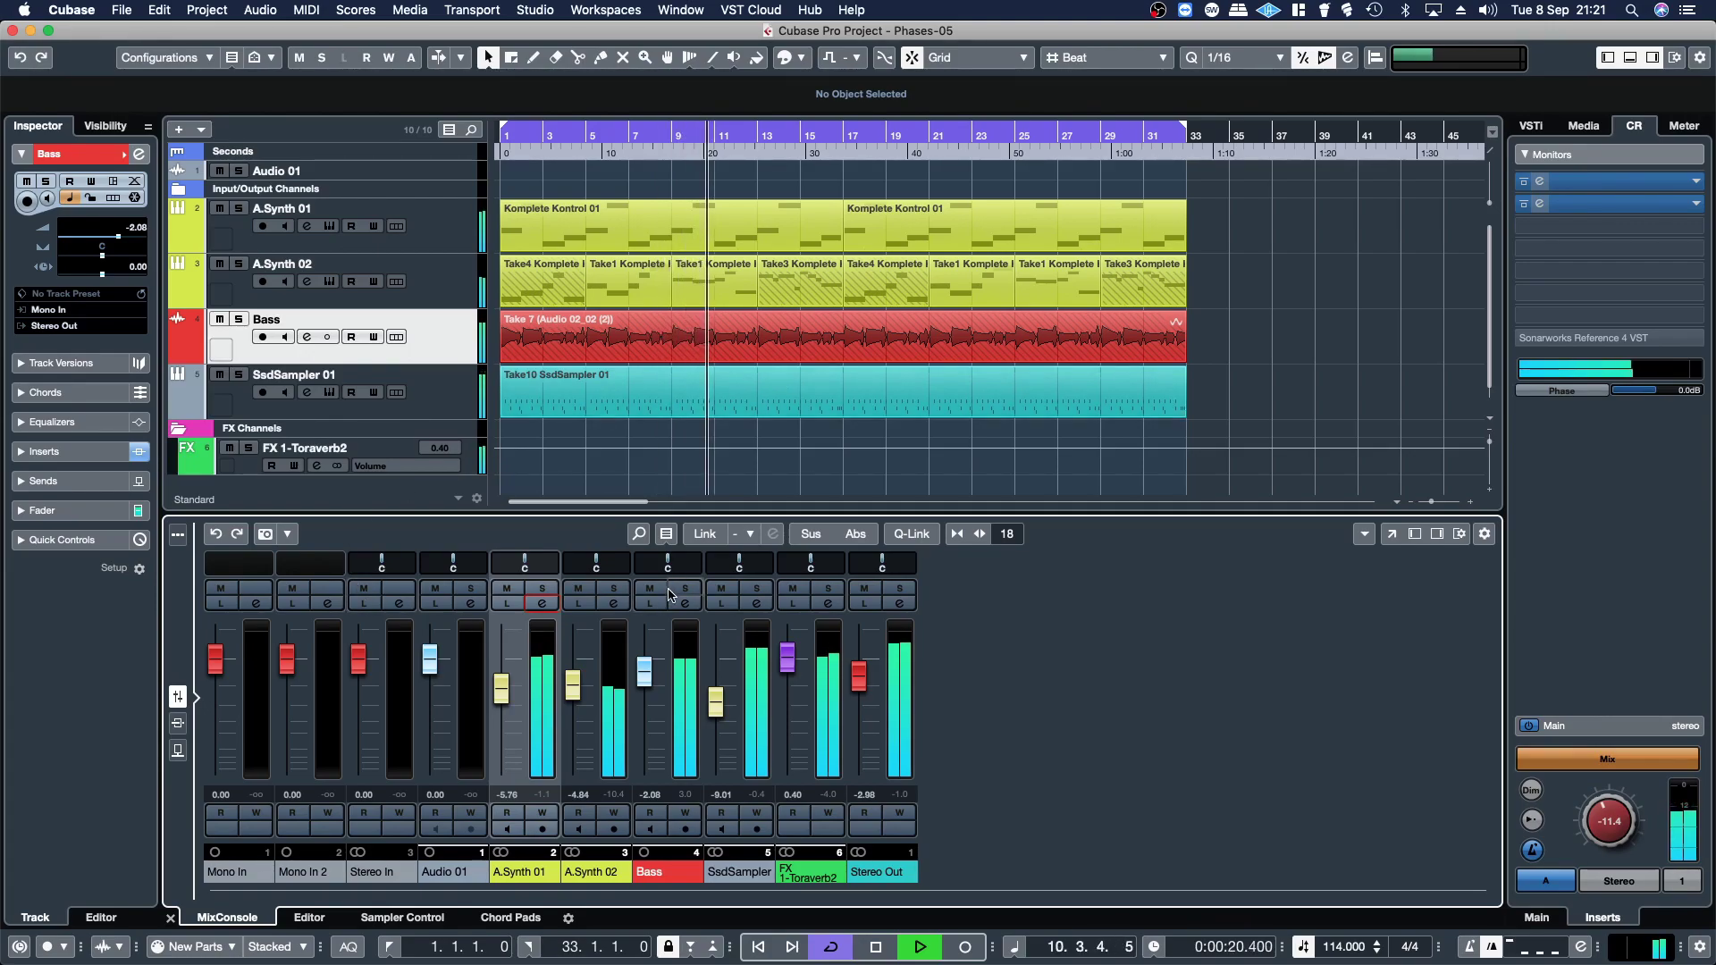
# - Solo A.Synth 02 with its channel settings open, and audition it with its FX 1-Toraverb2 send switched off and back on
pyautogui.click(613, 588)
pyautogui.click(613, 603)
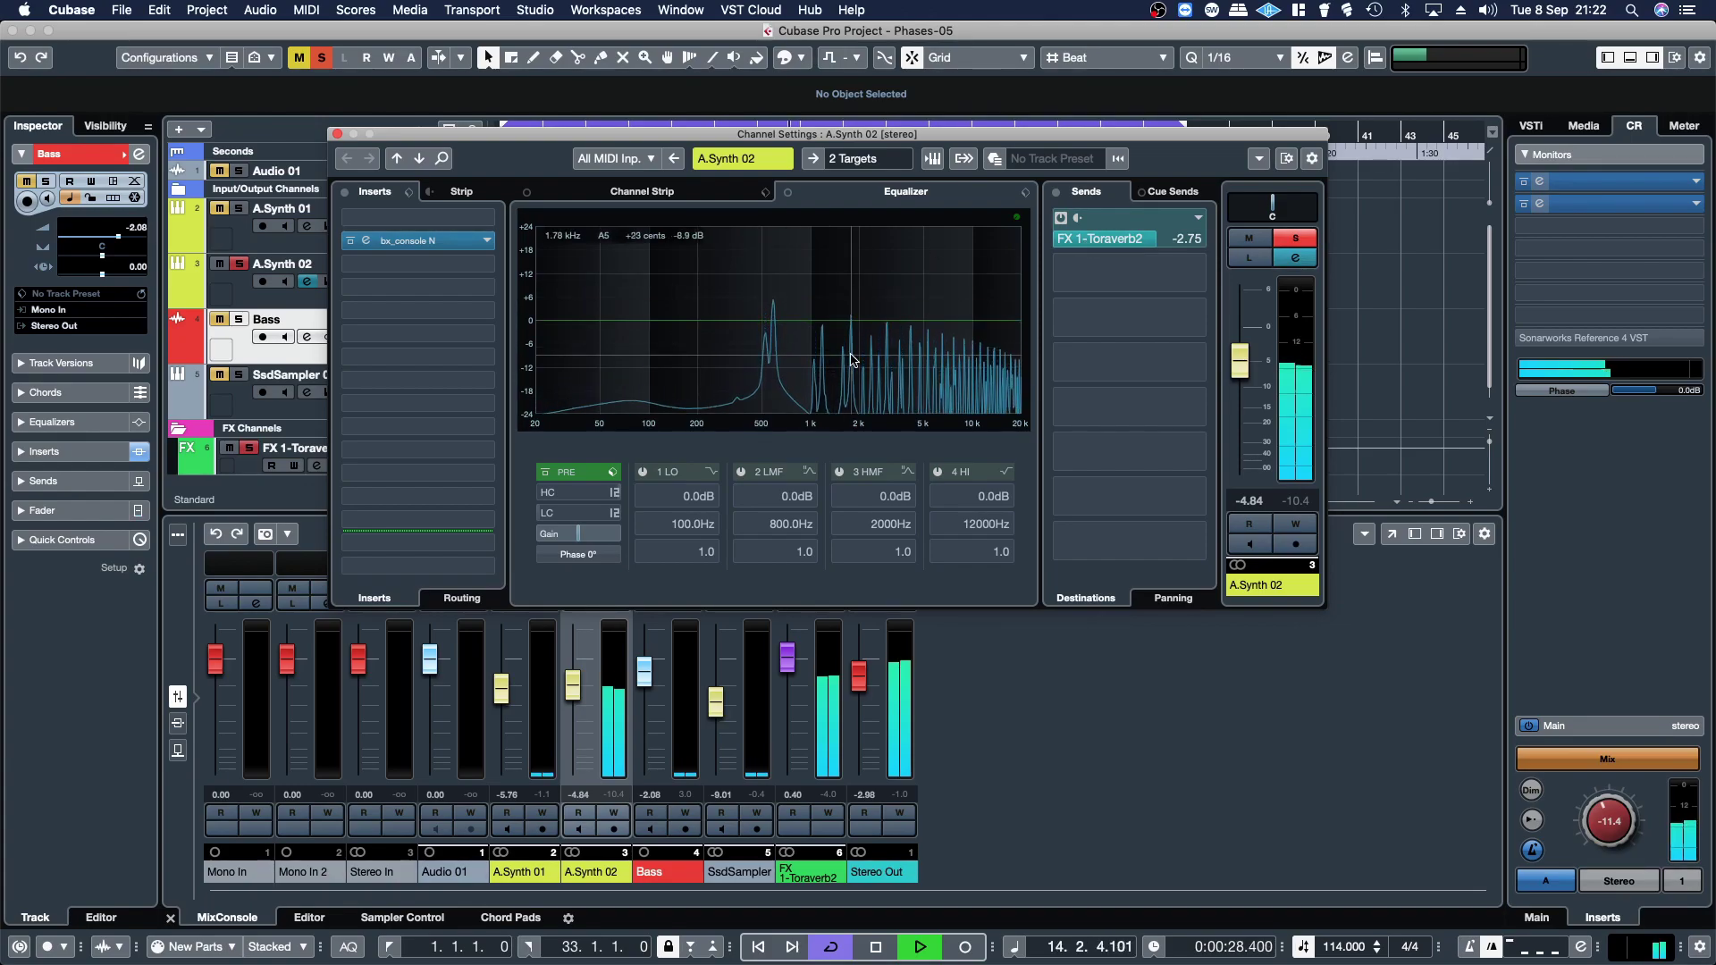
pyautogui.click(1074, 236)
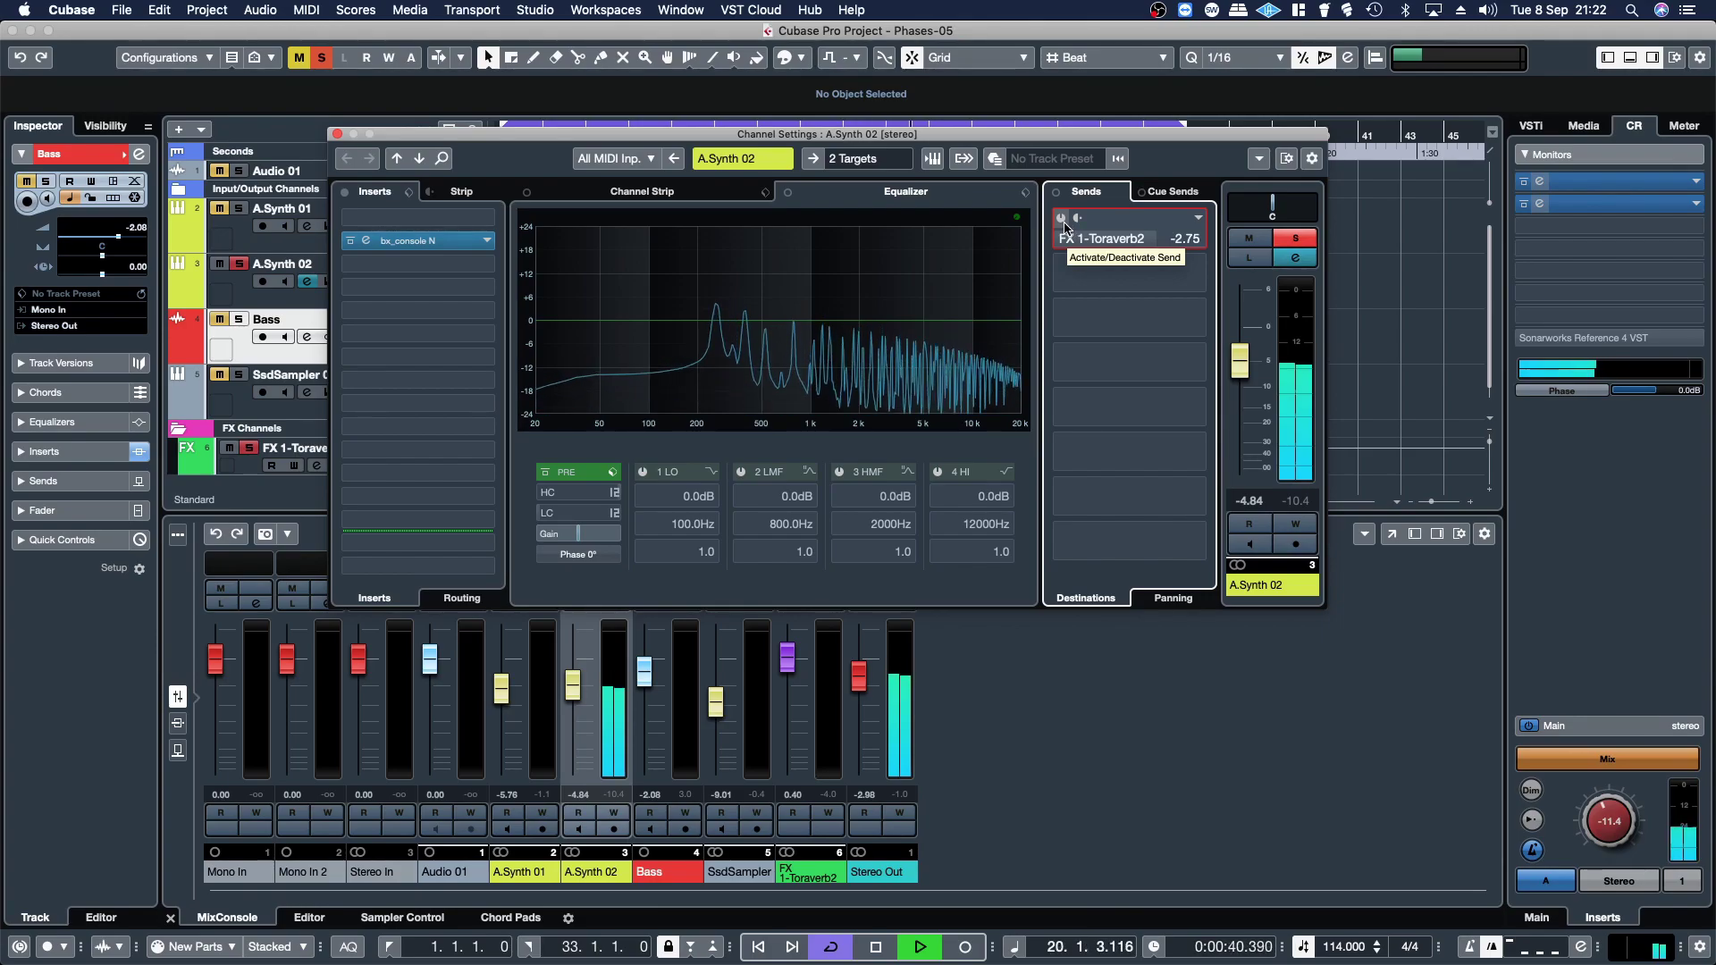
pyautogui.click(1062, 218)
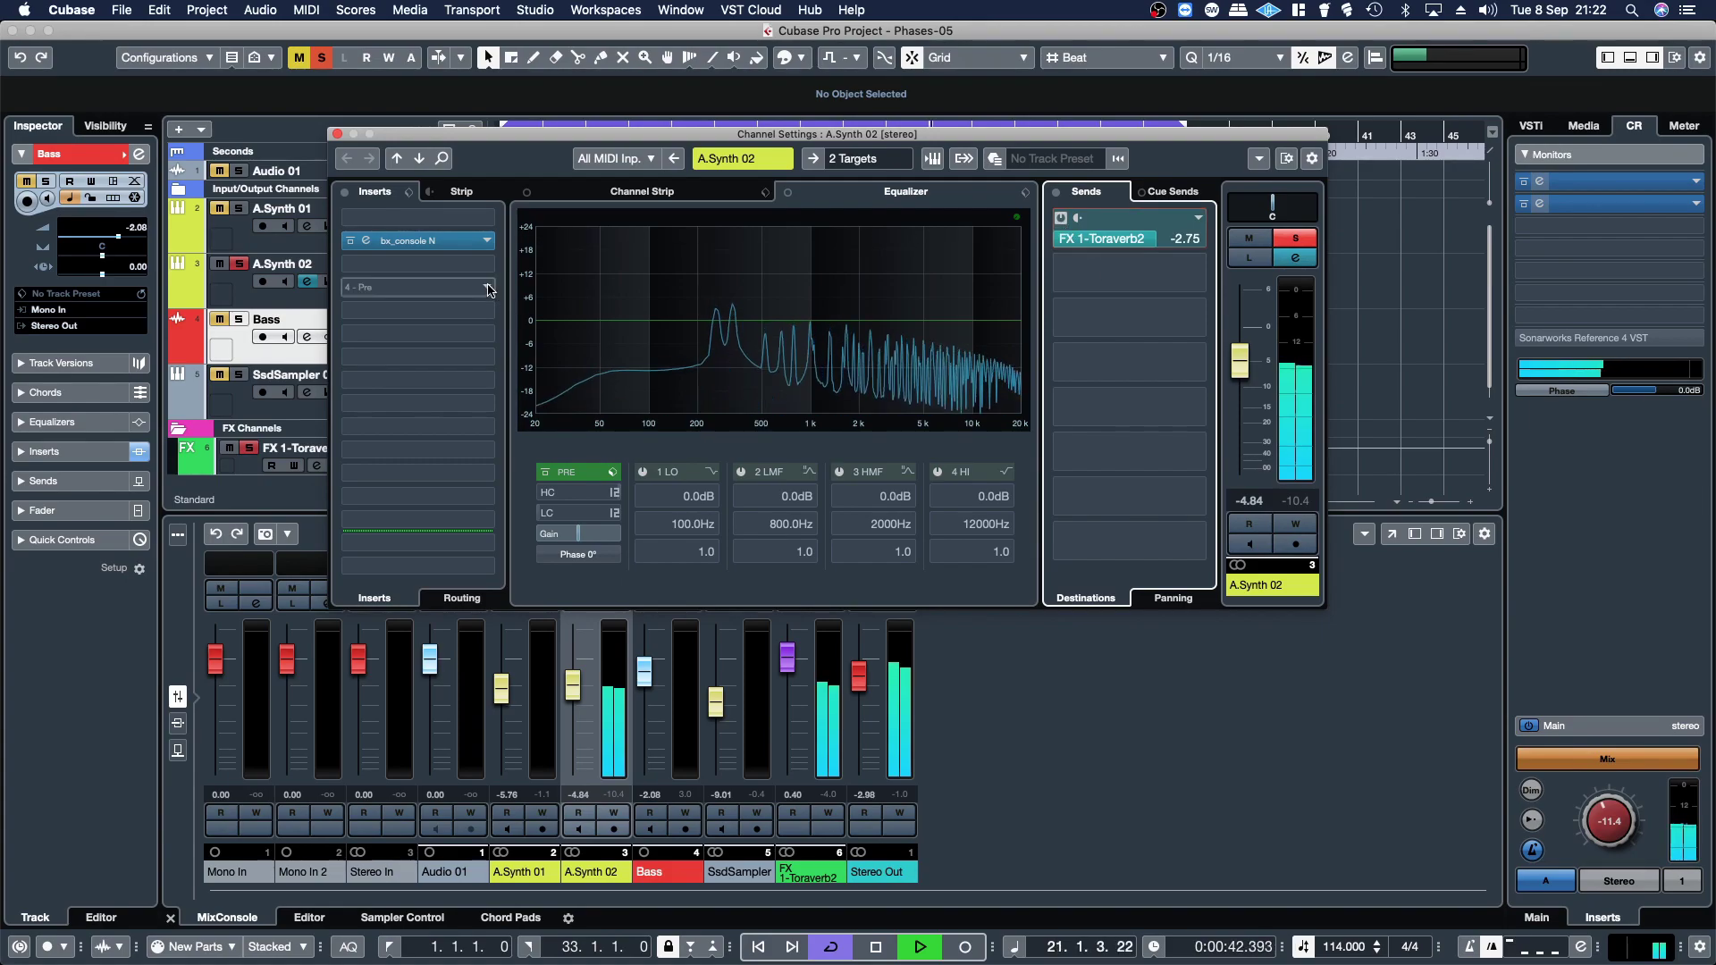
# - Insert Denise - God Mode after bx_console N on A.Synth 02 and turn on its Side-Tape option
pyautogui.click(420, 286)
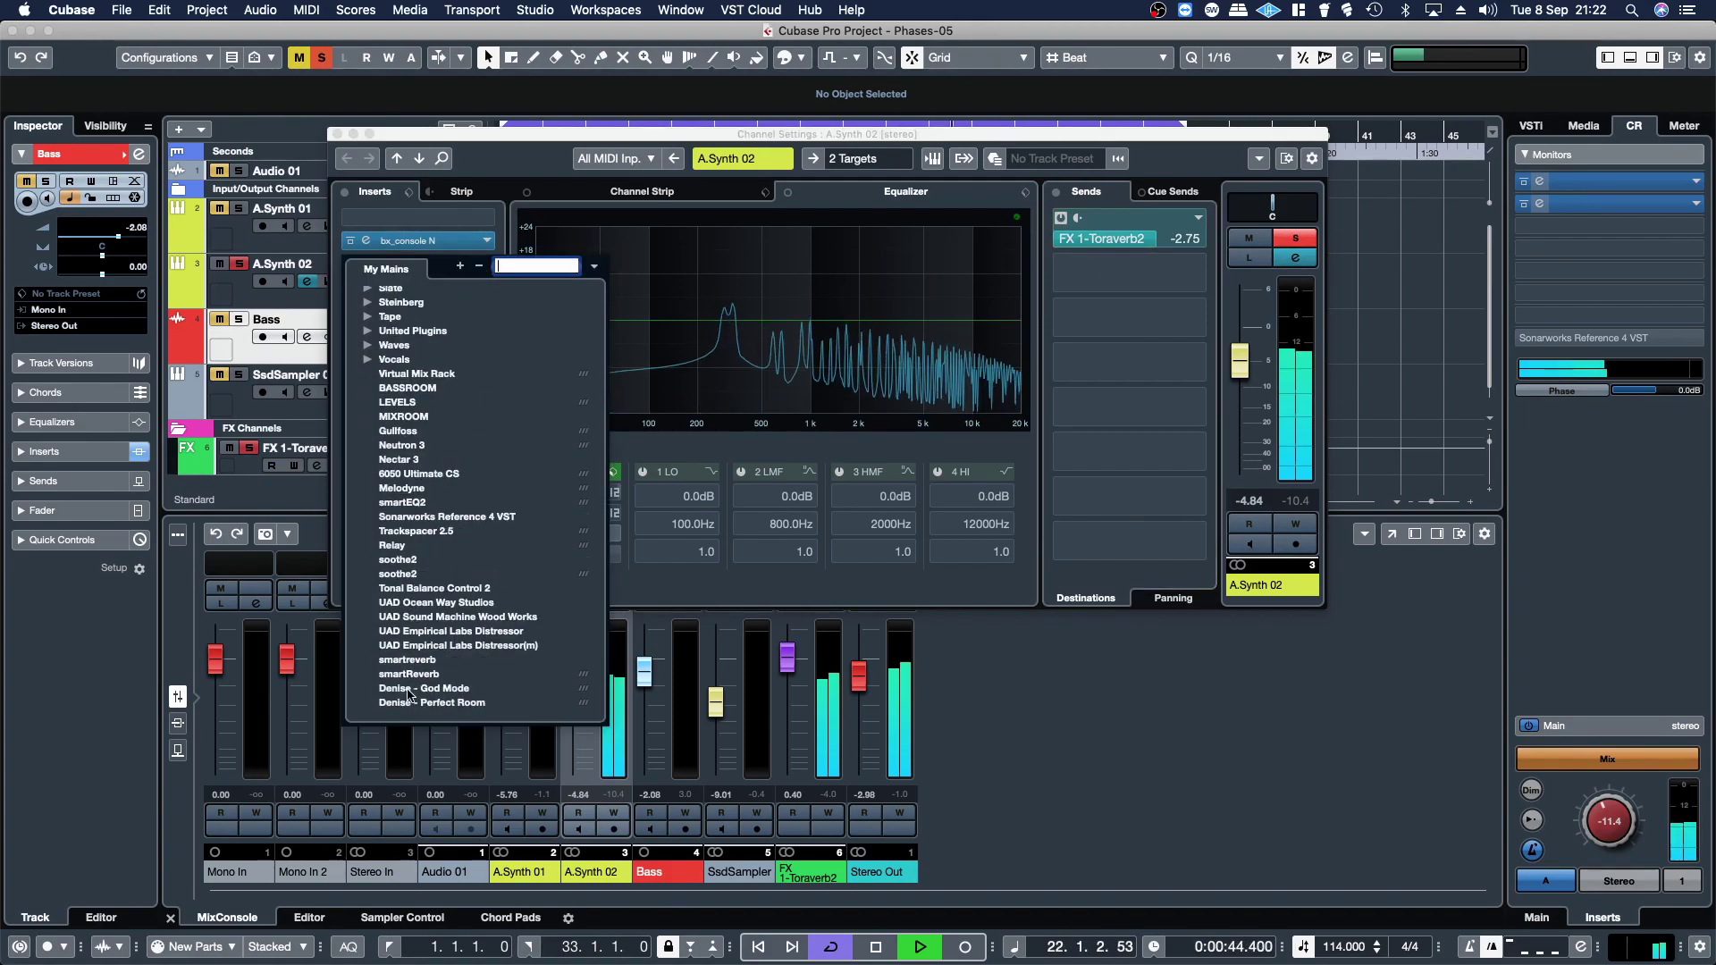
pyautogui.click(422, 688)
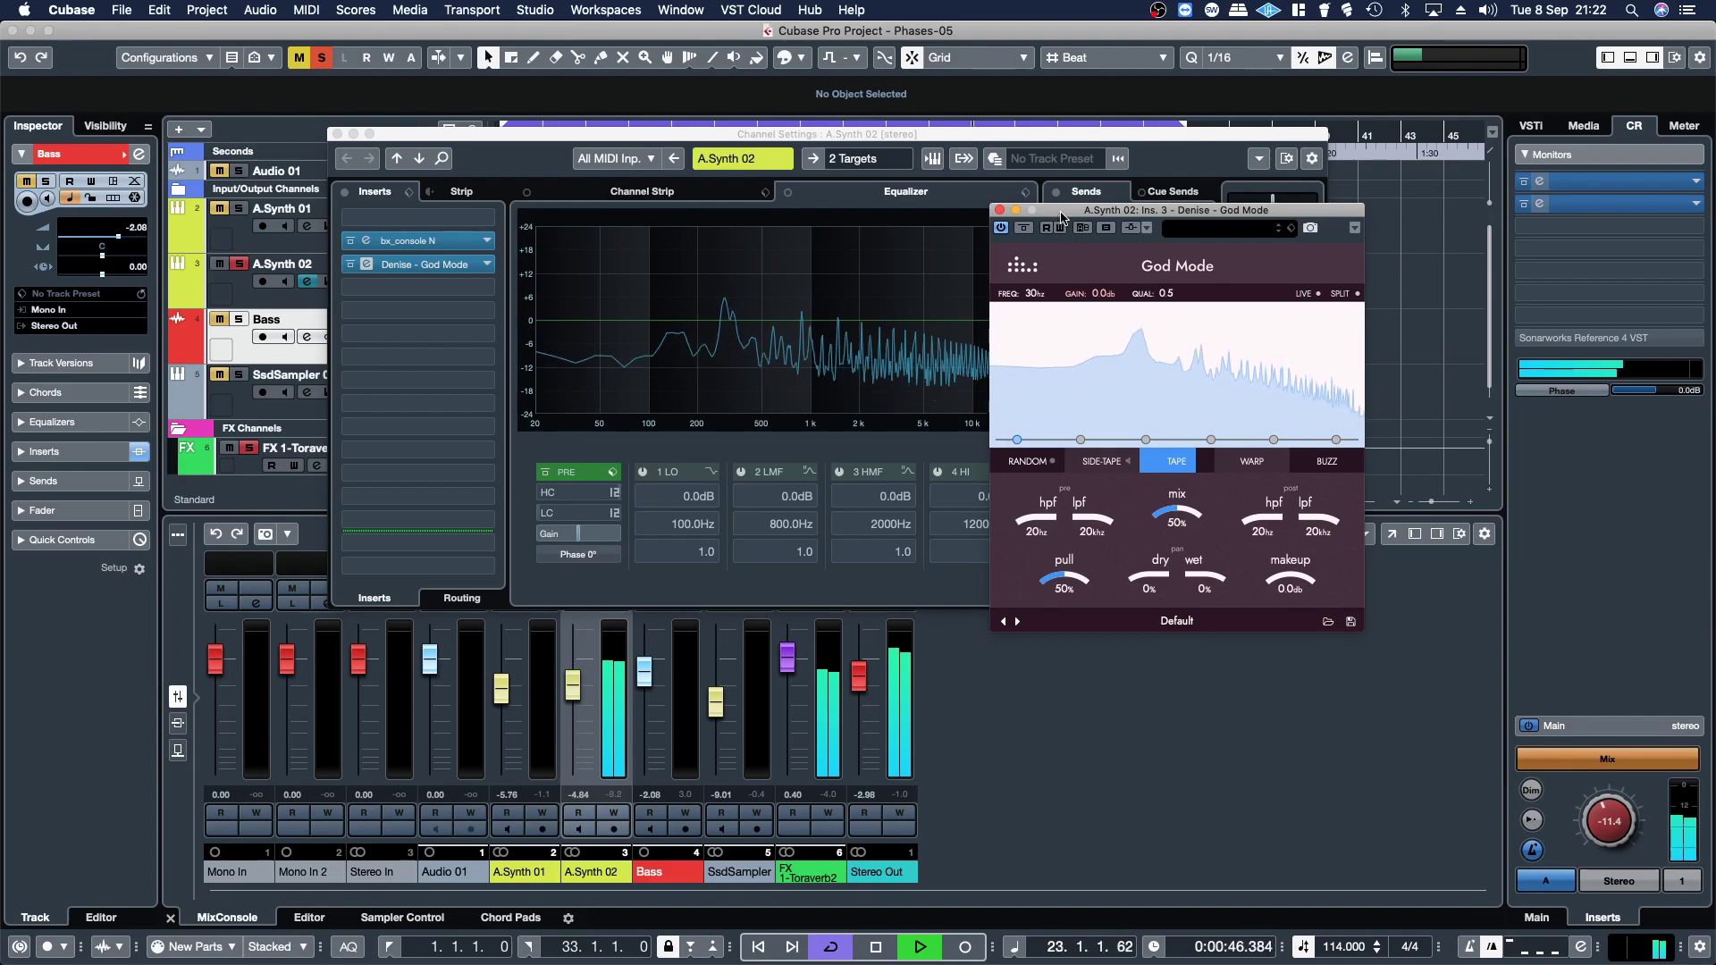
pyautogui.moveTo(1069, 213); pyautogui.dragTo(540, 145)
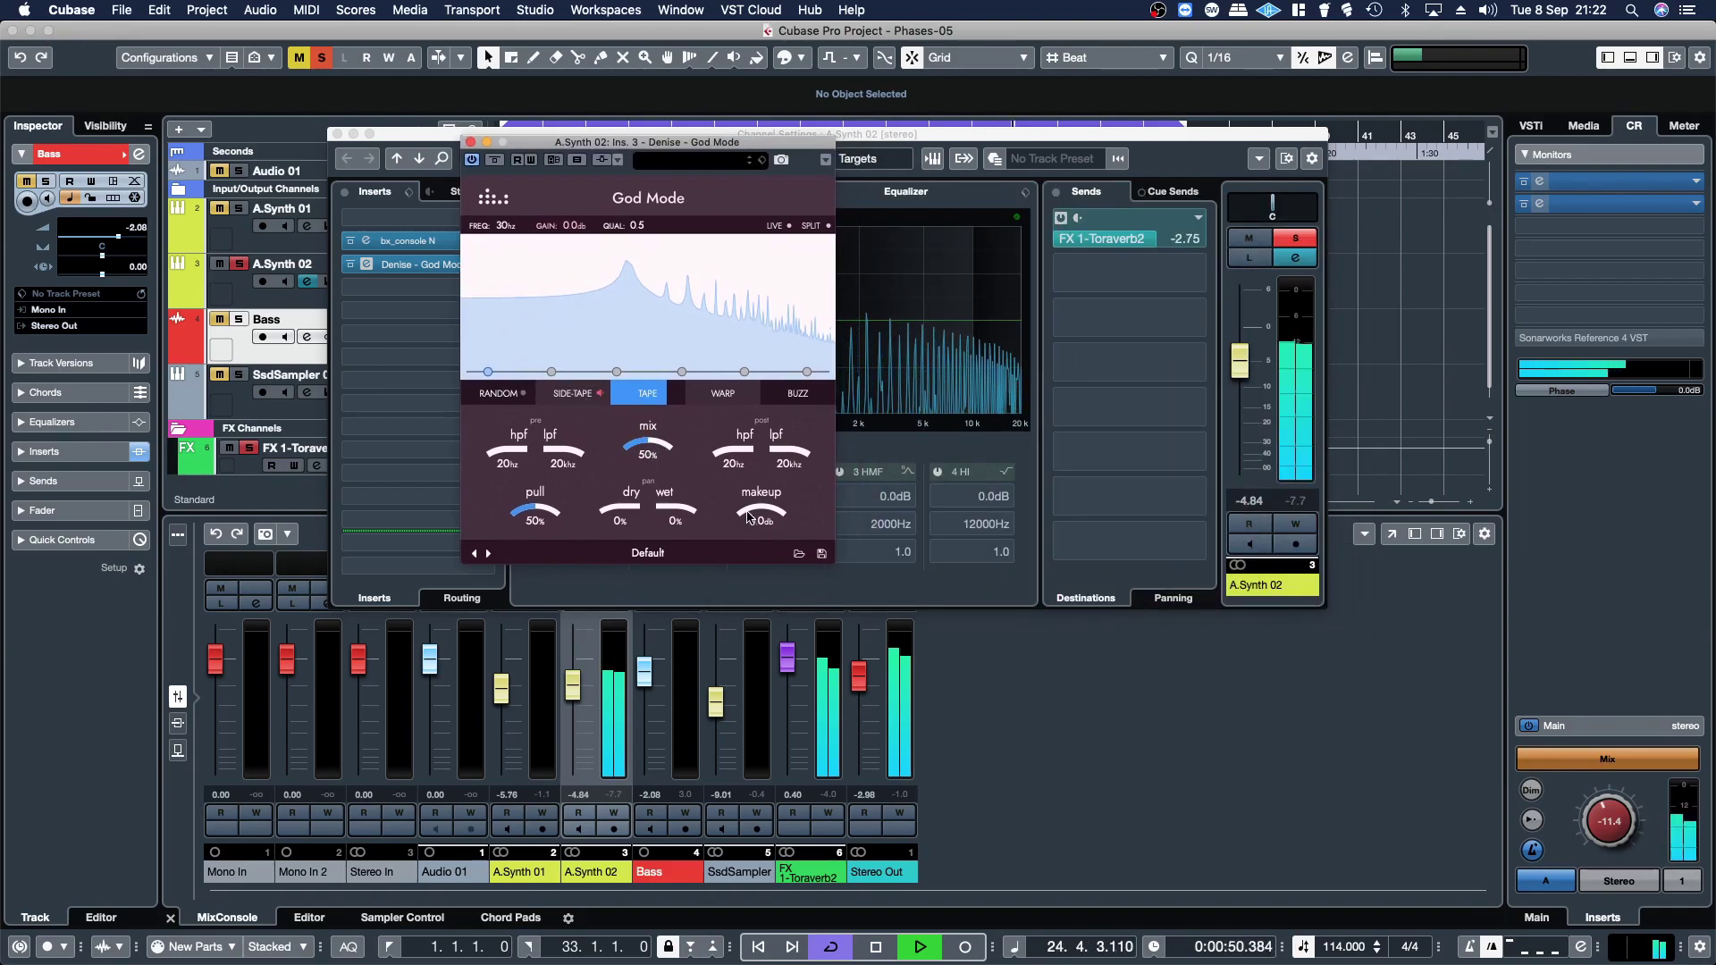
# - Set the makeup of A.Synth 02's God Mode to -5.6 dB and compare the level with bypass
pyautogui.moveTo(759, 513); pyautogui.dragTo(758, 520)
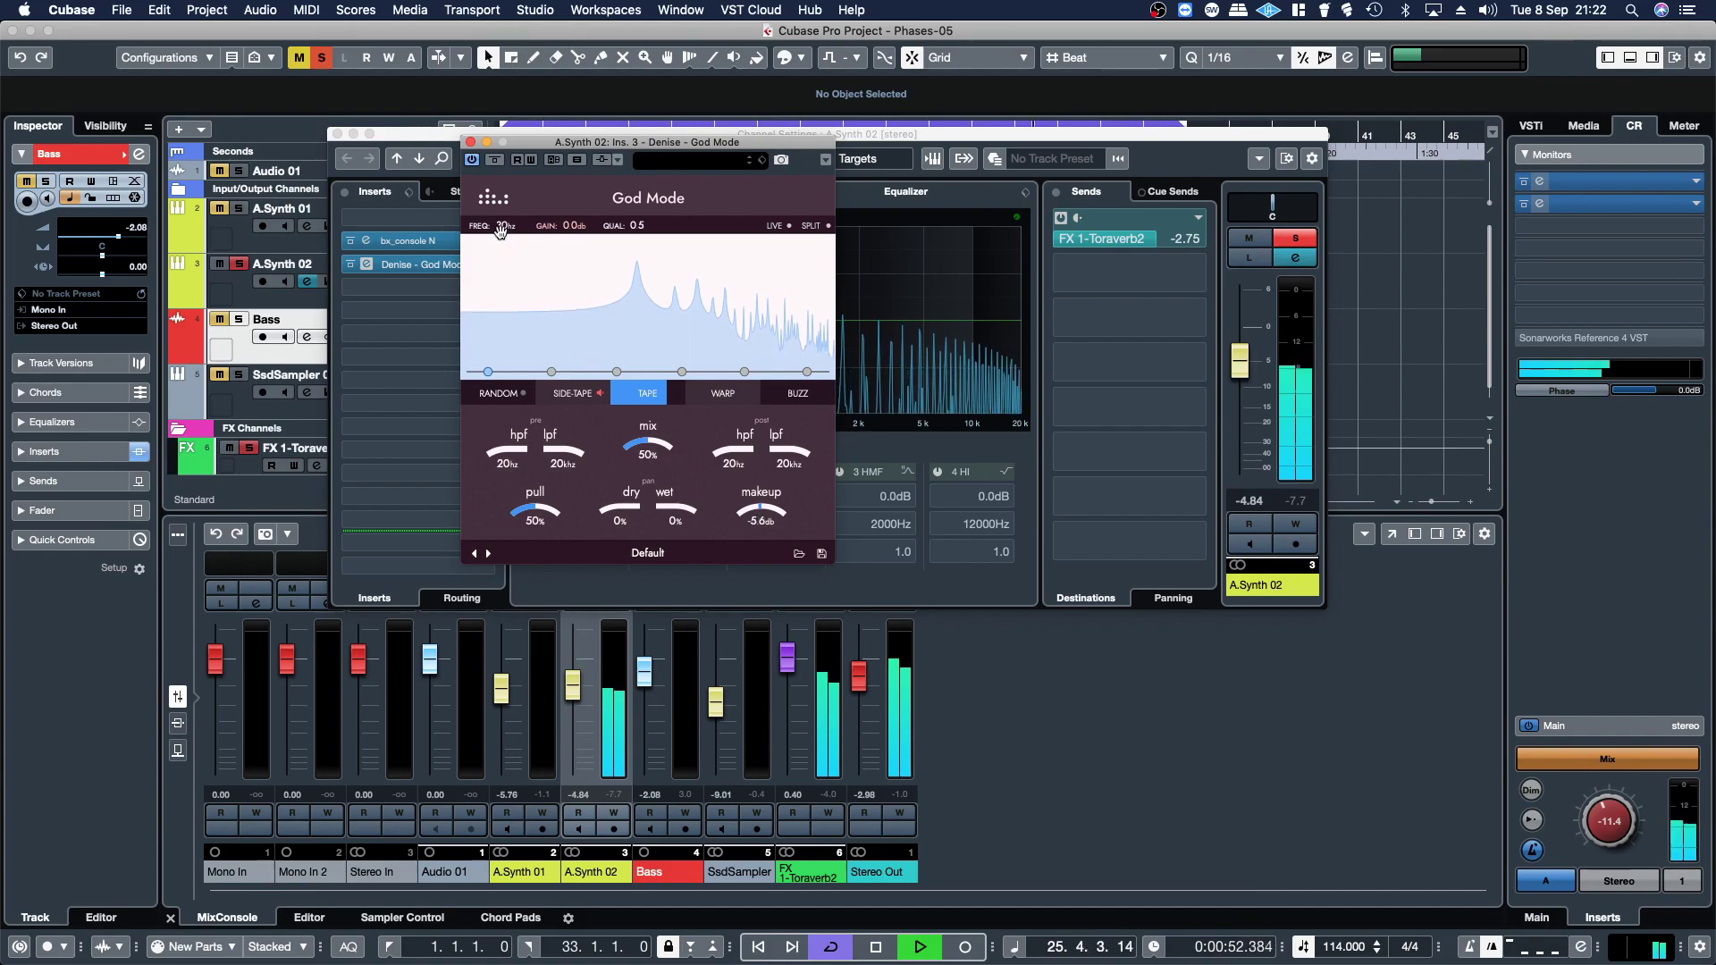
pyautogui.click(494, 160)
pyautogui.click(496, 163)
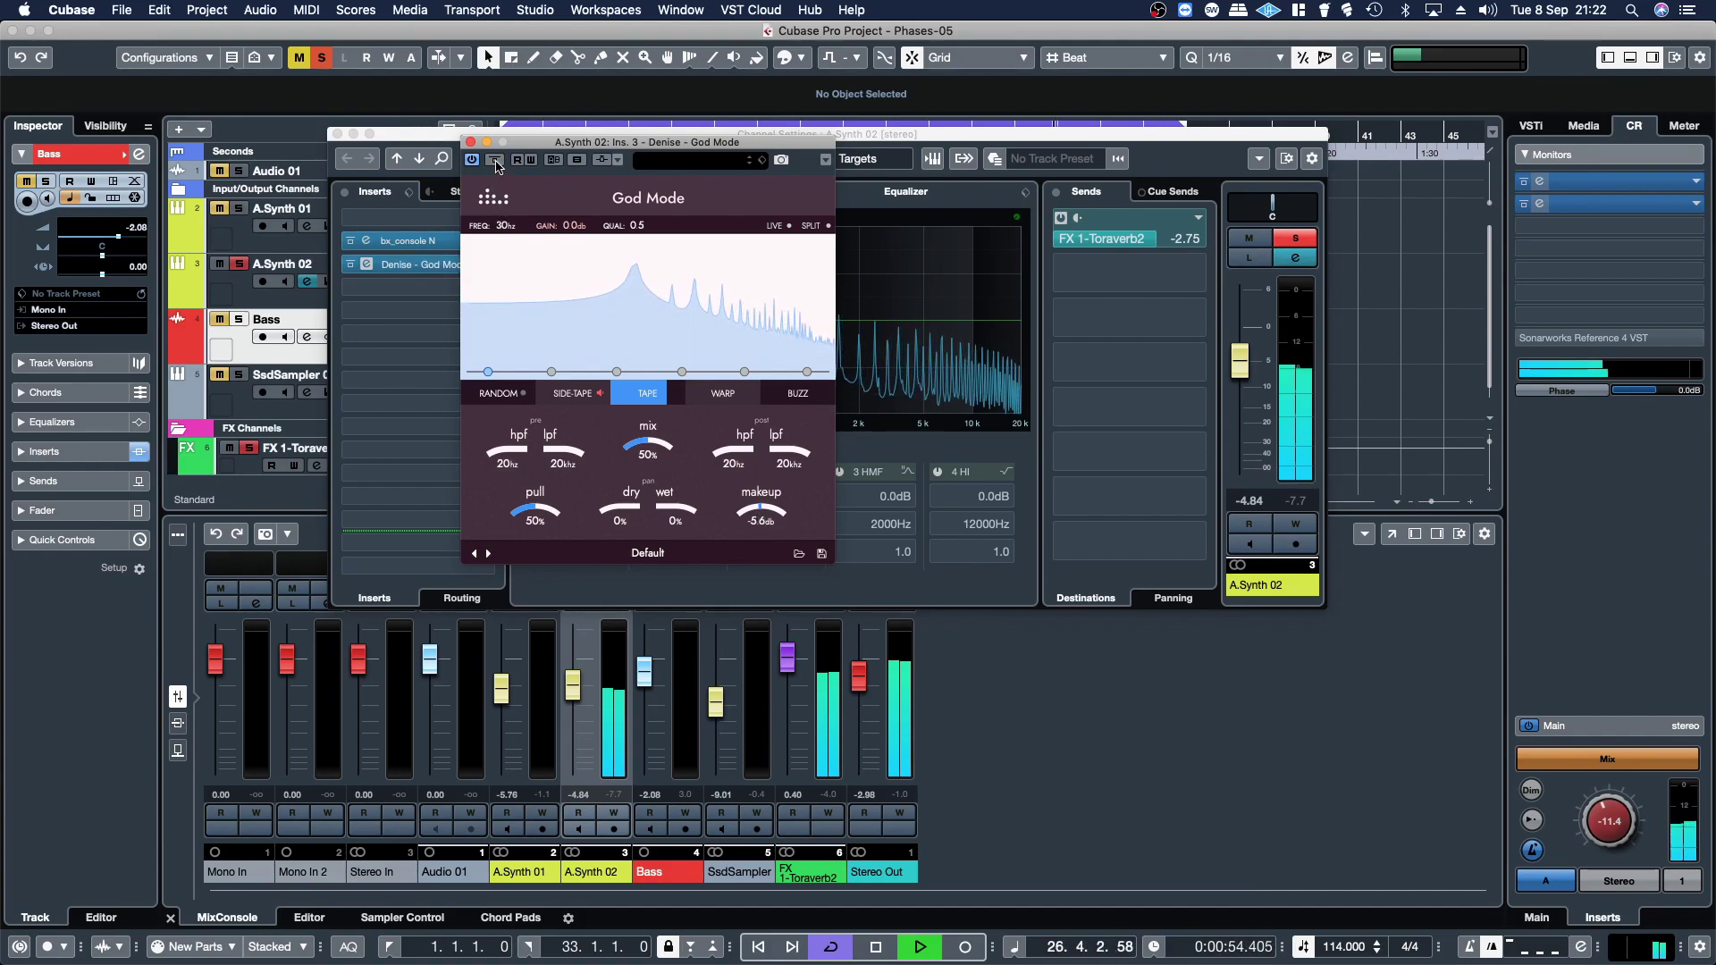
# - Boost A.Synth 02's God Mode bands by 5.2 dB at 102 Hz and about 6.7 dB at about 749 Hz, and compare with bypass
pyautogui.moveTo(552, 373); pyautogui.dragTo(555, 356)
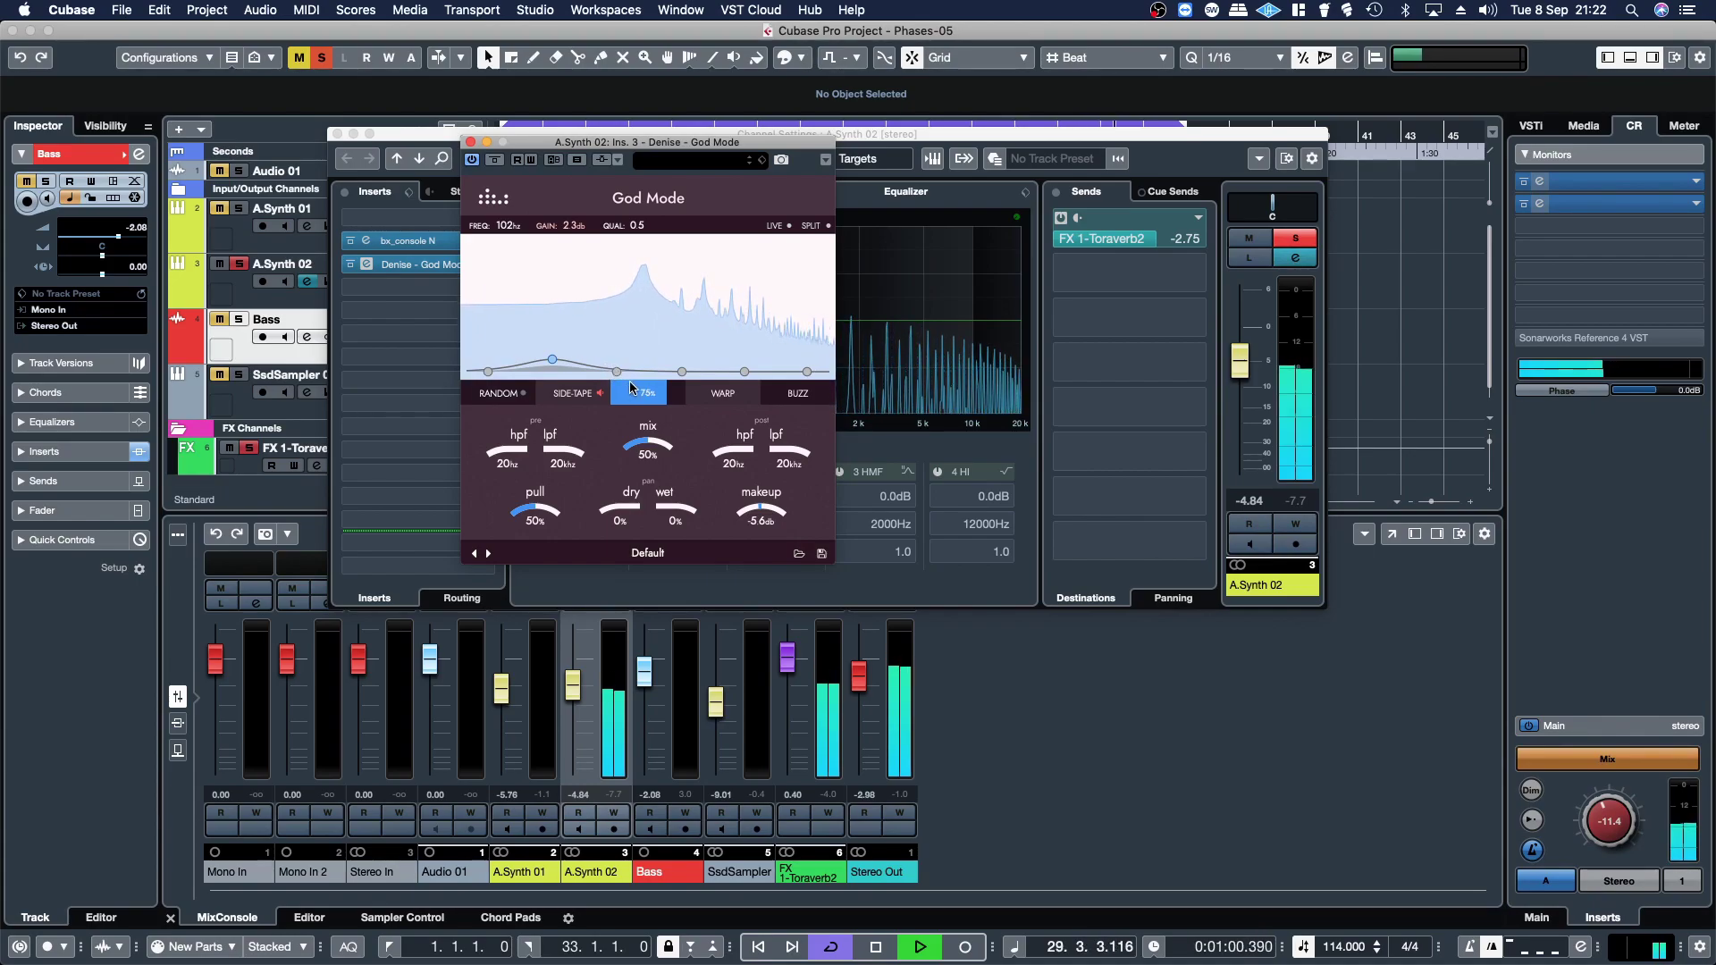
pyautogui.moveTo(617, 371); pyautogui.dragTo(658, 337)
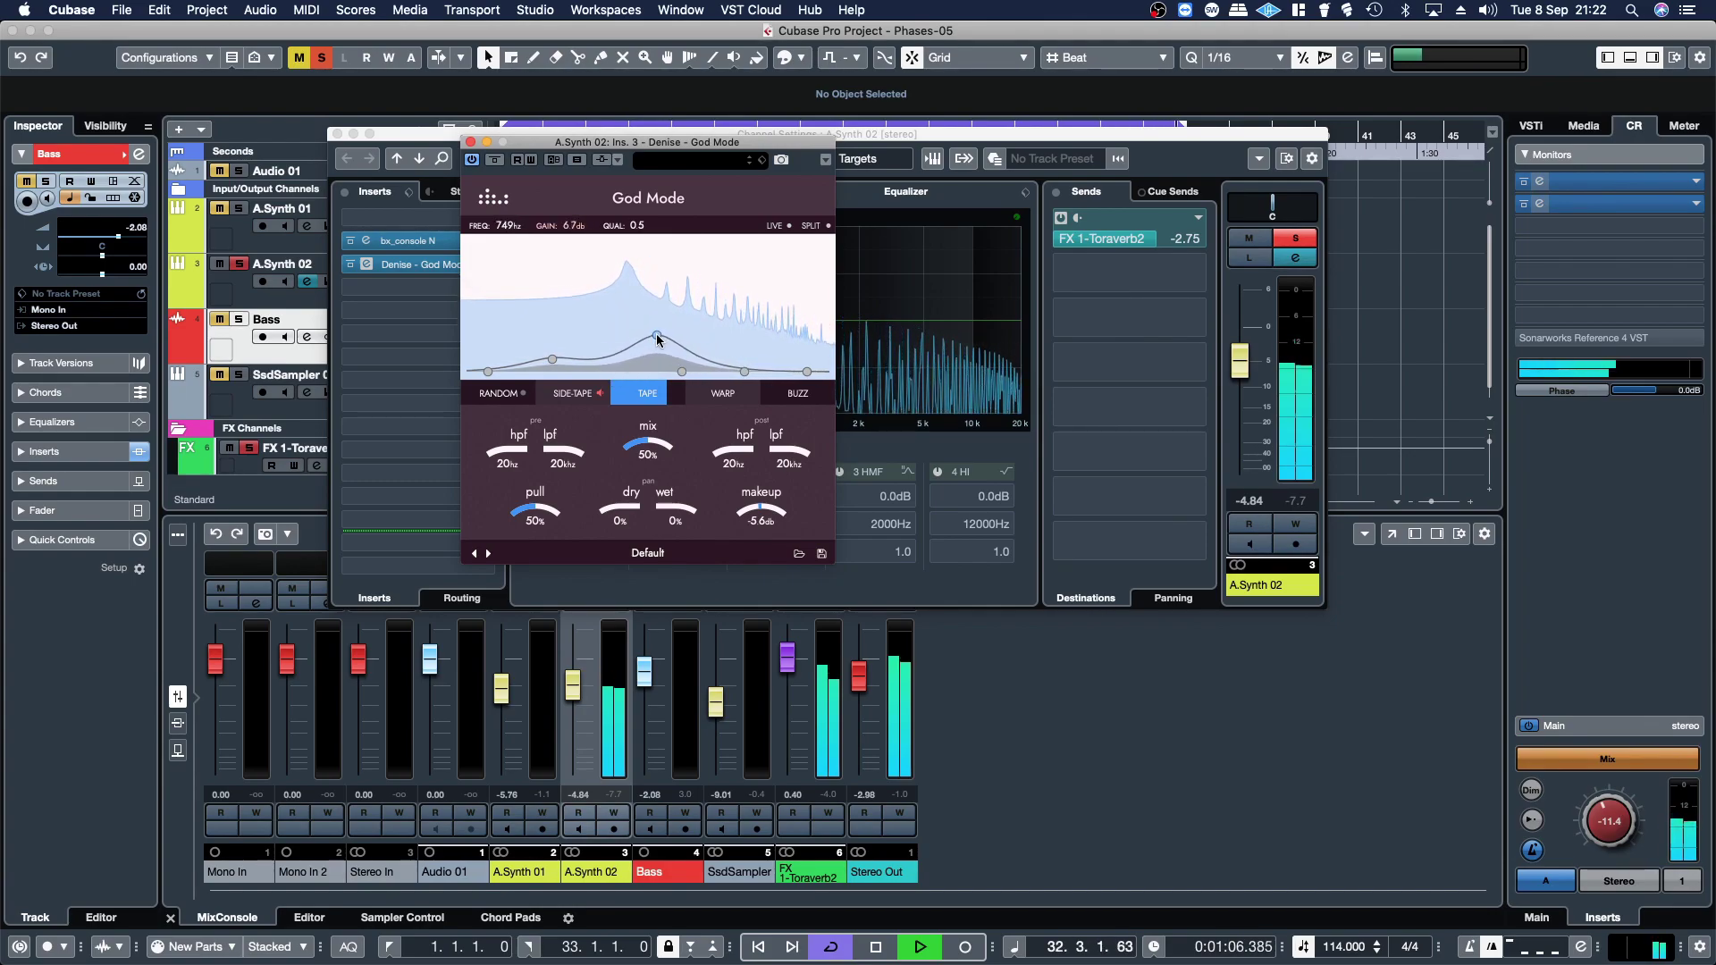
pyautogui.moveTo(553, 360); pyautogui.dragTo(553, 344)
pyautogui.click(494, 160)
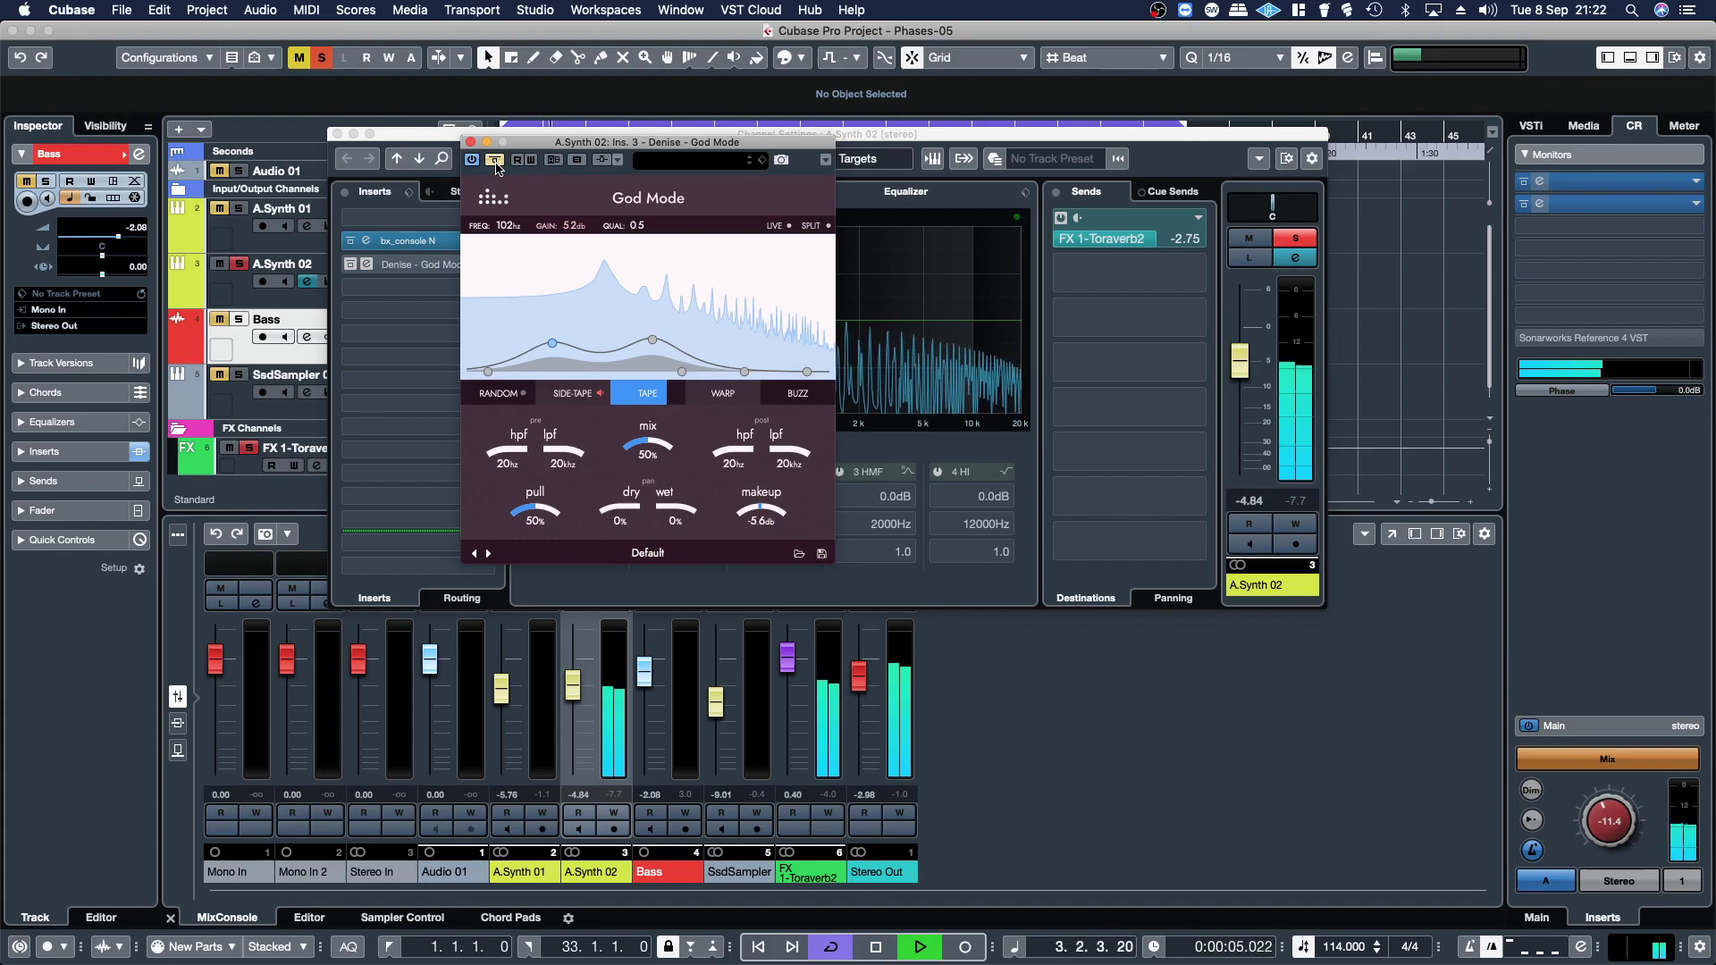
pyautogui.click(496, 164)
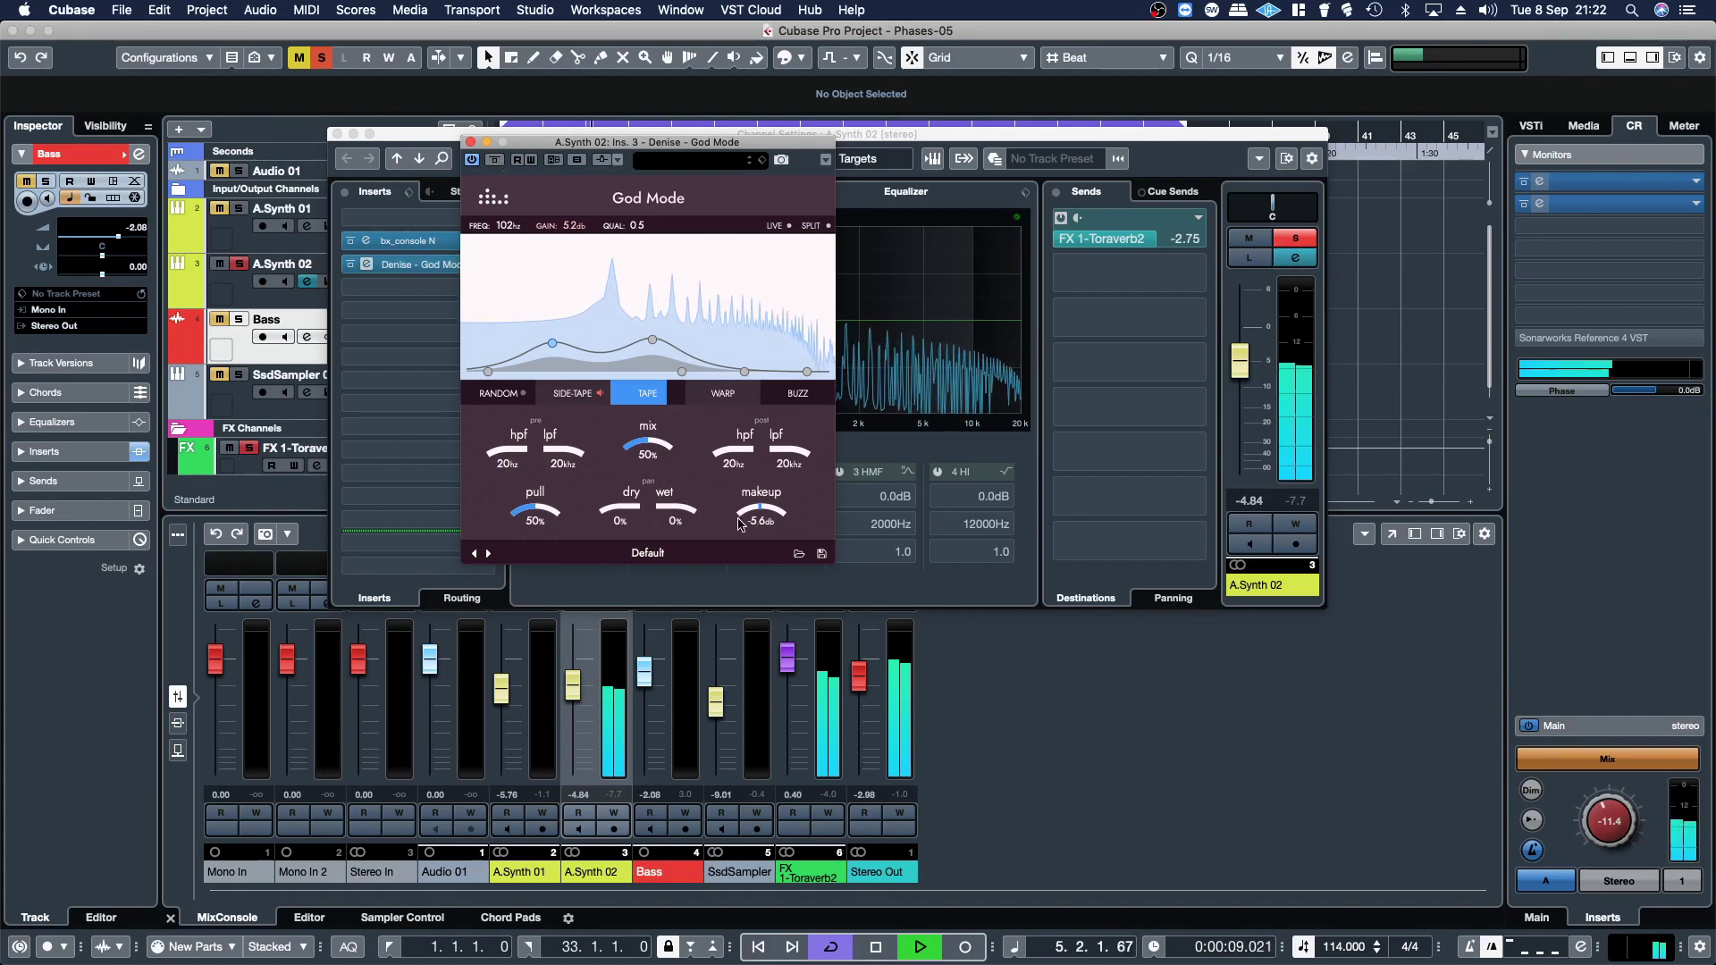
# - Raise the mix of A.Synth 02's God Mode to 60% and compare it with bypass
pyautogui.moveTo(650, 447); pyautogui.dragTo(652, 440)
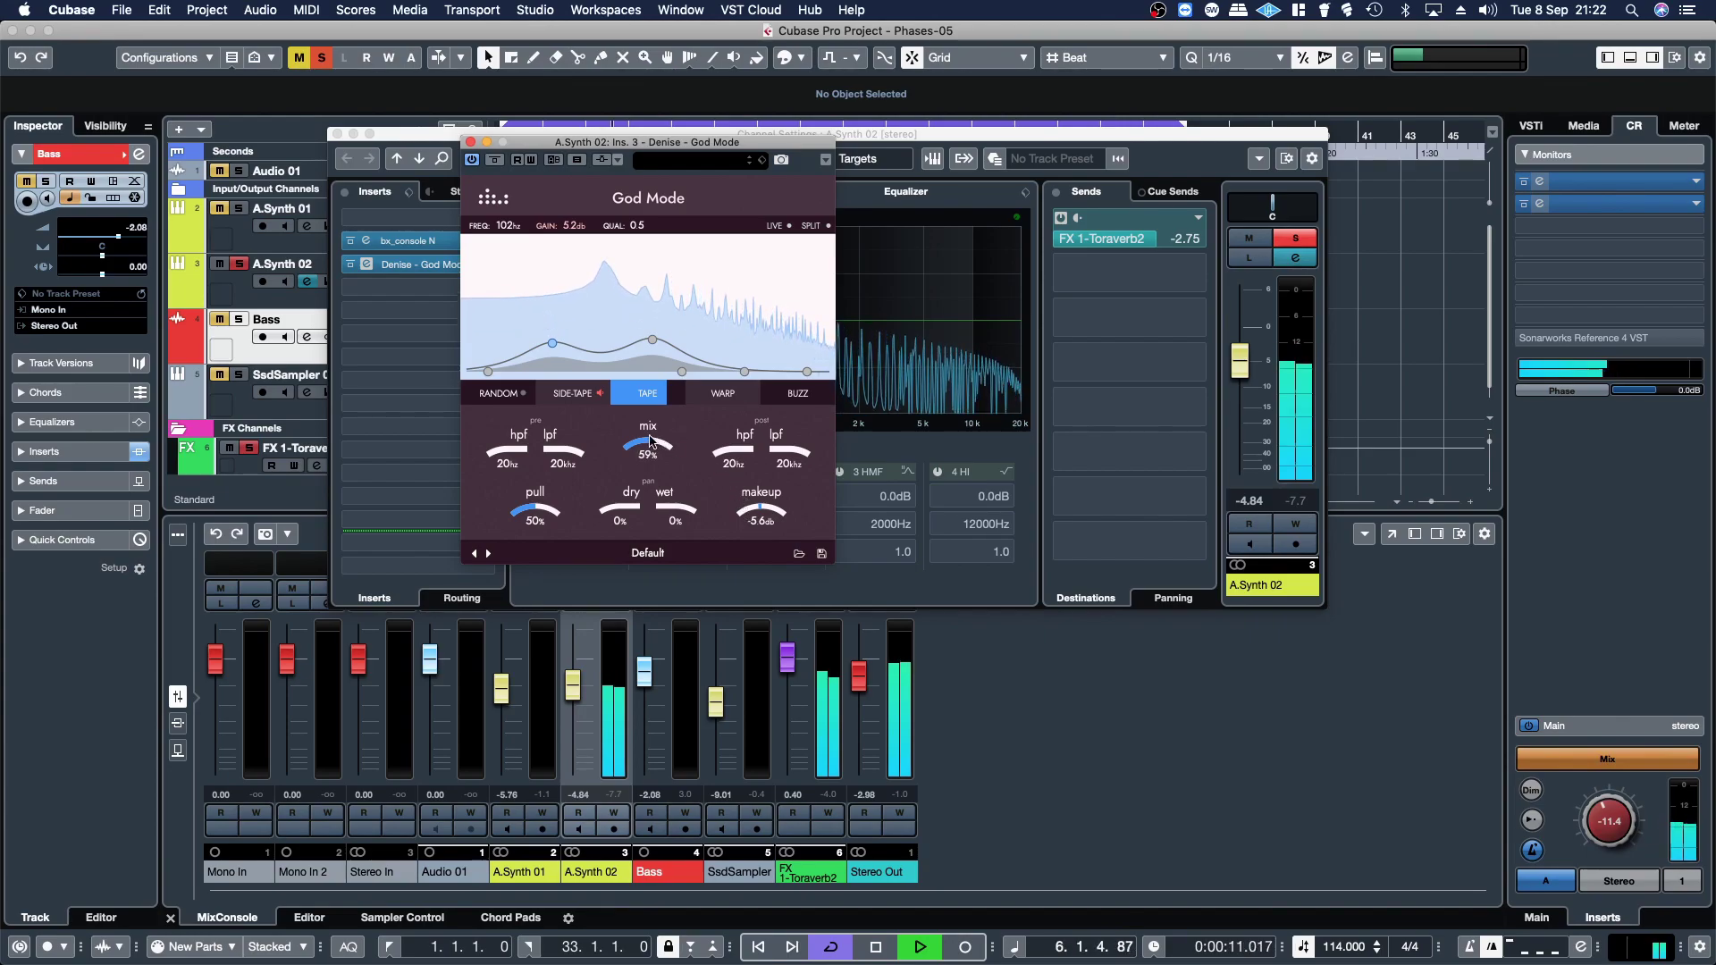
pyautogui.click(495, 161)
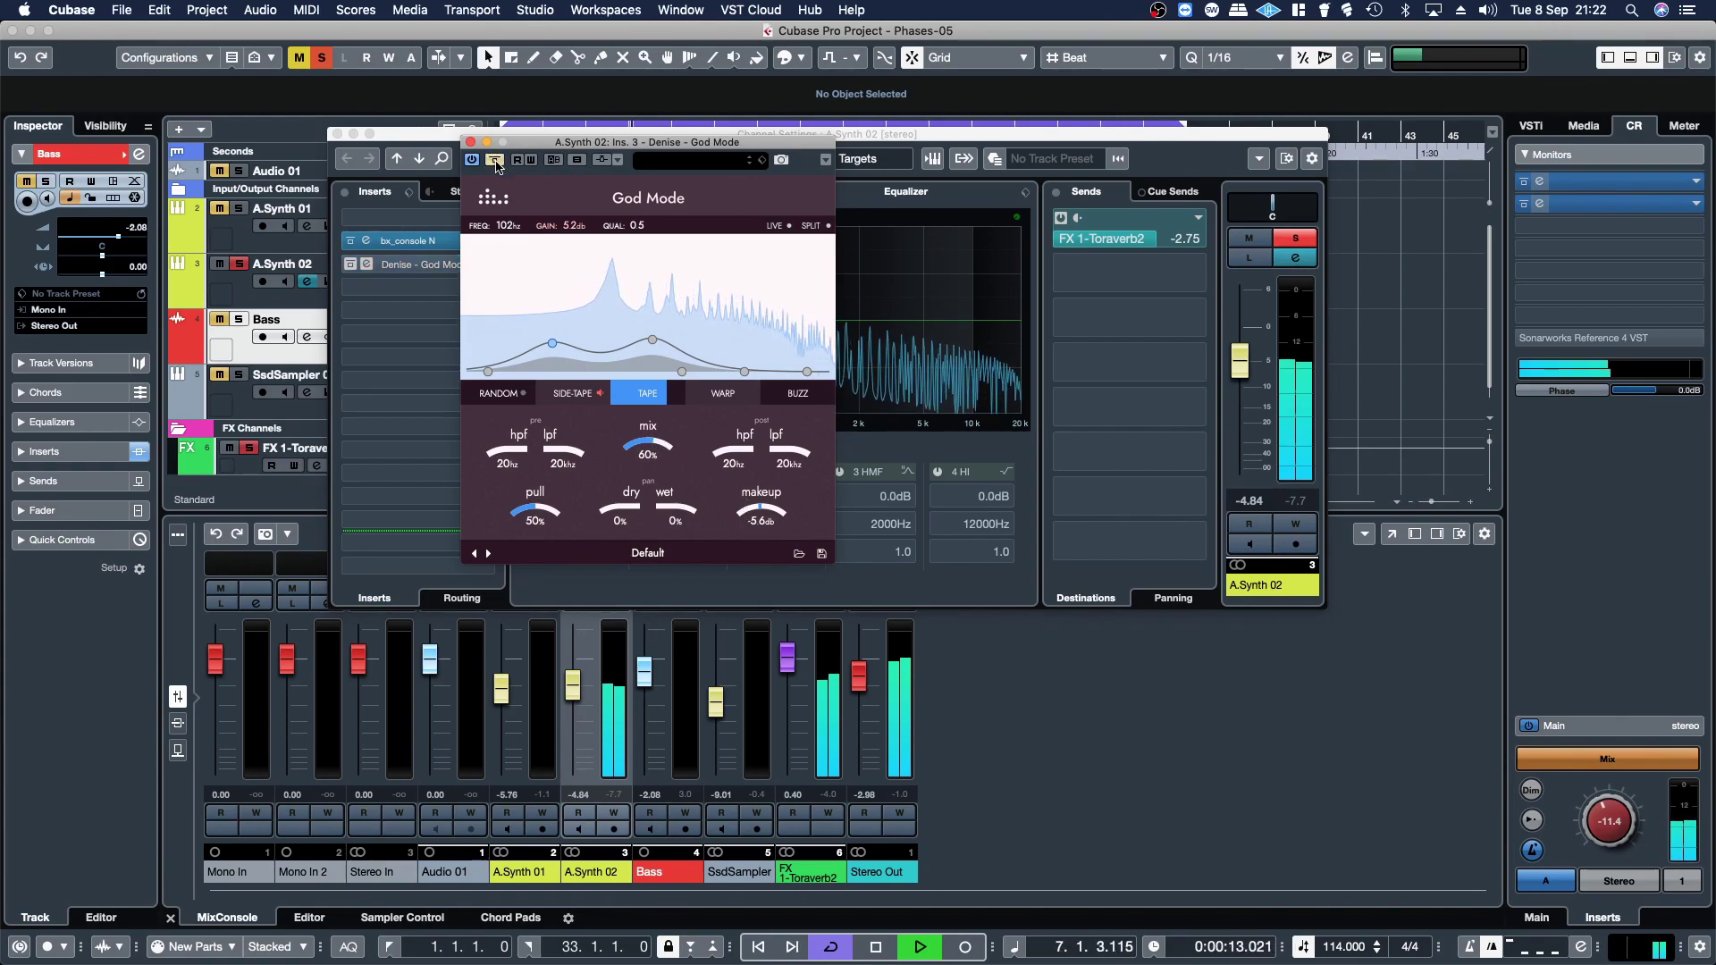
pyautogui.click(495, 161)
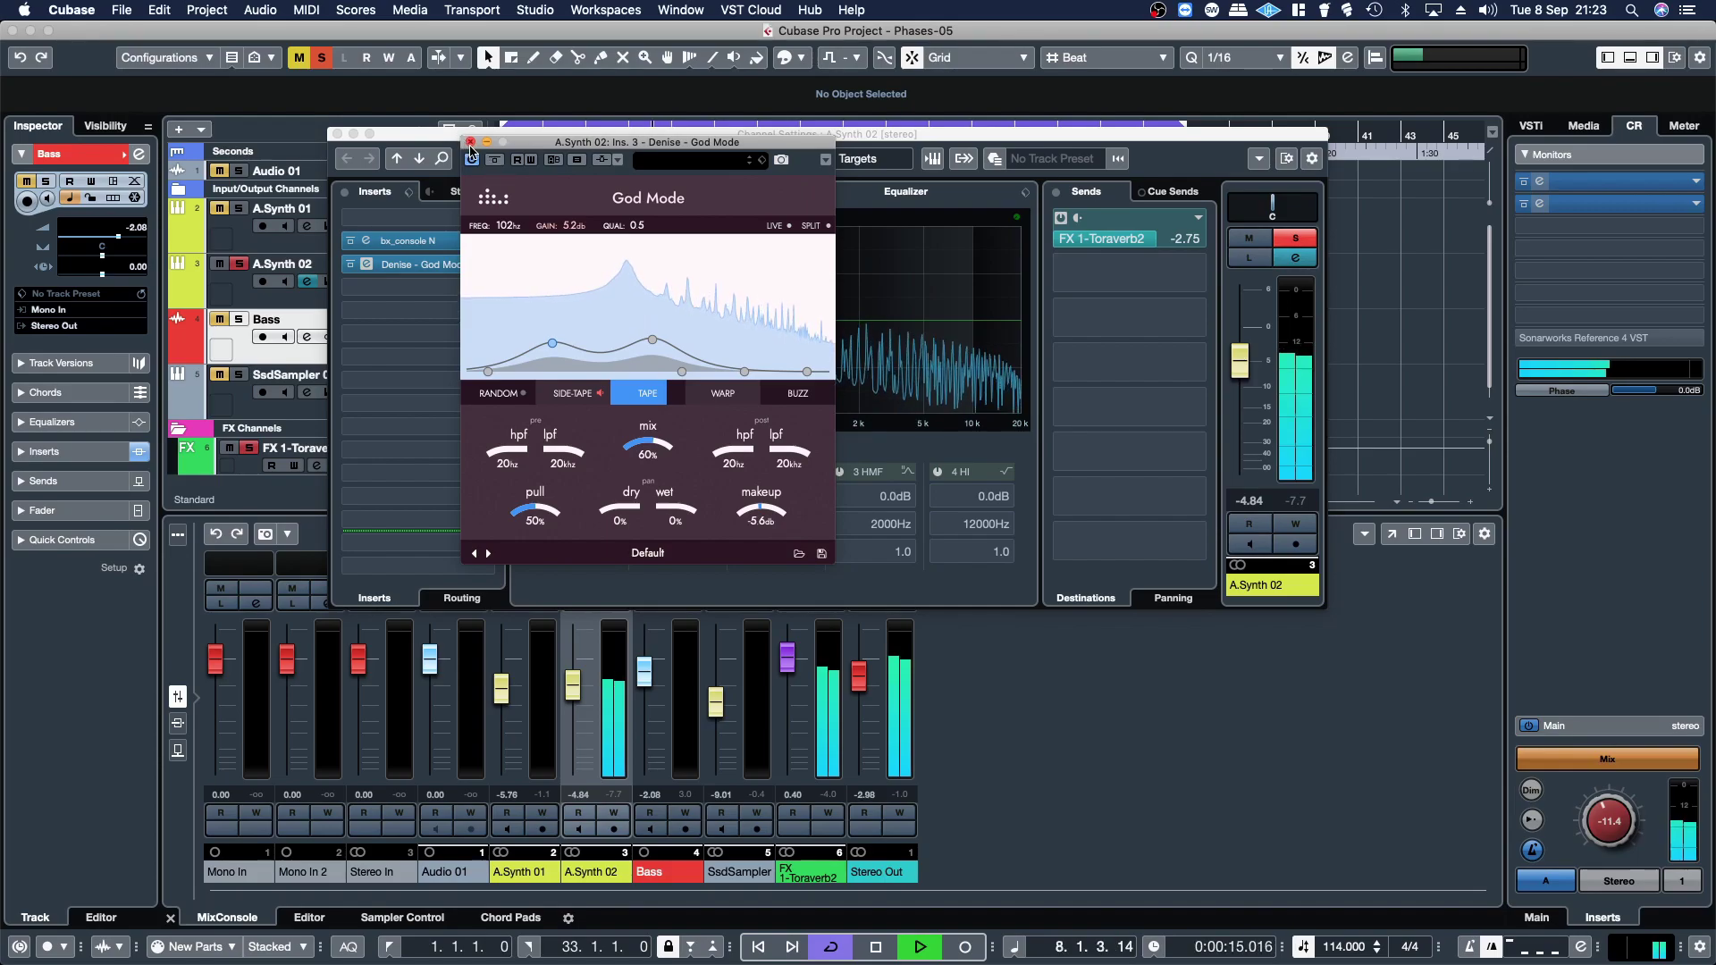
# - Unsolo A.Synth 02 and close its God Mode and channel settings windows
pyautogui.click(470, 143)
pyautogui.click(1295, 237)
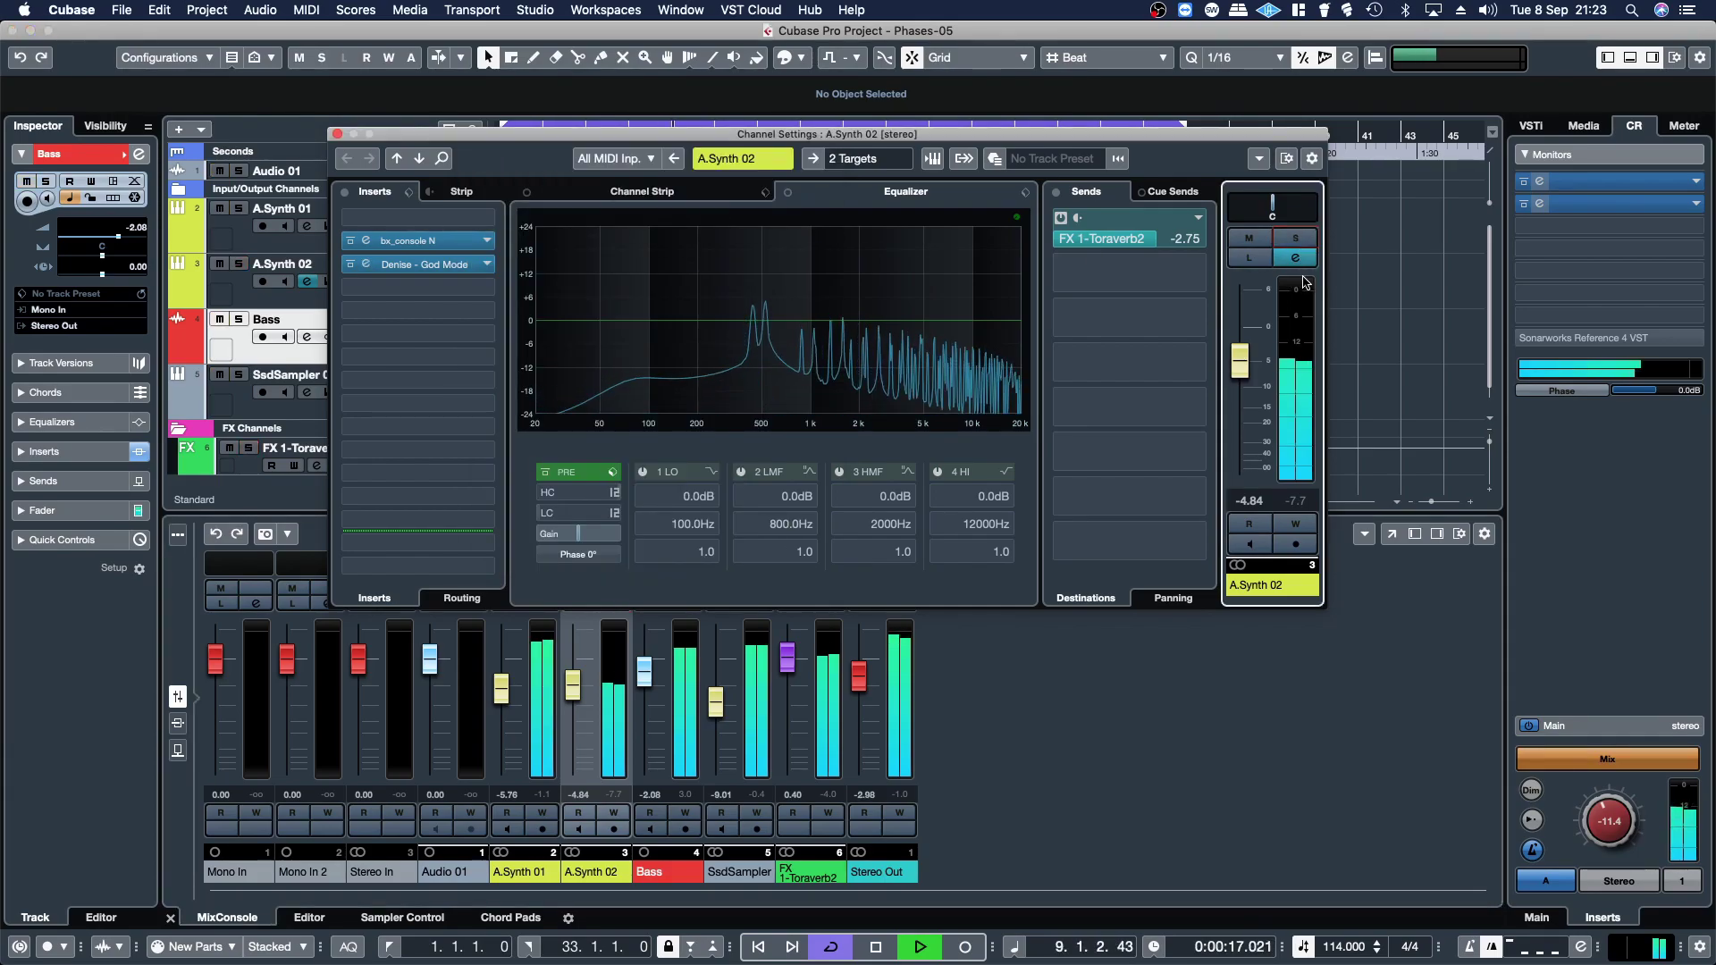
pyautogui.click(337, 133)
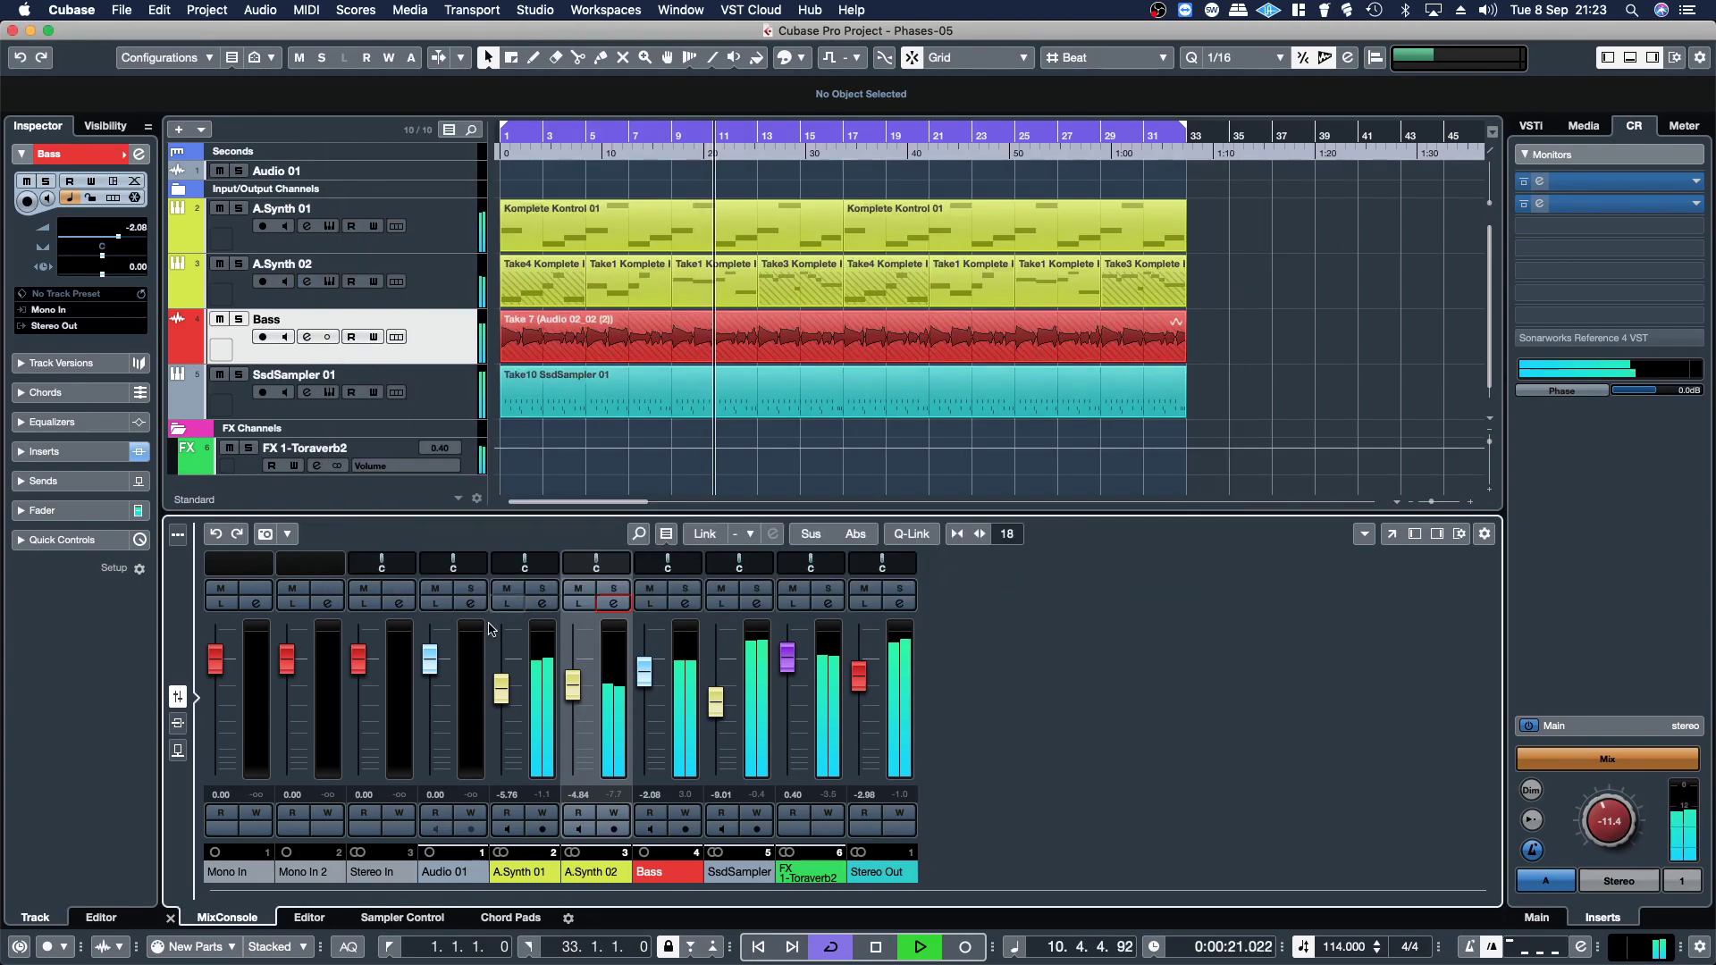
# - Retune A.Synth 01's God Mode bands to 6.7 dB at 1.2 kHz and 6.3 dB at 117 Hz, and close its windows
pyautogui.click(542, 603)
pyautogui.click(438, 292)
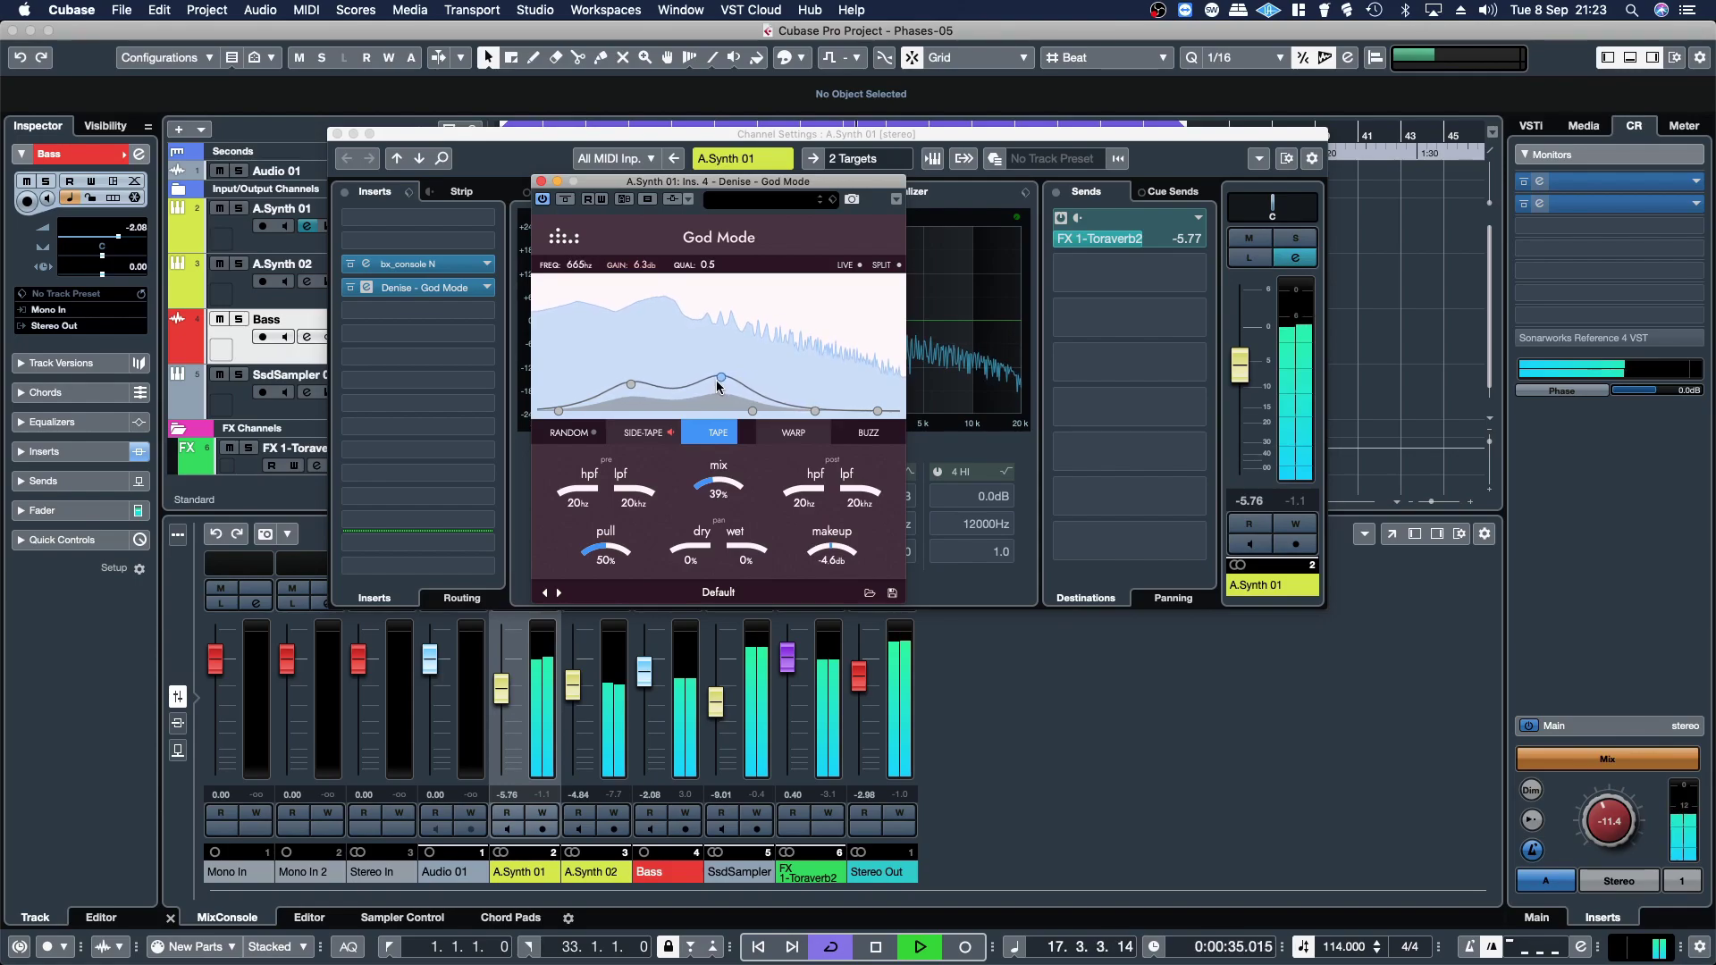
pyautogui.moveTo(713, 386); pyautogui.dragTo(756, 388)
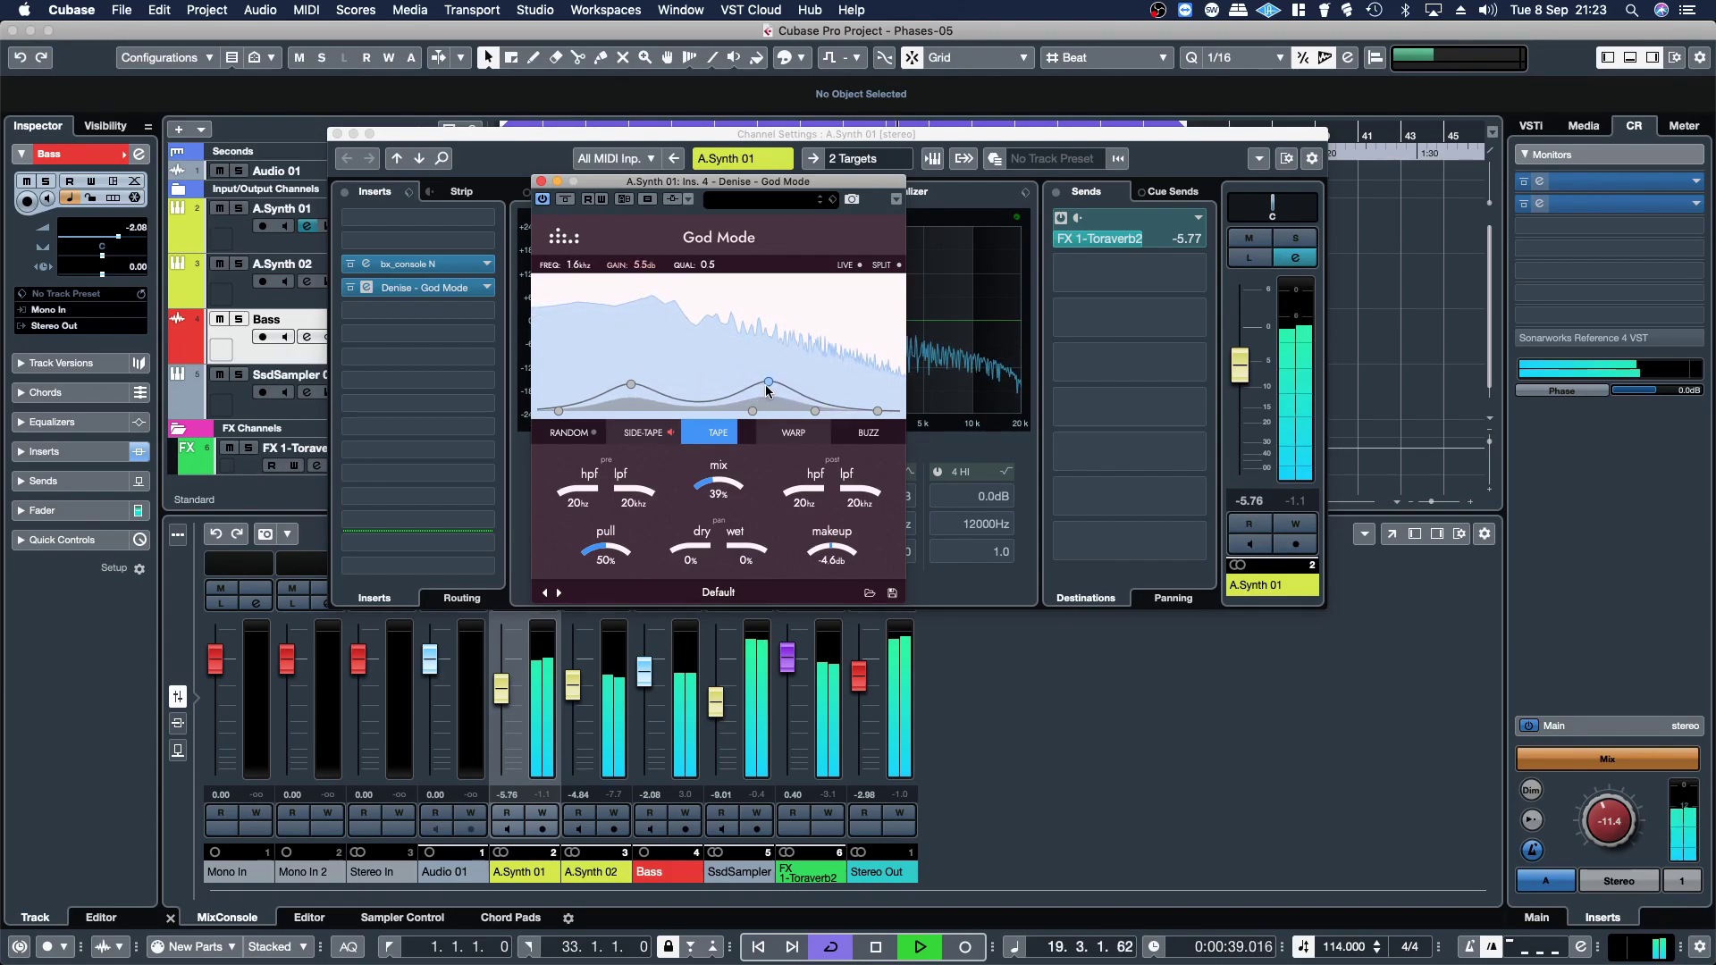
pyautogui.moveTo(764, 390); pyautogui.dragTo(759, 388)
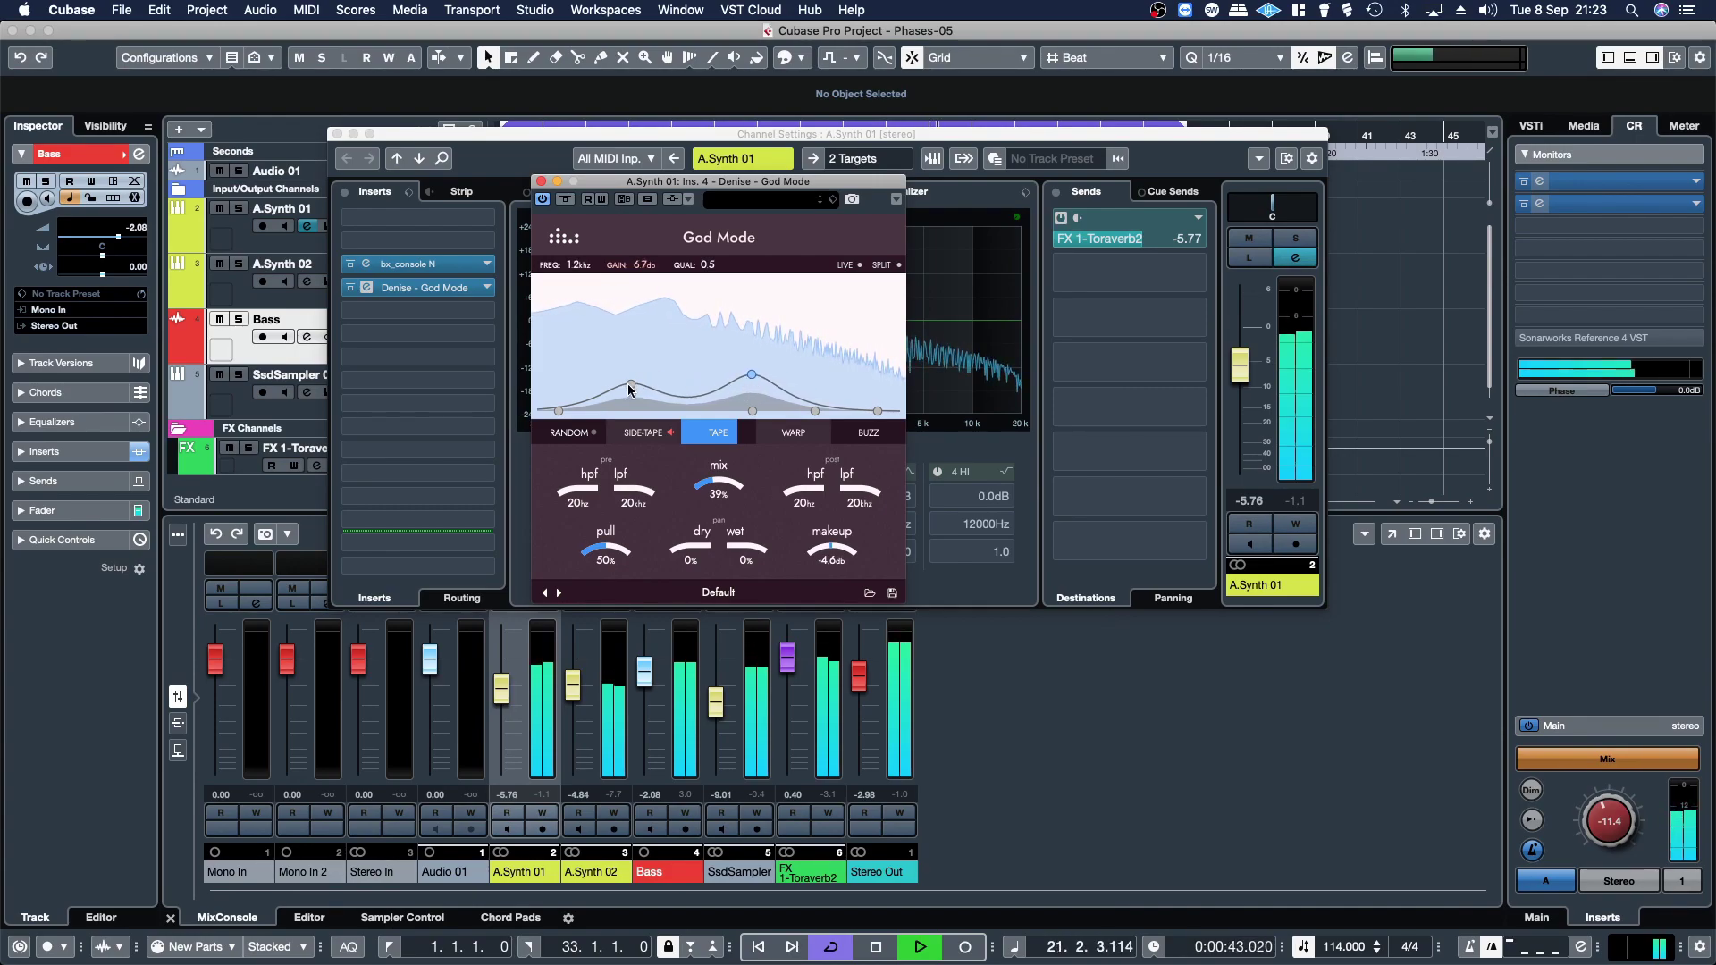
pyautogui.click(541, 182)
pyautogui.click(338, 134)
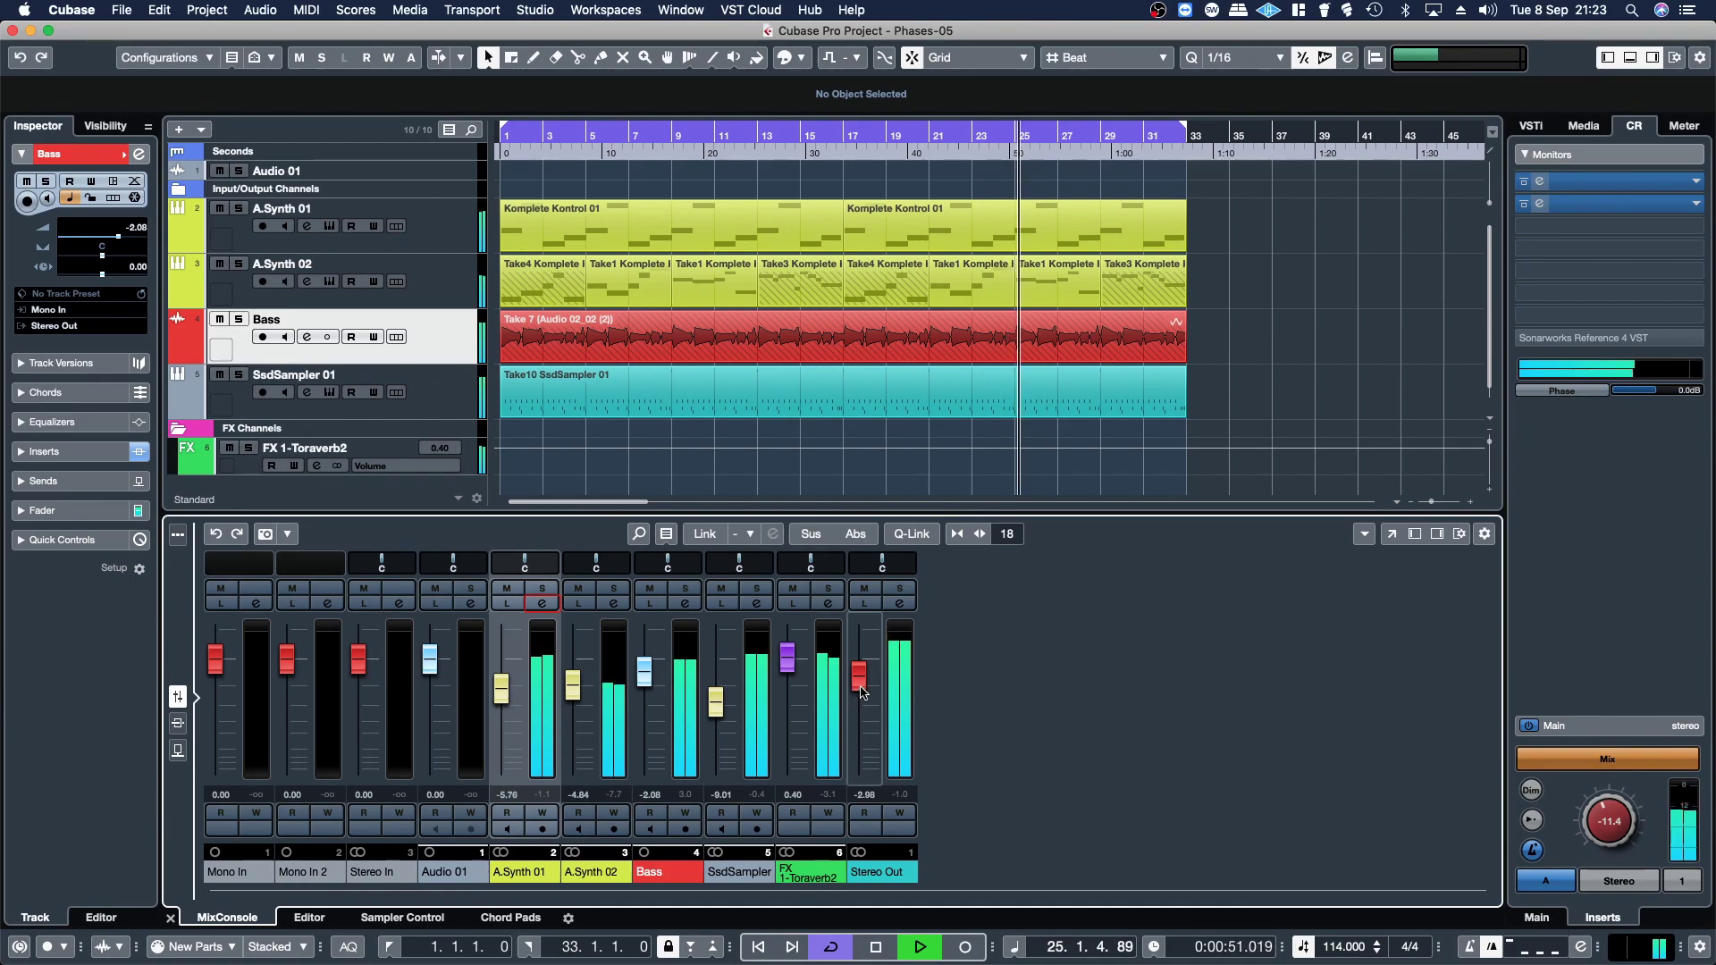
# - Check the Stereo Out's bx_townhouse buss compressor and the mix's frequency curve in Tonal Balance Control 2
pyautogui.click(899, 604)
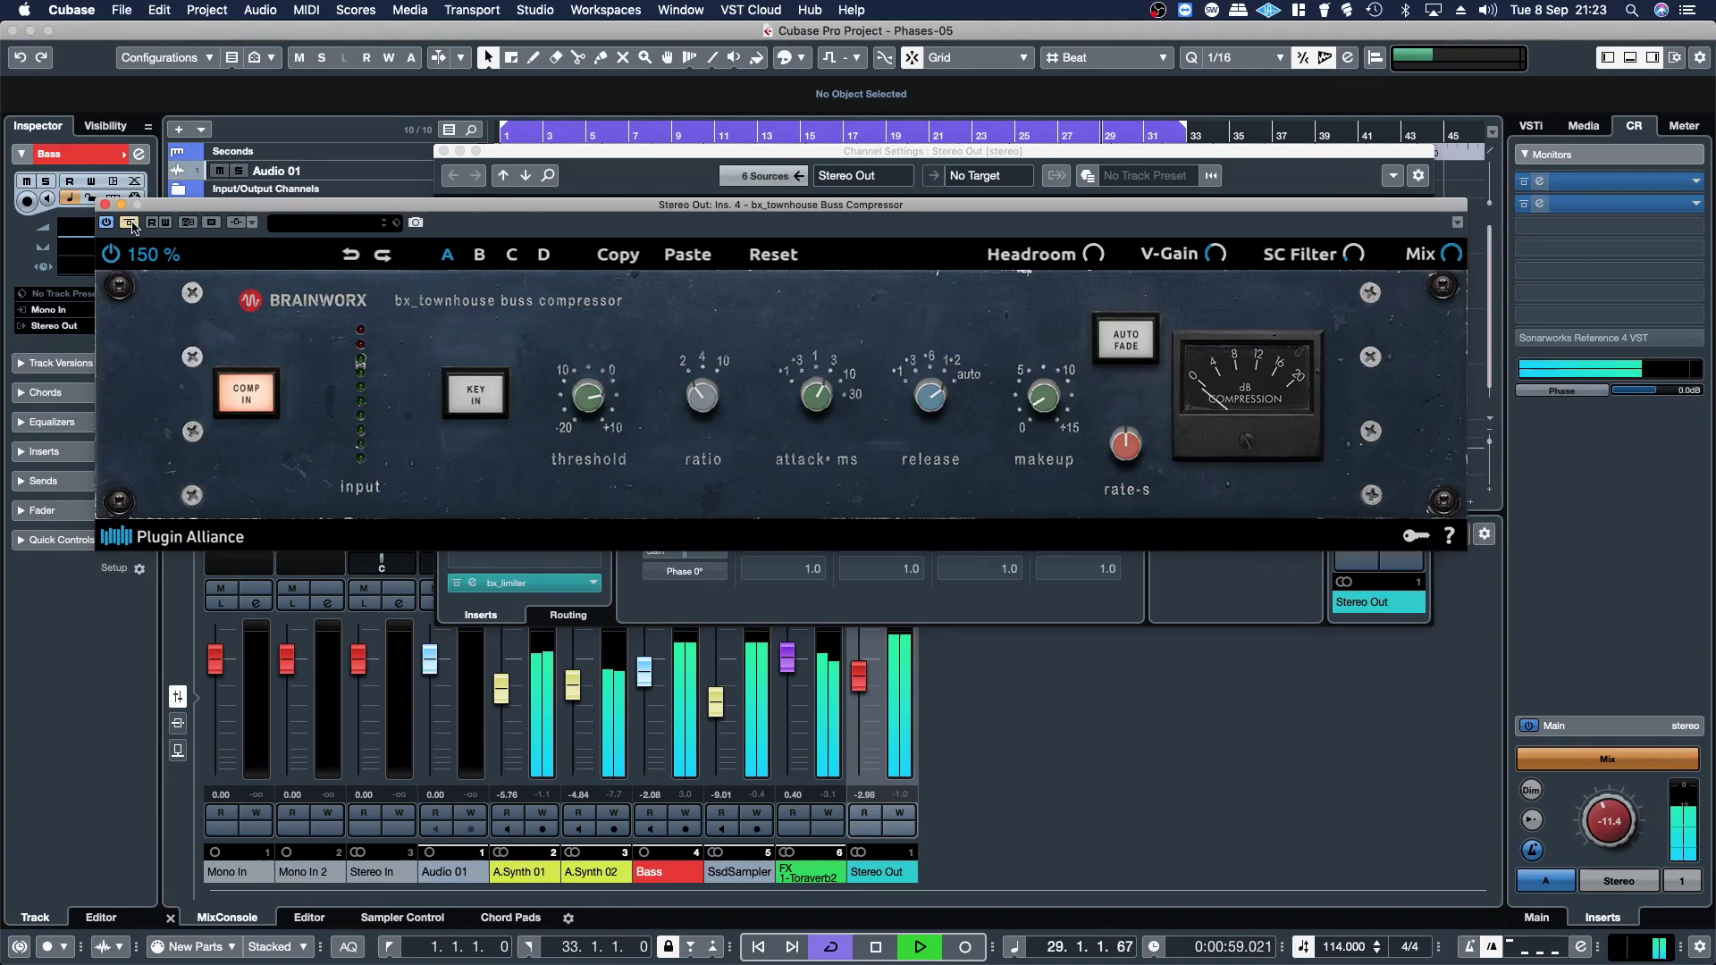
pyautogui.click(105, 205)
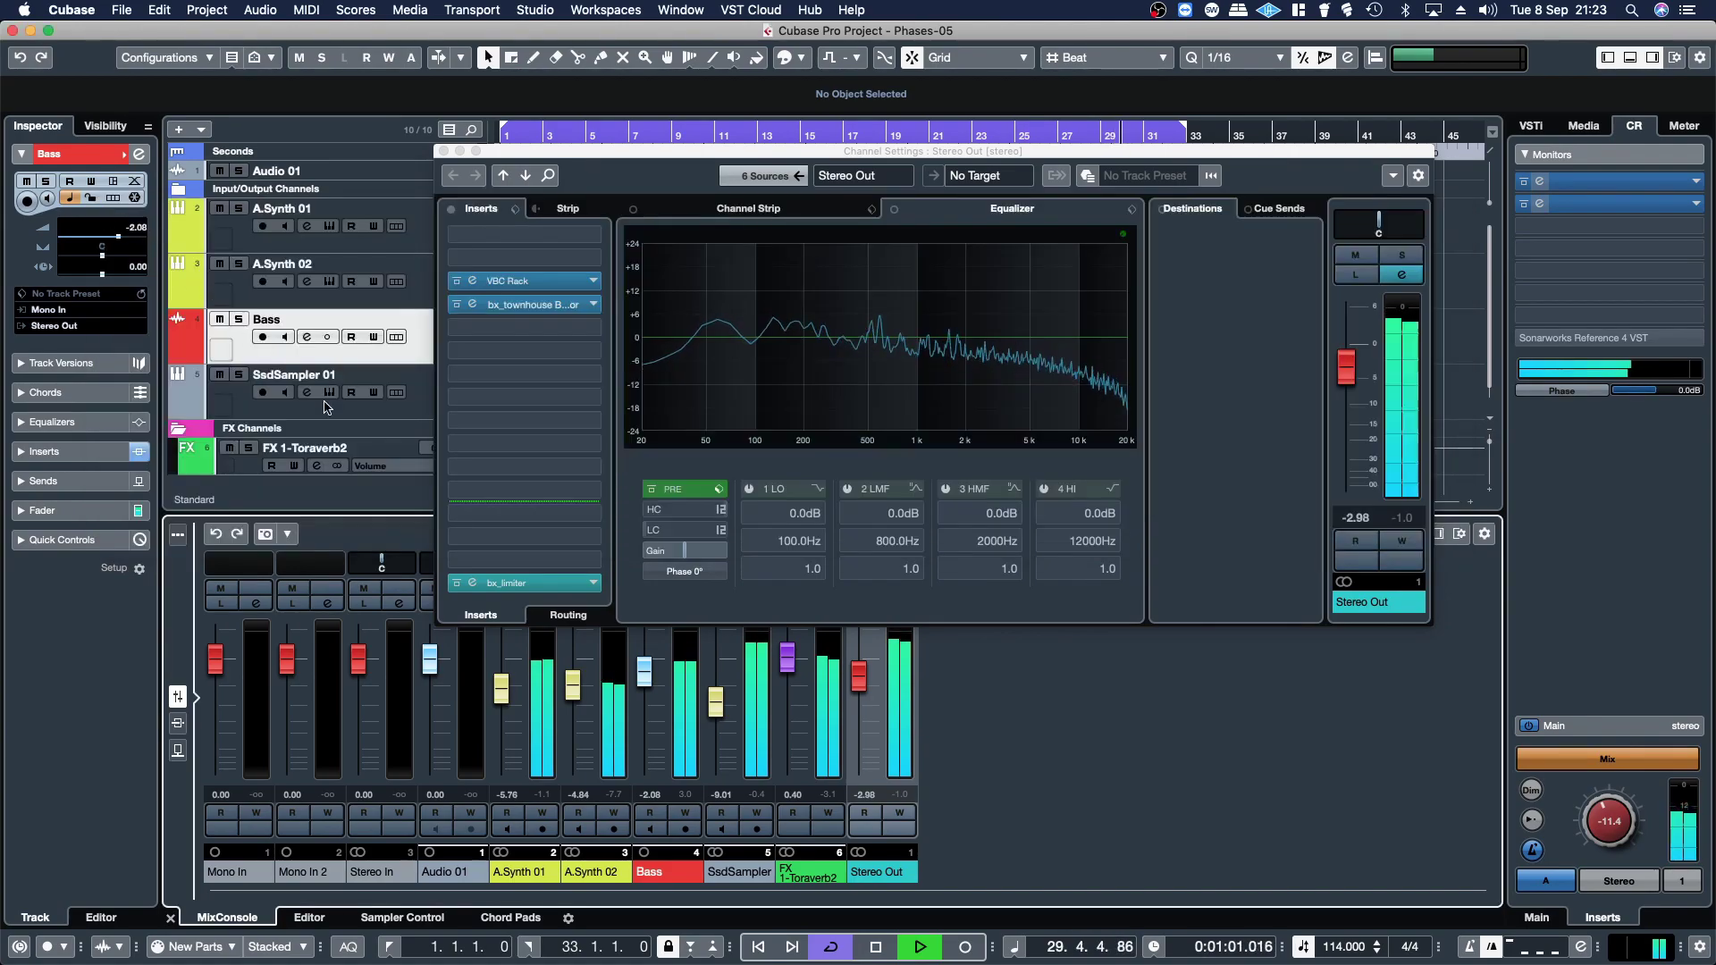
pyautogui.click(443, 151)
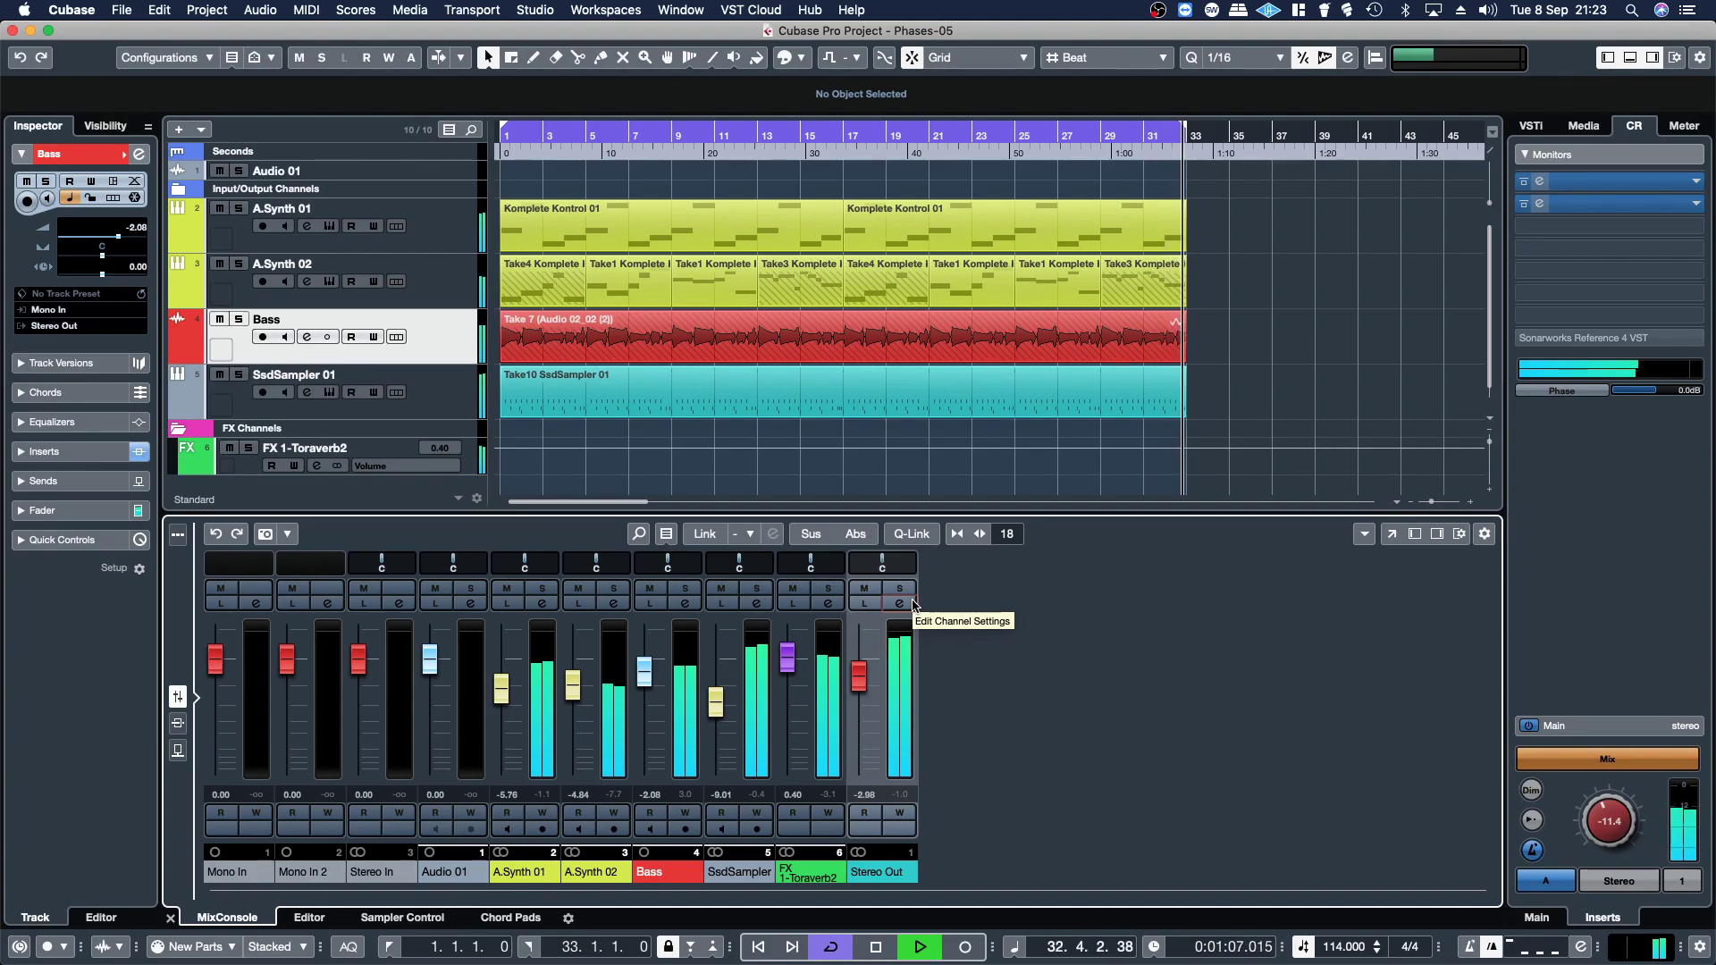
pyautogui.click(1611, 187)
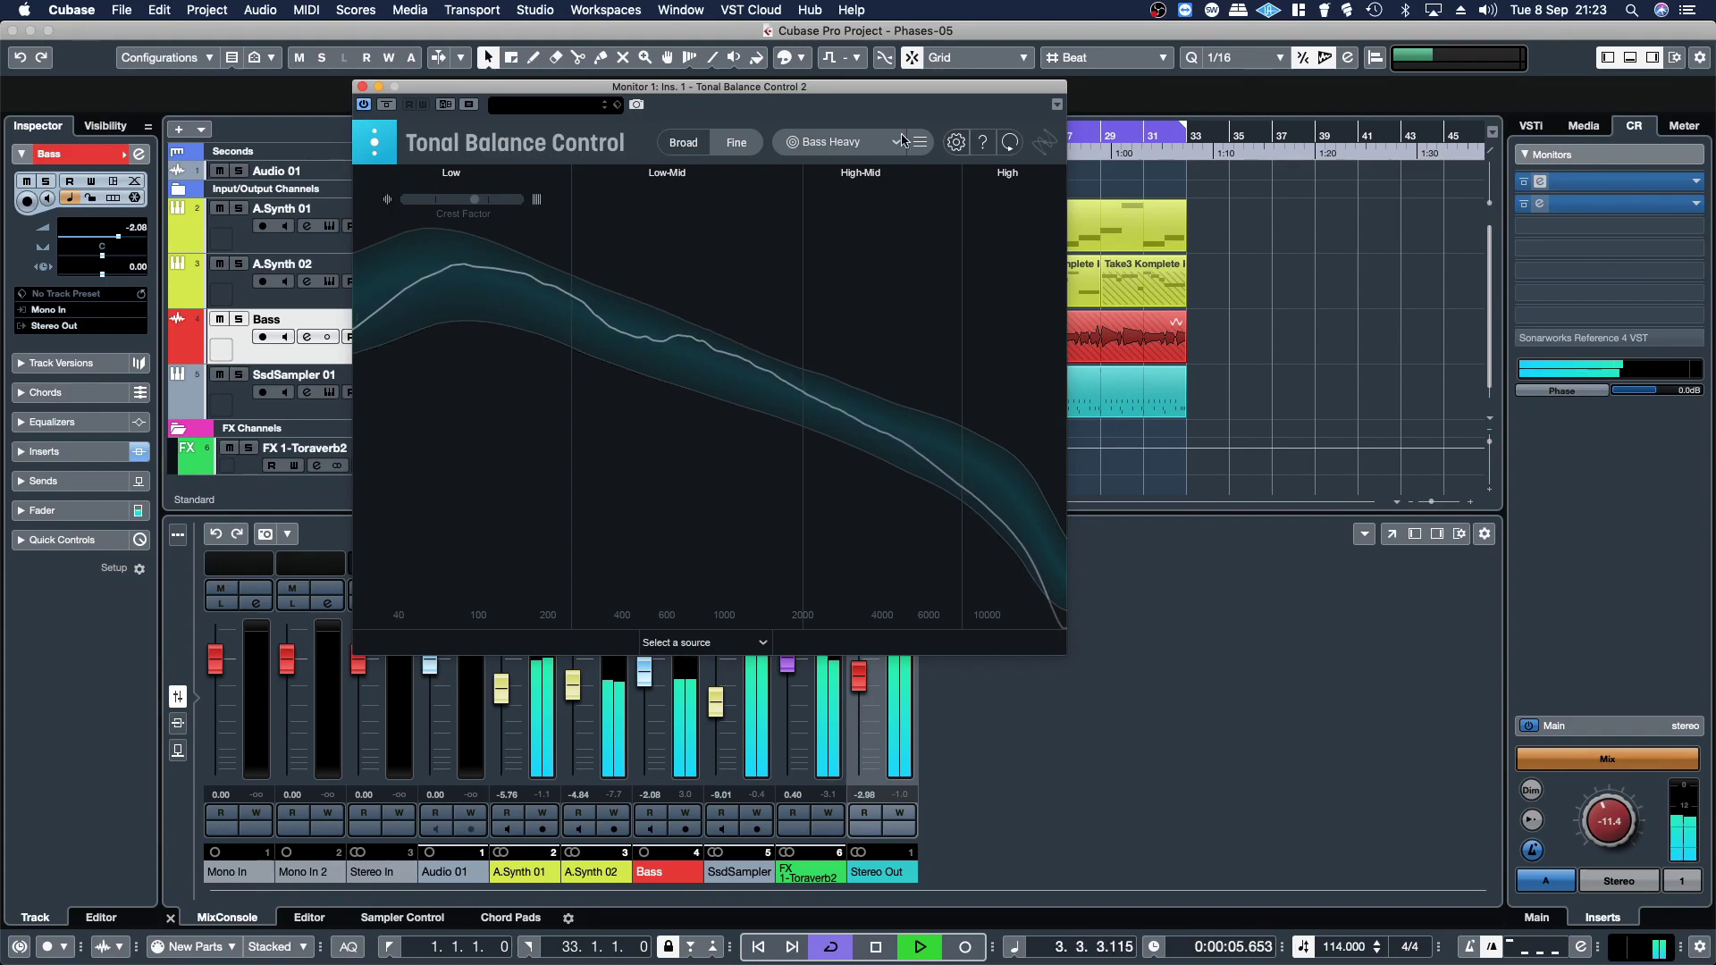
pyautogui.click(362, 87)
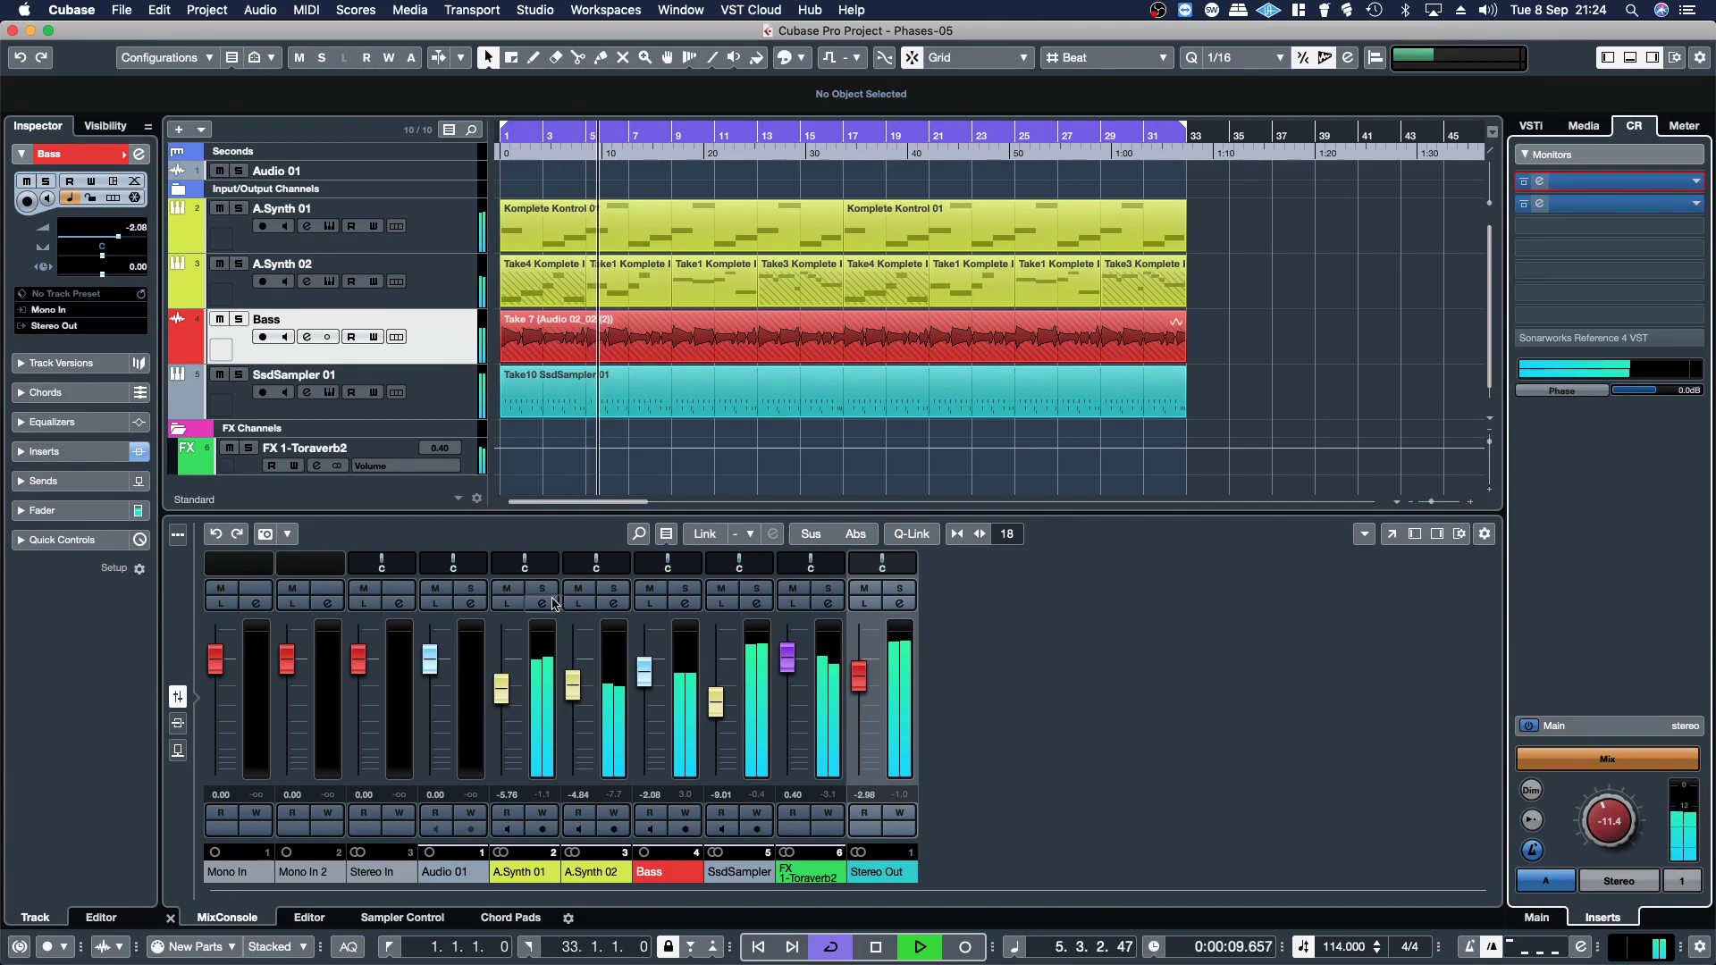
# - Solo the Bass, A.Synth 01 and A.Synth 02 channels together and lower A.Synth 02's fader to -6.24 dB
pyautogui.click(685, 588)
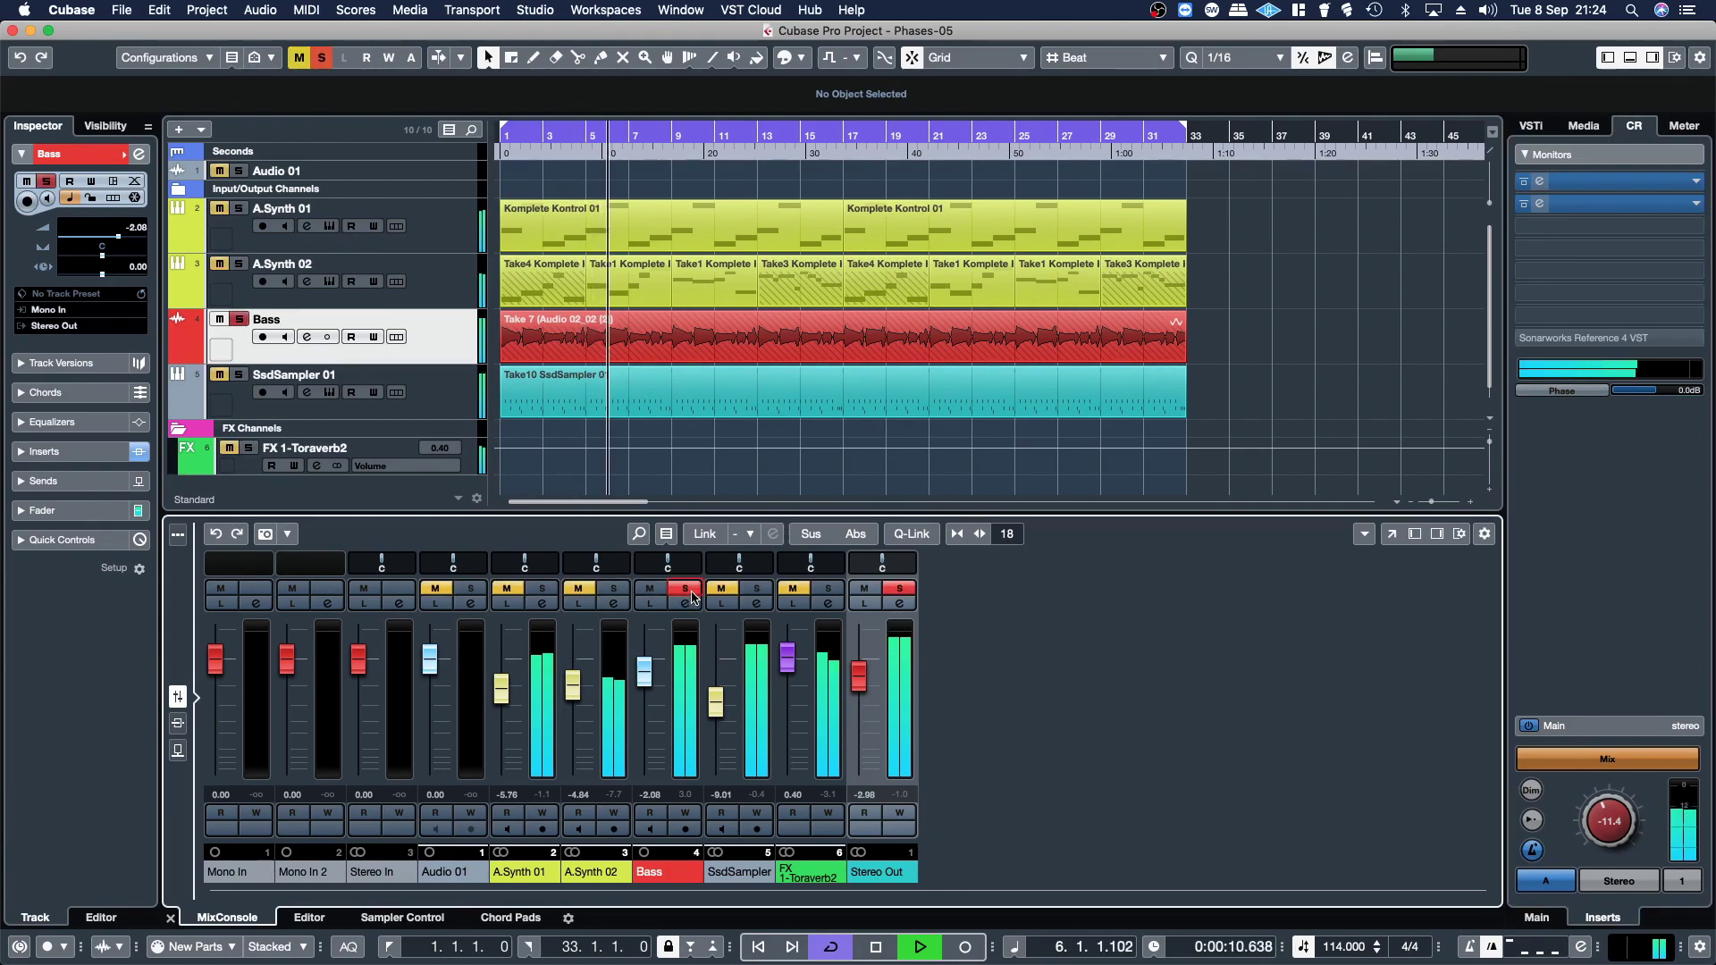
pyautogui.click(542, 588)
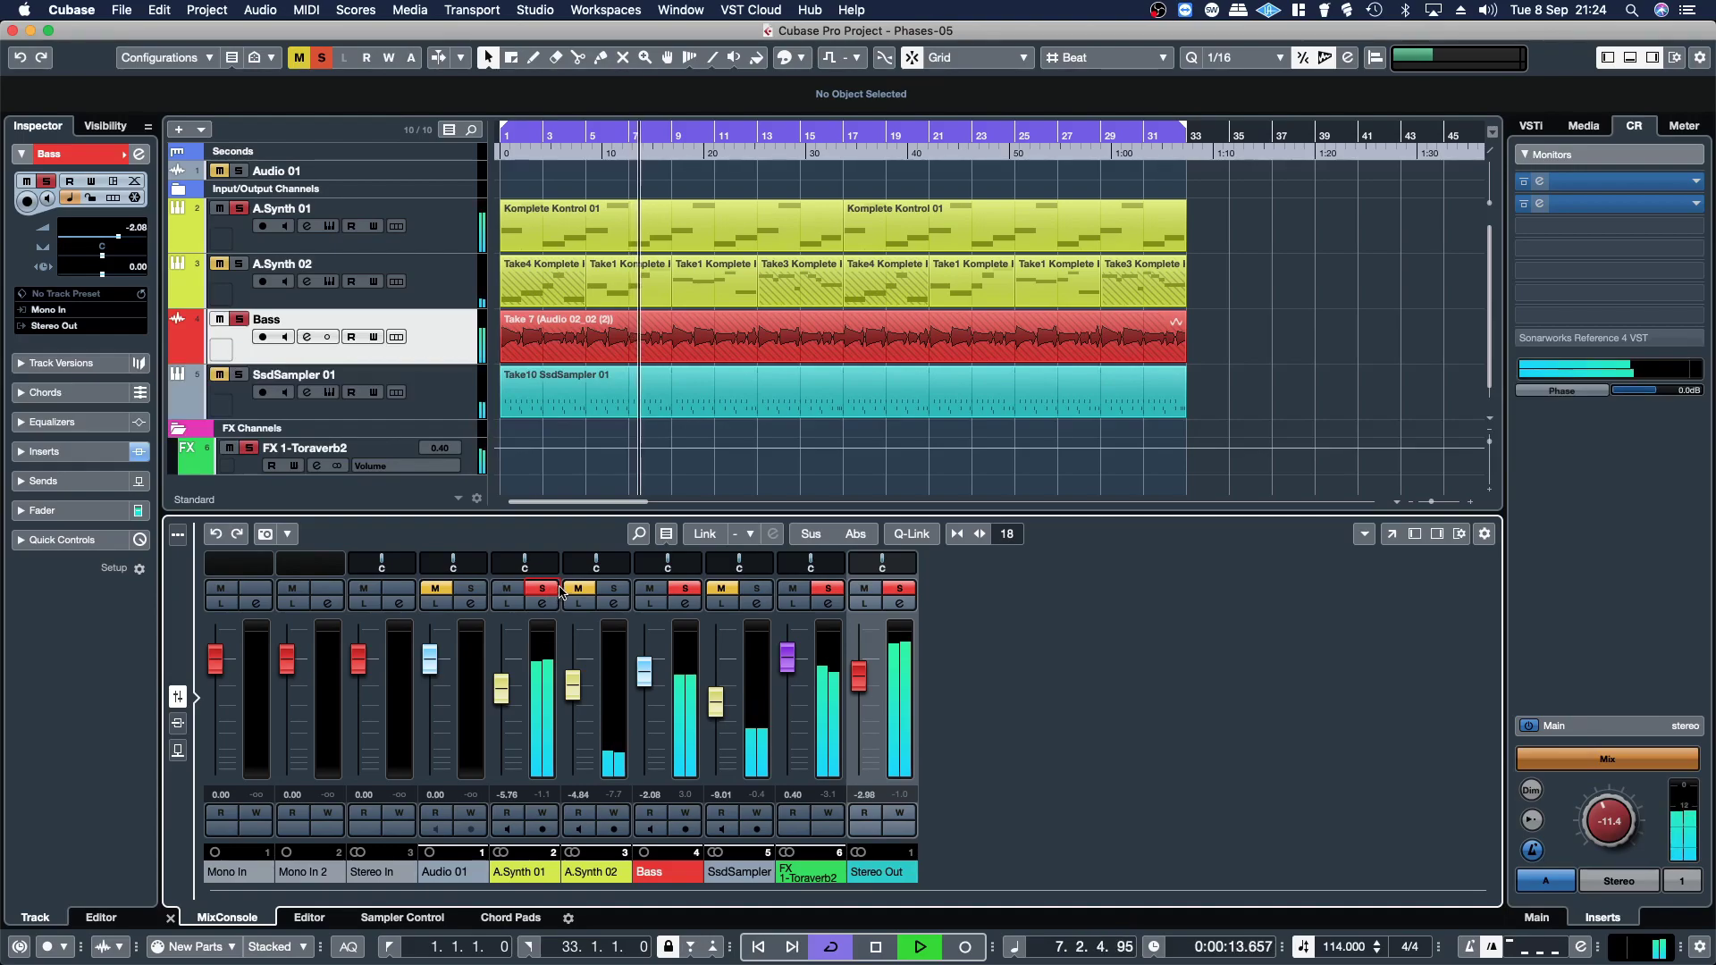
pyautogui.click(614, 589)
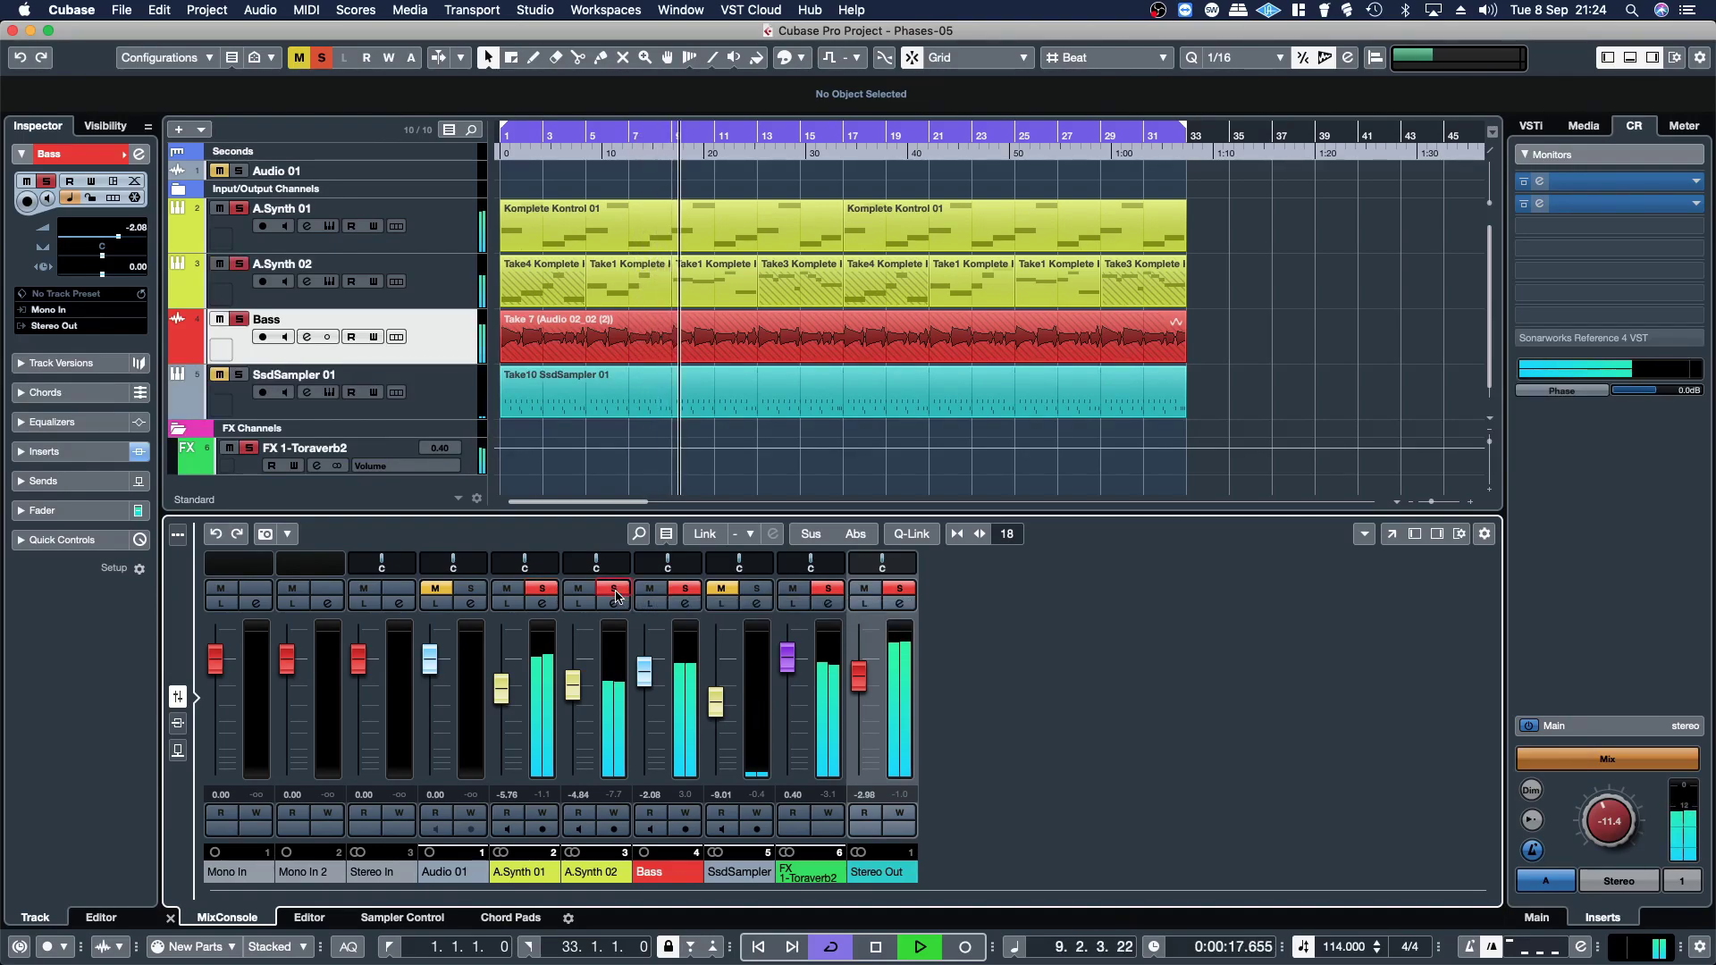
pyautogui.moveTo(575, 685); pyautogui.dragTo(581, 692)
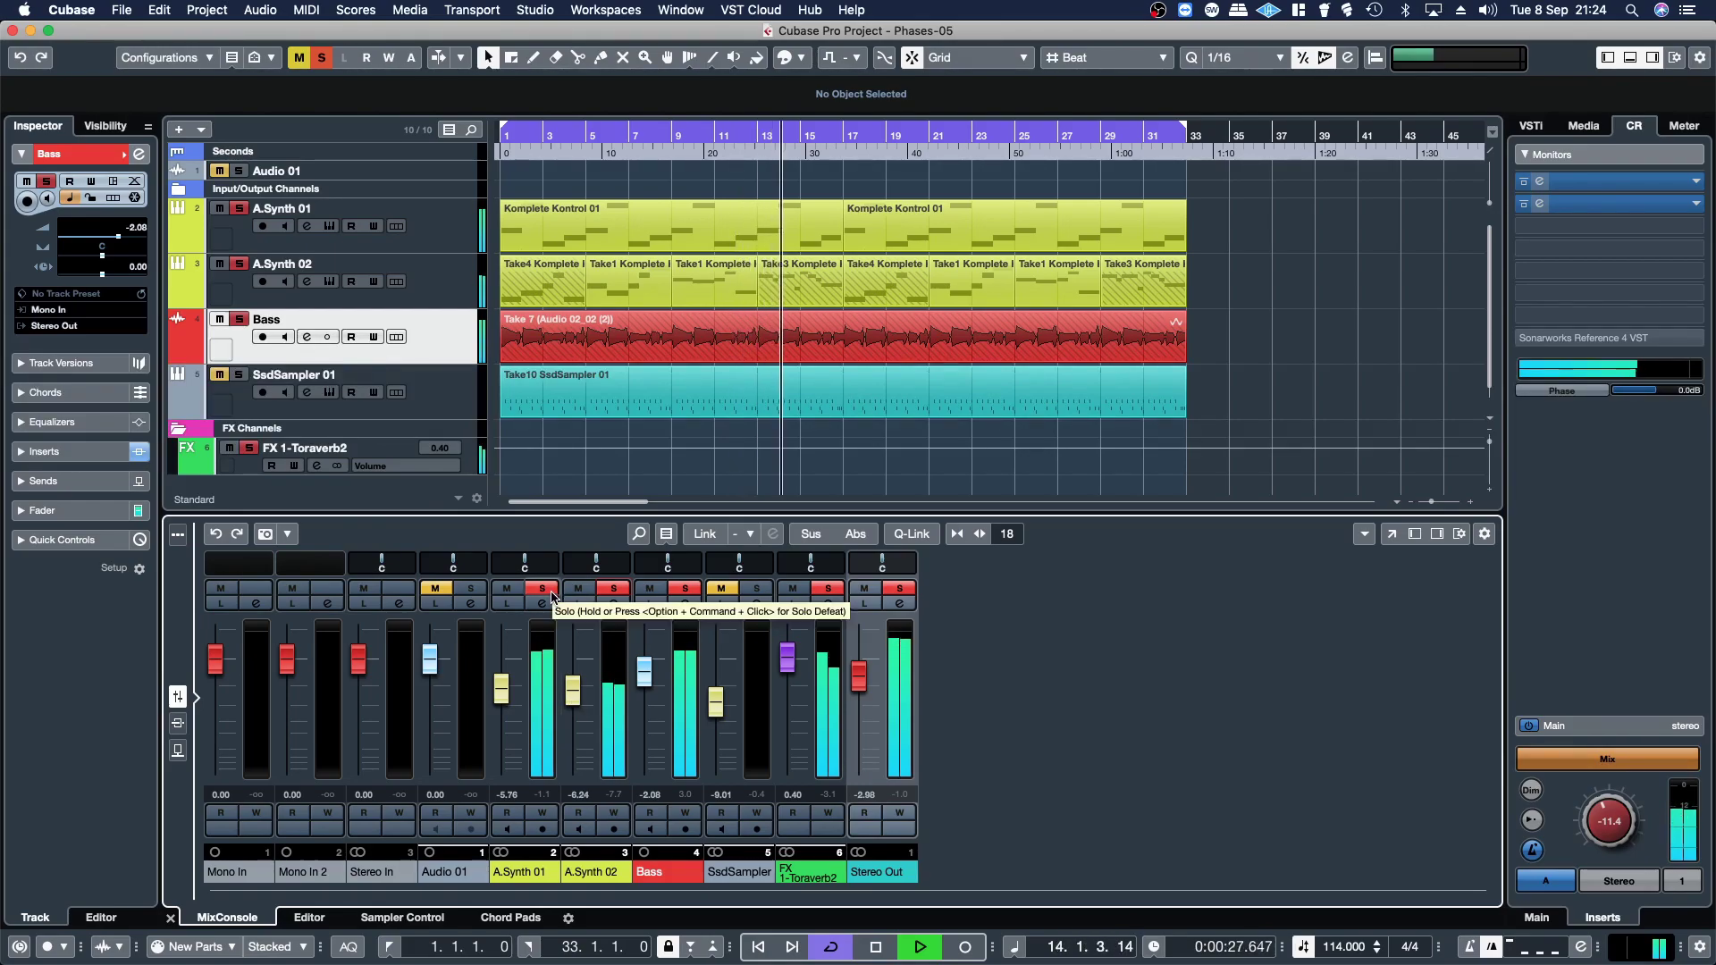
# - Isolate the Bass channel, raise its God Mode mix to 66%, and unsolo it
pyautogui.click(547, 589)
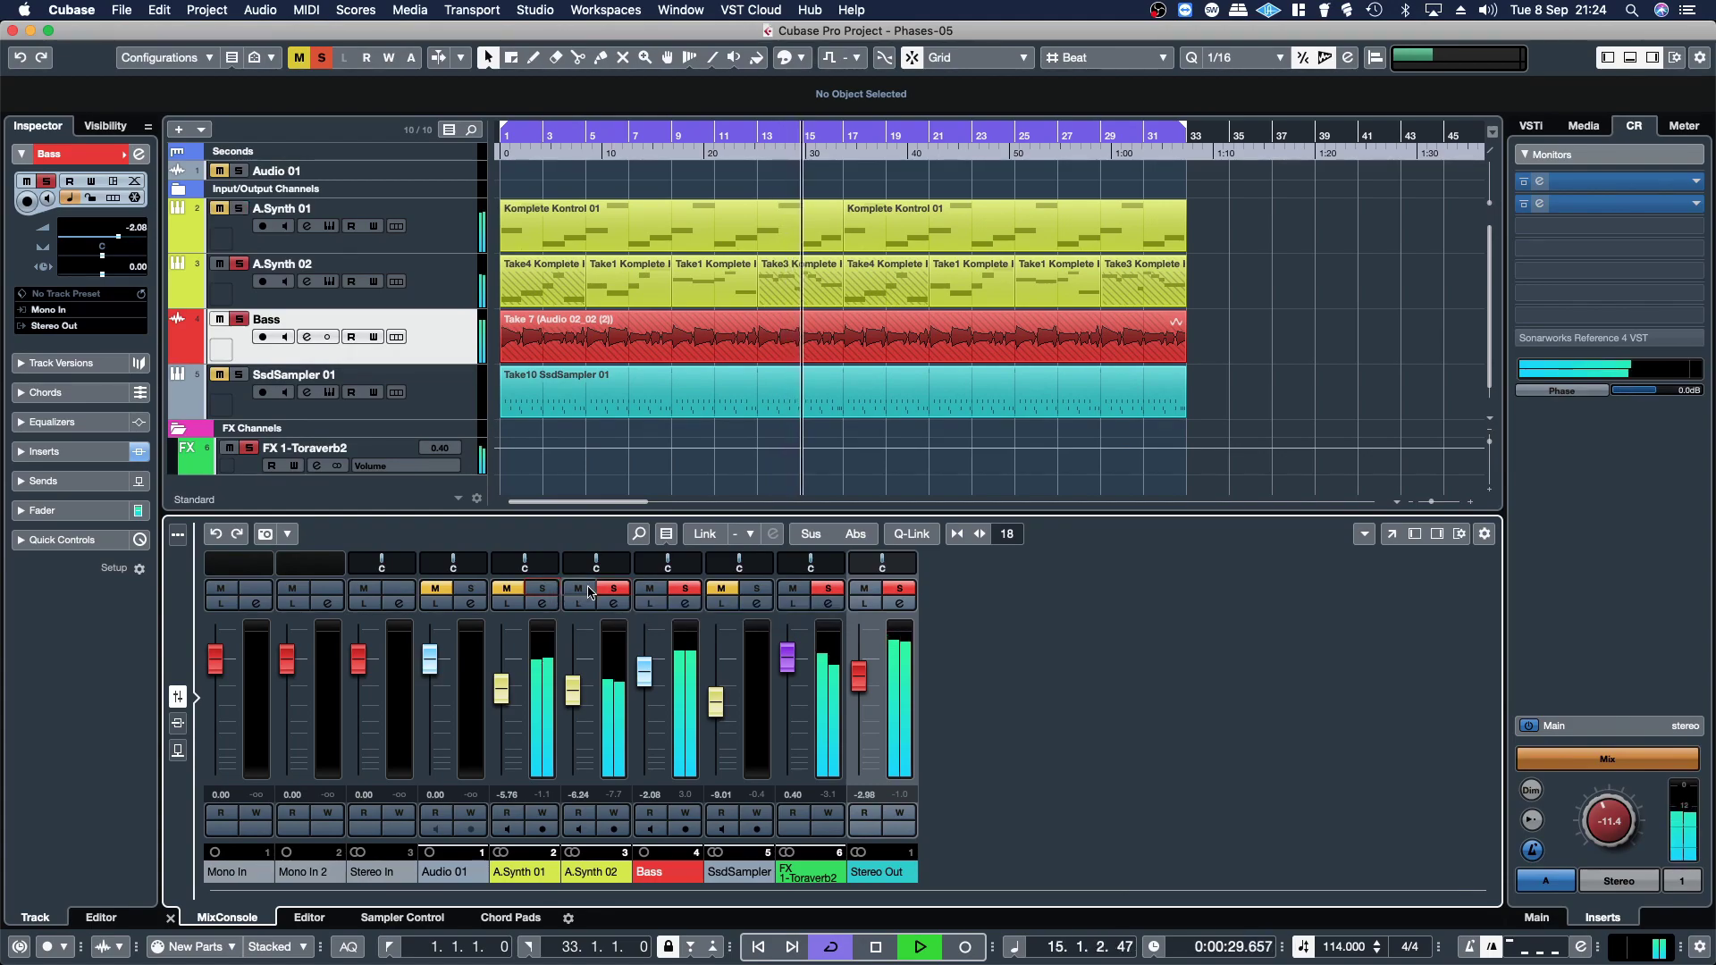
pyautogui.click(614, 589)
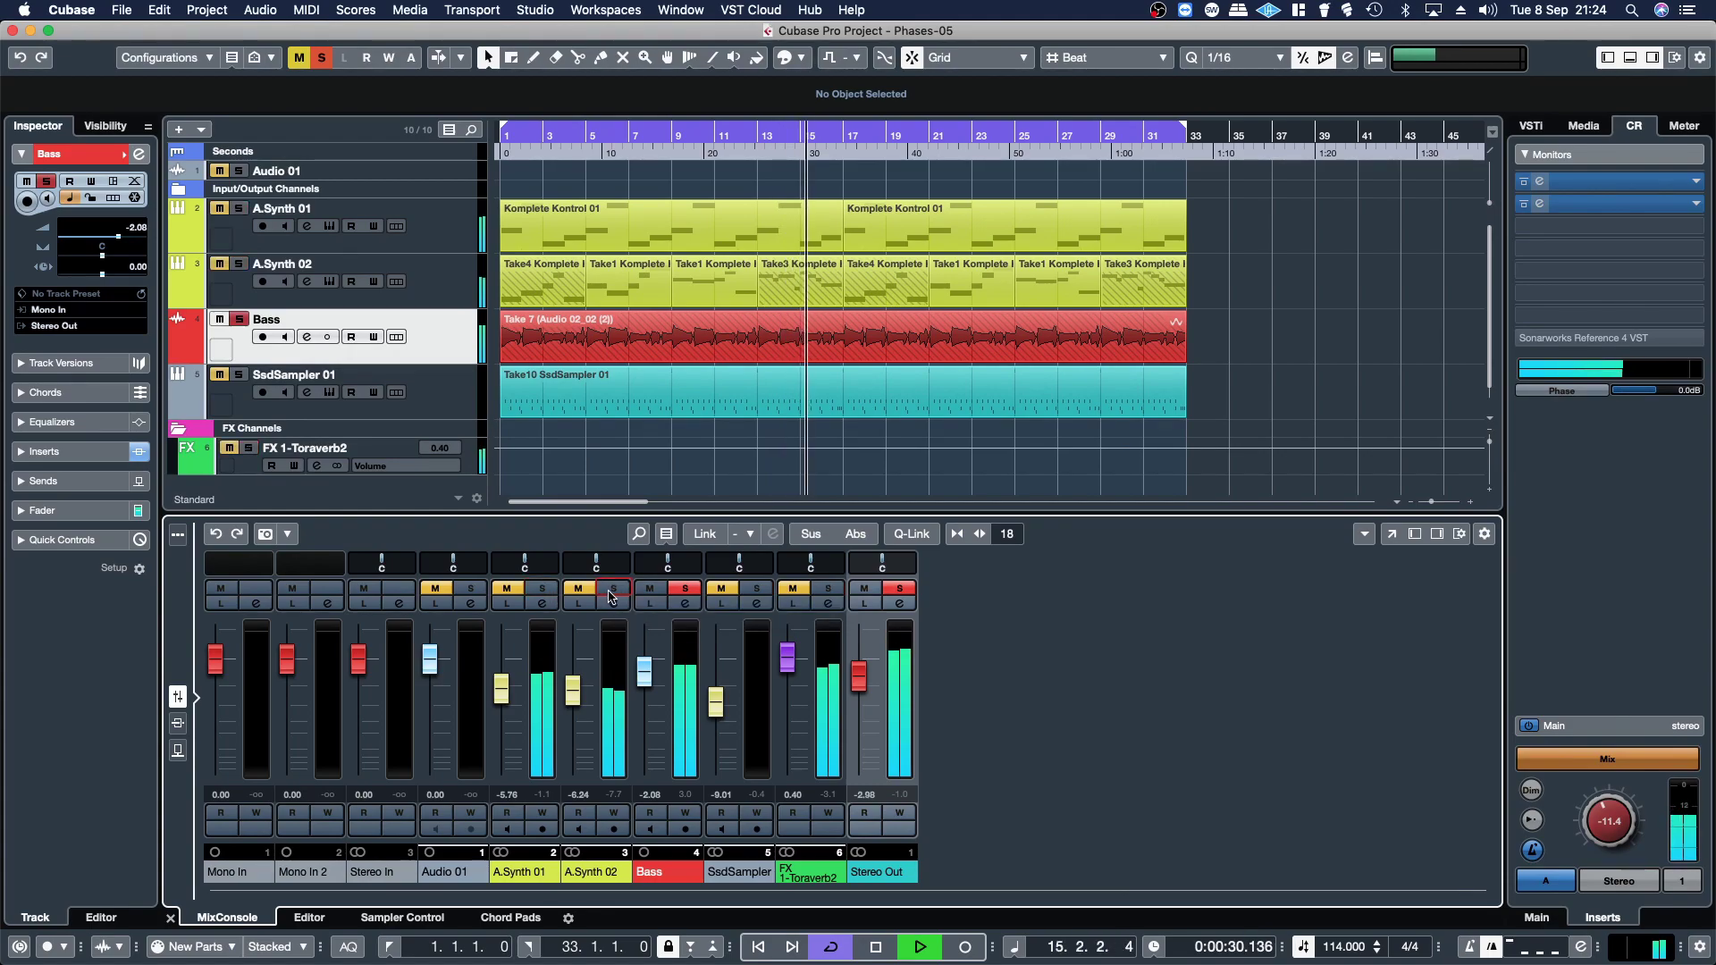
pyautogui.click(685, 605)
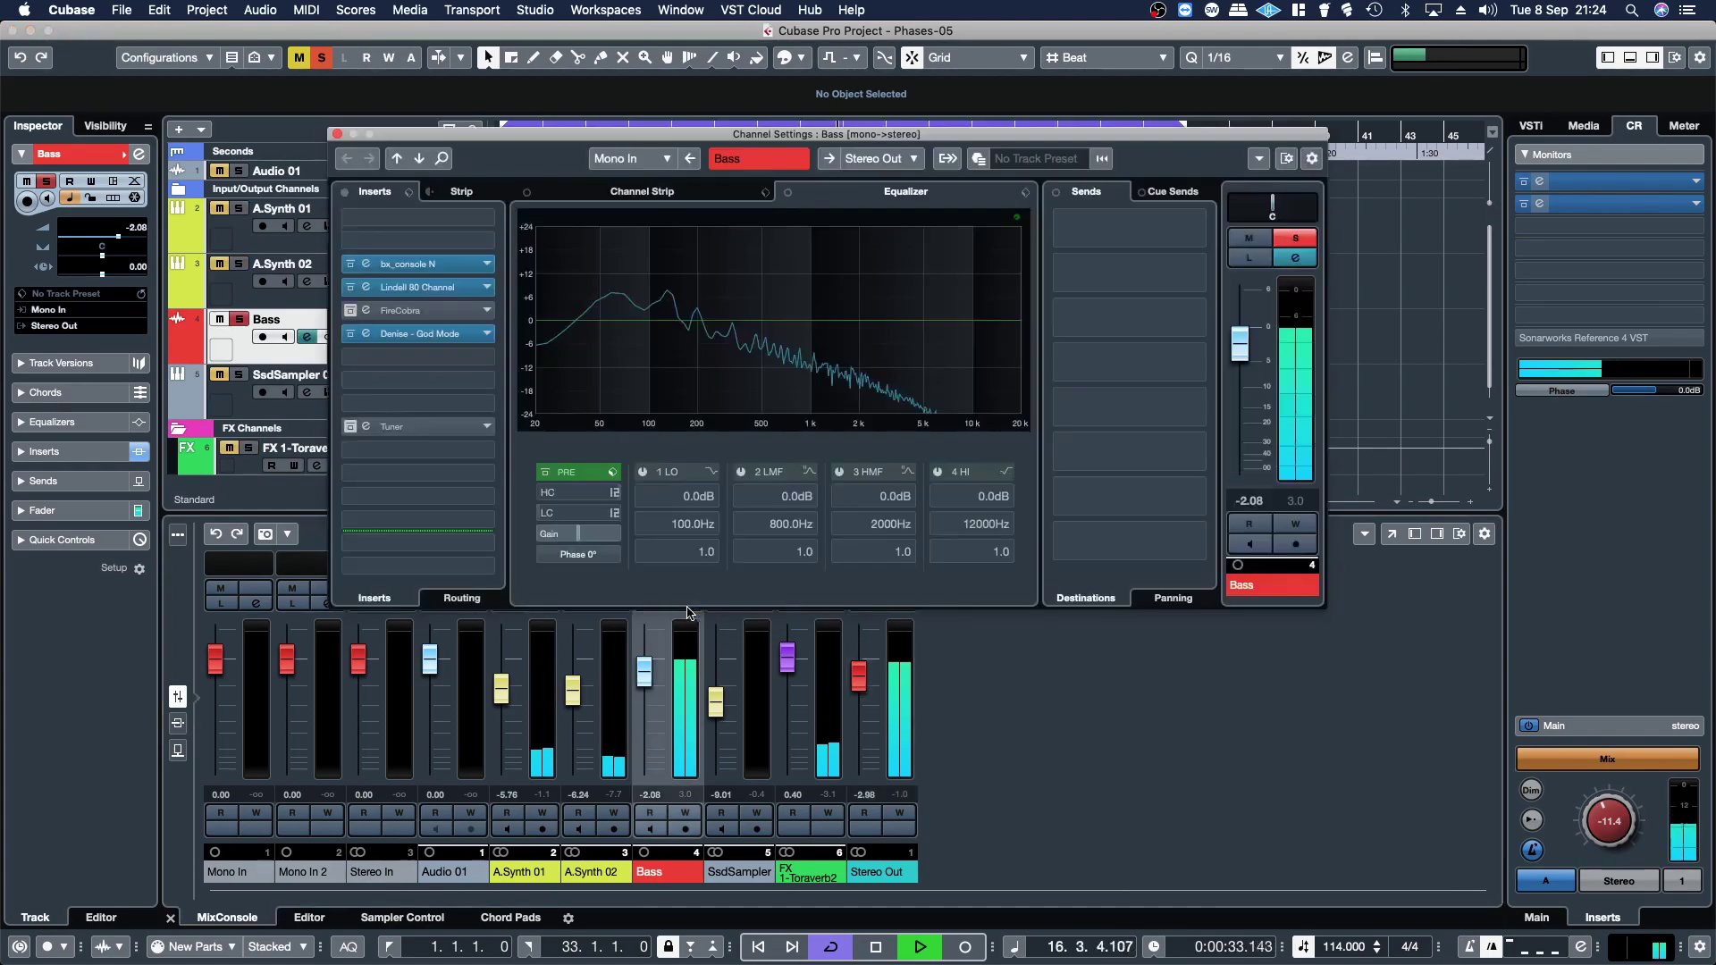
pyautogui.click(436, 334)
pyautogui.moveTo(351, 293); pyautogui.dragTo(297, 333)
pyautogui.moveTo(321, 433); pyautogui.dragTo(319, 440)
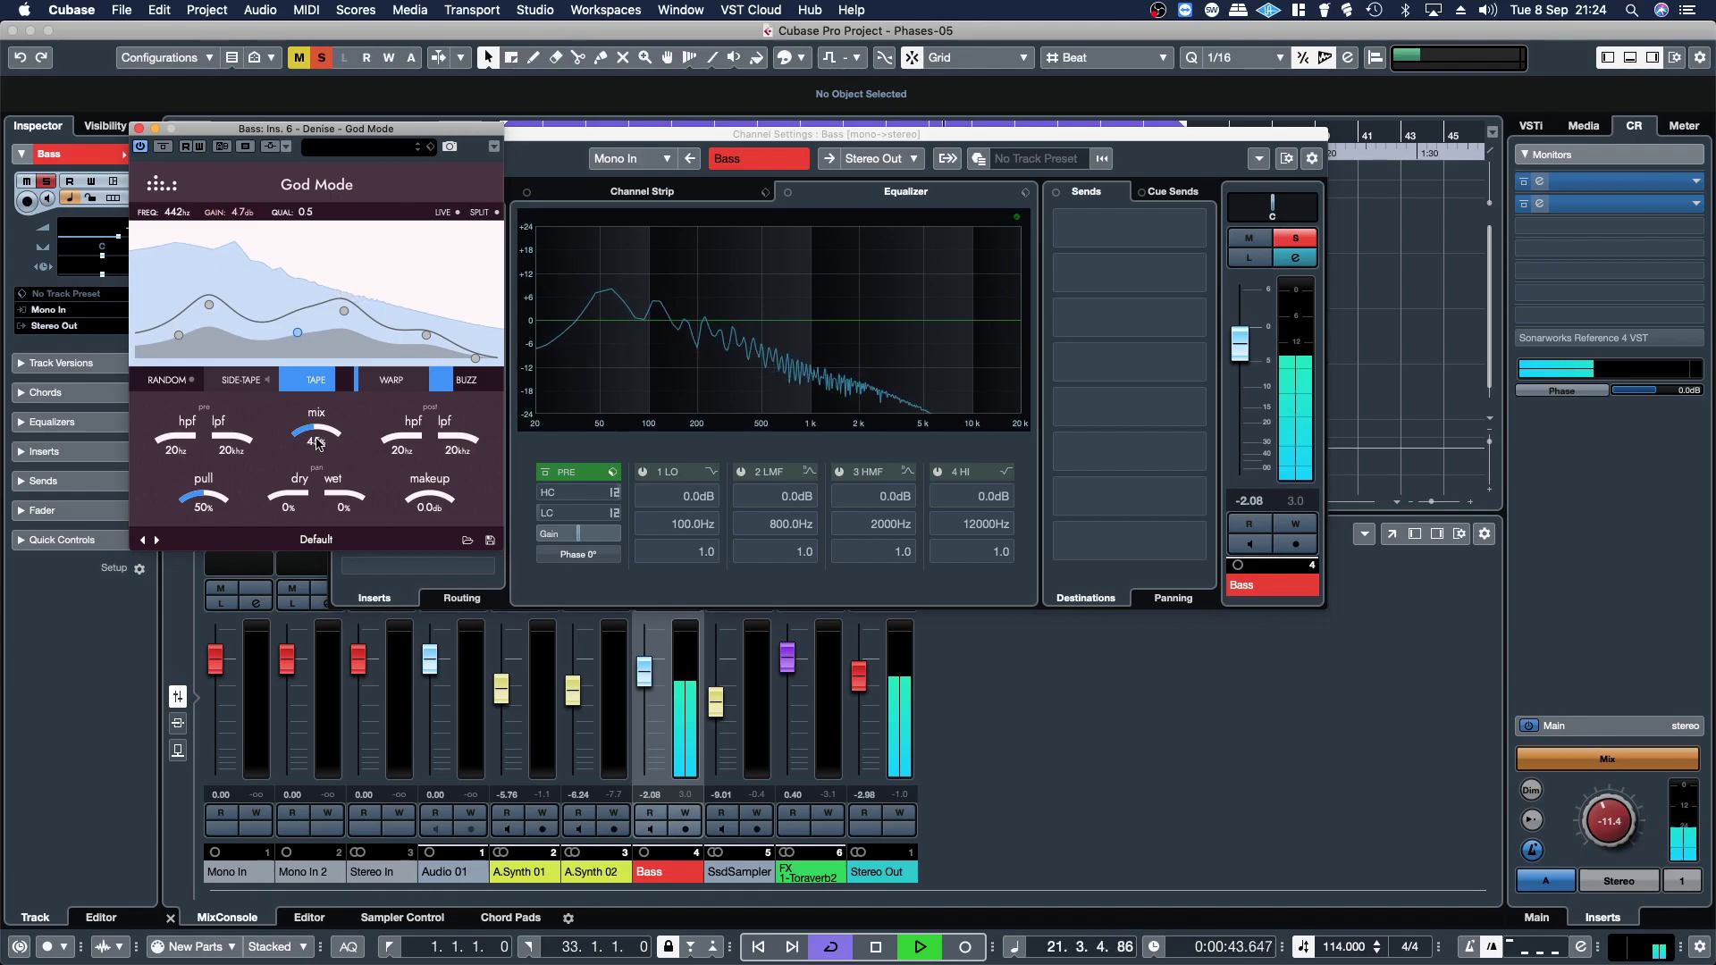
pyautogui.moveTo(319, 447)
pyautogui.mouseDown()
pyautogui.moveTo(308, 407)
pyautogui.moveTo(312, 427)
pyautogui.mouseUp()
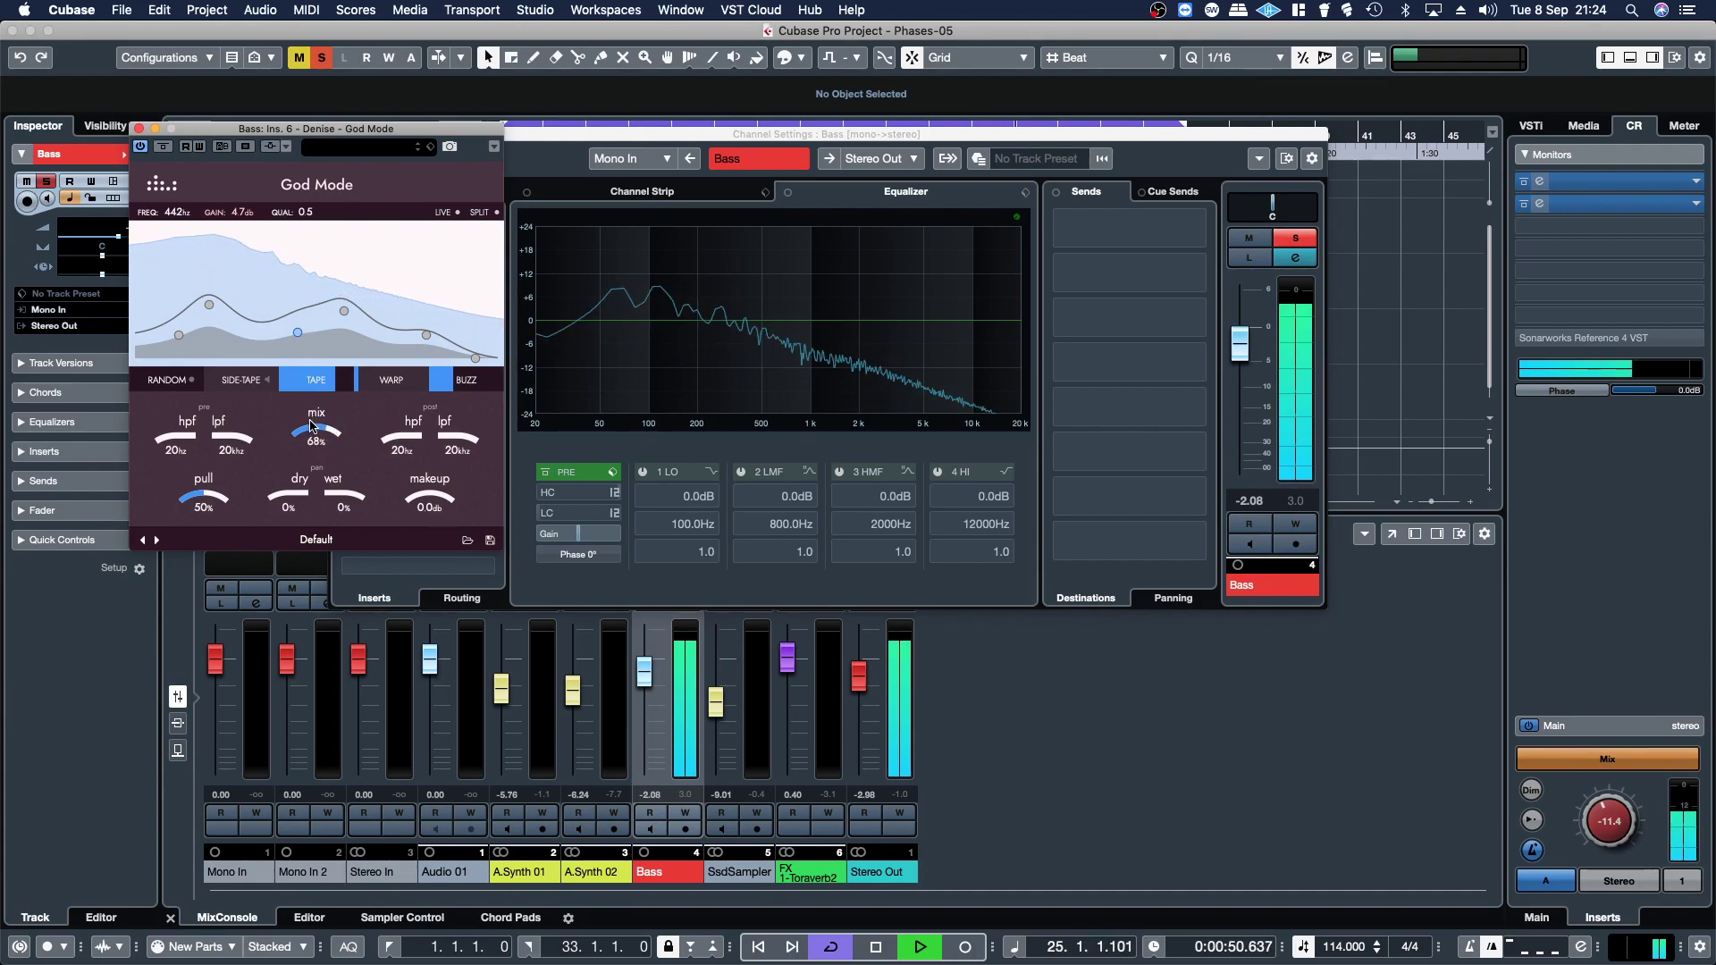
pyautogui.click(1295, 239)
pyautogui.click(204, 126)
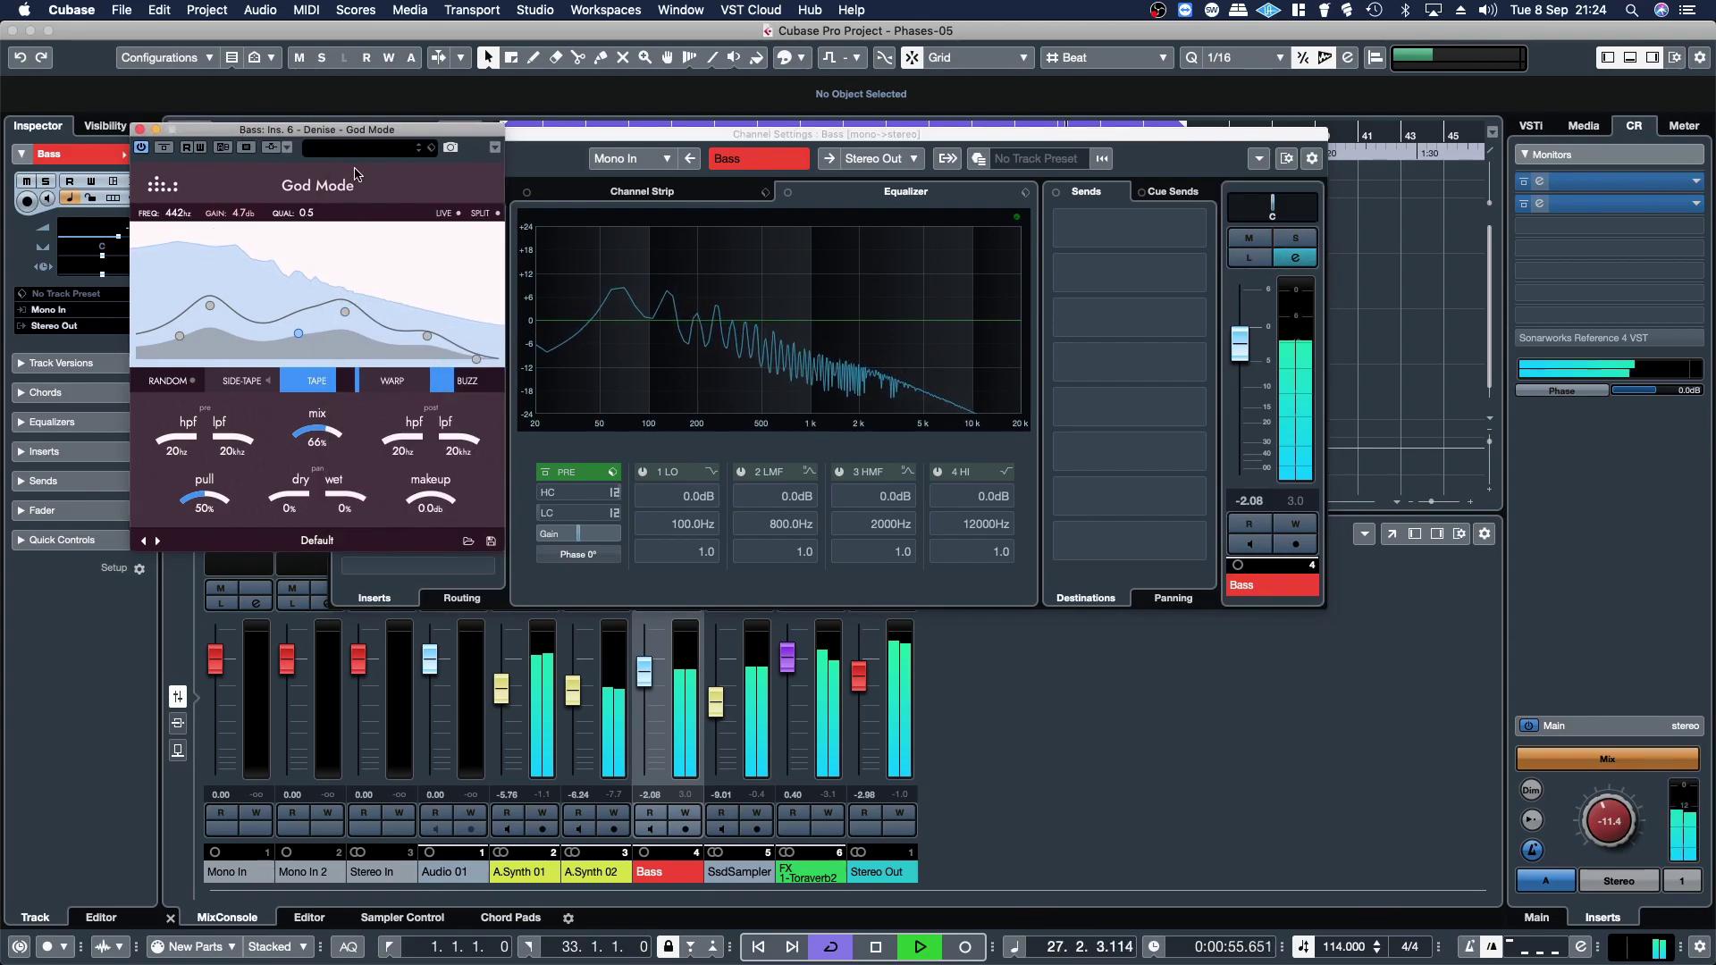
# - Set the Bass God Mode bands to 10.8 dB at 127 Hz, about 7 dB at about 506 Hz and 10.2 dB at 2.0 kHz
pyautogui.moveTo(210, 305); pyautogui.dragTo(234, 302)
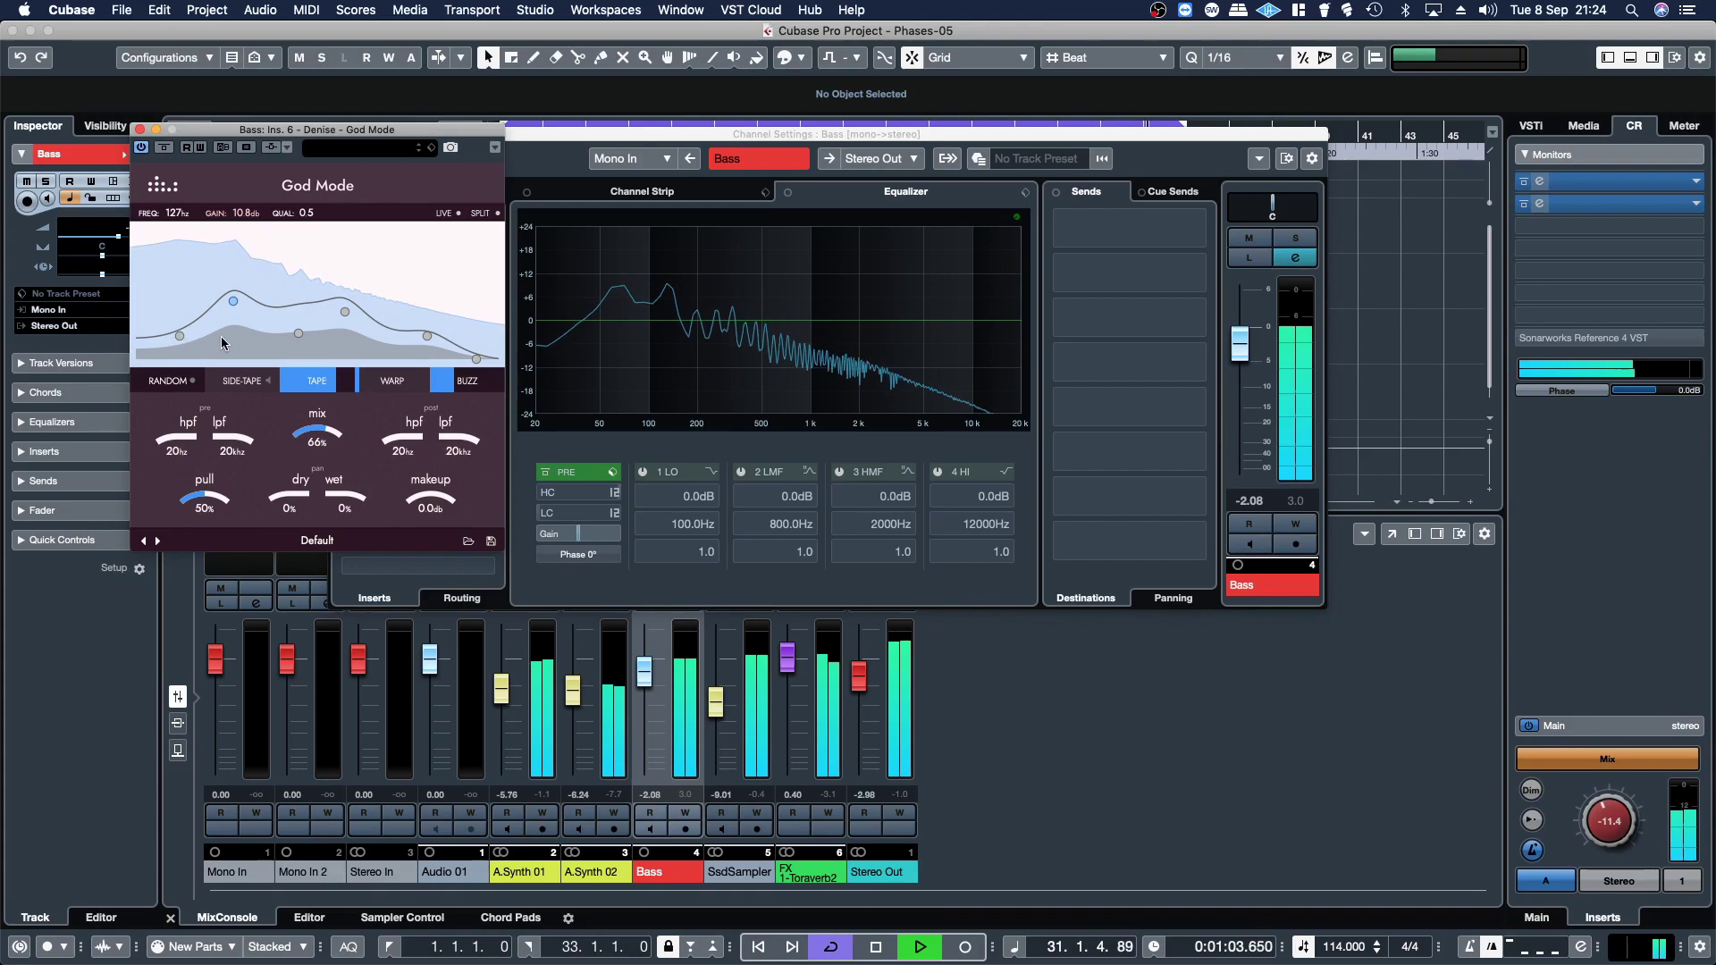
pyautogui.moveTo(298, 331); pyautogui.dragTo(308, 326)
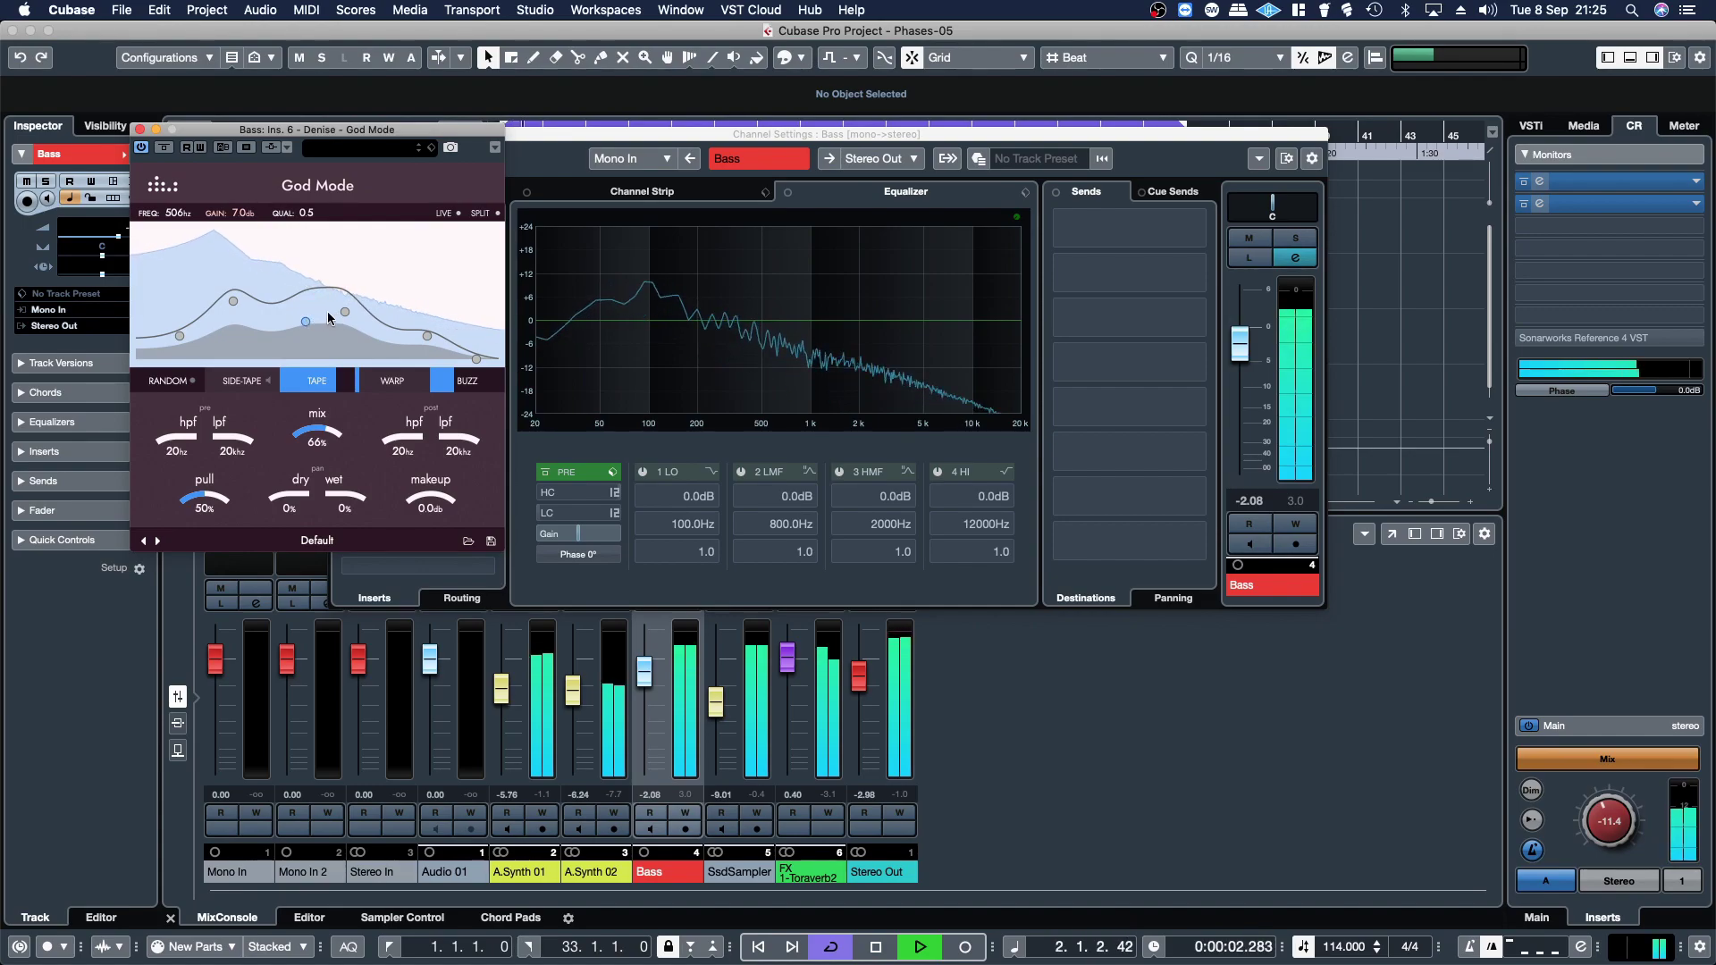
pyautogui.moveTo(345, 311)
pyautogui.mouseDown()
pyautogui.moveTo(373, 328)
pyautogui.moveTo(379, 311)
pyautogui.mouseUp()
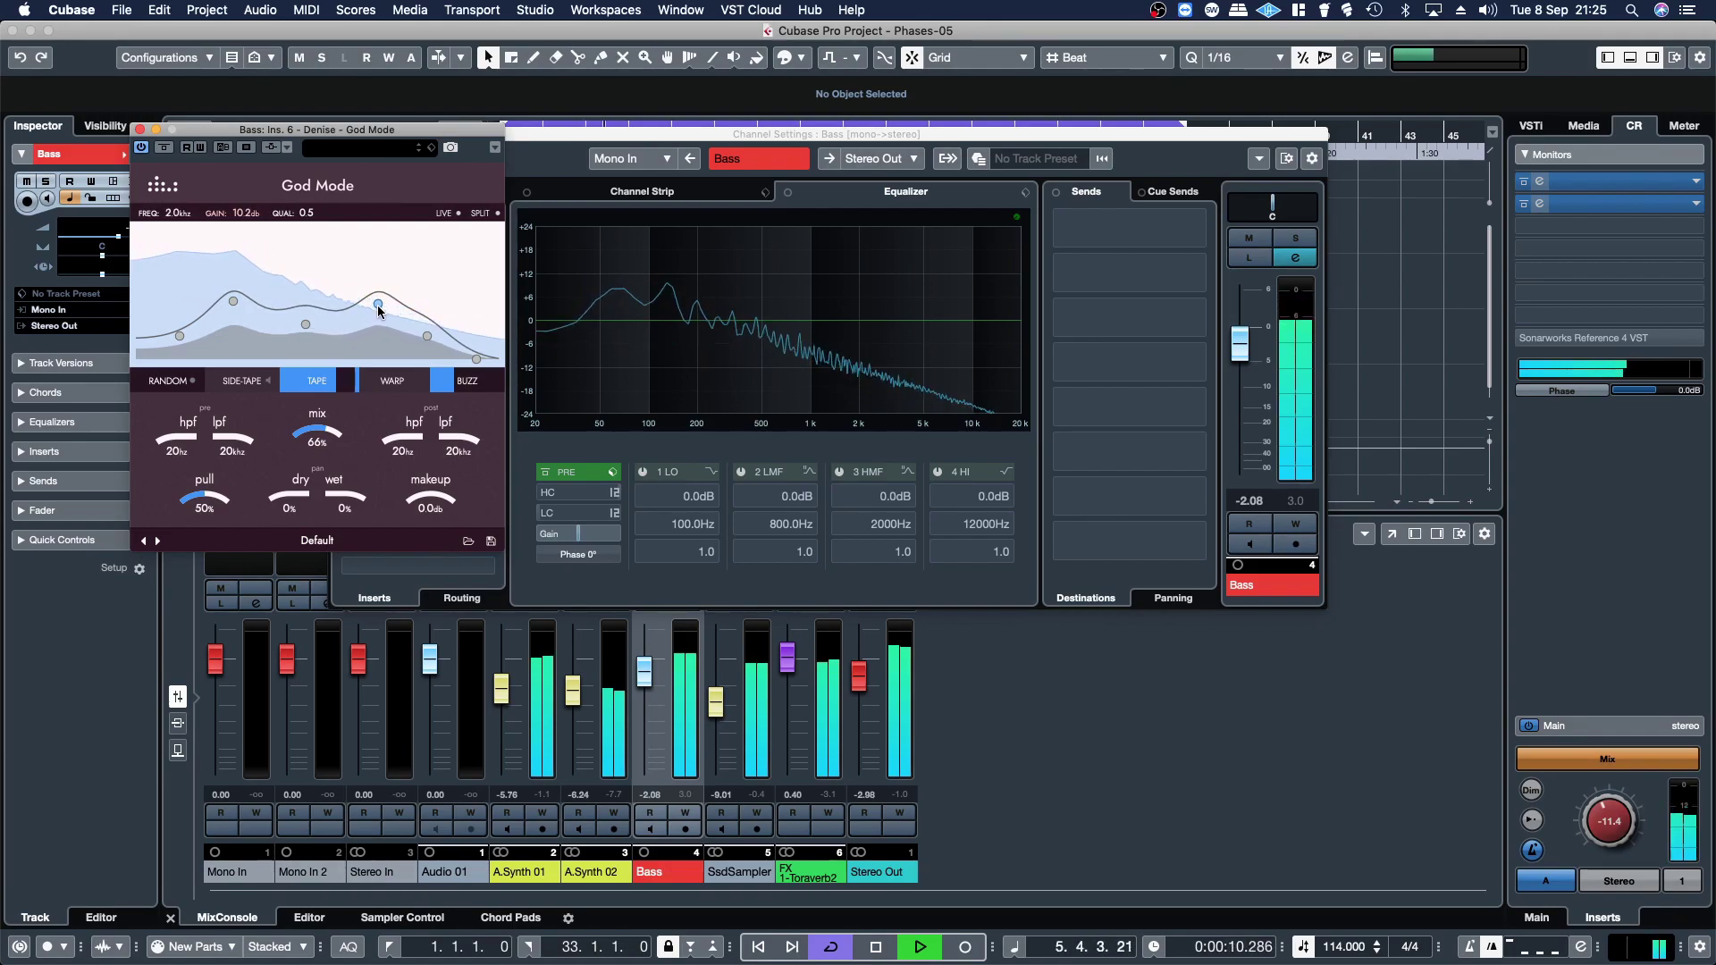
# - With the Bass soloed, set its God Mode bands to 0.0 dB at 7.7 kHz and 9.7 dB at 1.5 kHz, and unsolo it
pyautogui.click(1290, 251)
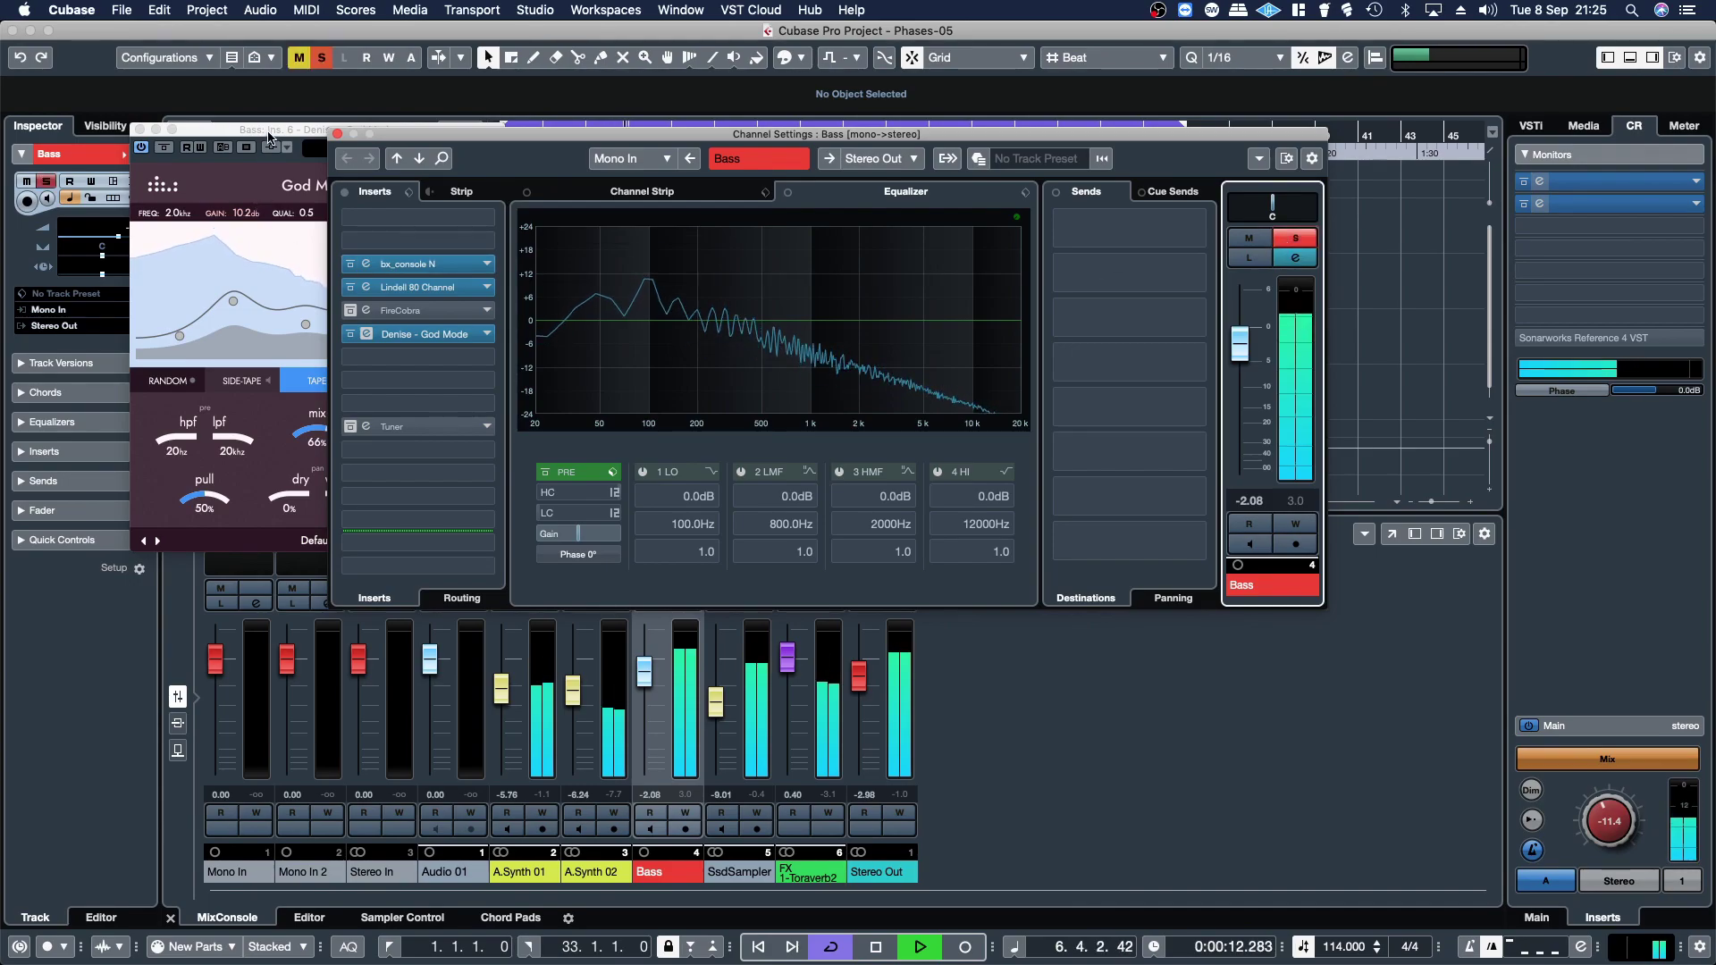
pyautogui.moveTo(428, 336); pyautogui.dragTo(450, 370)
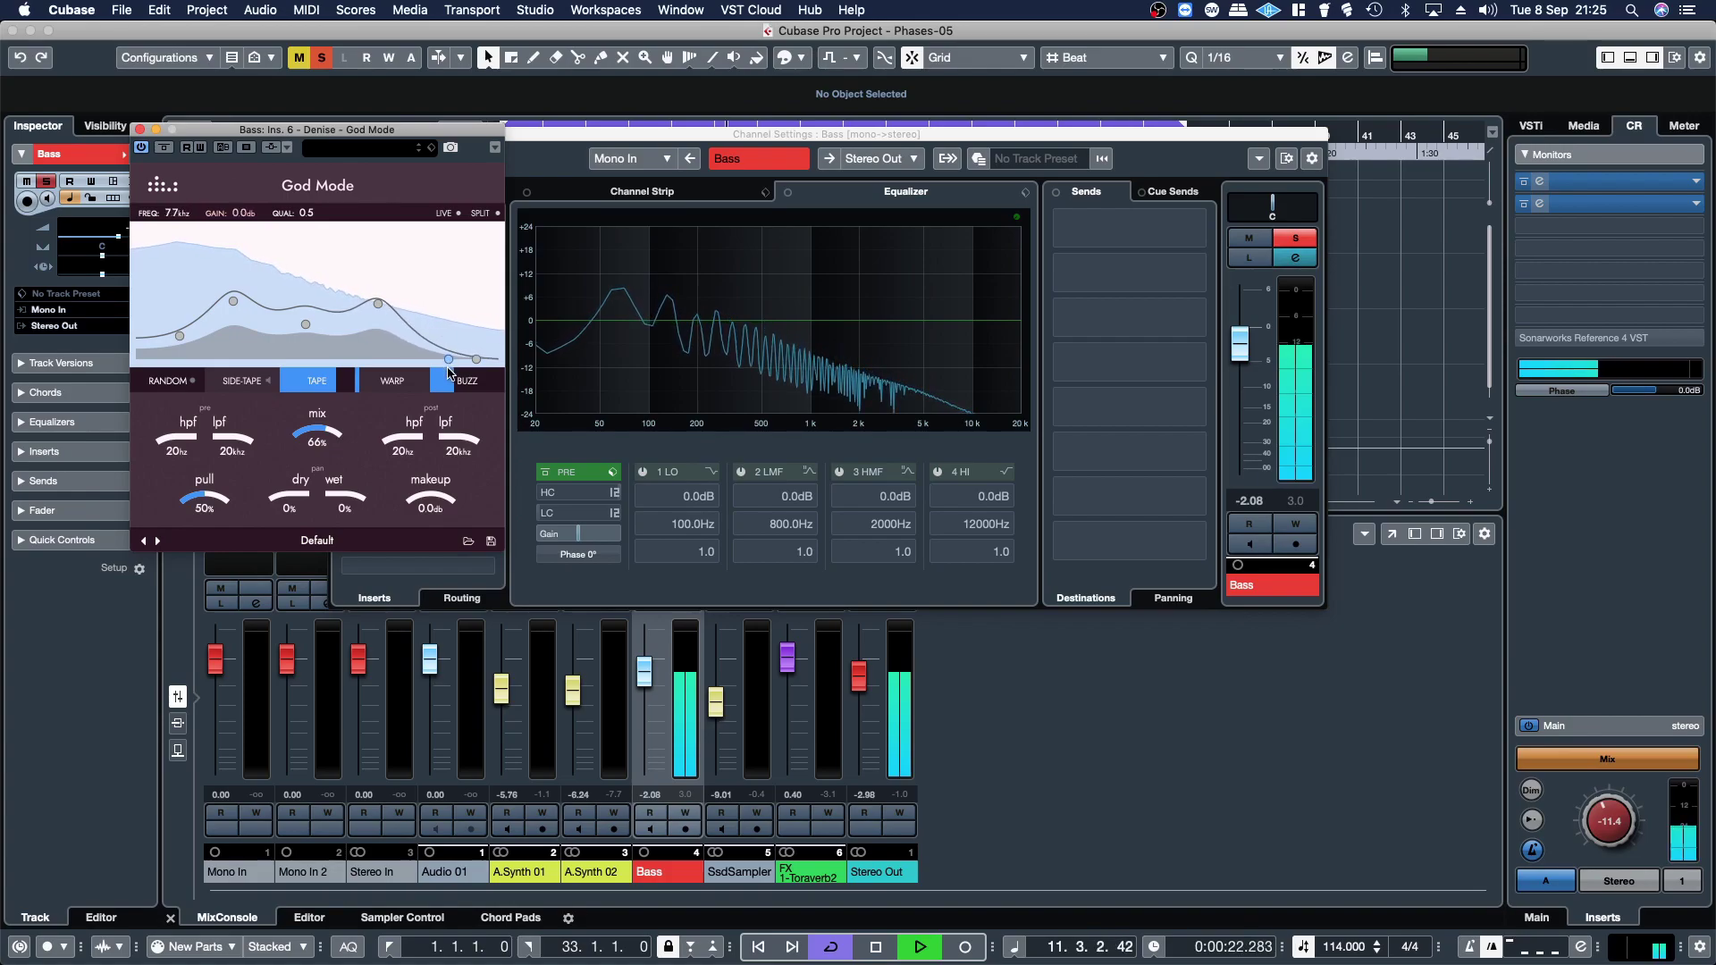
pyautogui.moveTo(379, 302)
pyautogui.mouseDown()
pyautogui.moveTo(370, 328)
pyautogui.moveTo(362, 304)
pyautogui.mouseUp()
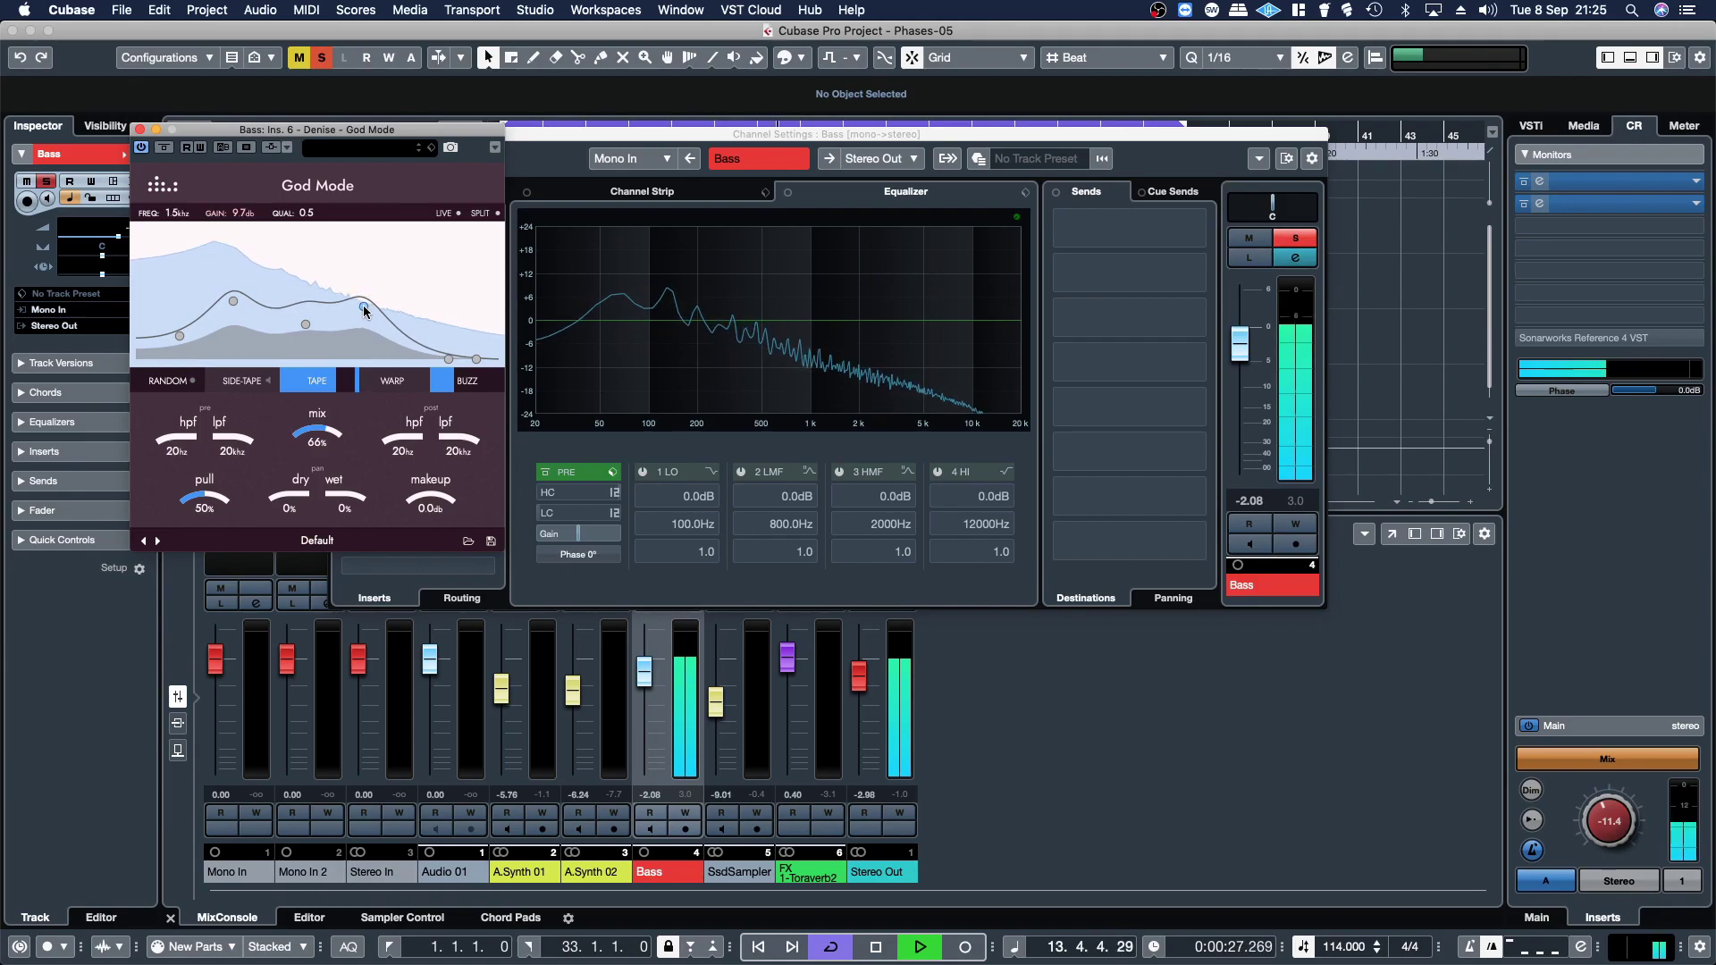
pyautogui.click(140, 130)
pyautogui.click(1292, 239)
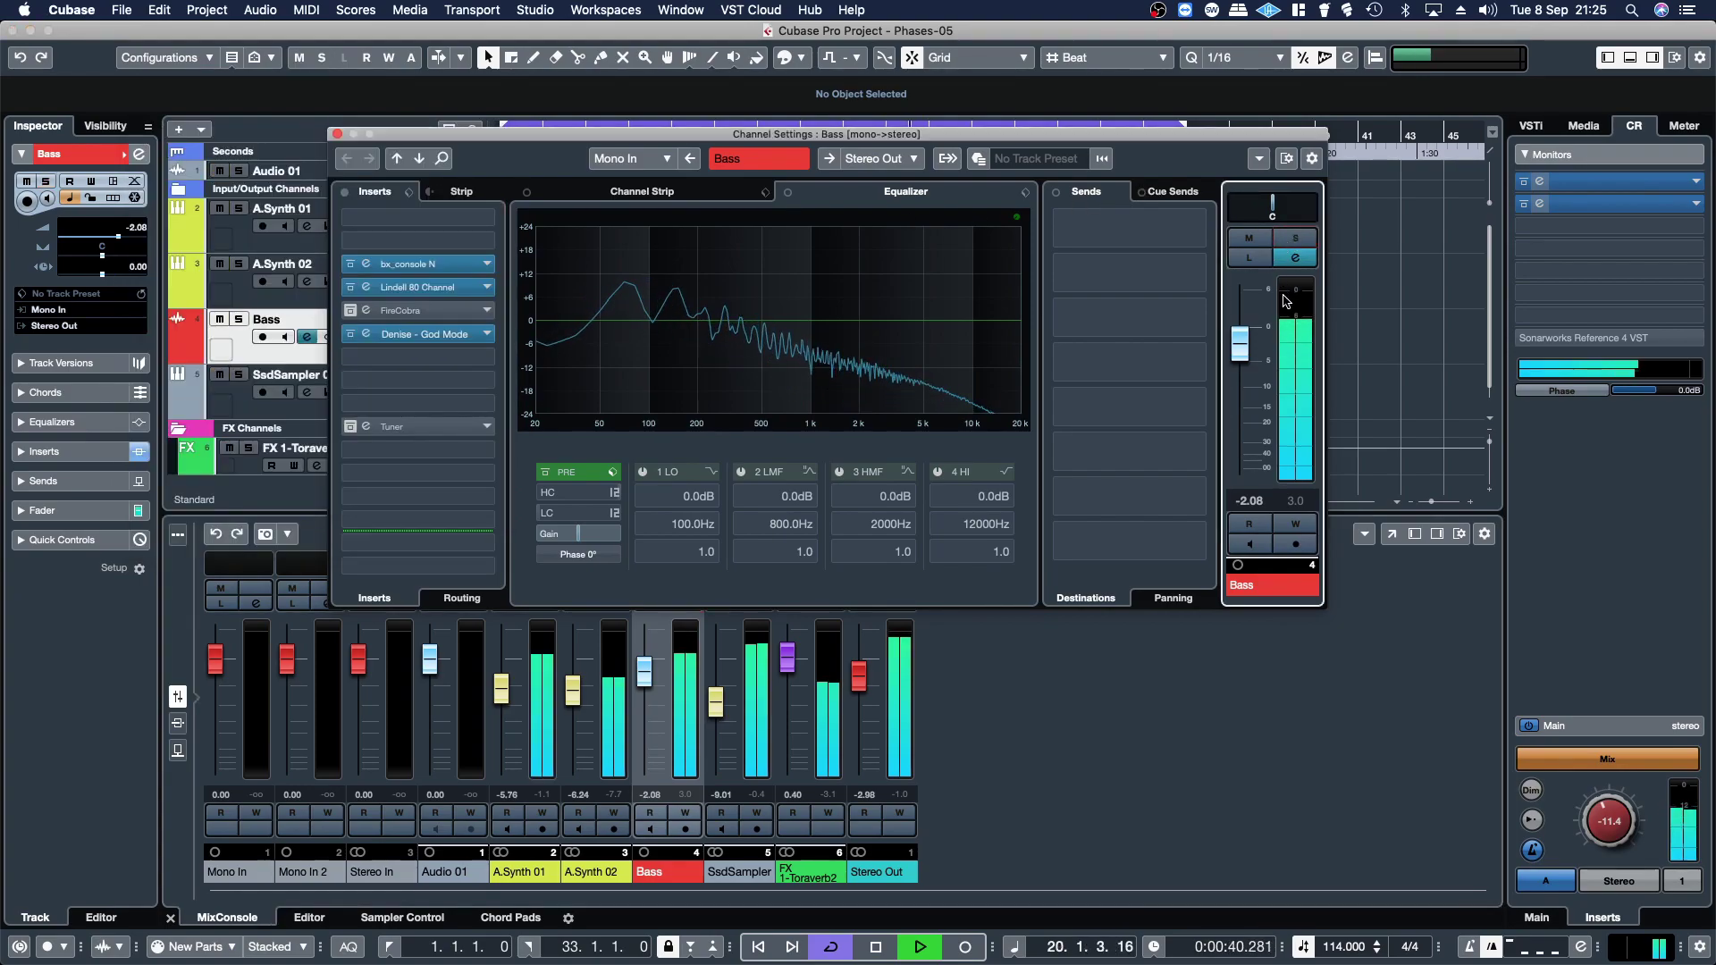
# - Raise the Bass channel's level to -1.44 dB, close its channel settings and stop playback
pyautogui.scroll(2, 1249, 366)
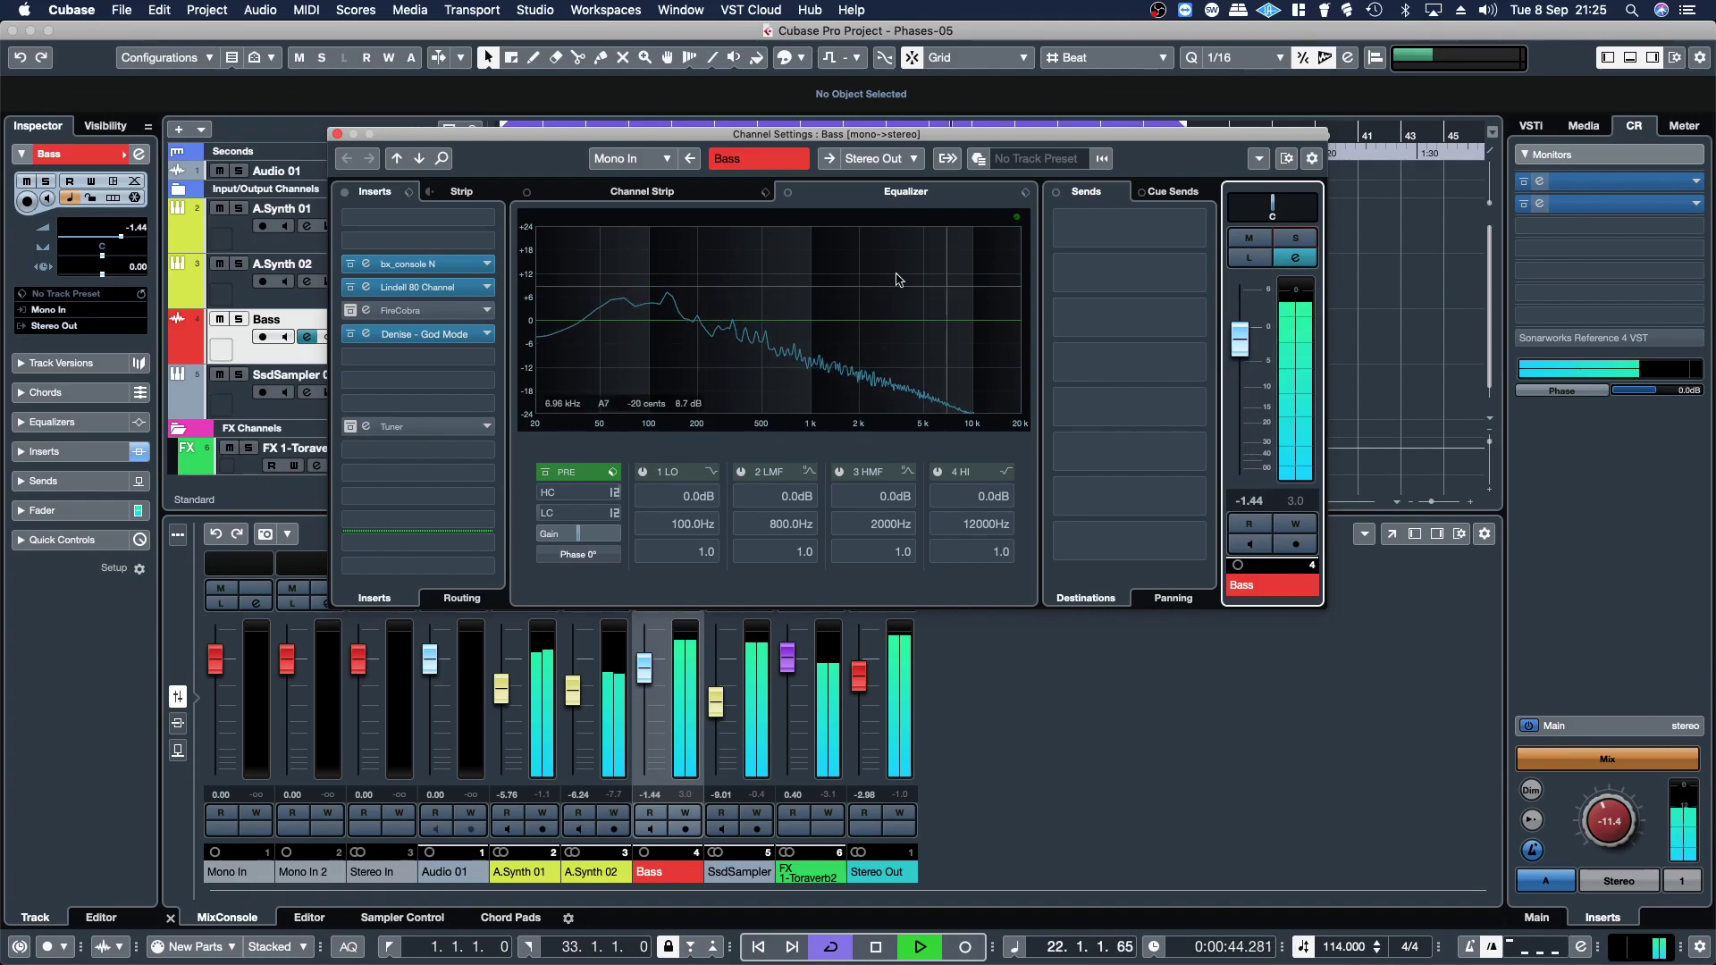
pyautogui.click(337, 134)
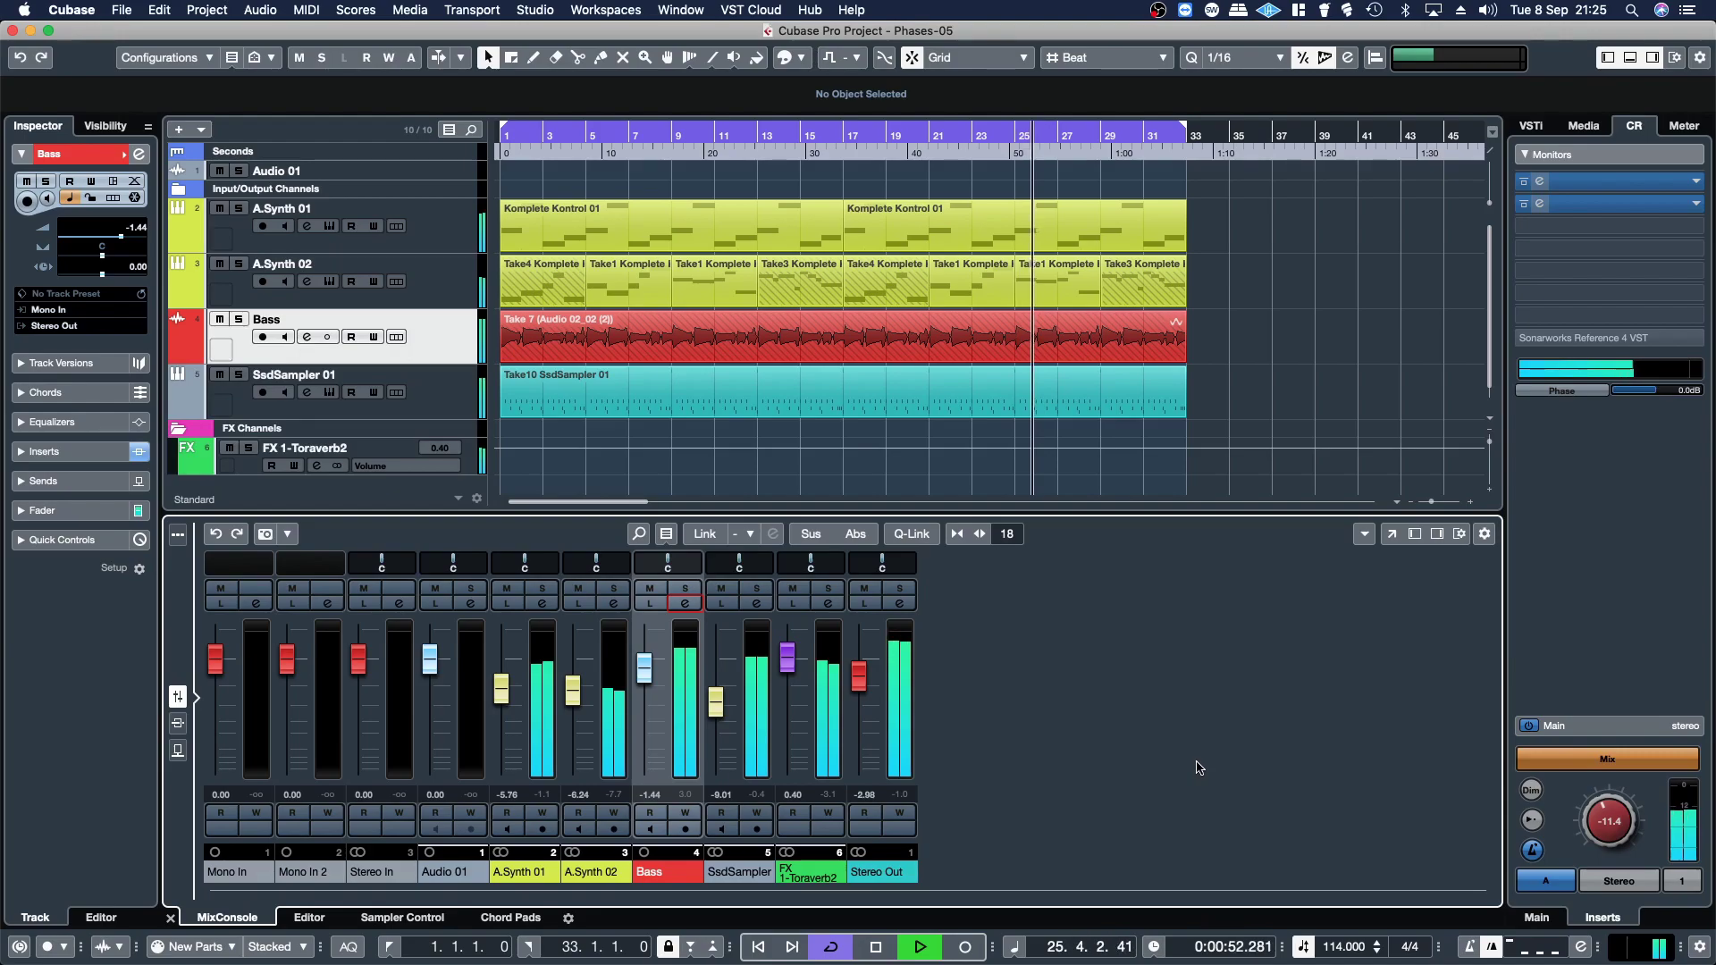
pyautogui.press('space')
# - Open the full MixConsole window, examine A.Synth 01's God Mode settings and toggle its insert while checking the channel latency
pyautogui.click(1400, 539)
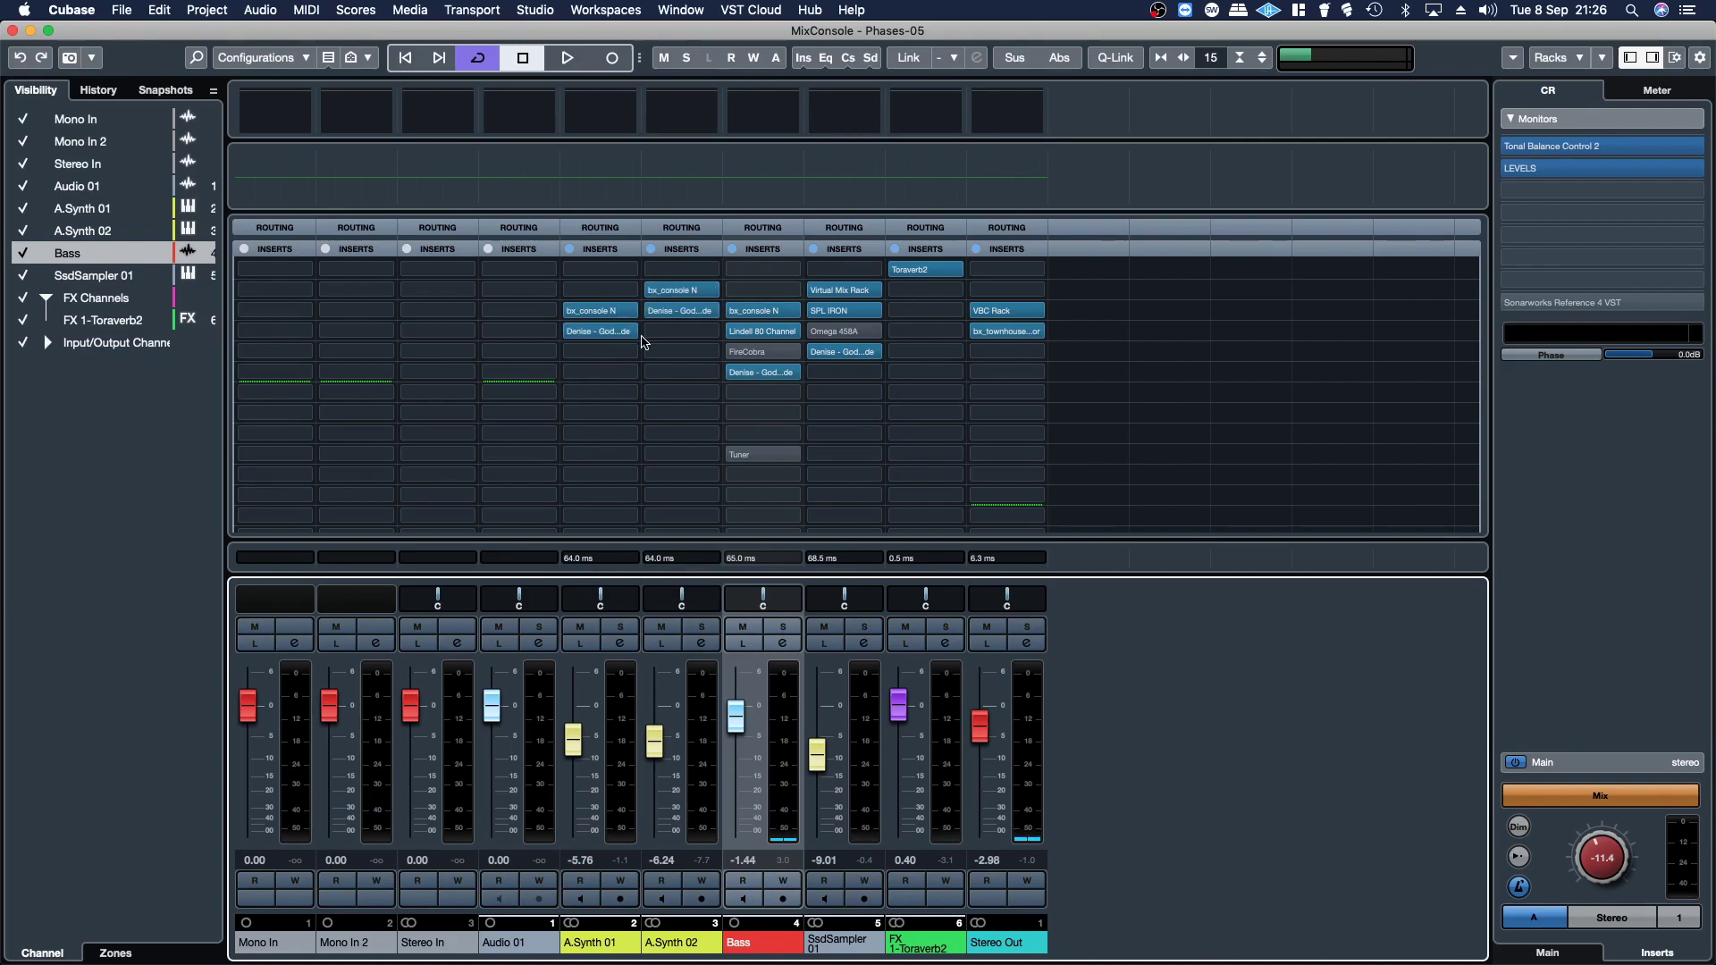
pyautogui.click(598, 334)
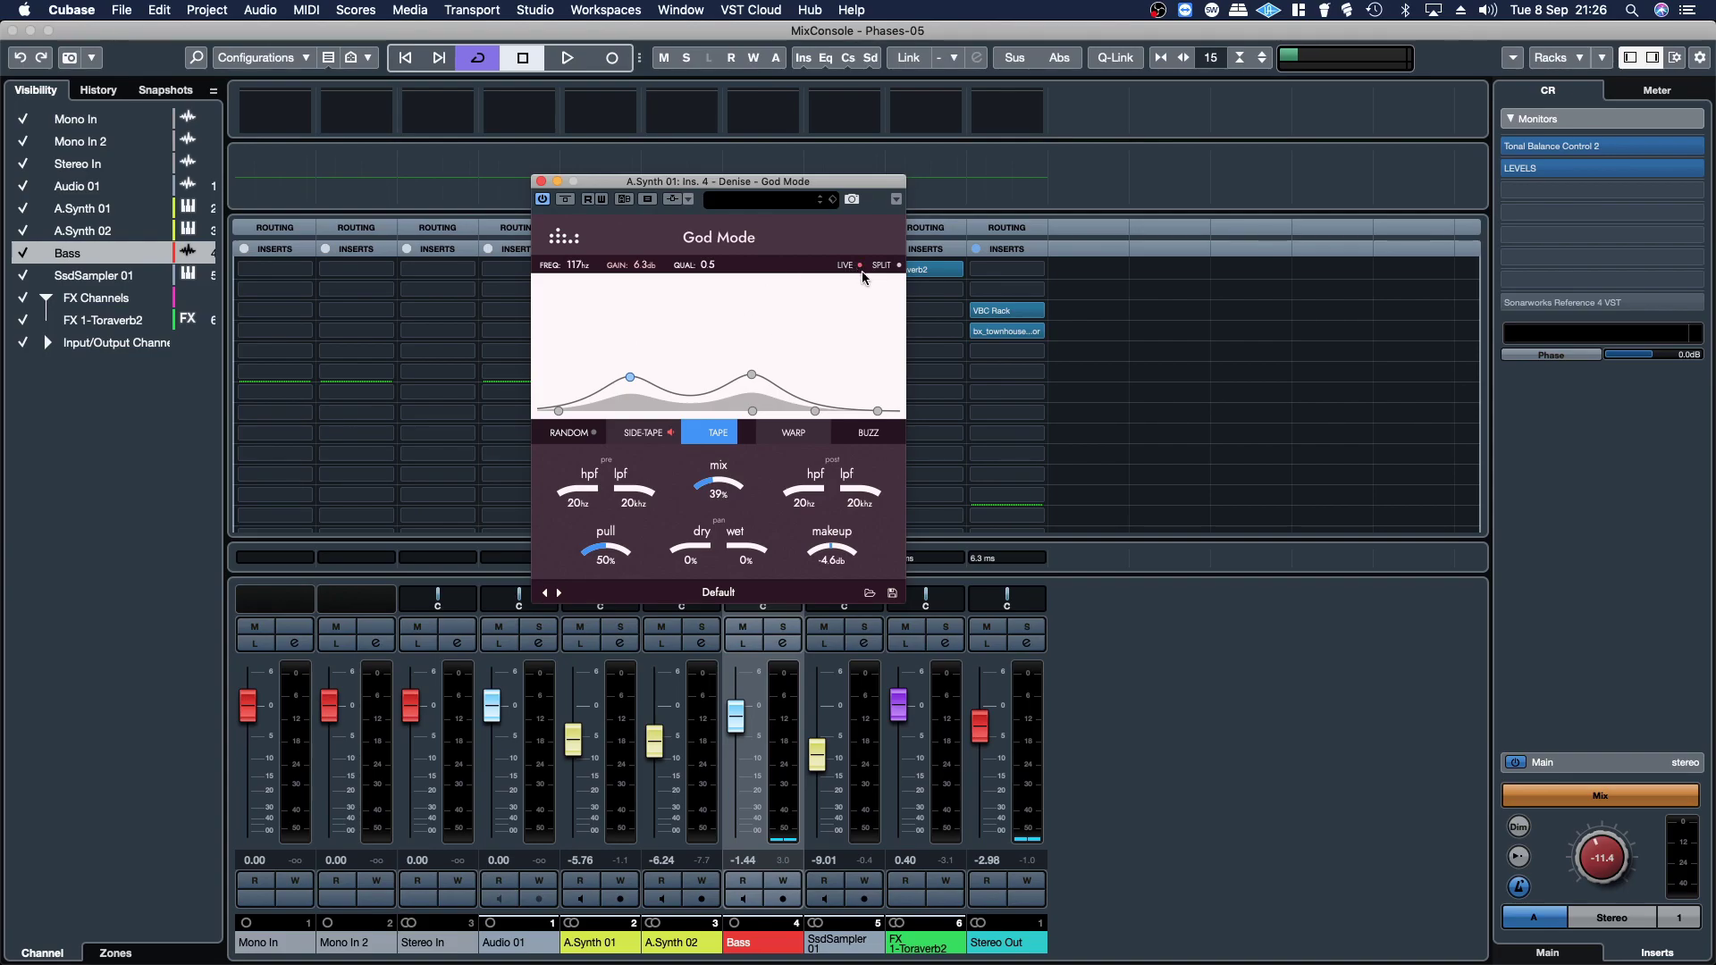
pyautogui.moveTo(797, 190); pyautogui.dragTo(1002, 109)
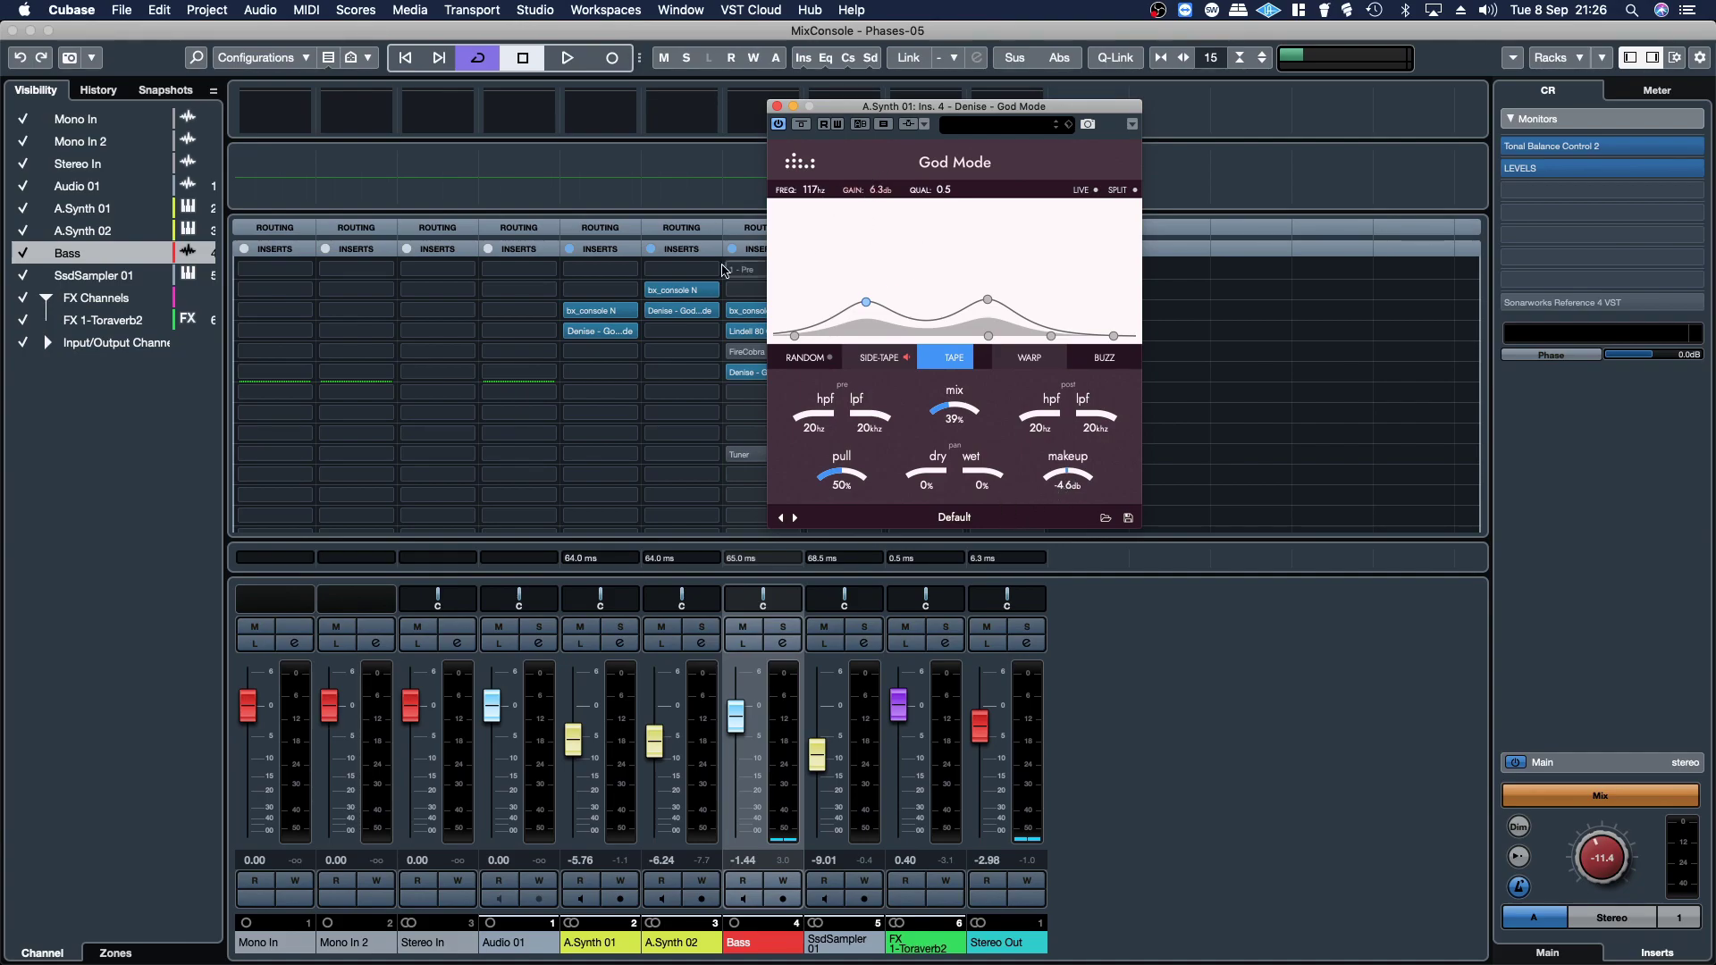
pyautogui.click(776, 106)
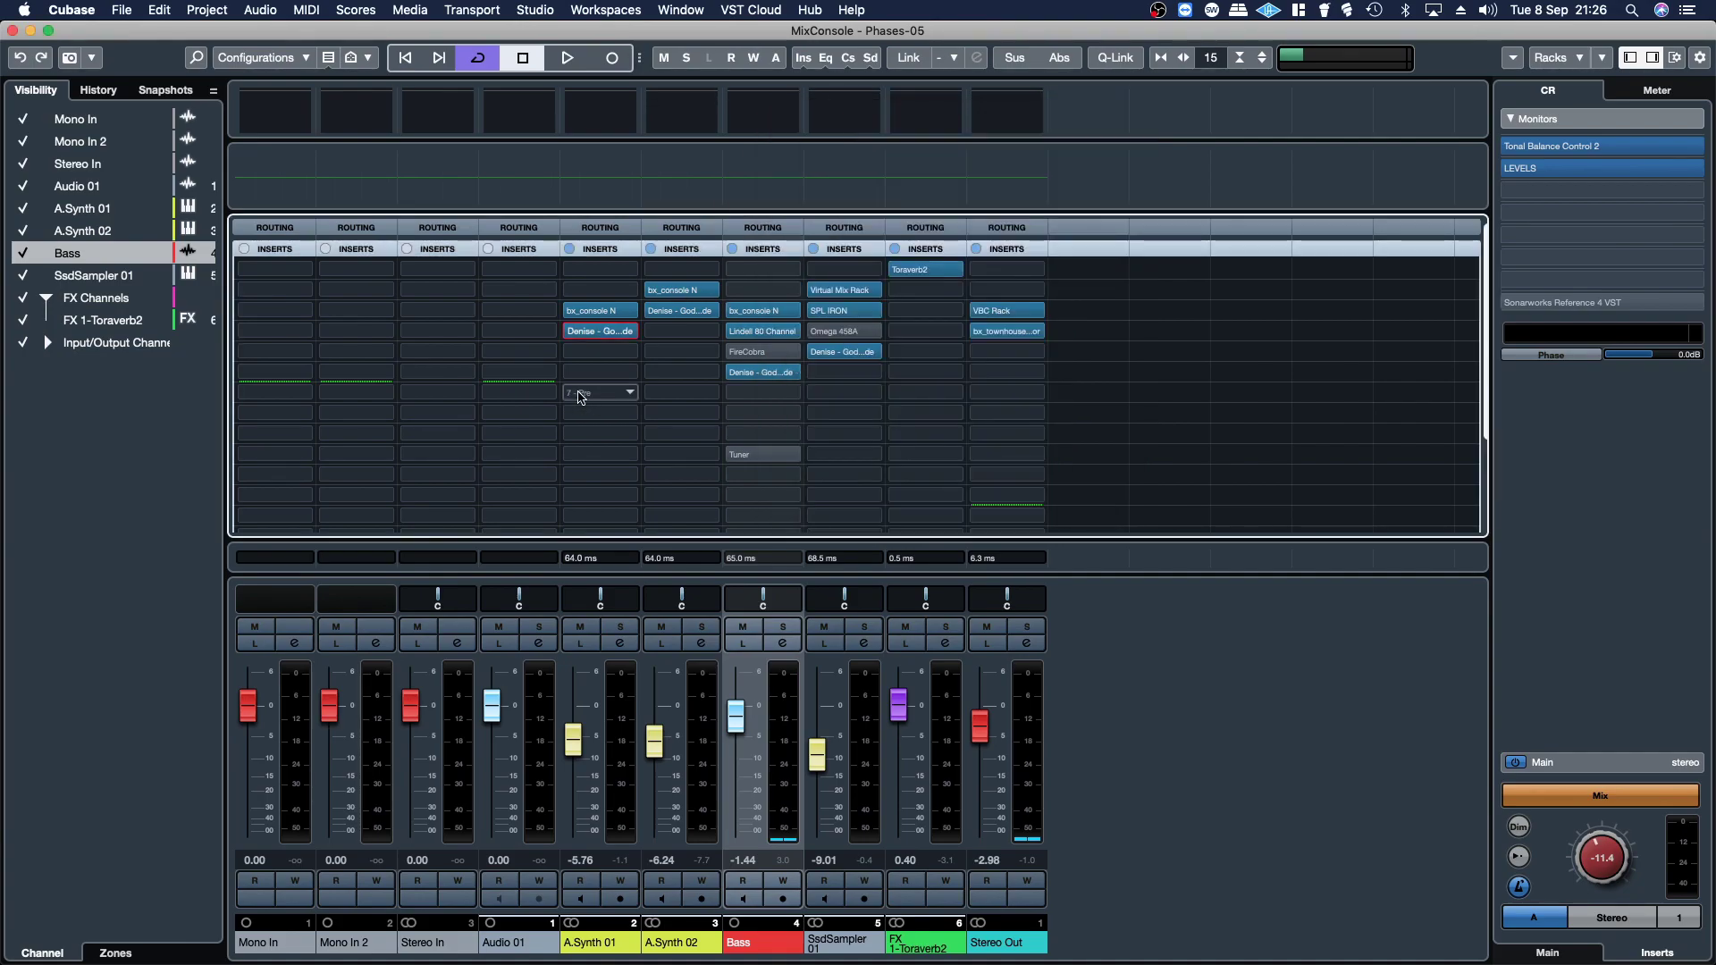
pyautogui.click(575, 333)
pyautogui.click(587, 331)
pyautogui.click(573, 332)
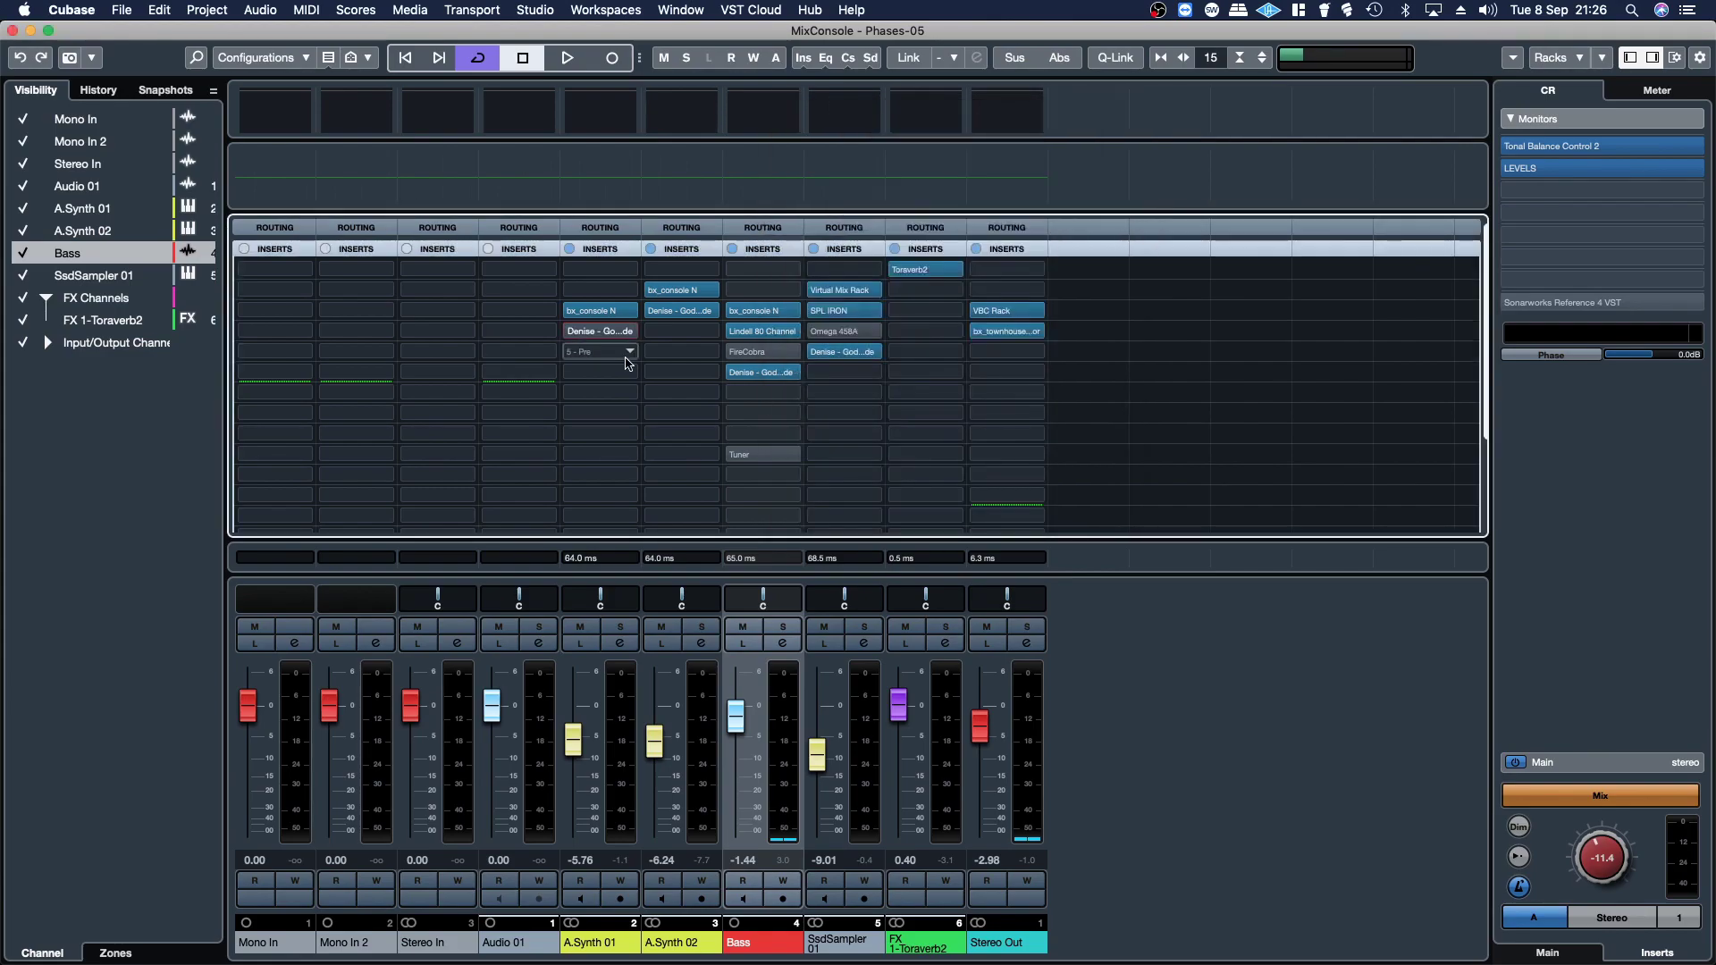
# - Add Denise - God Mode to A.Synth 01's fifth insert slot, solo the channel and start playback
pyautogui.click(630, 354)
pyautogui.scroll(-5, 674, 686)
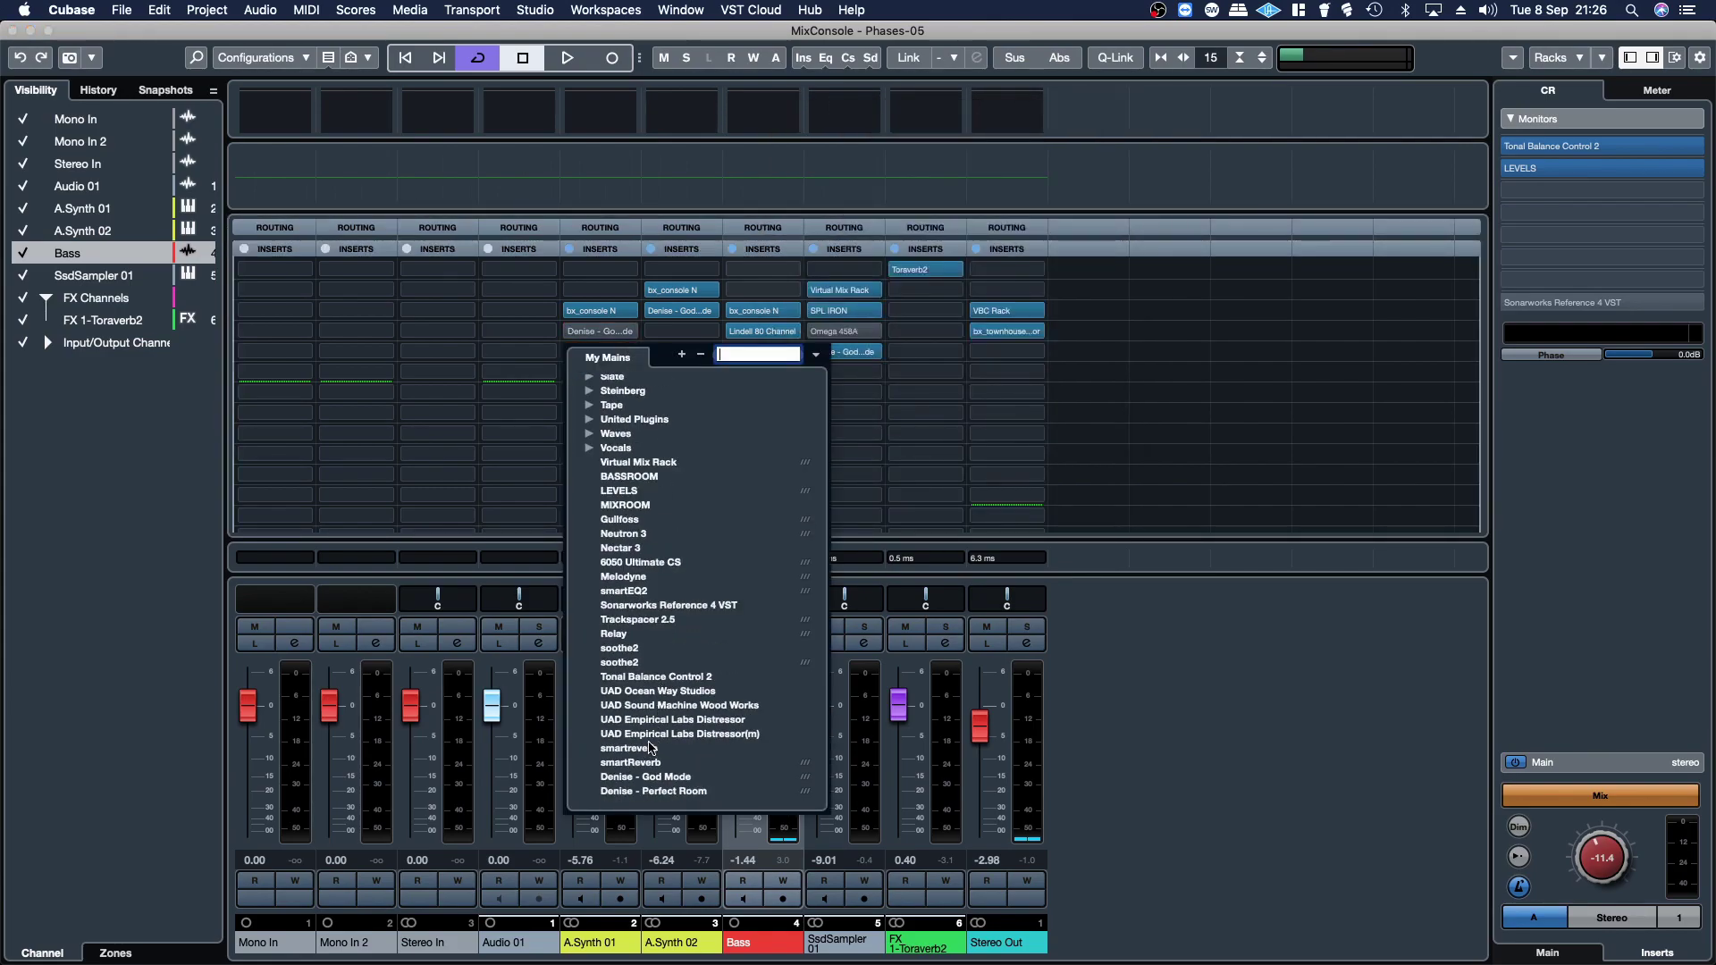
pyautogui.click(643, 778)
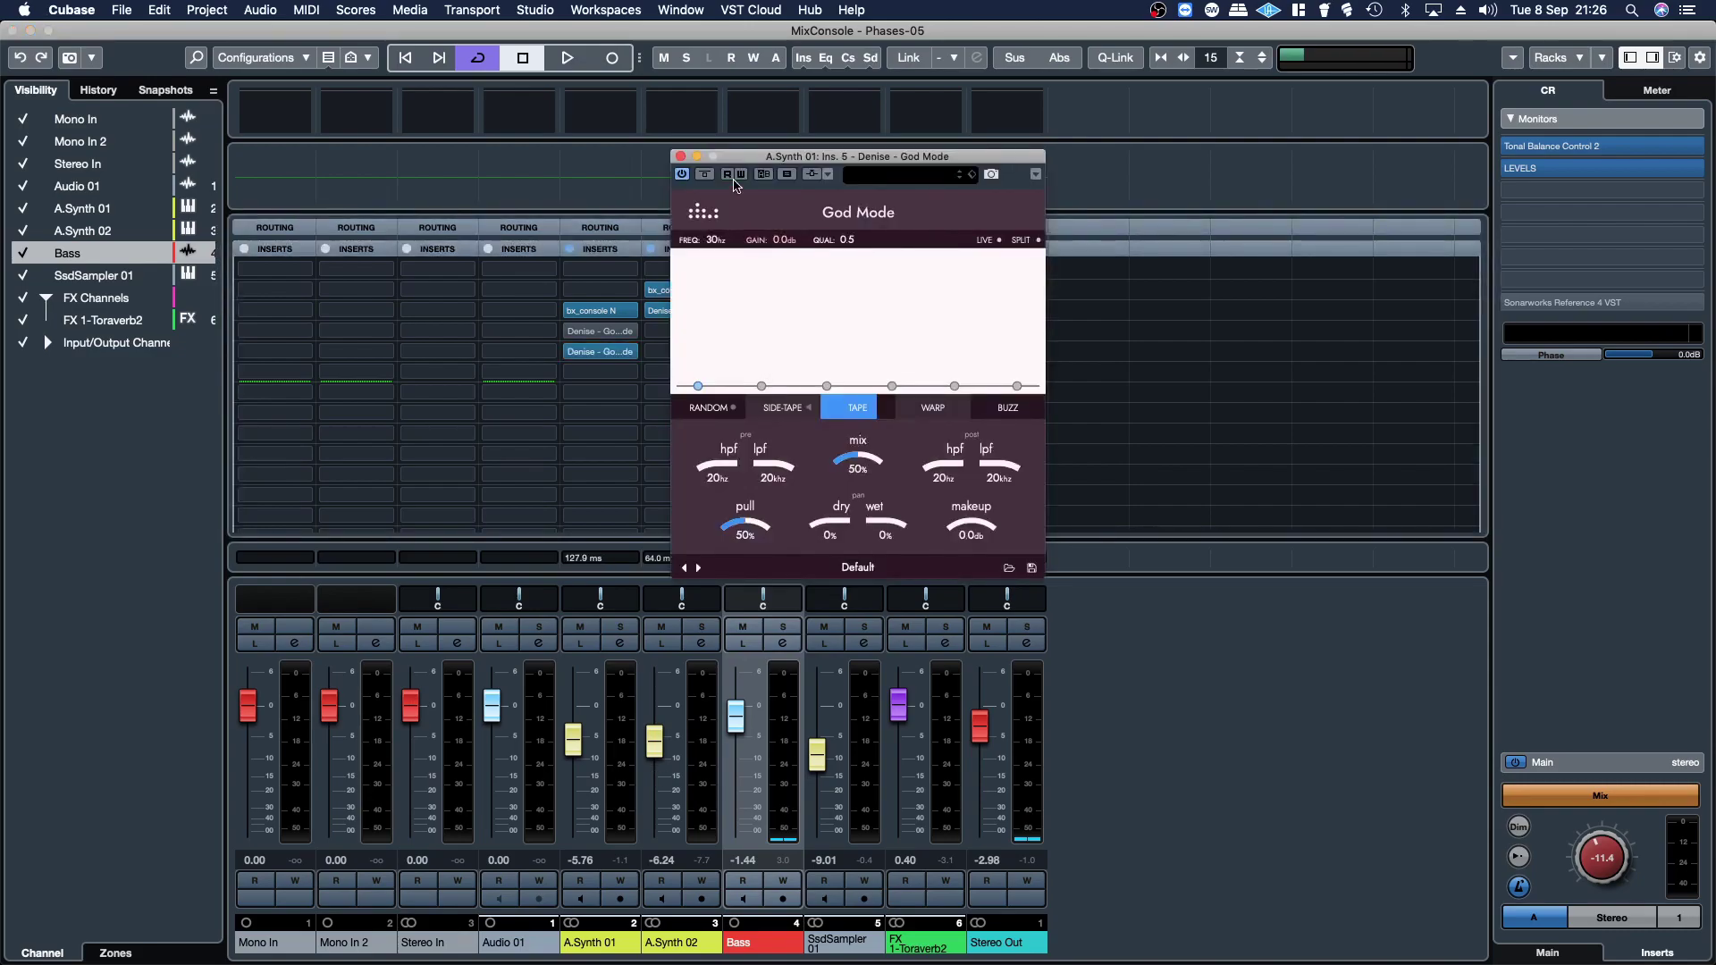
pyautogui.moveTo(765, 159); pyautogui.dragTo(778, 101)
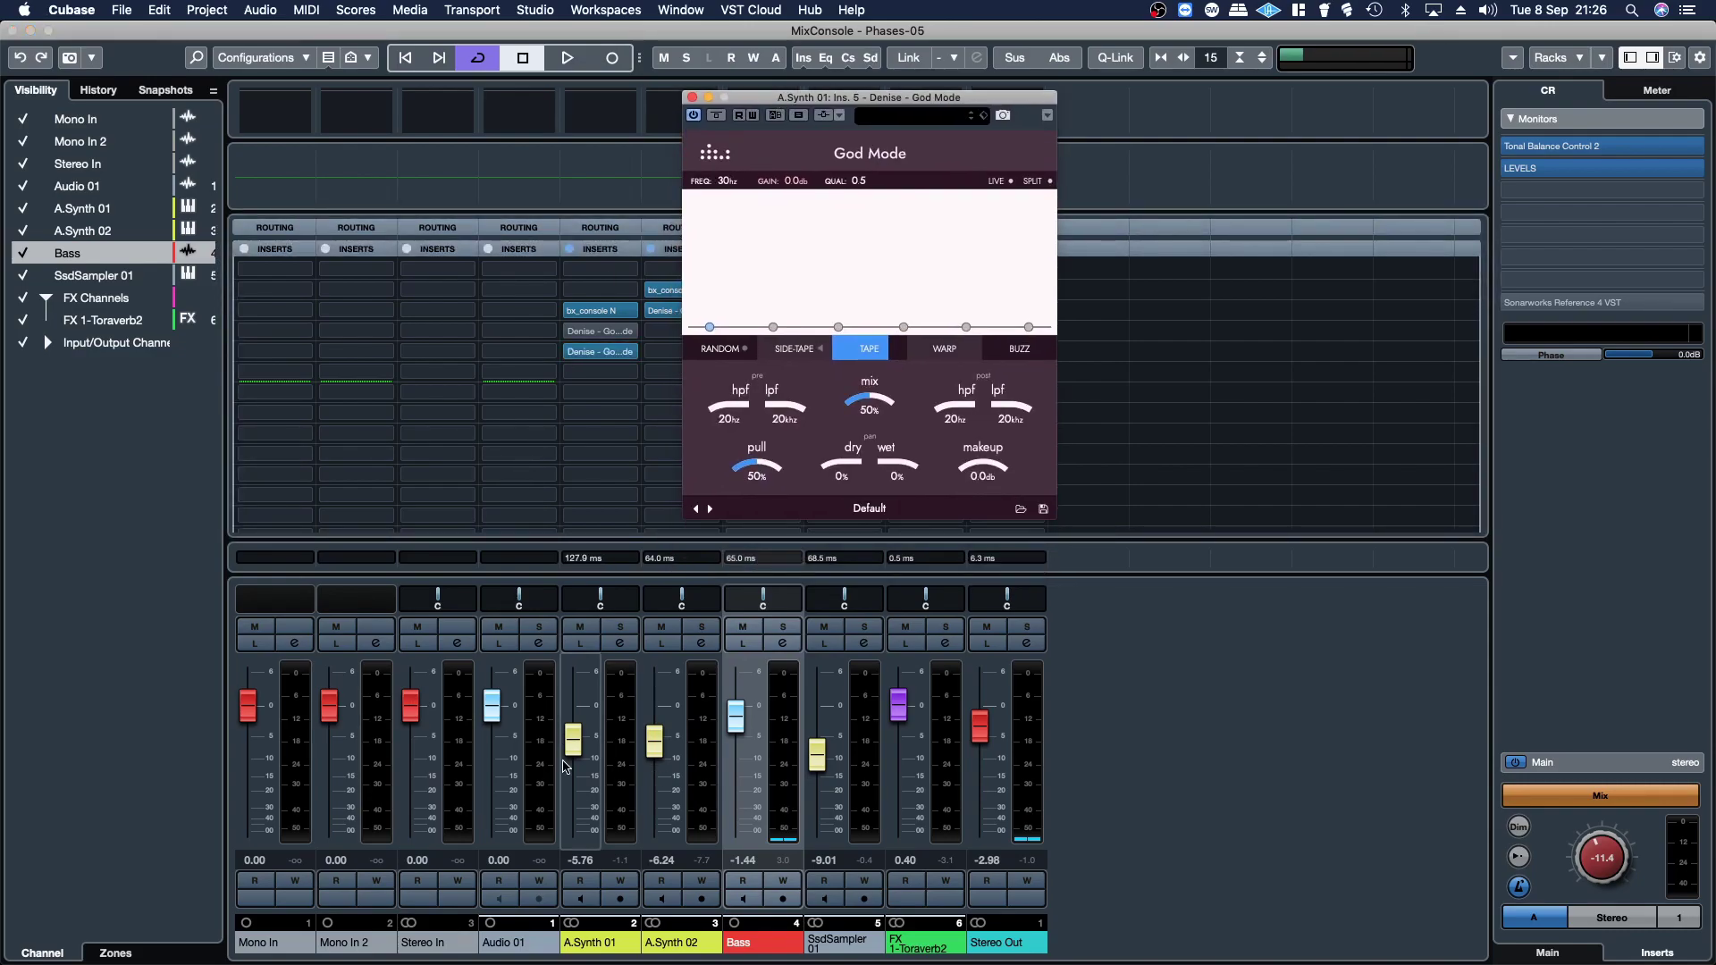
pyautogui.click(620, 627)
pyautogui.press('space')
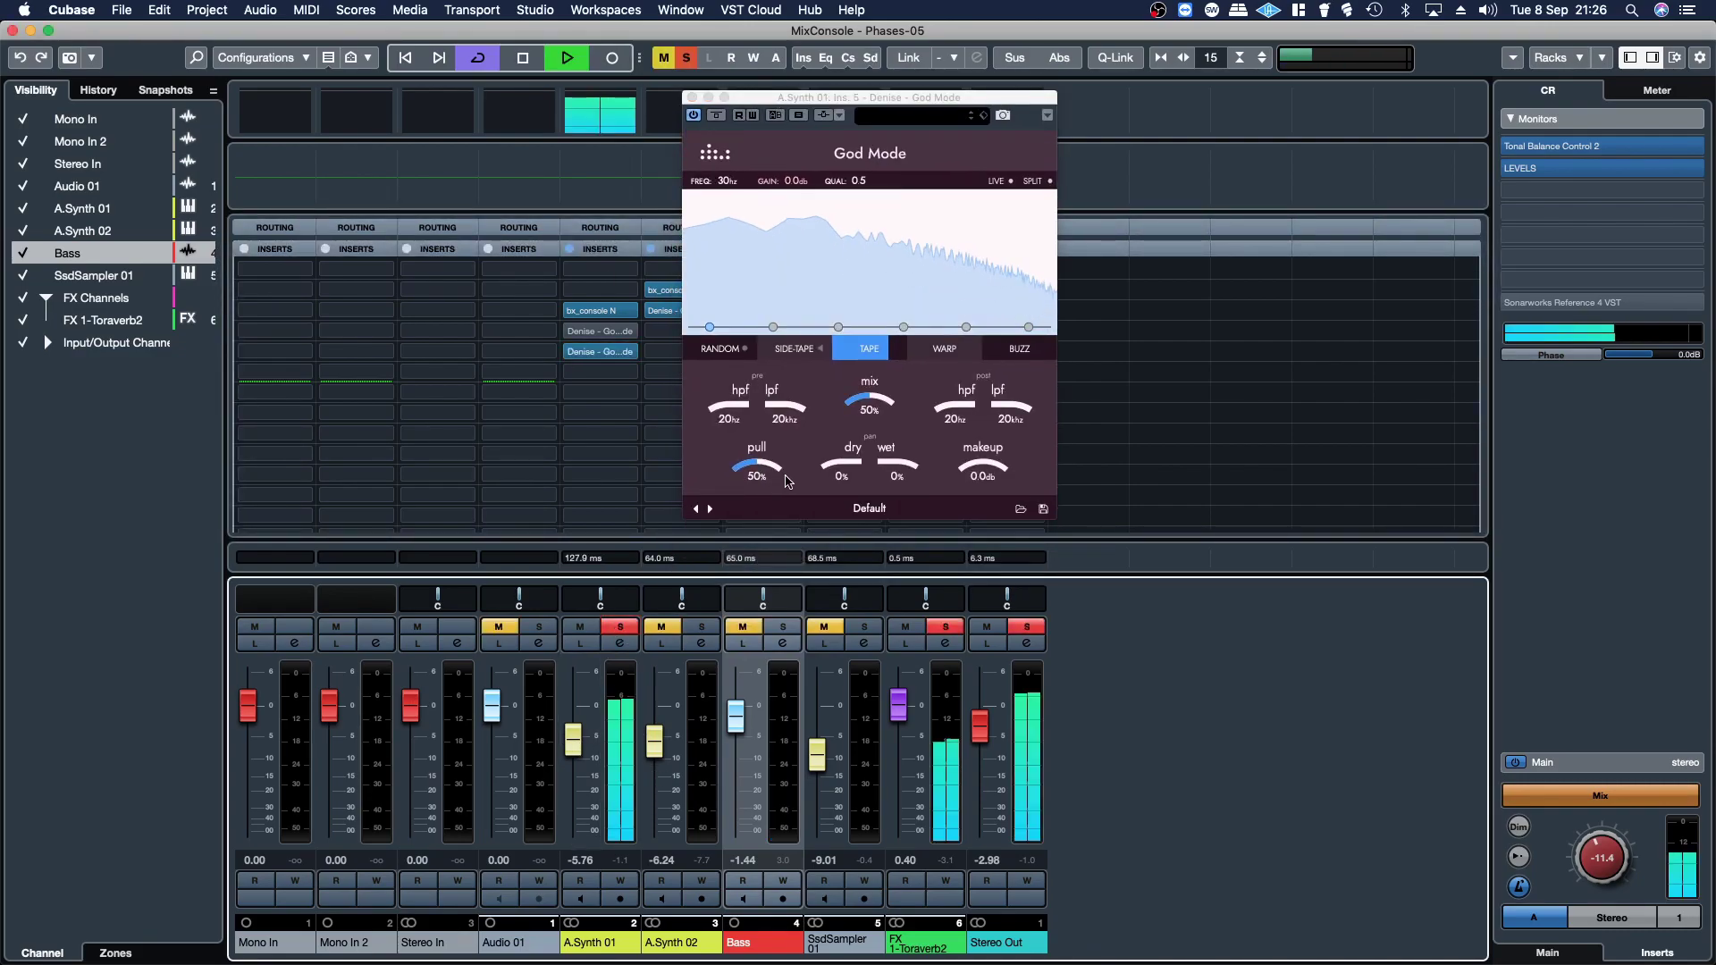
# - Audition several random God Mode band curves on the soloed A.Synth 01
pyautogui.click(720, 349)
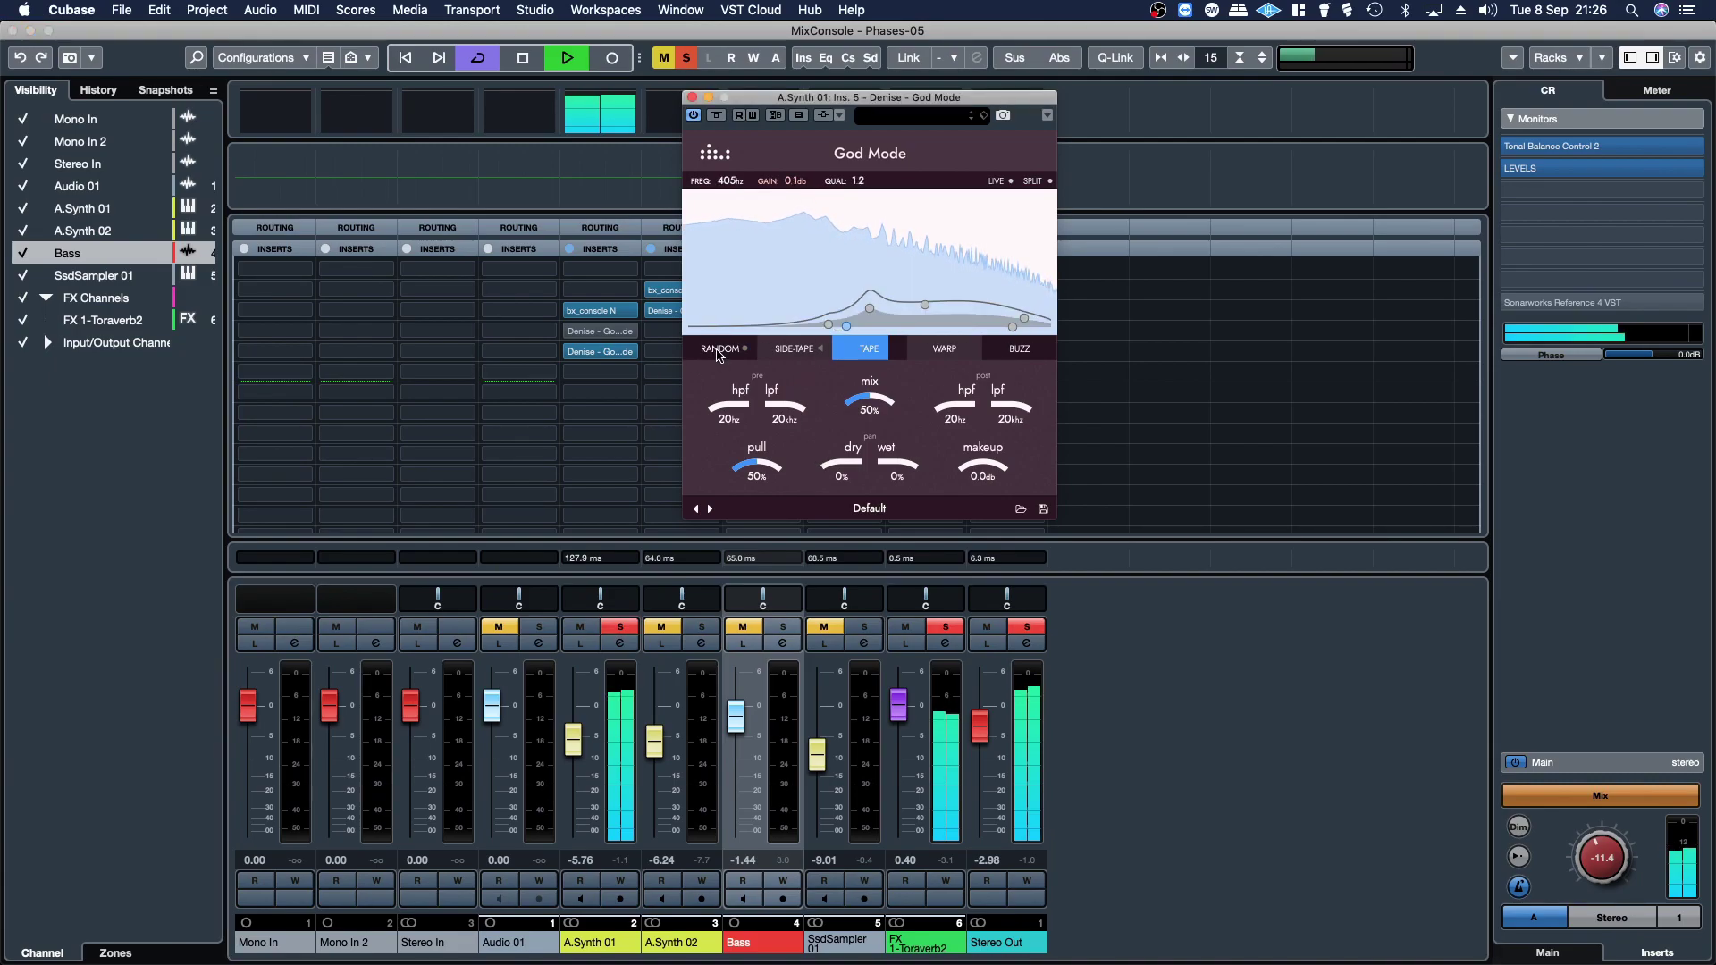
pyautogui.click(720, 350)
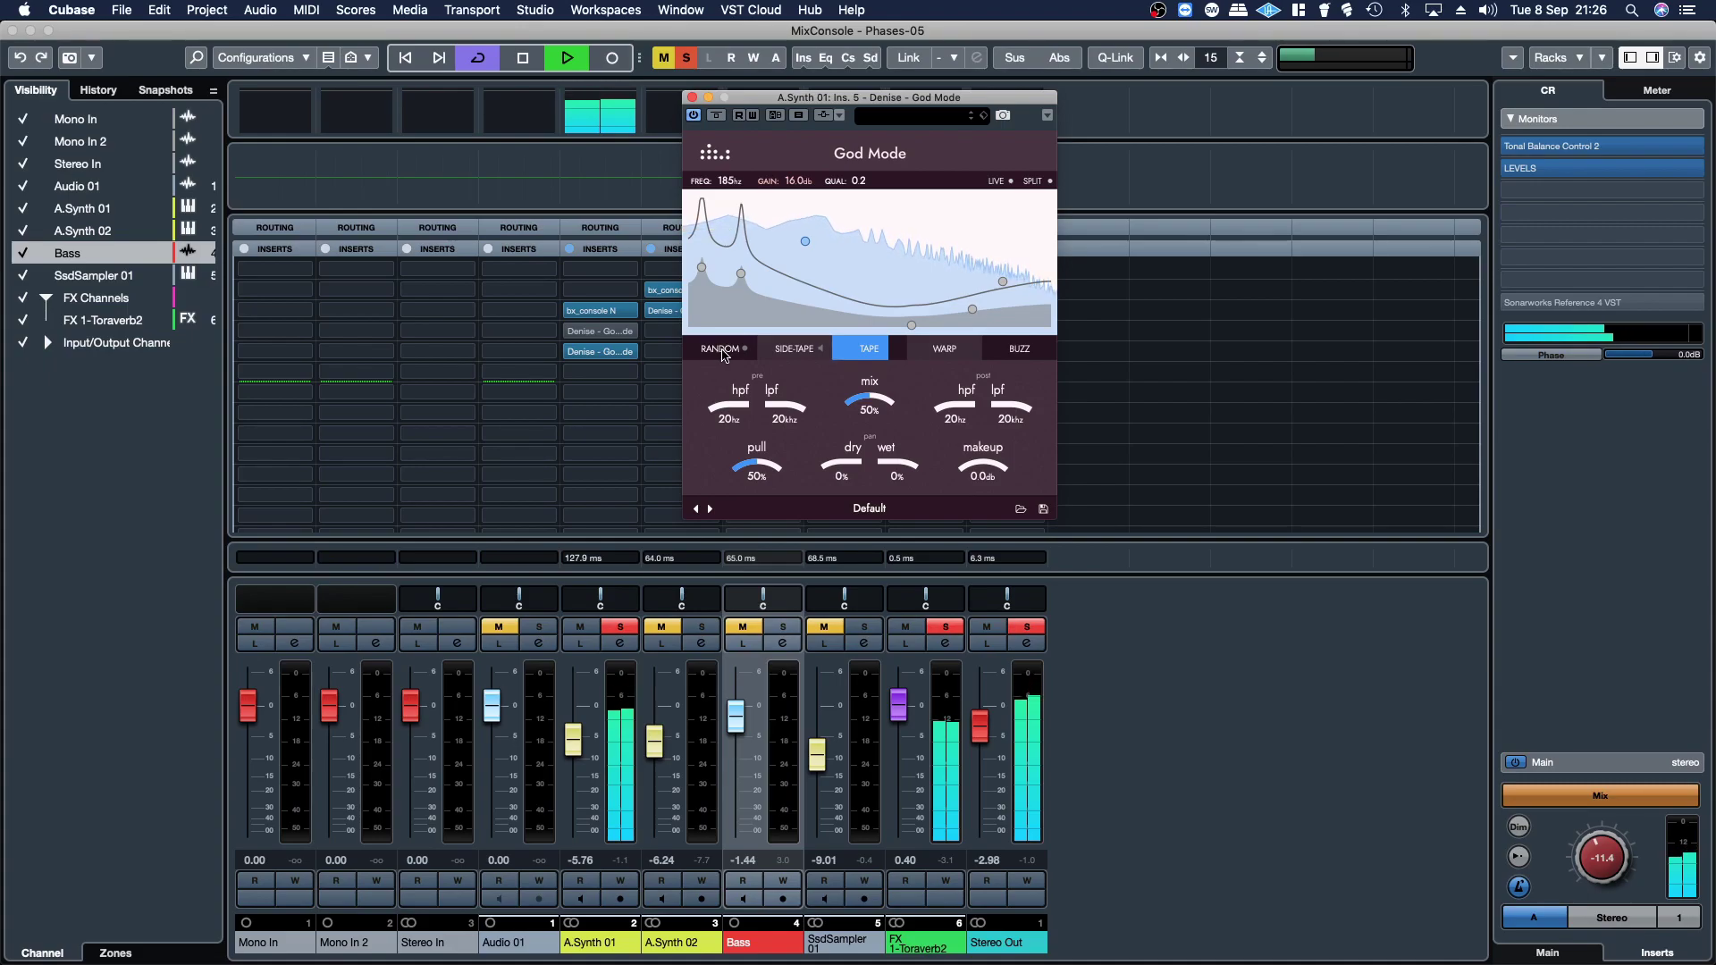
pyautogui.click(720, 350)
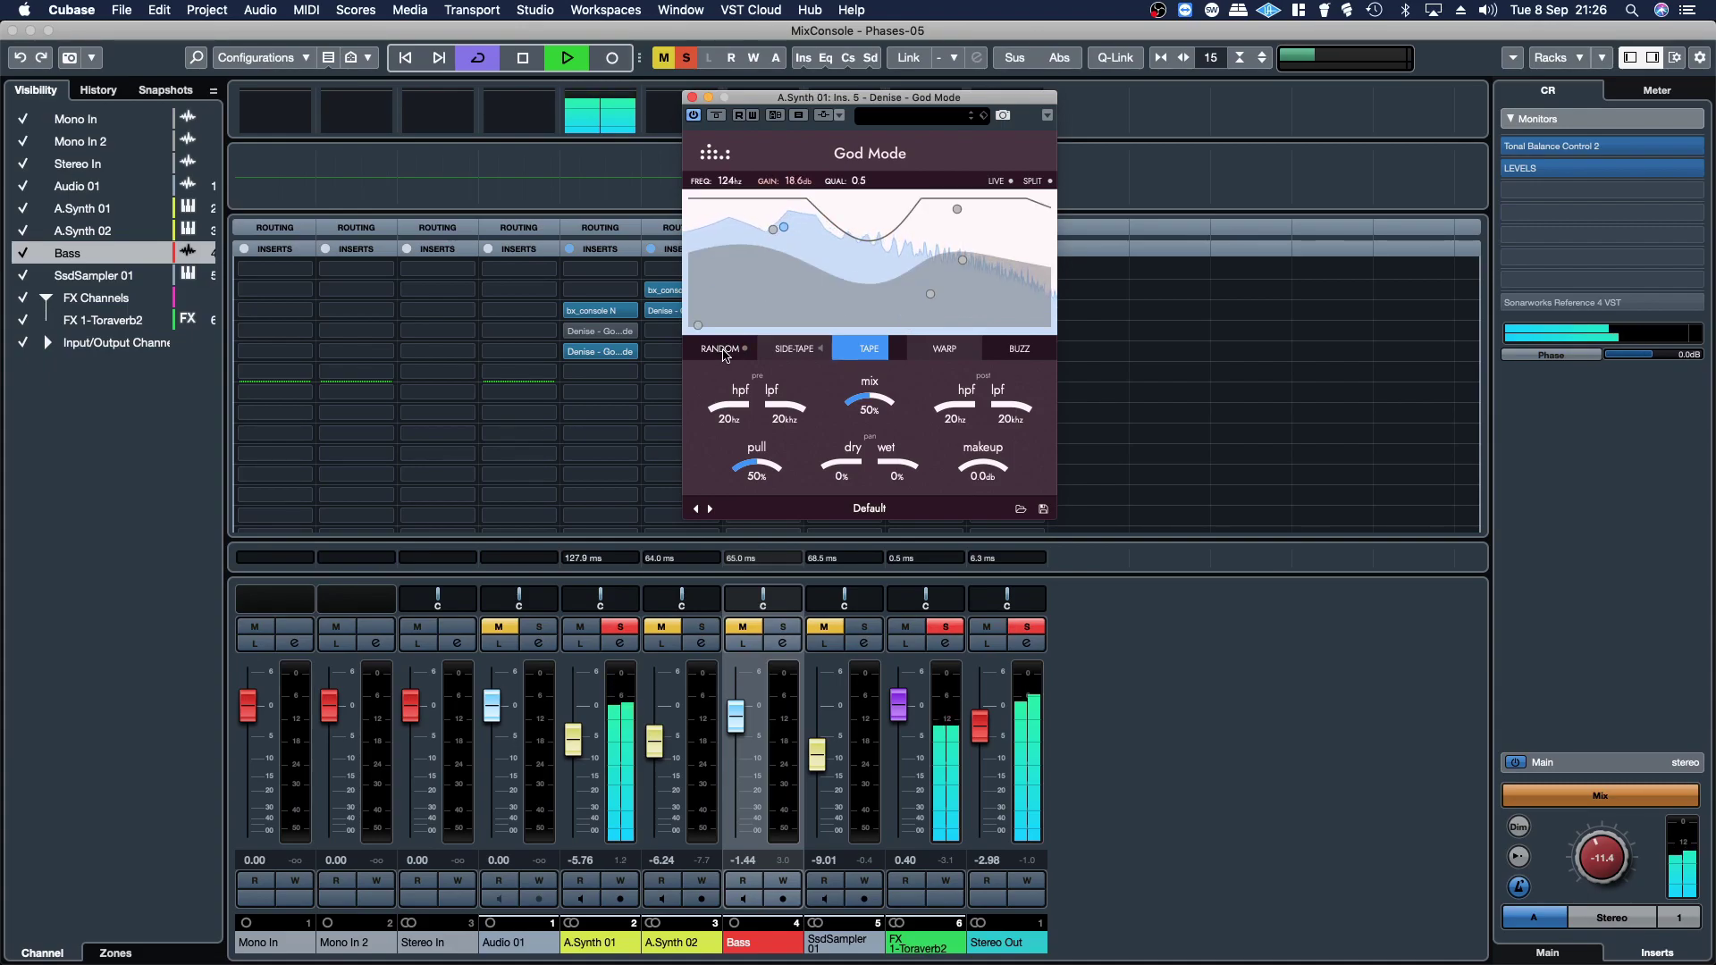
pyautogui.click(723, 353)
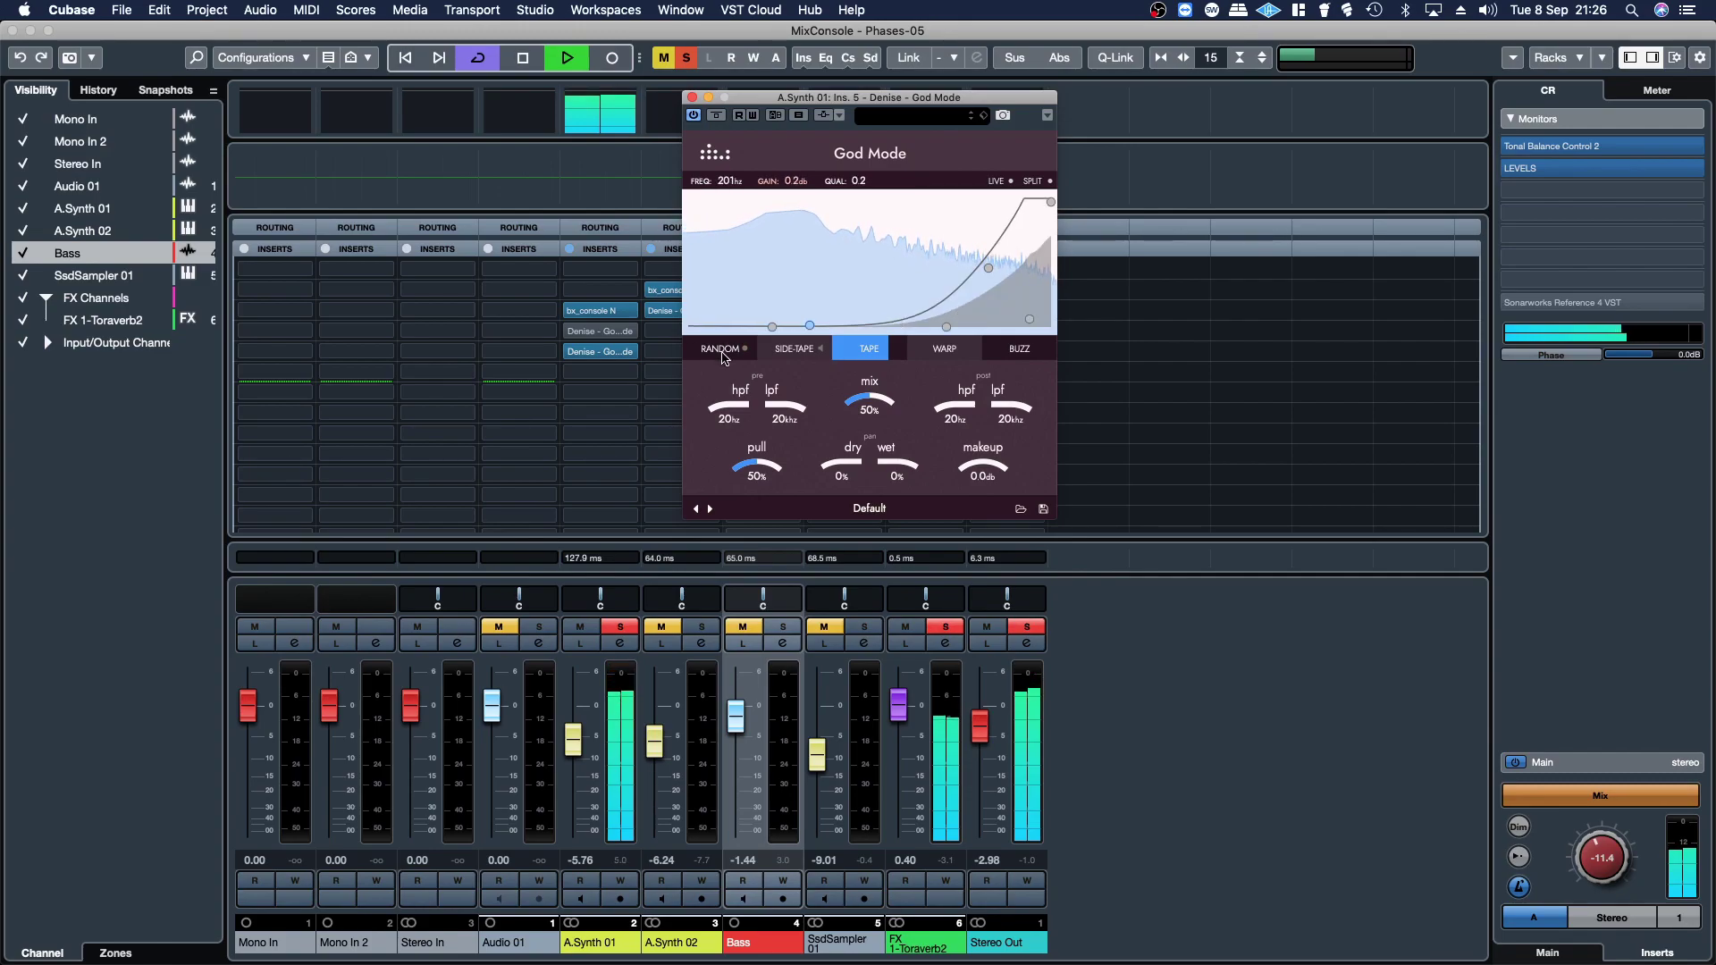
pyautogui.click(722, 352)
# - Raise A.Synth 01's God Mode Warp, set Buzz to about 37%, randomize the bands and move one to 15.5 dB at 4.6 kHz
pyautogui.moveTo(934, 355); pyautogui.dragTo(930, 317)
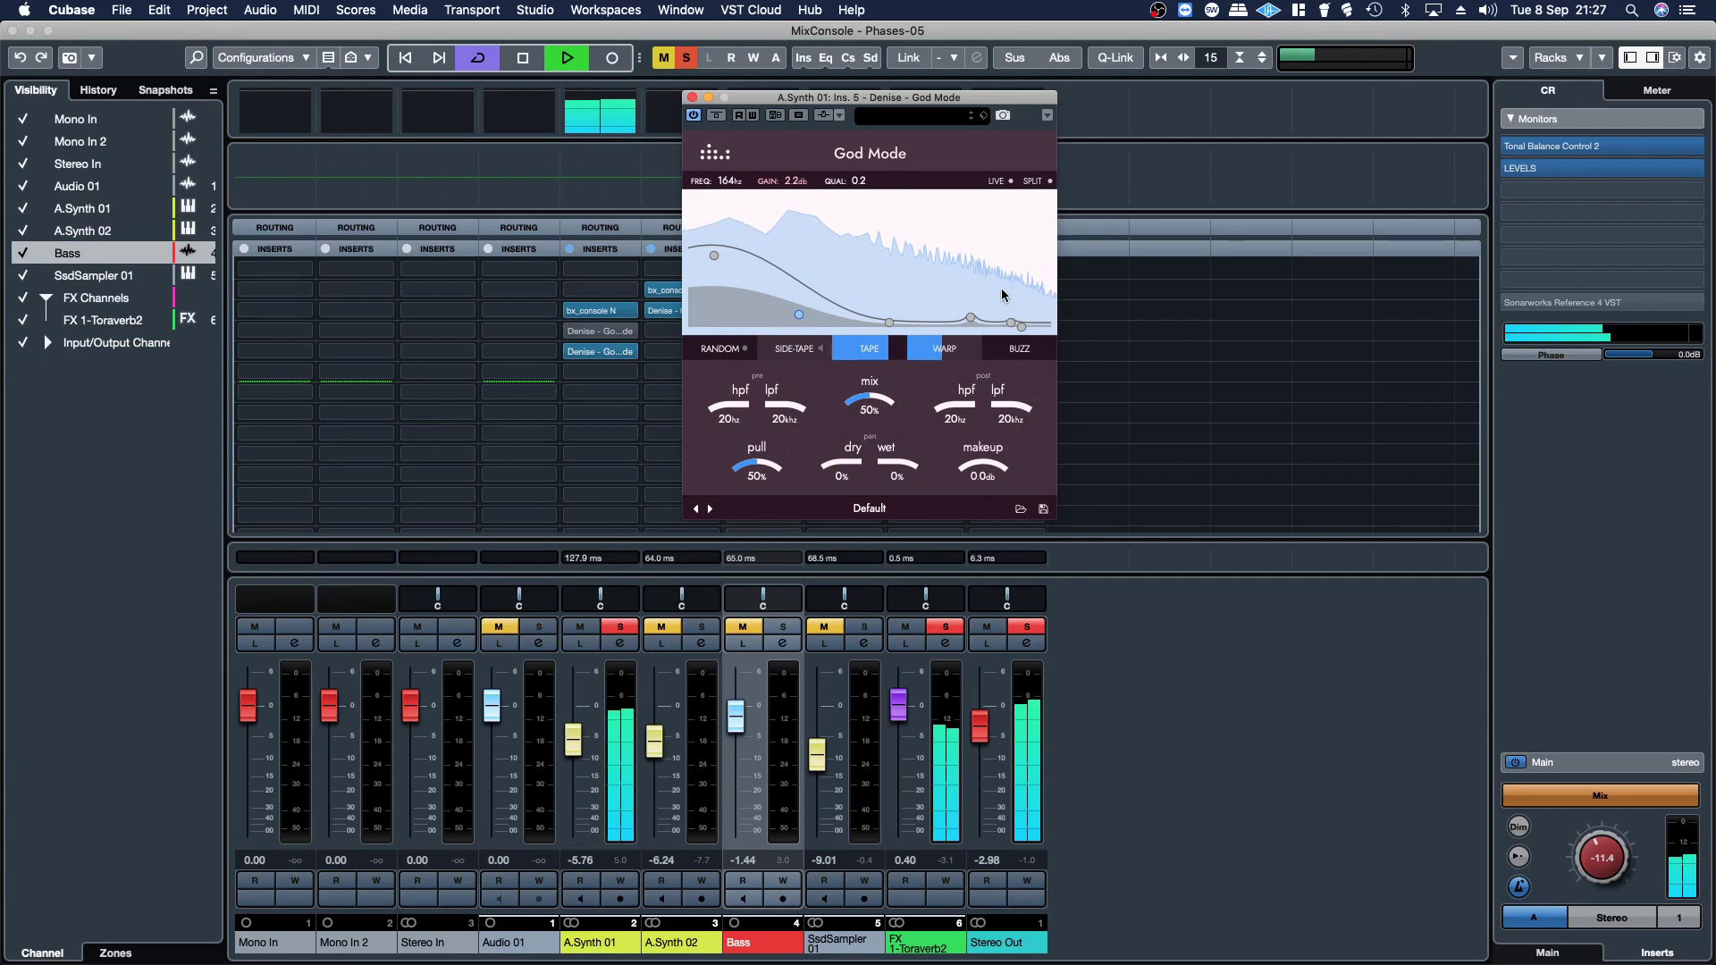
pyautogui.moveTo(1017, 362); pyautogui.dragTo(1028, 284)
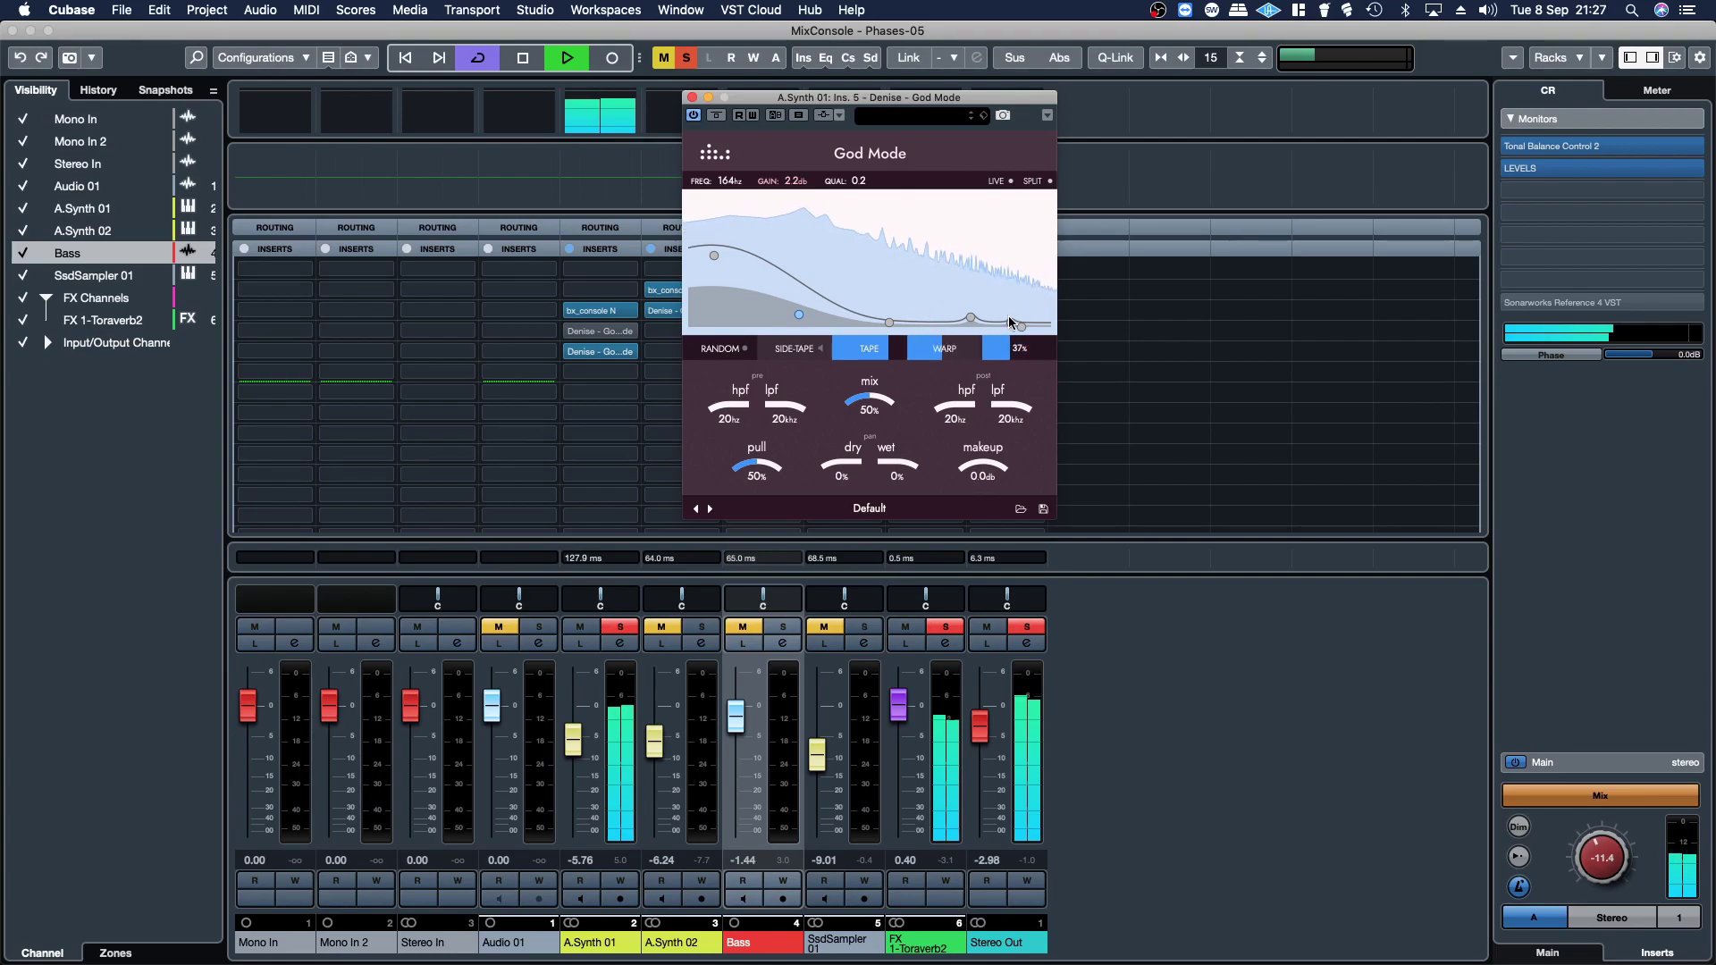
pyautogui.click(721, 350)
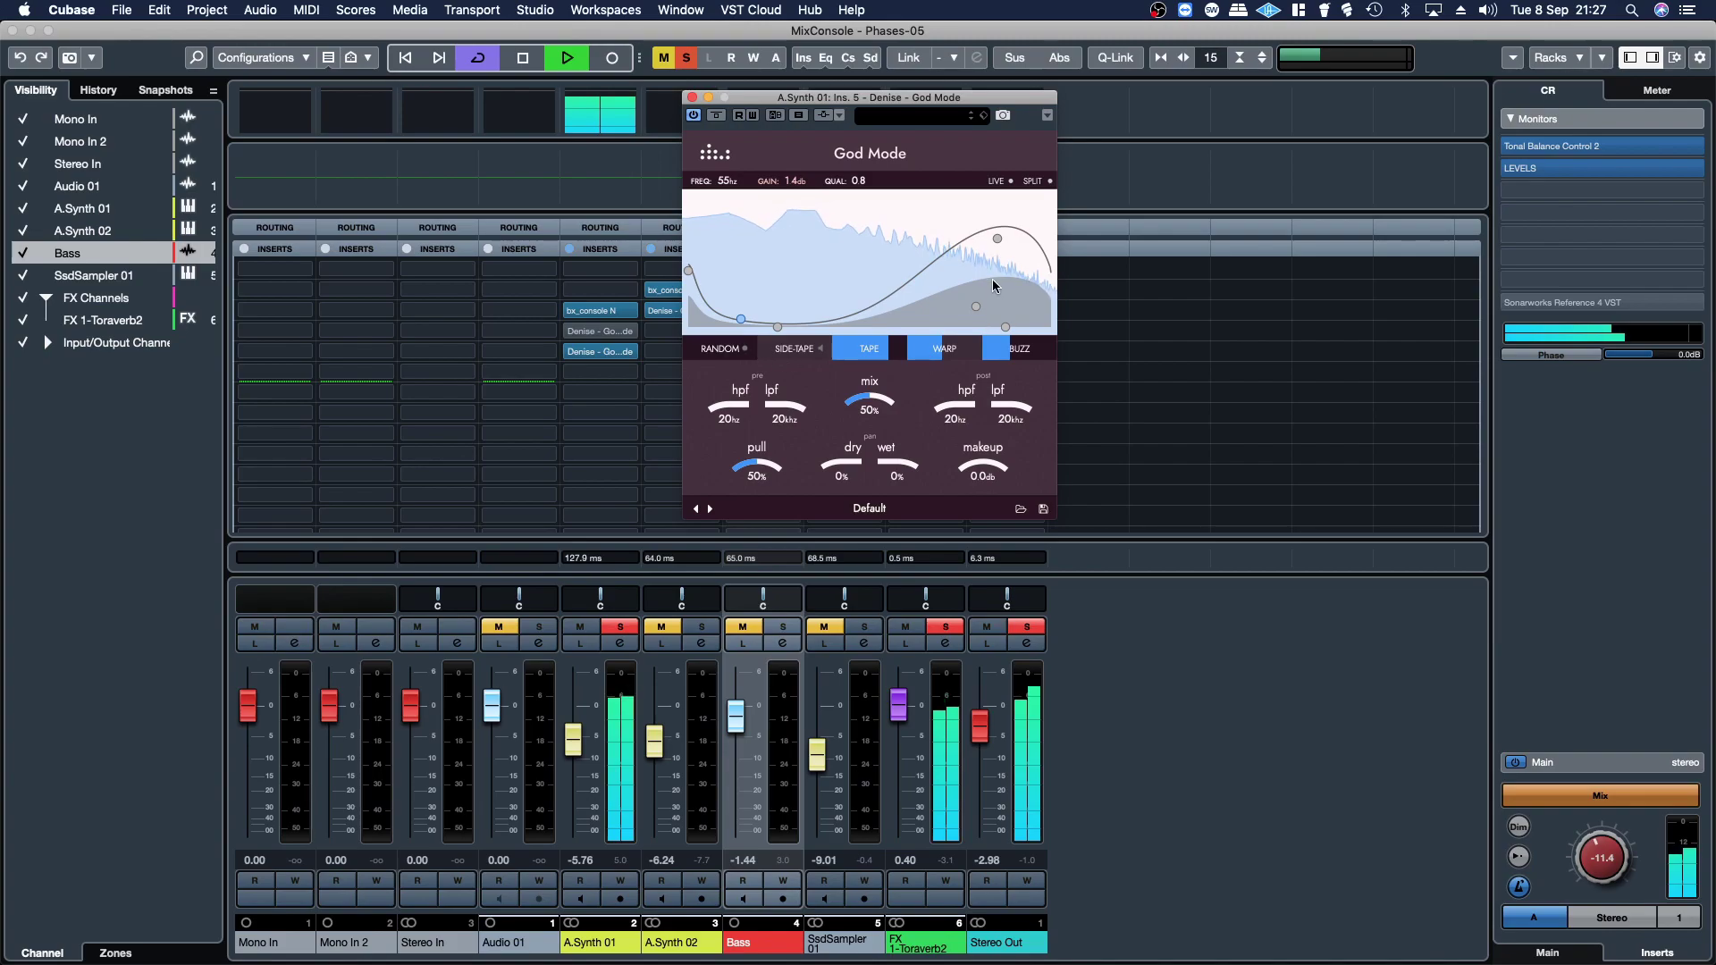
pyautogui.moveTo(998, 247)
pyautogui.mouseDown()
pyautogui.moveTo(950, 268)
pyautogui.moveTo(947, 234)
pyautogui.moveTo(974, 244)
pyautogui.mouseUp()
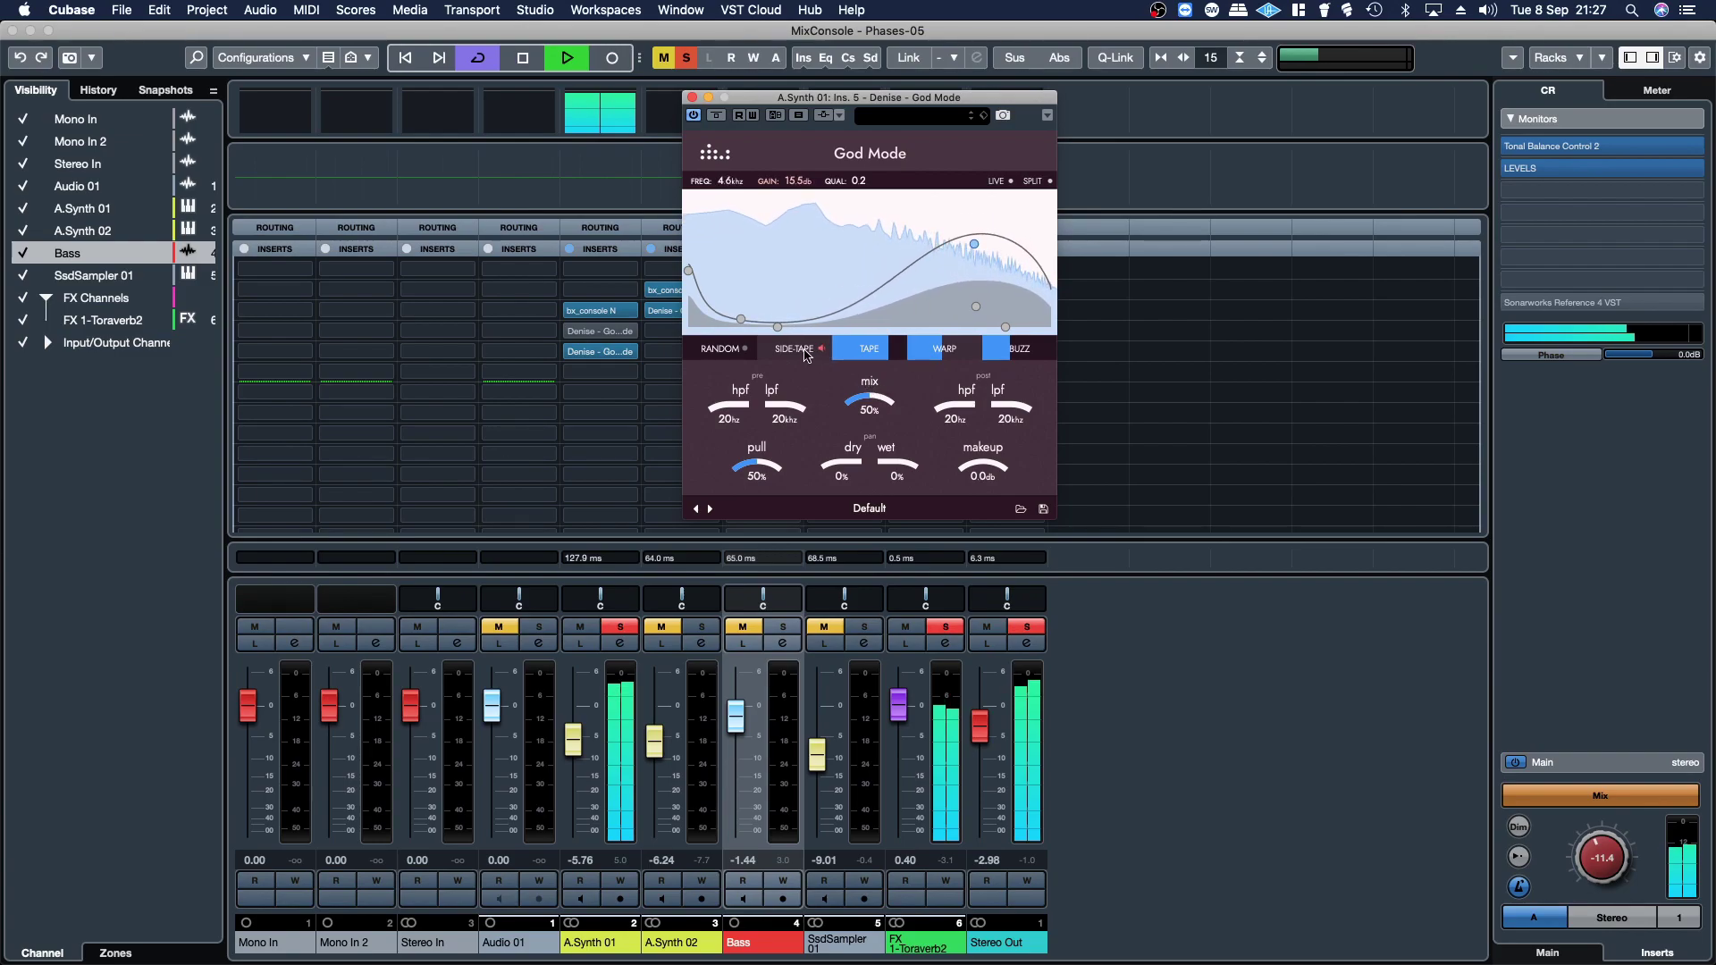
# - Set A.Synth 01's God Mode makeup to -4.0 dB while comparing with bypass, and close the plugin and unsolo the channel
pyautogui.click(714, 117)
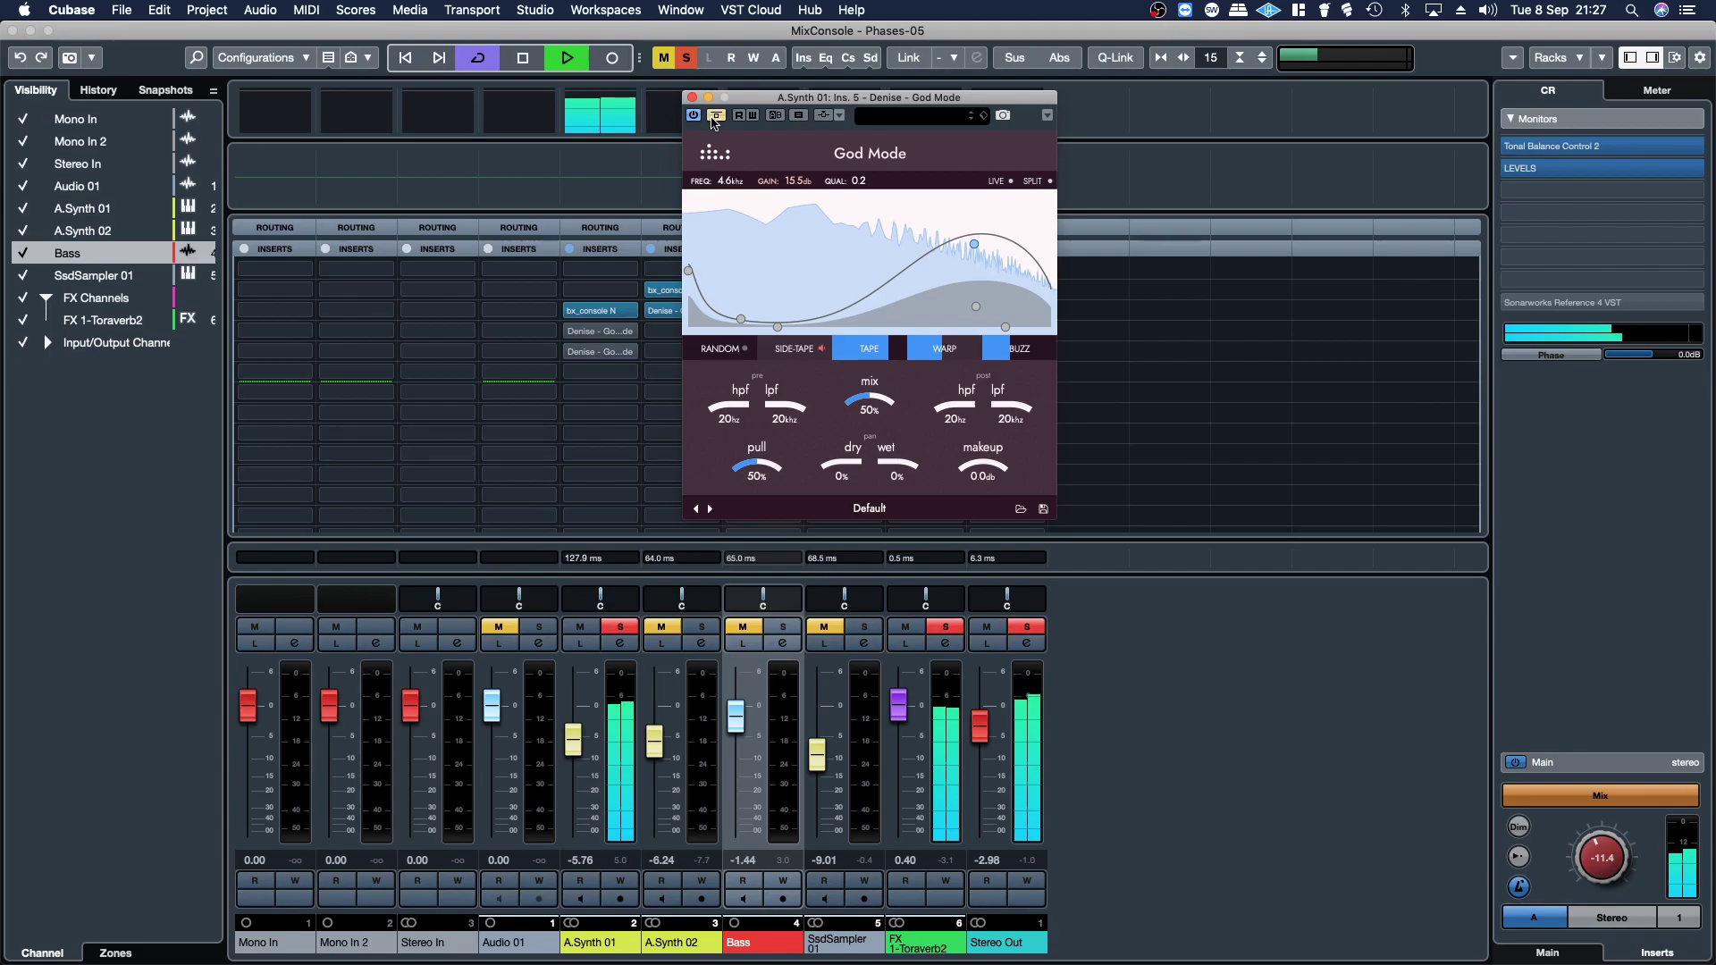
pyautogui.click(714, 118)
pyautogui.moveTo(960, 485); pyautogui.dragTo(980, 471)
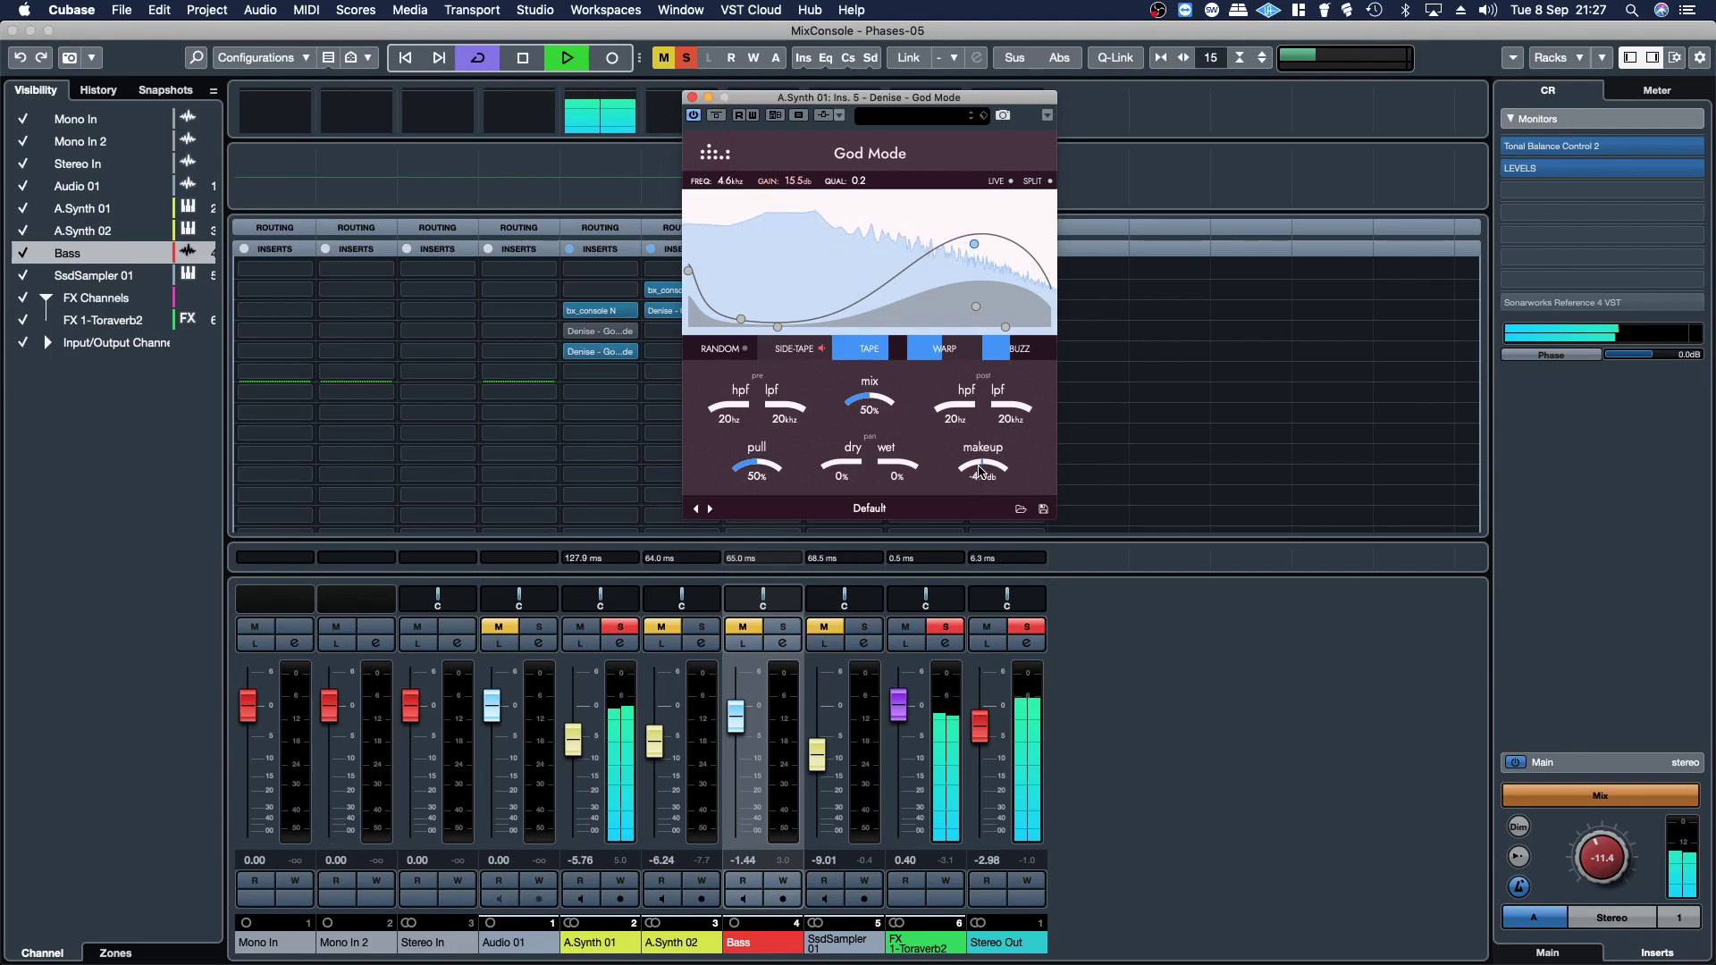
pyautogui.click(718, 118)
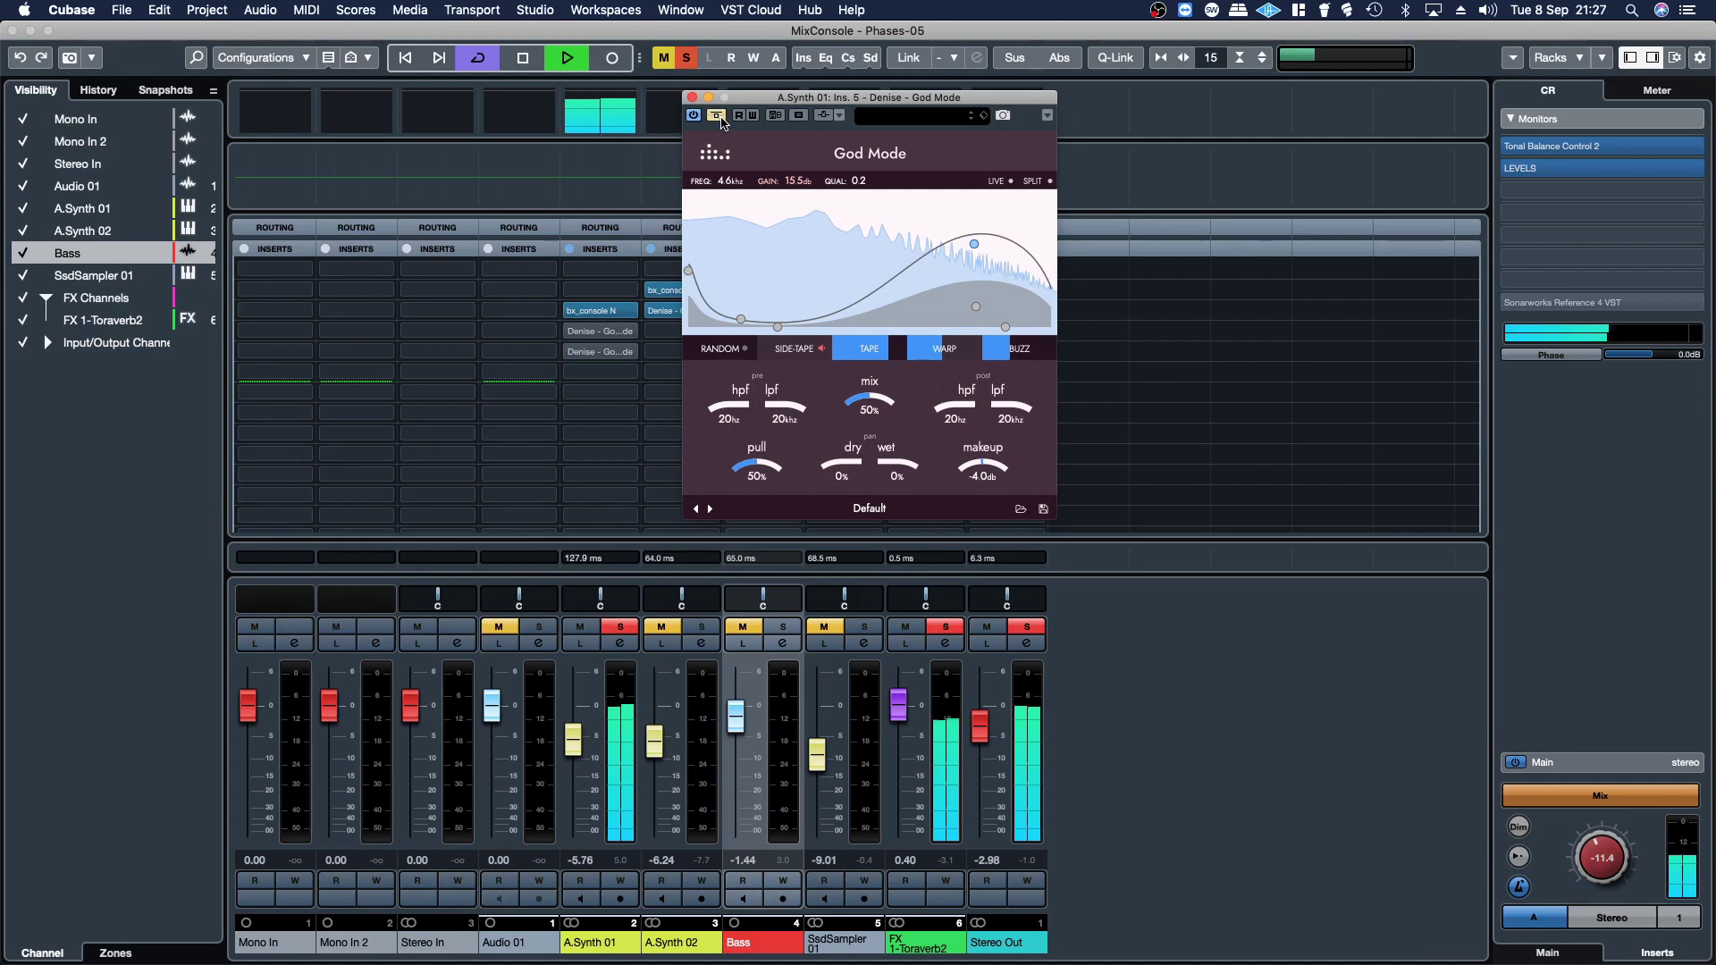
pyautogui.click(718, 117)
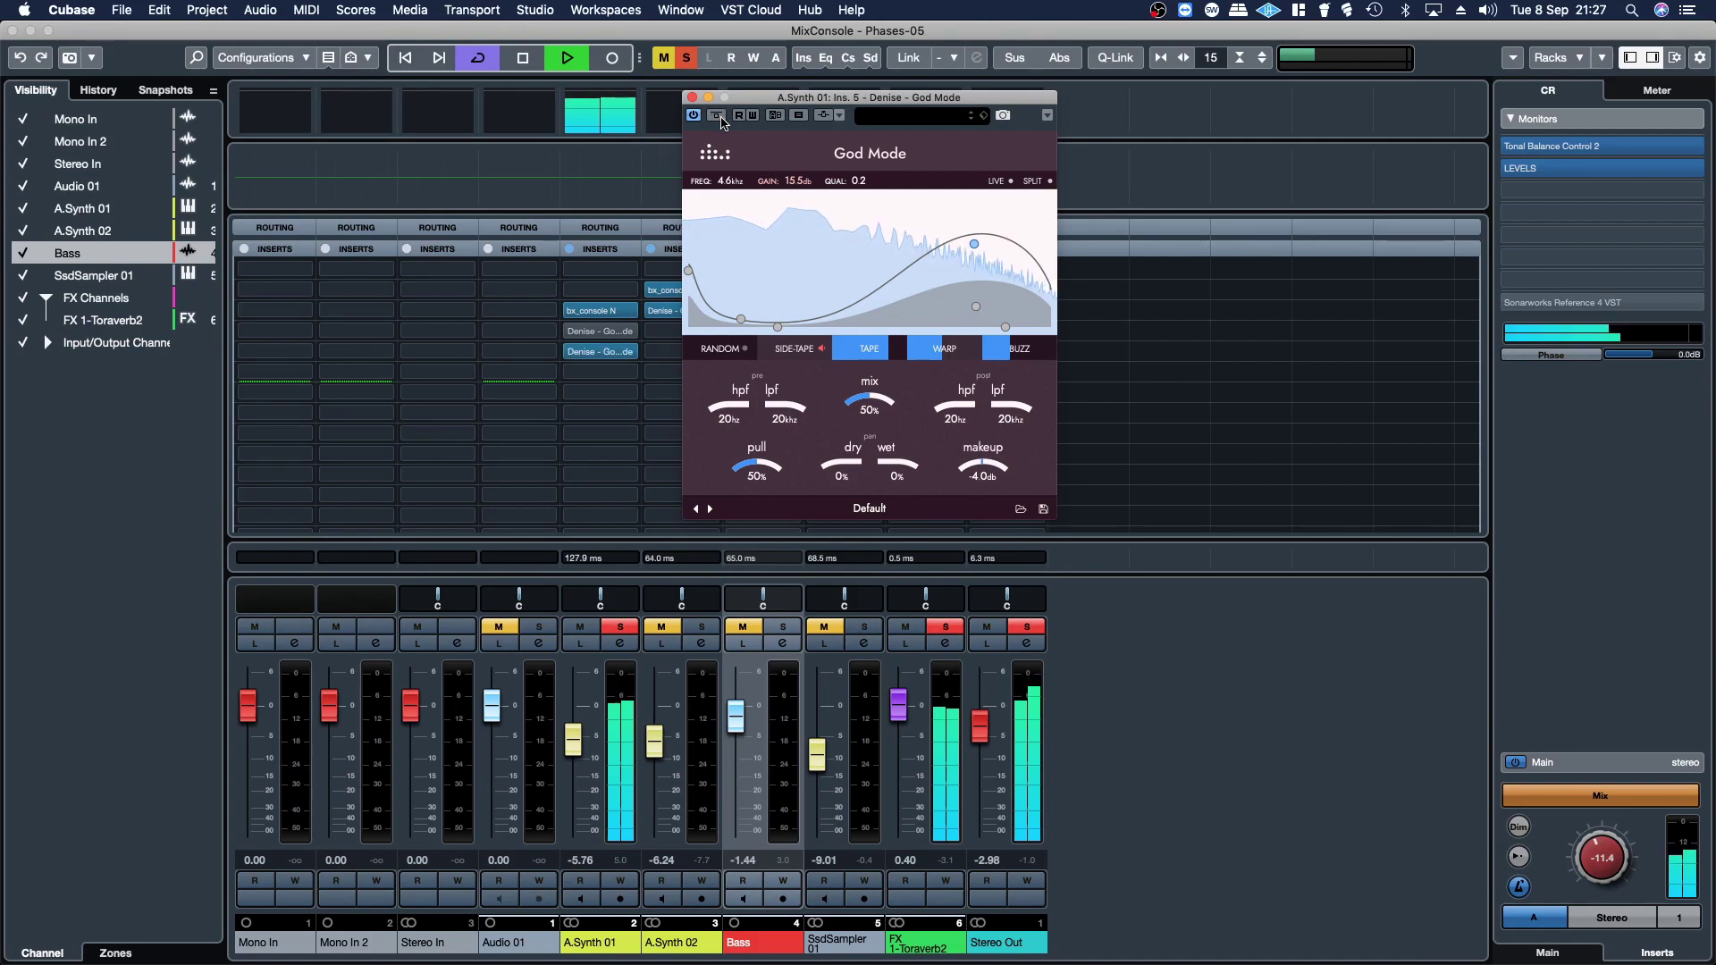
pyautogui.click(693, 97)
pyautogui.click(620, 630)
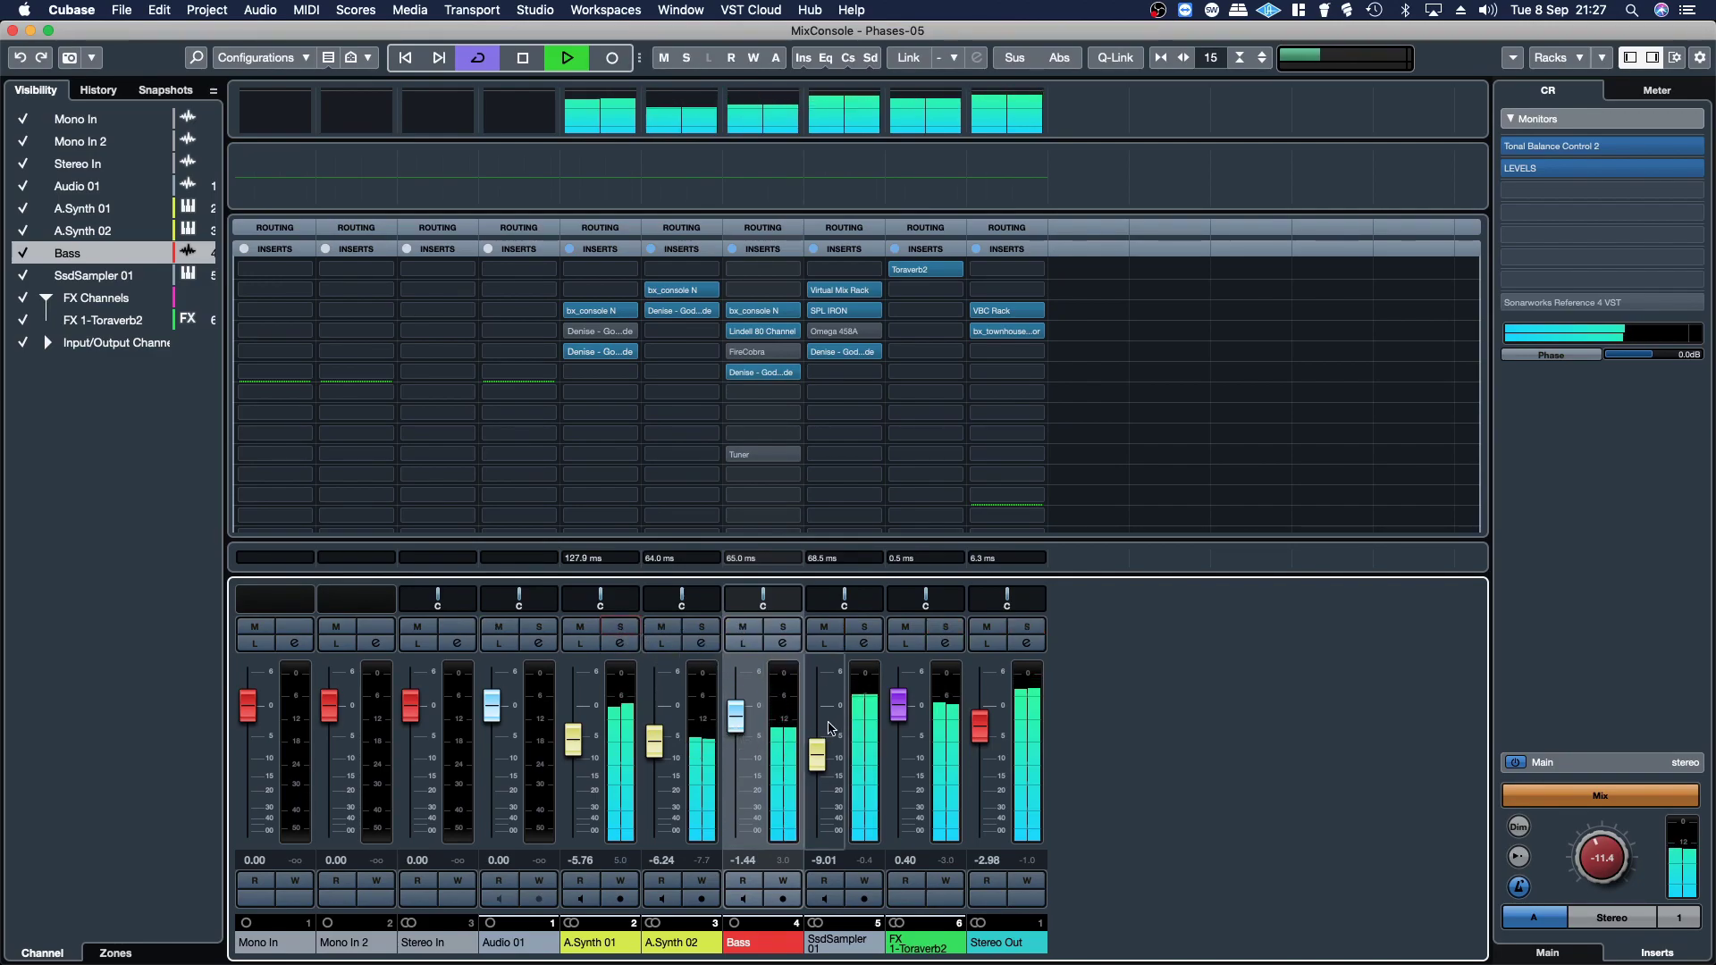
# - Solo SsdSampler 01, bypass its existing God Mode and add another Denise - God Mode in the sixth insert slot
pyautogui.click(864, 627)
pyautogui.click(864, 644)
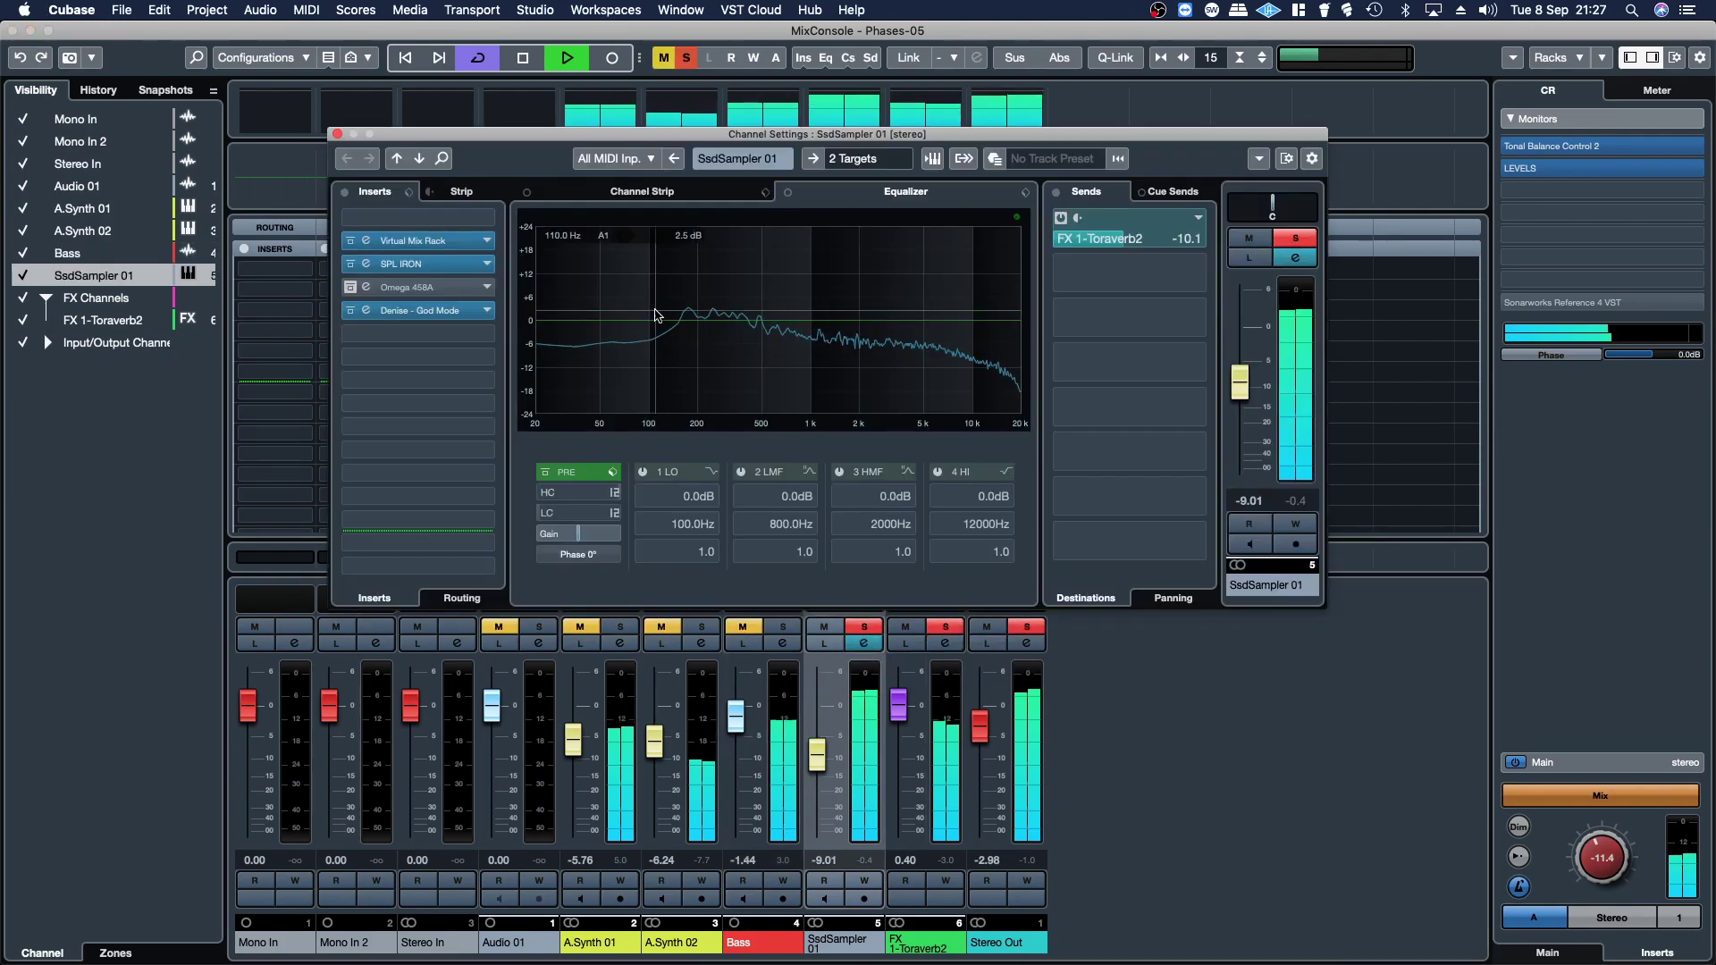
pyautogui.click(479, 334)
pyautogui.click(435, 758)
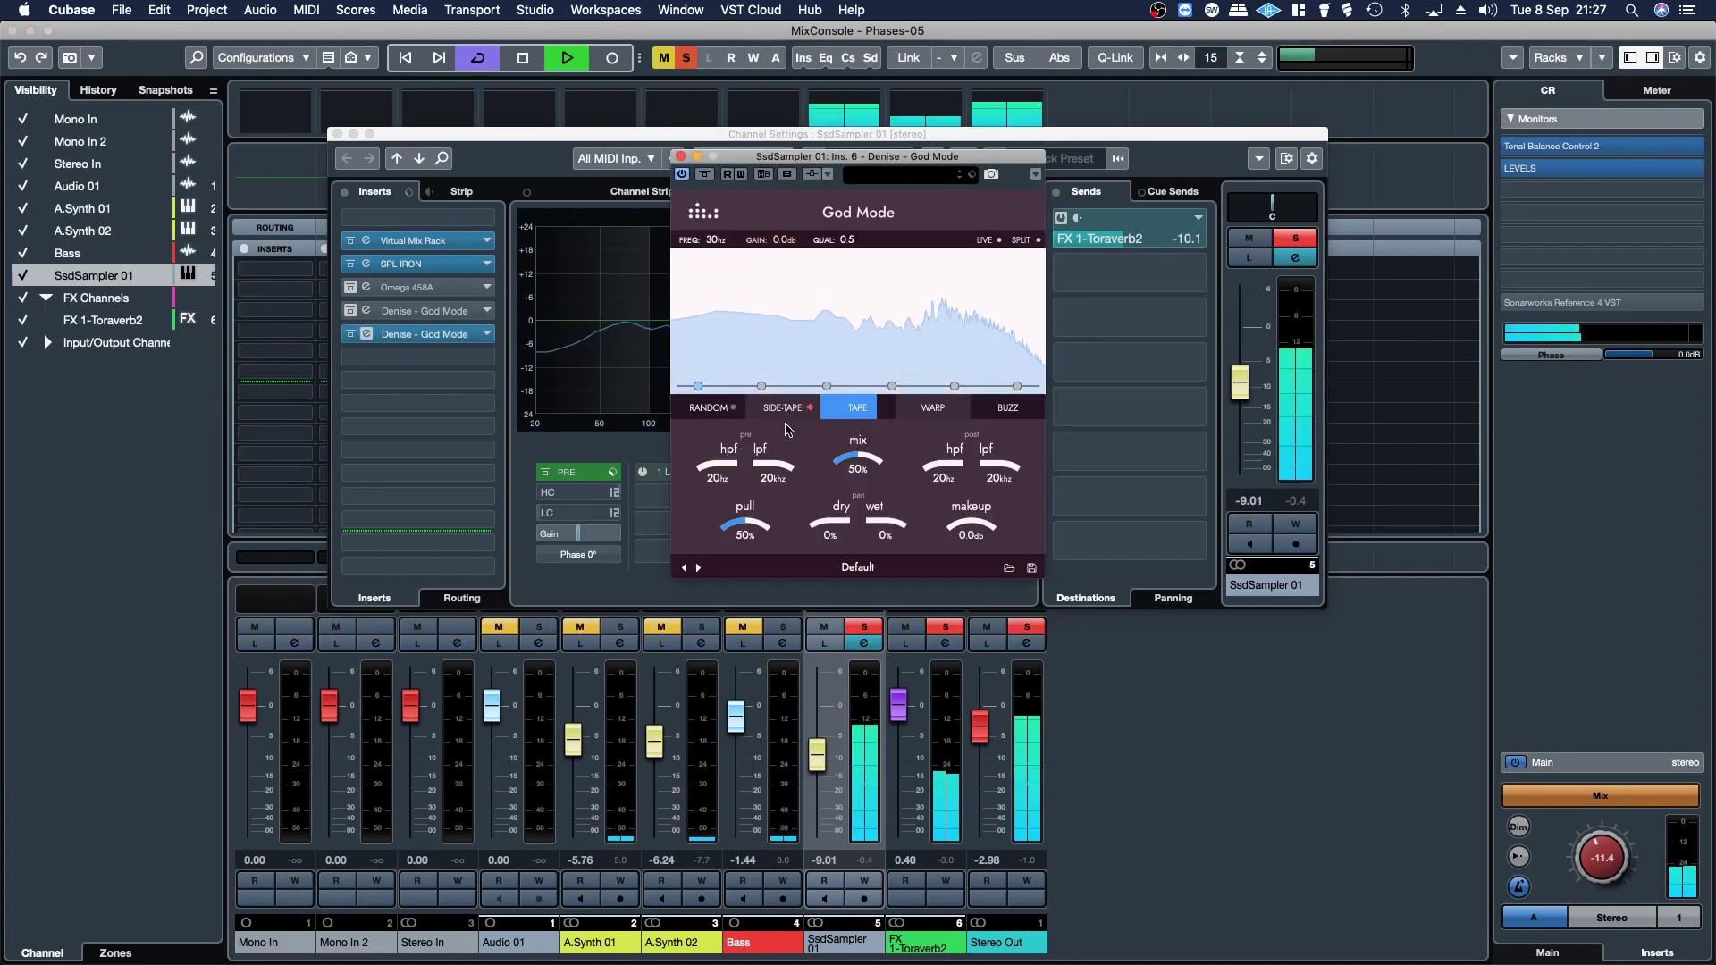
# - Randomize the new SsdSampler 01 God Mode bands and compare the sound with the plugin bypassed
pyautogui.click(711, 409)
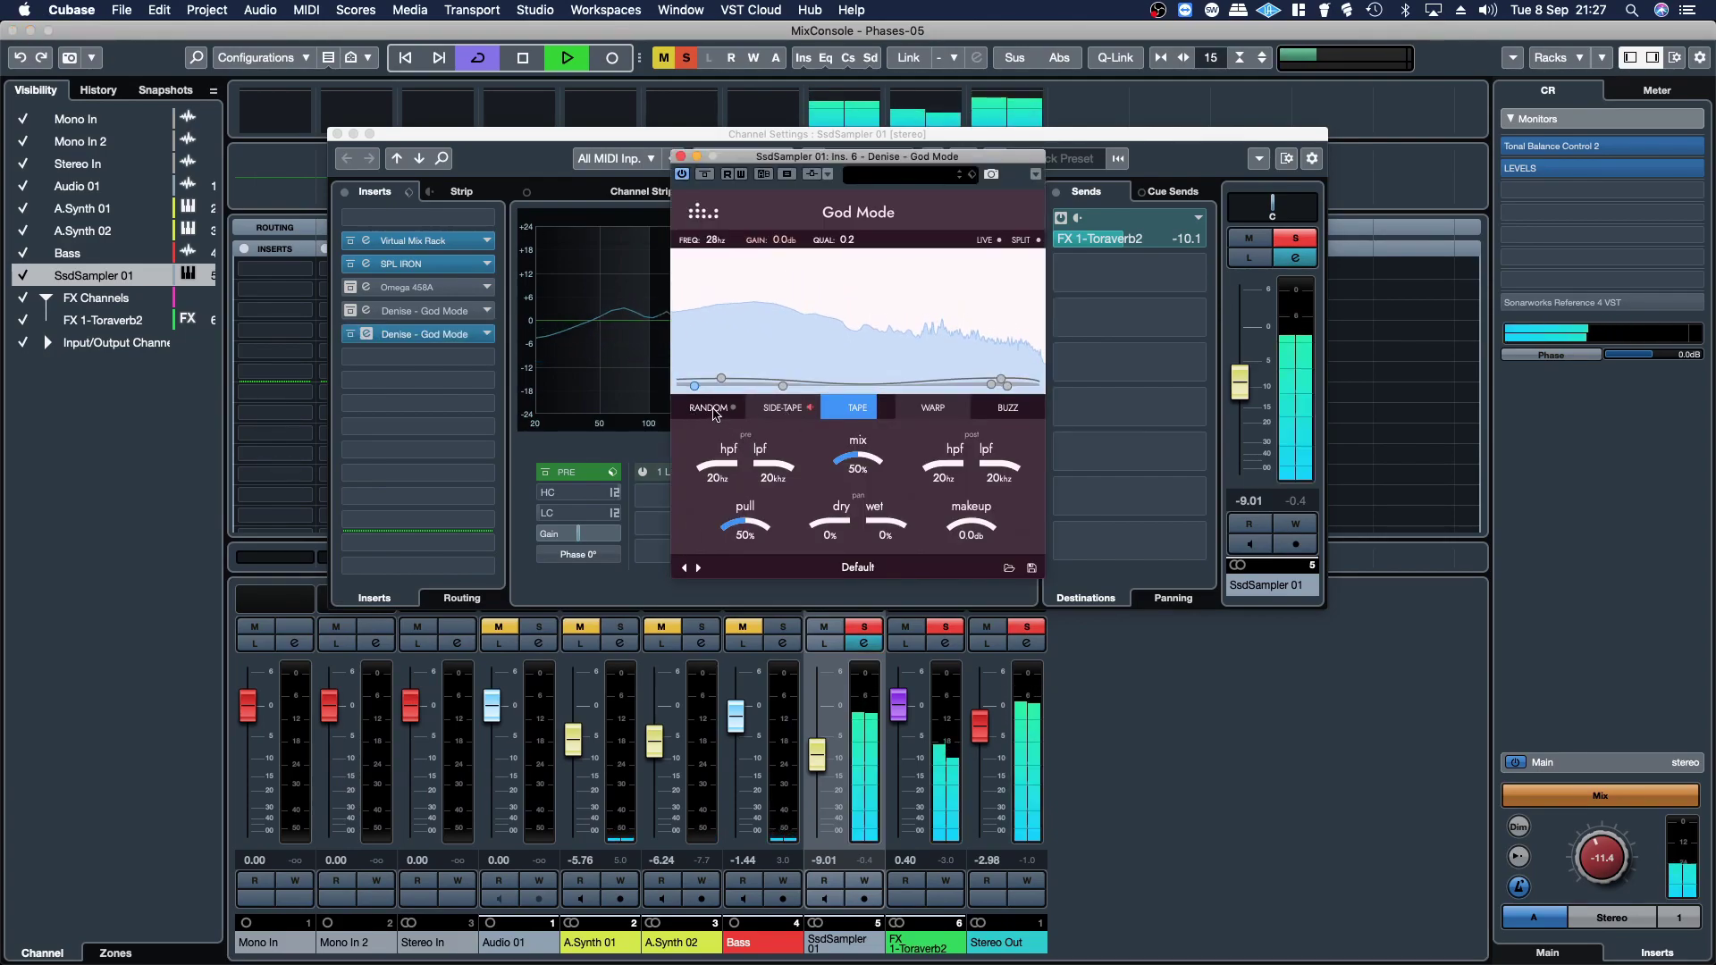
pyautogui.click(705, 174)
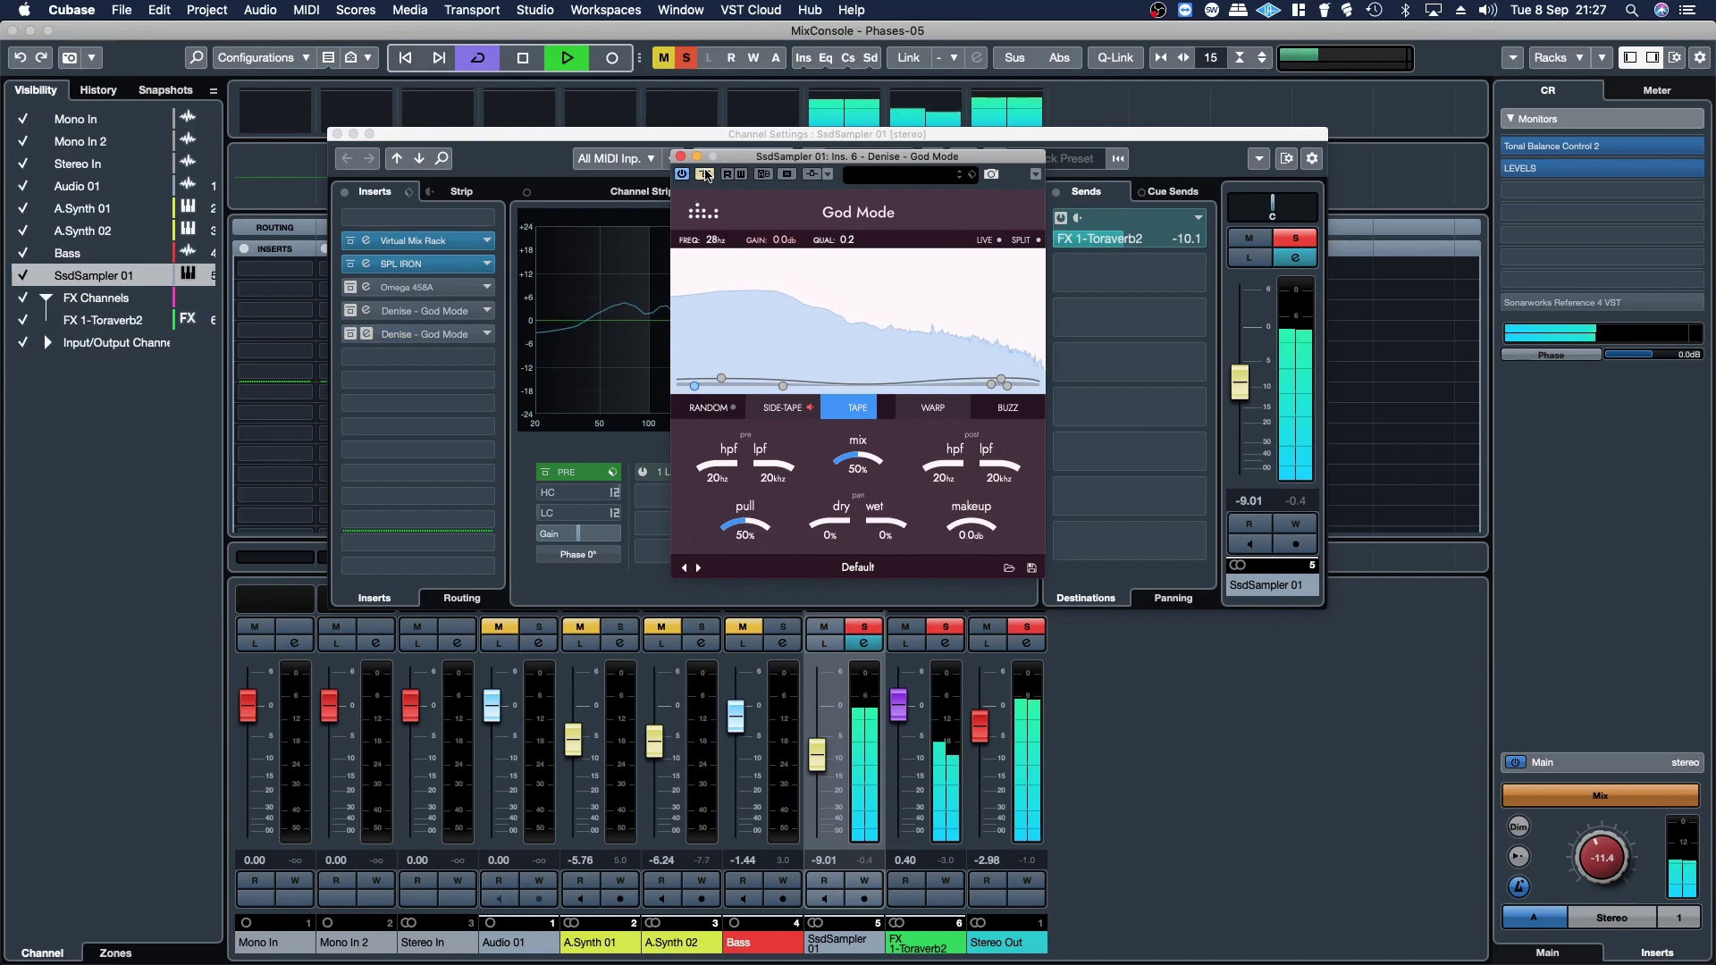
pyautogui.click(705, 174)
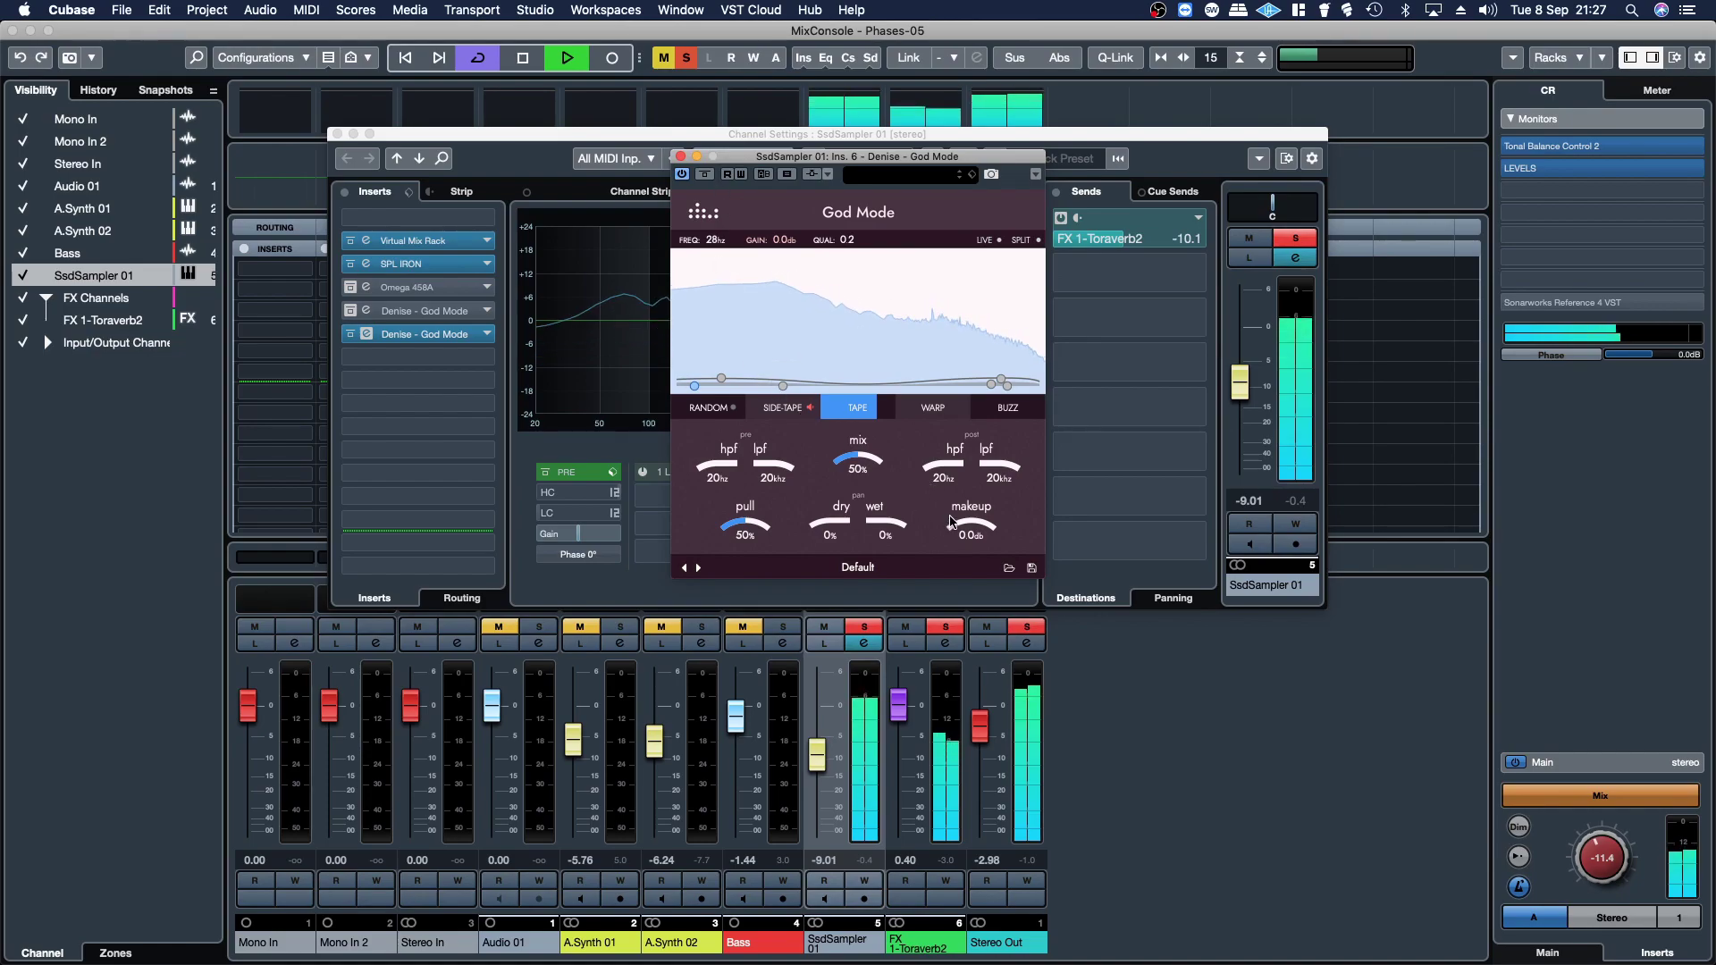
# - Audition successive random God Mode band curves on the soloed SsdSampler 01, keep the last one and stop playback
pyautogui.click(710, 409)
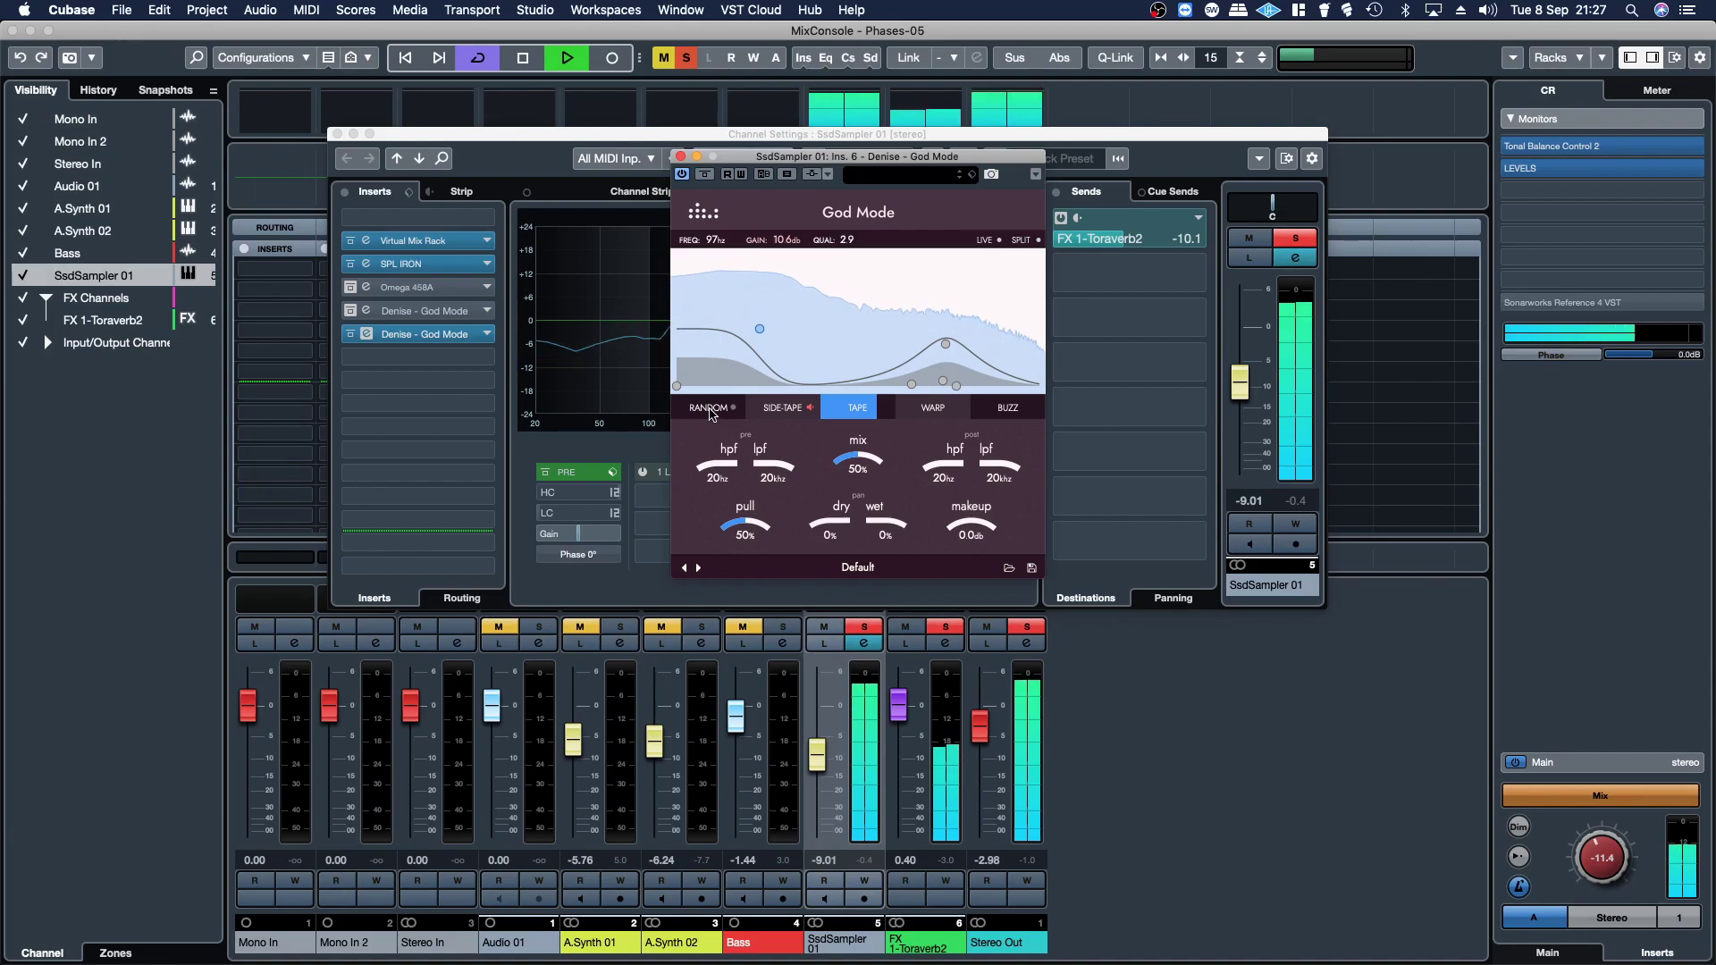
pyautogui.click(710, 408)
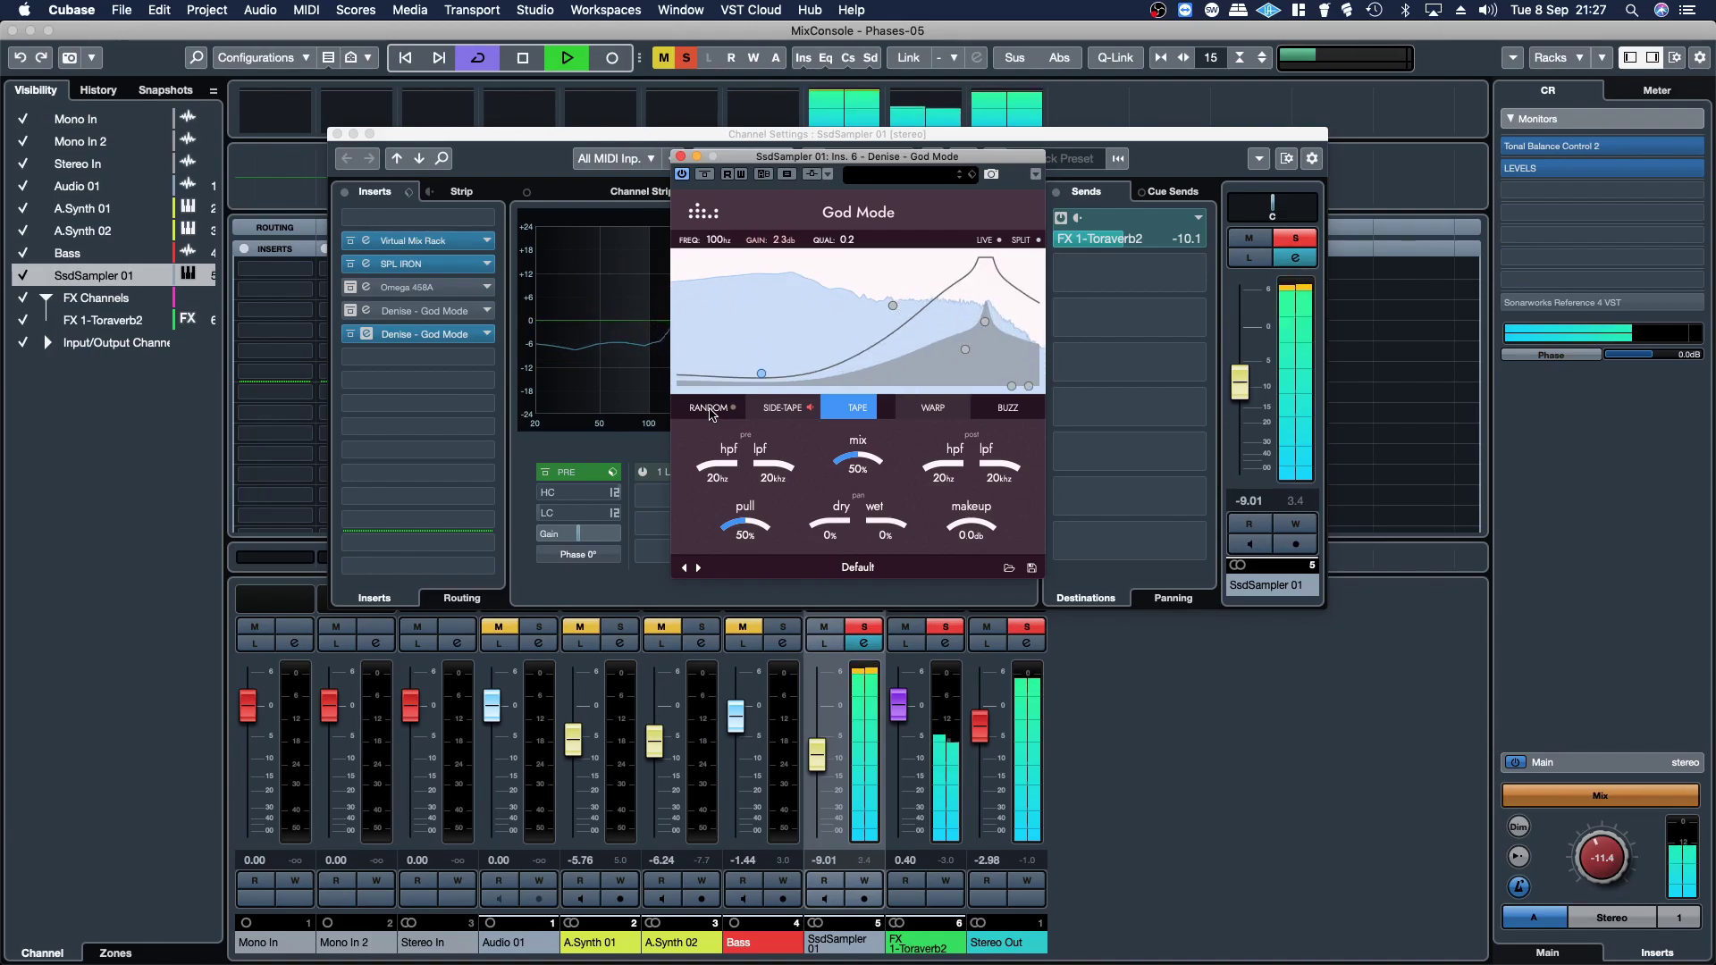
pyautogui.click(709, 408)
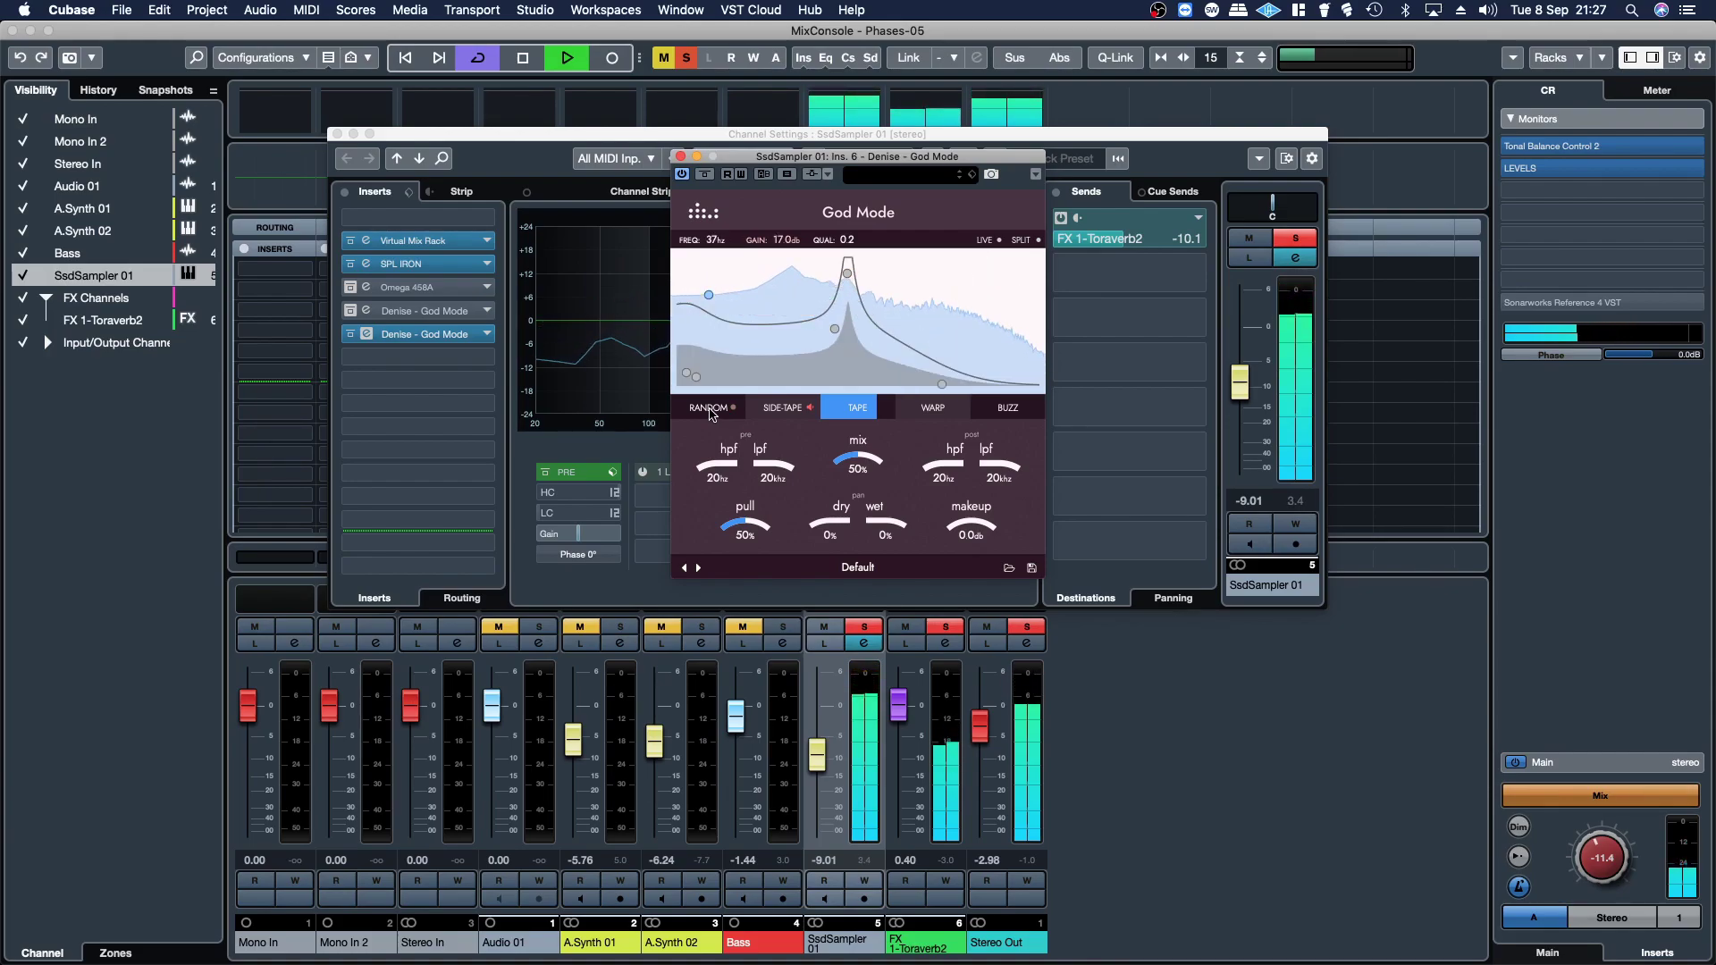
pyautogui.click(710, 410)
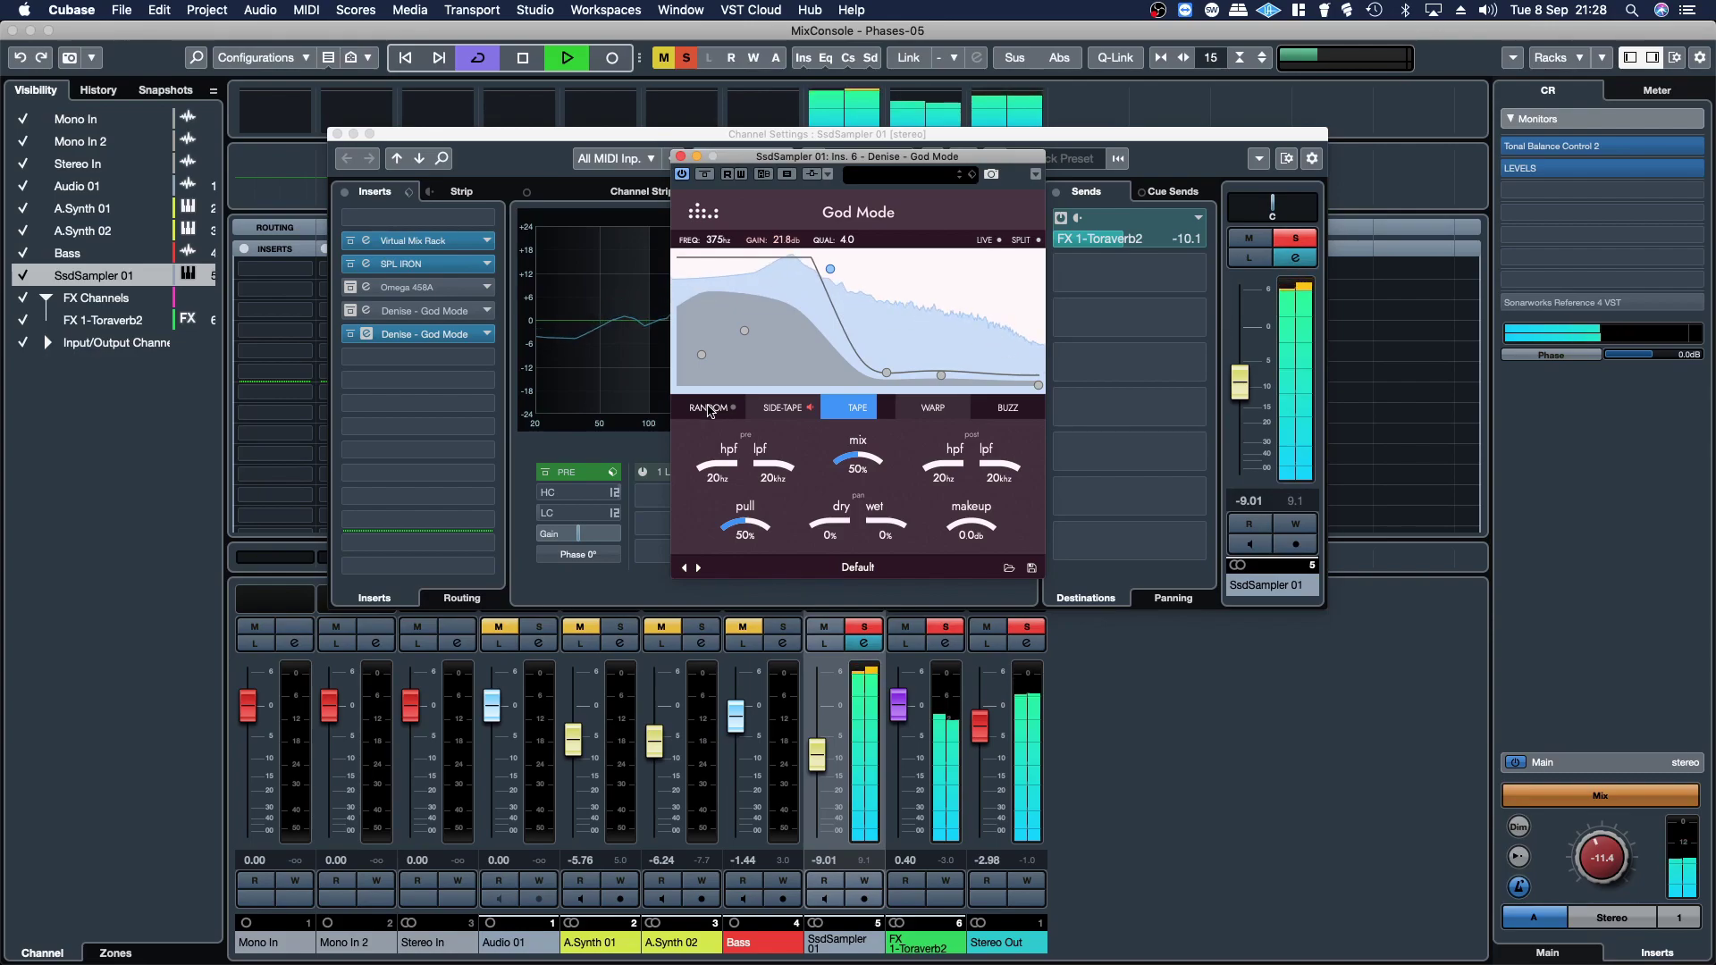
pyautogui.click(710, 409)
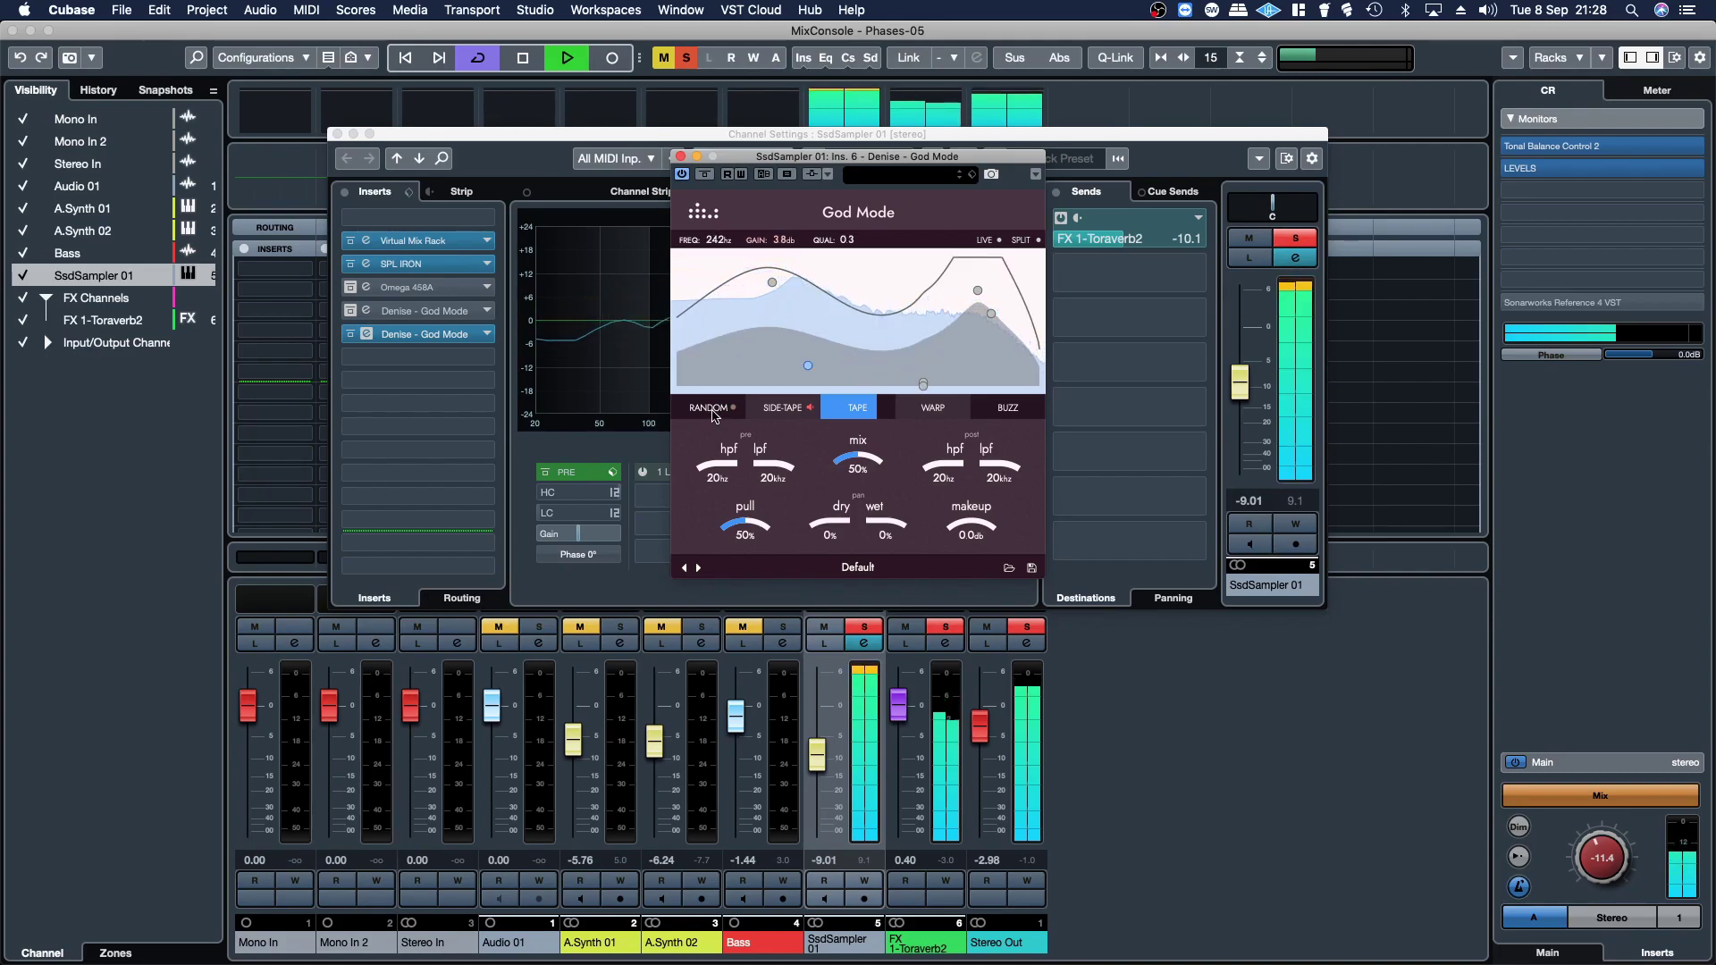
pyautogui.click(710, 409)
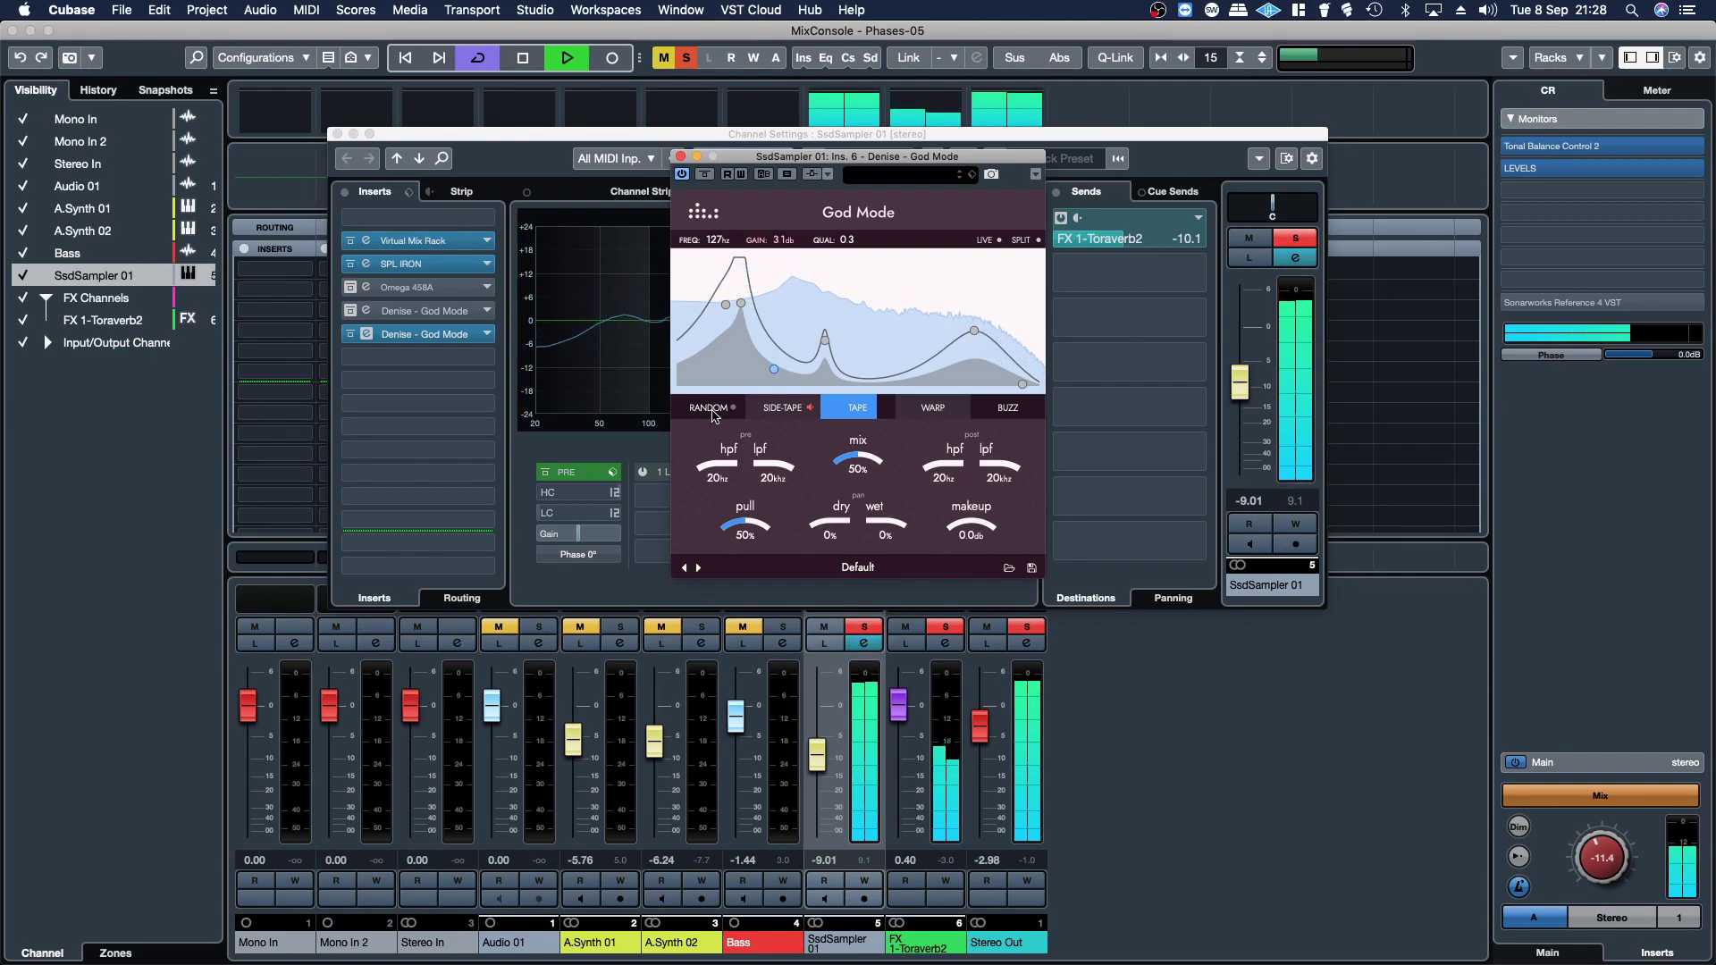
pyautogui.click(712, 410)
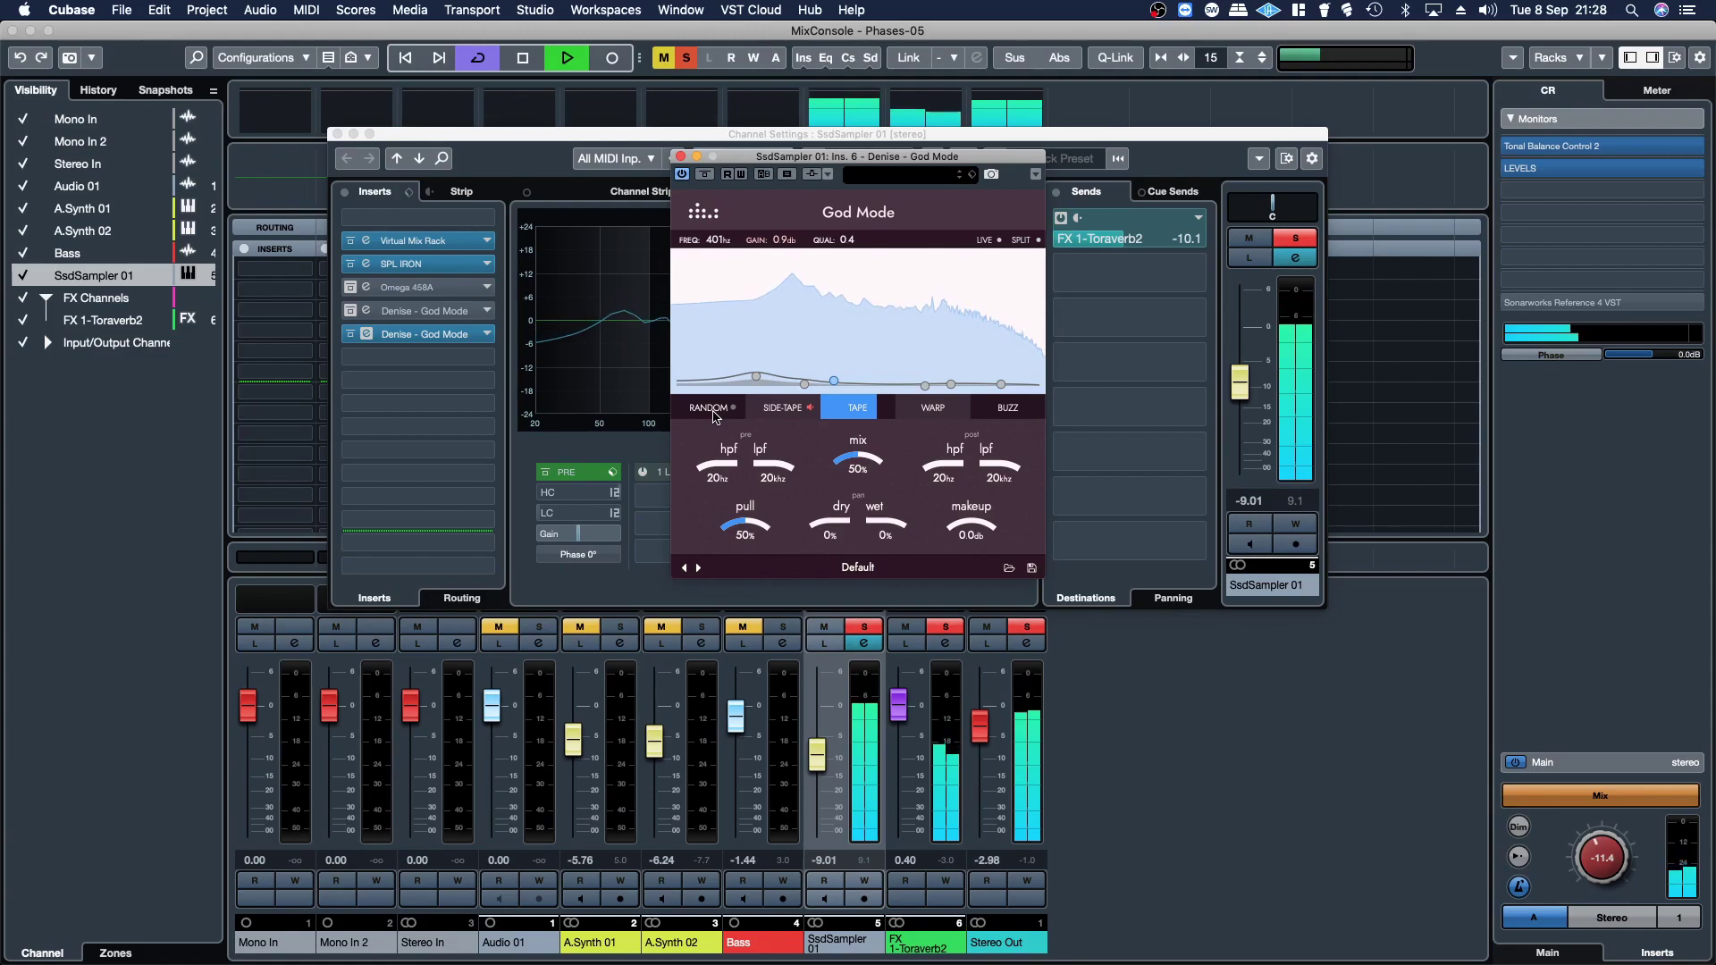
pyautogui.click(712, 410)
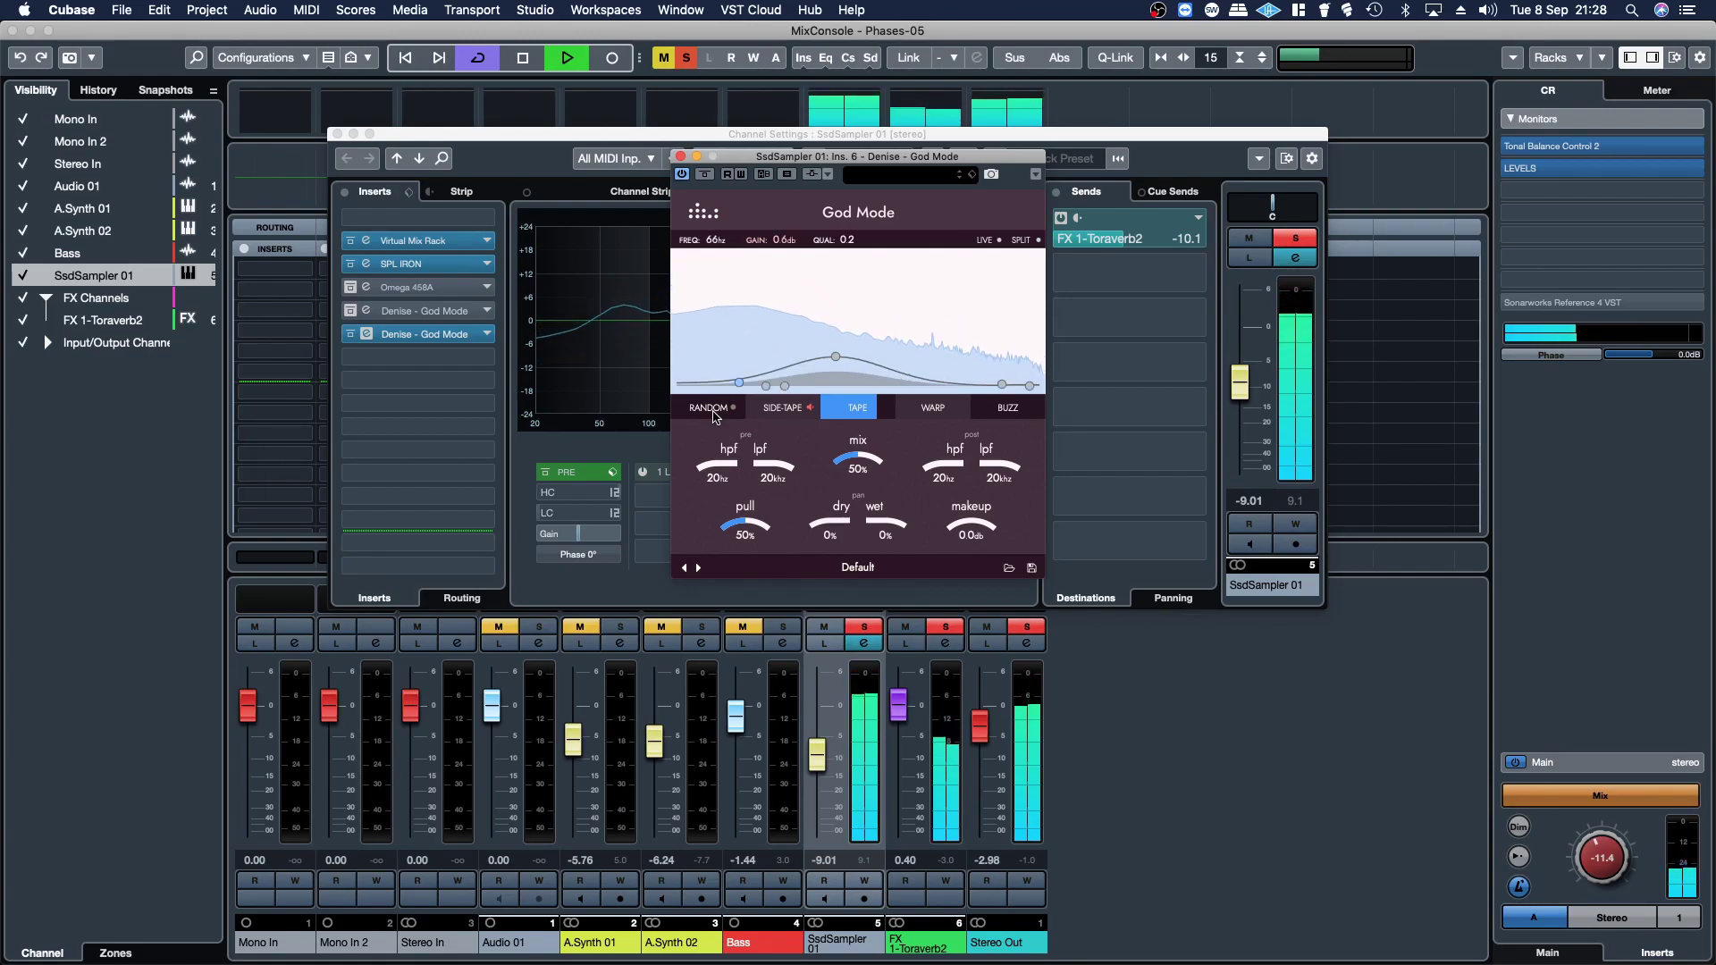
pyautogui.click(713, 411)
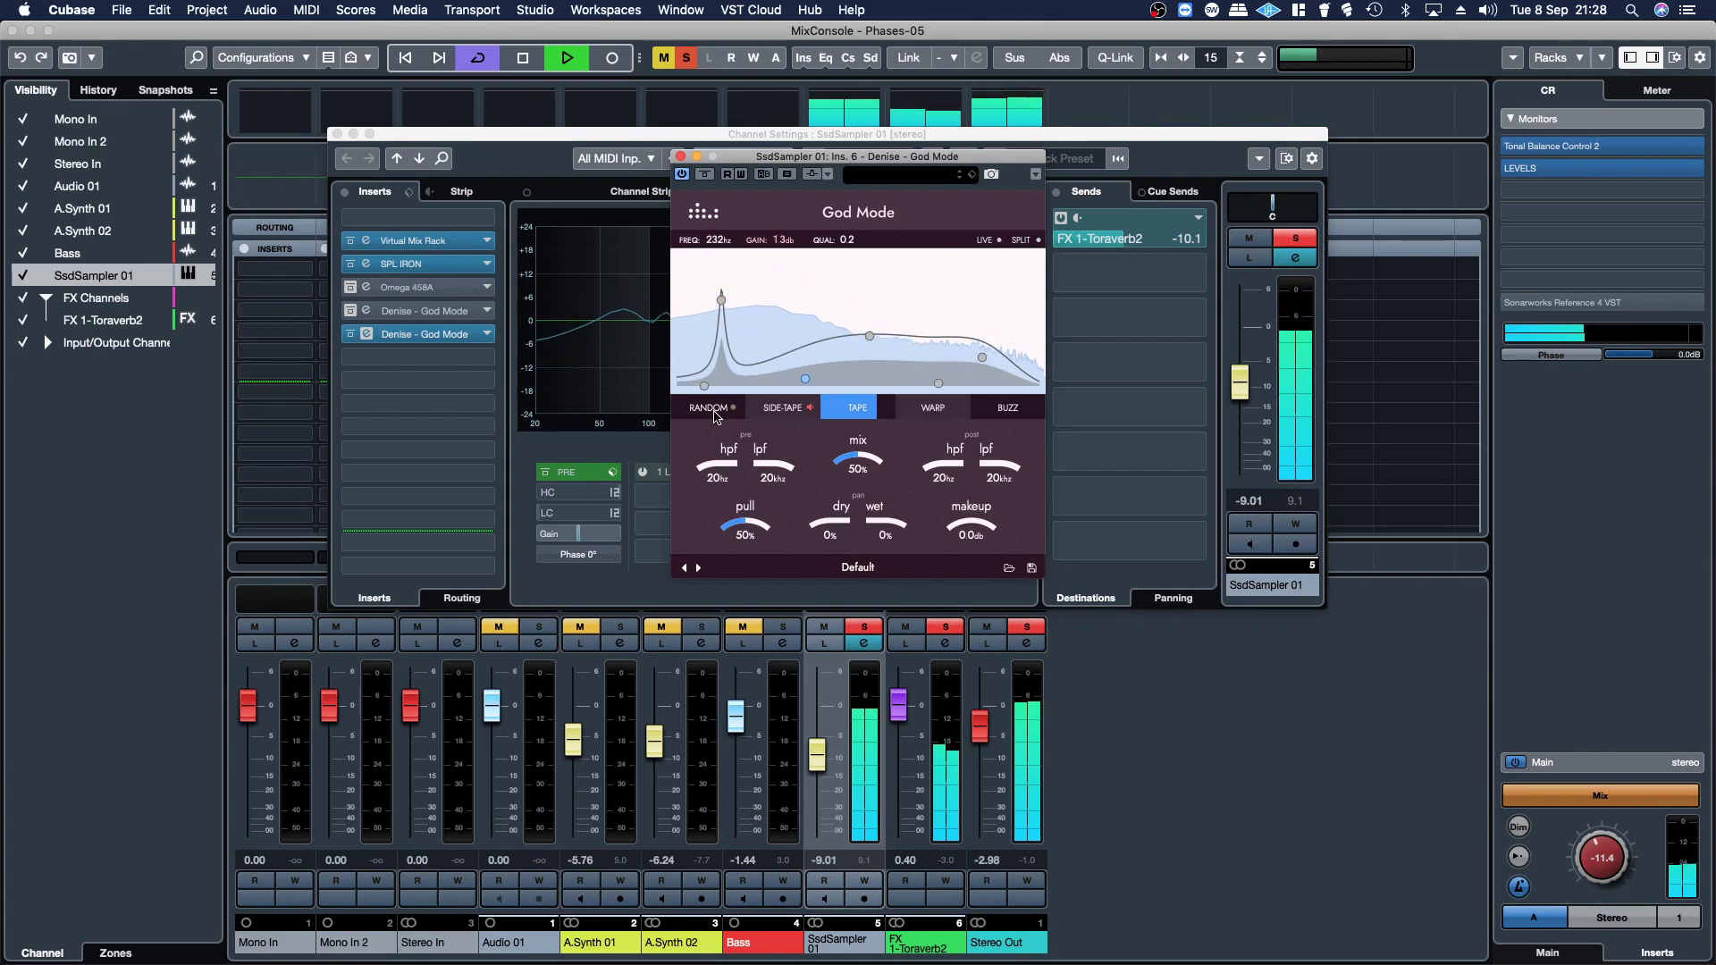
pyautogui.click(714, 415)
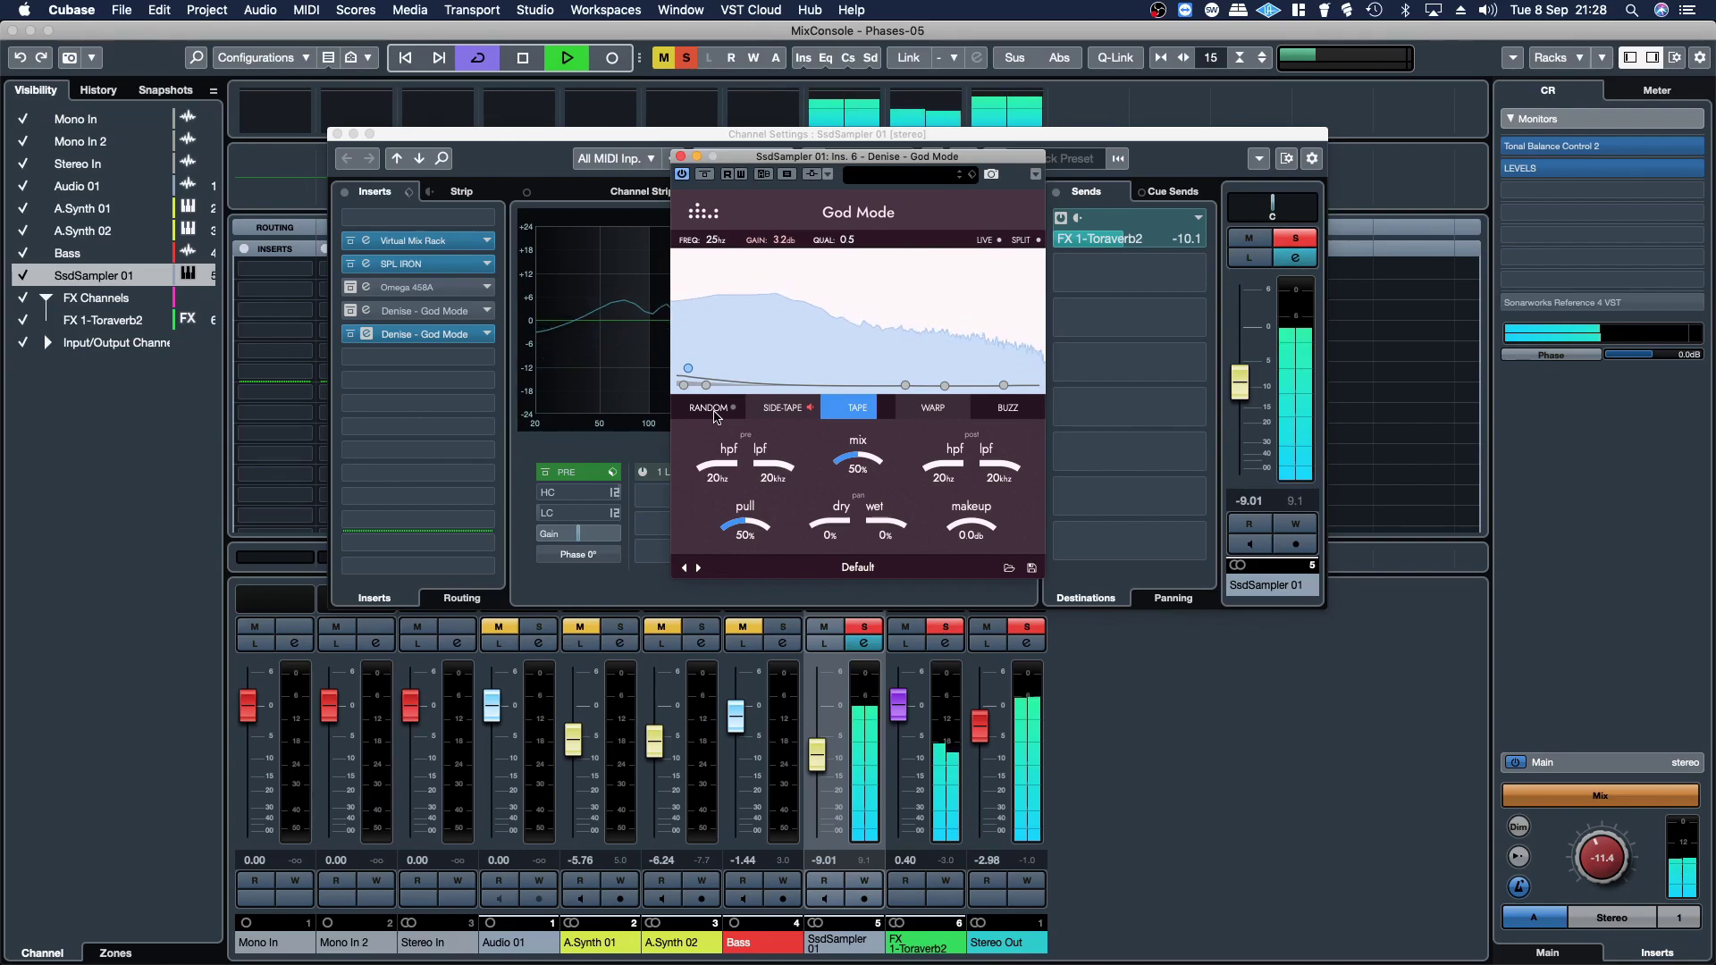
pyautogui.click(713, 410)
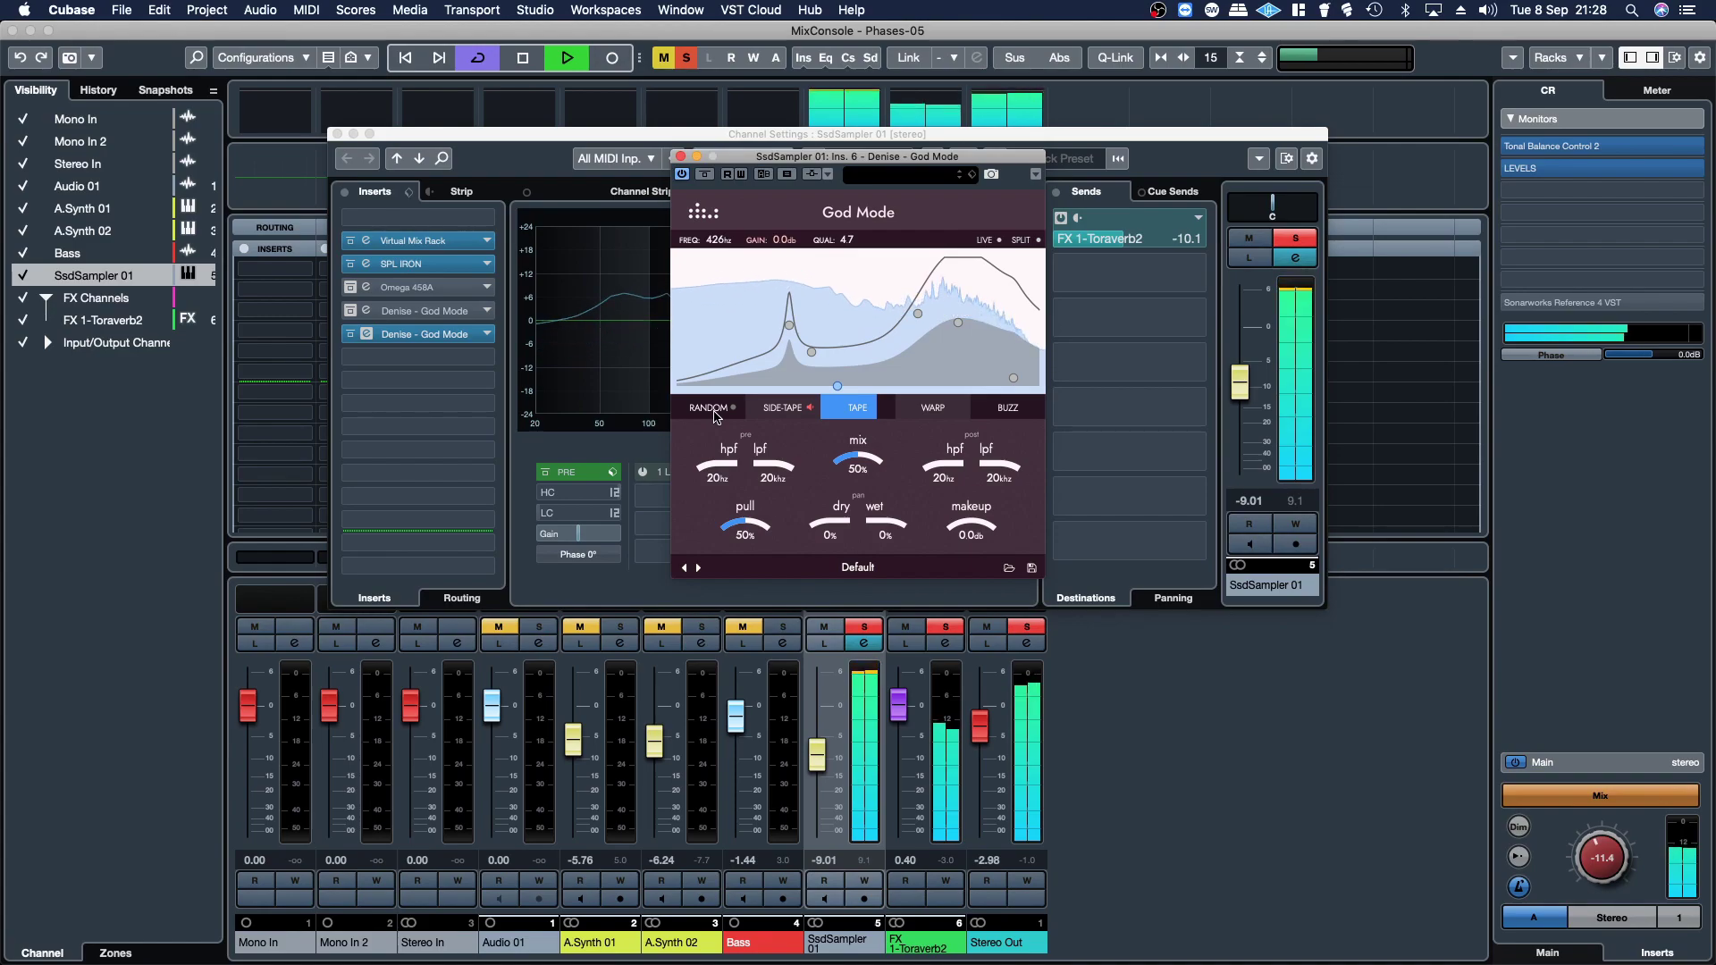
pyautogui.click(712, 409)
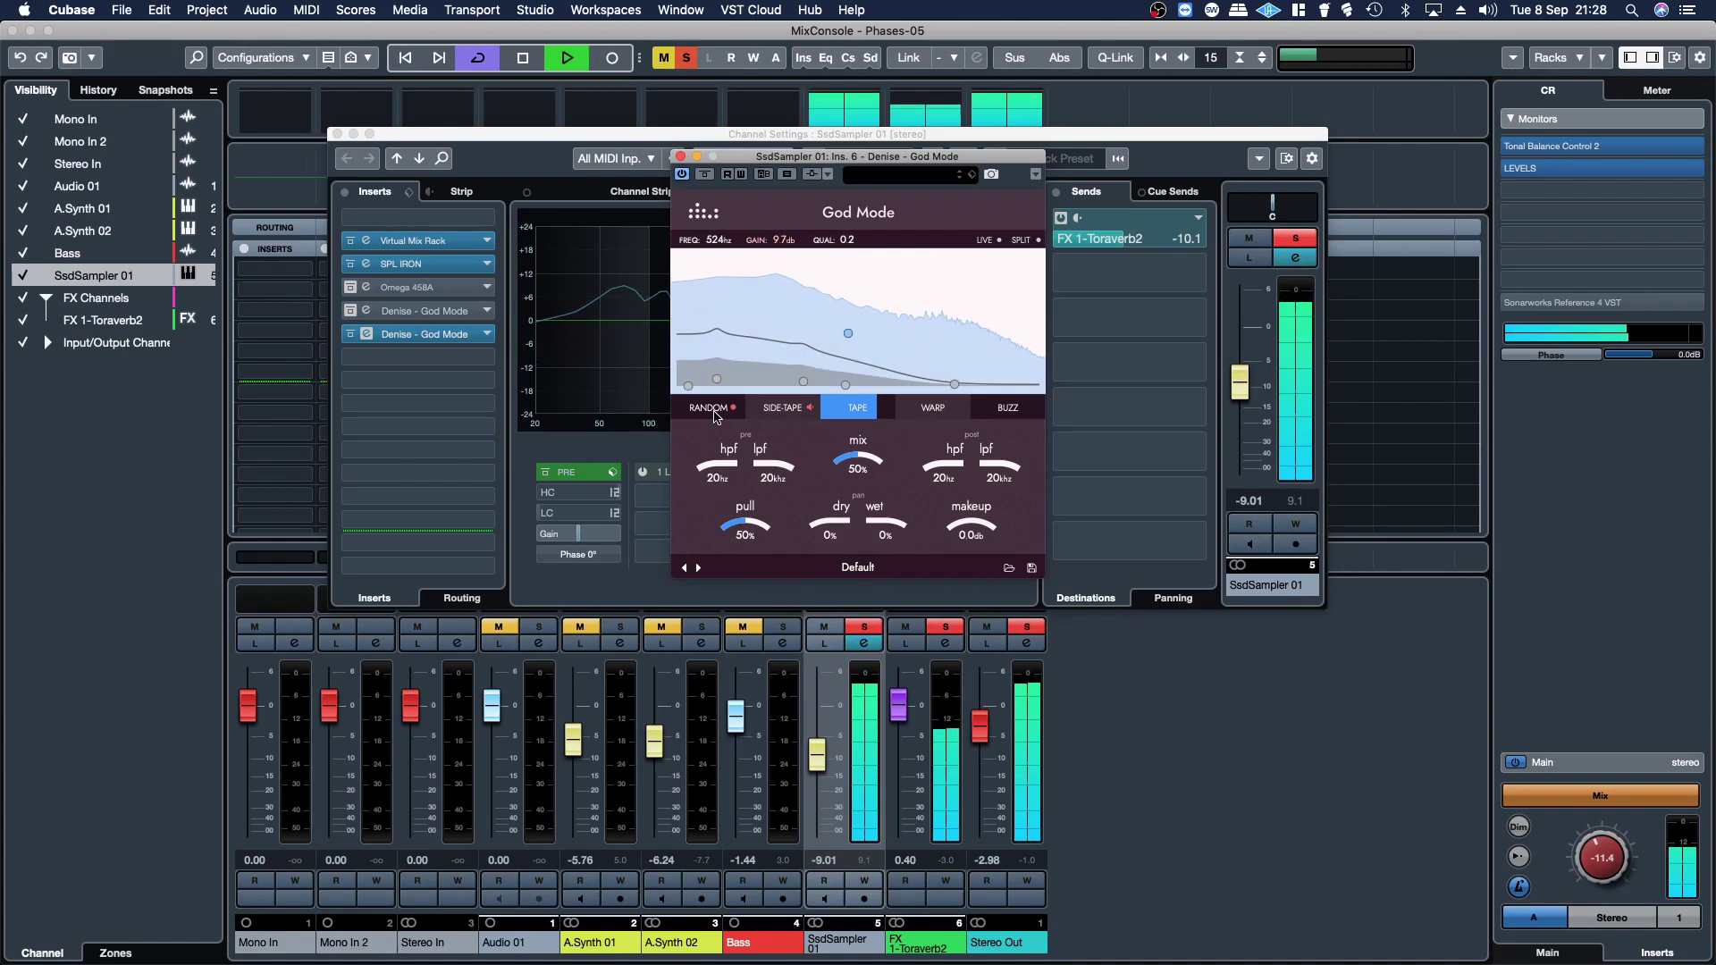
pyautogui.click(712, 410)
pyautogui.press('space')
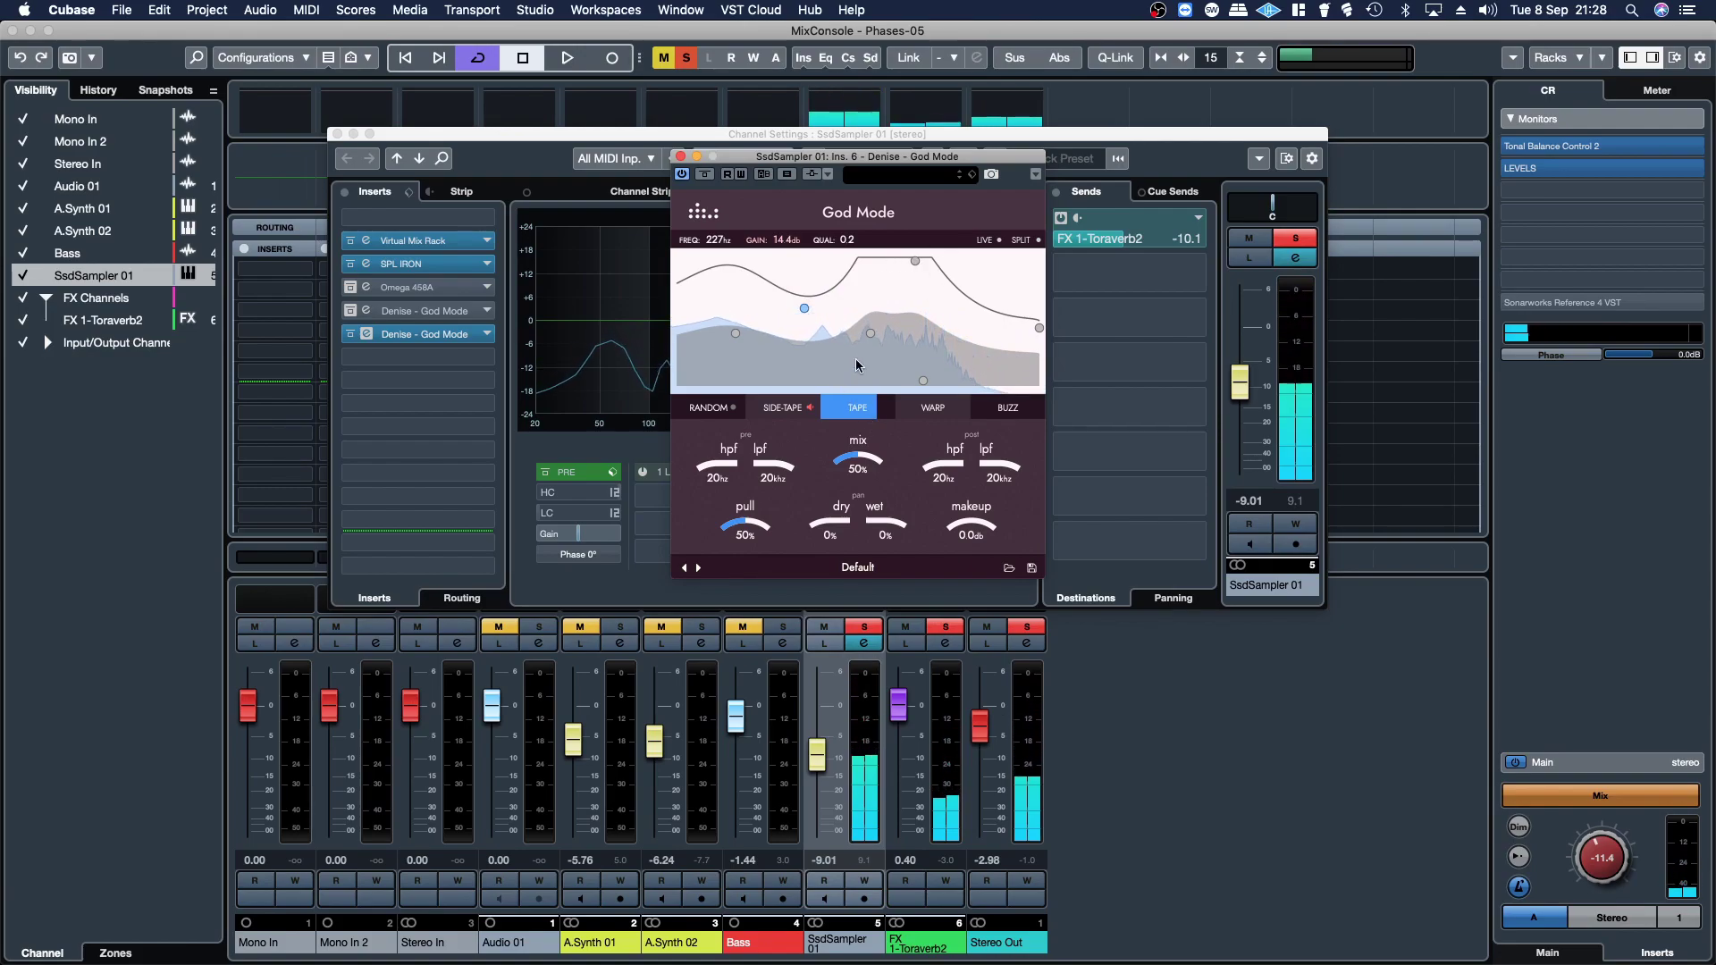
# - Move the tallest upper-mid band of the SsdSampler 01 God Mode to 3.7 kHz with 13.3 dB gain and a quality of 1.4
pyautogui.click(916, 262)
pyautogui.moveTo(845, 242); pyautogui.dragTo(782, 270)
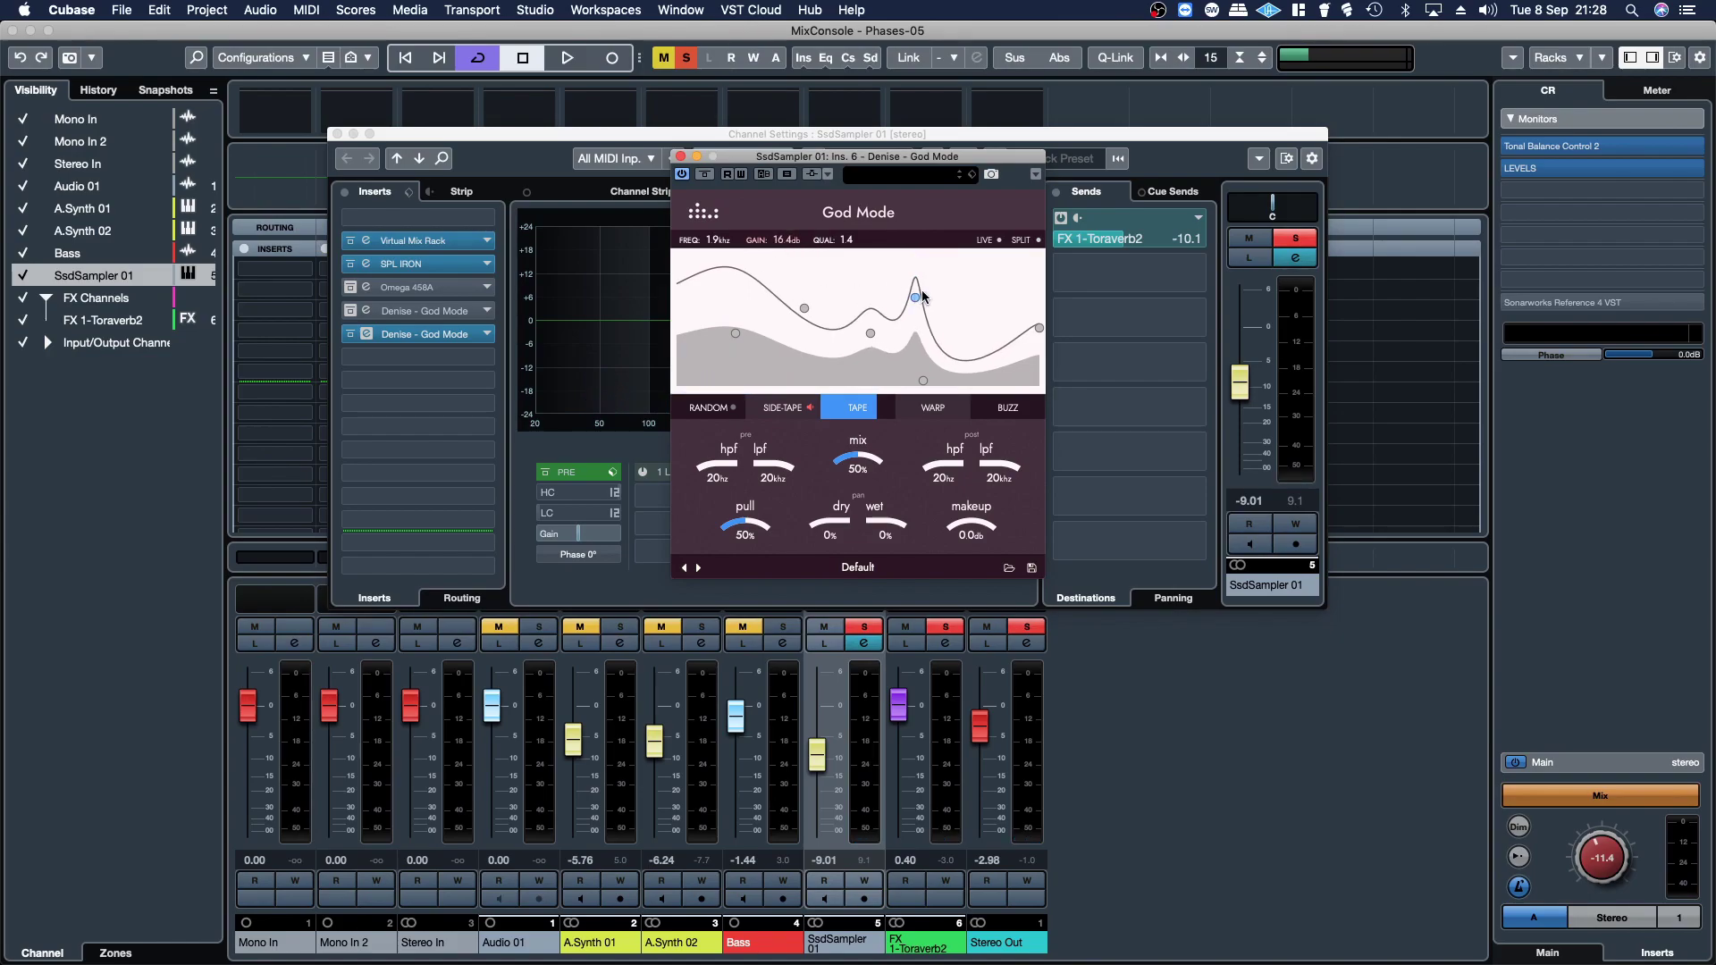
pyautogui.scroll(5, 715, 242)
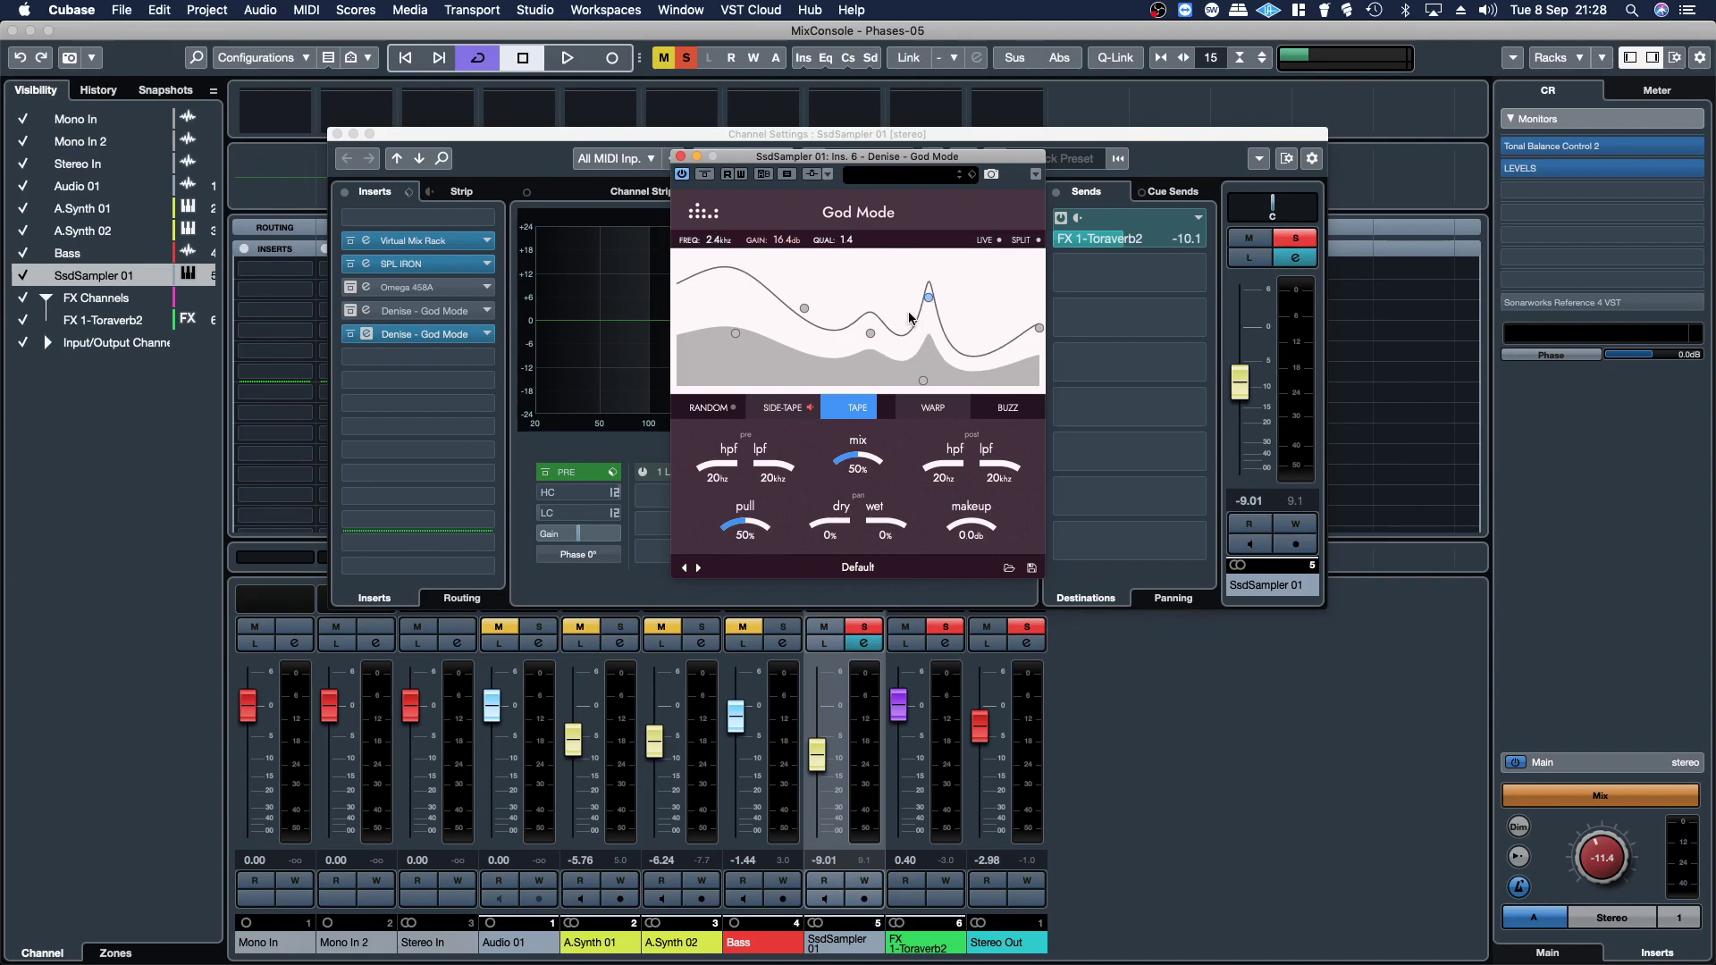
pyautogui.moveTo(929, 302); pyautogui.dragTo(951, 320)
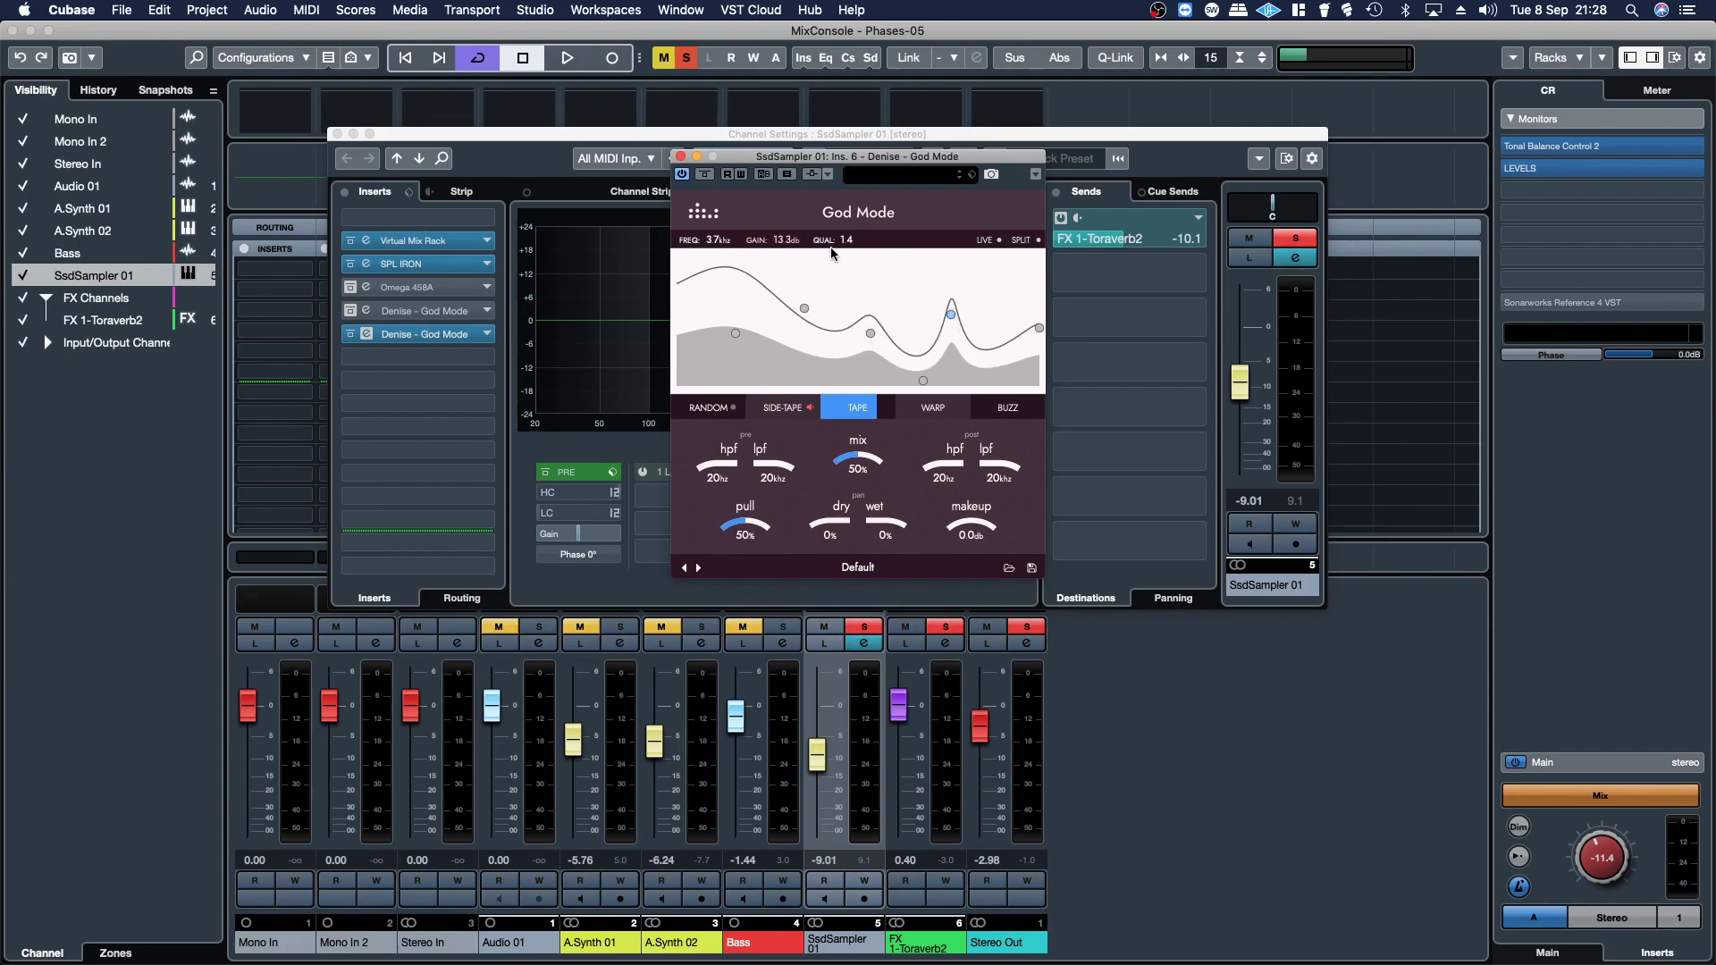
# - Vary the 3.7 kHz God Mode band's quality between 2.0 and 0.7, and close the separate MixConsole window
pyautogui.scroll(3, 844, 239)
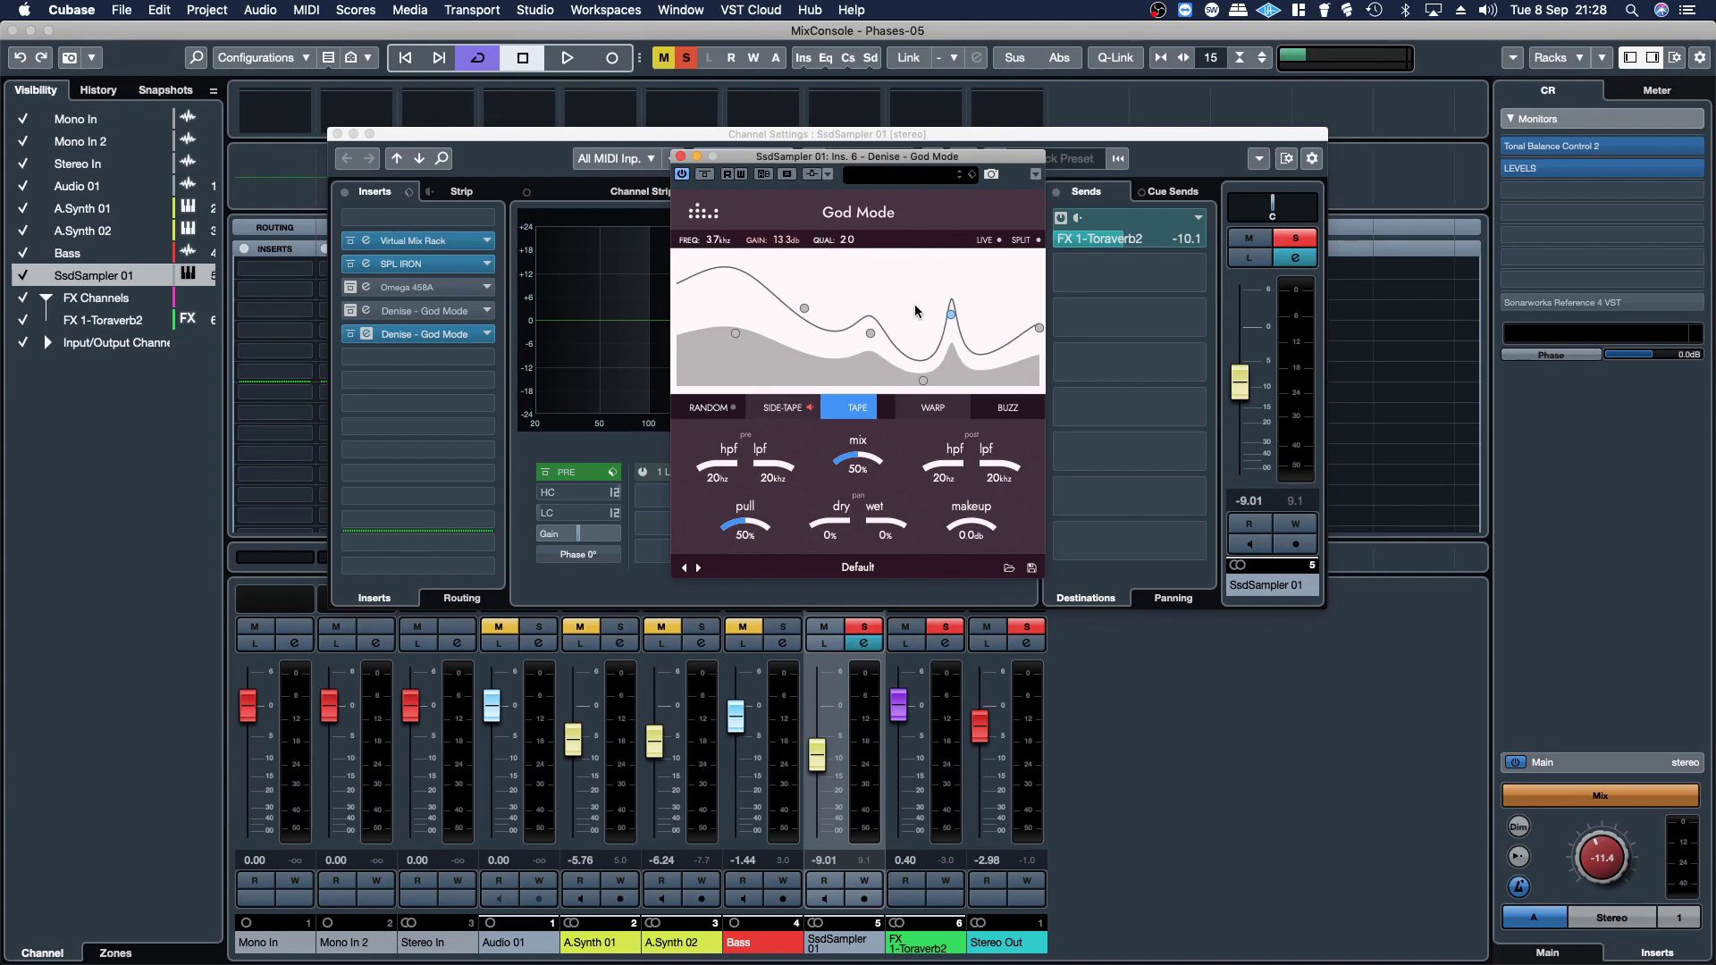
pyautogui.scroll(-10, 952, 319)
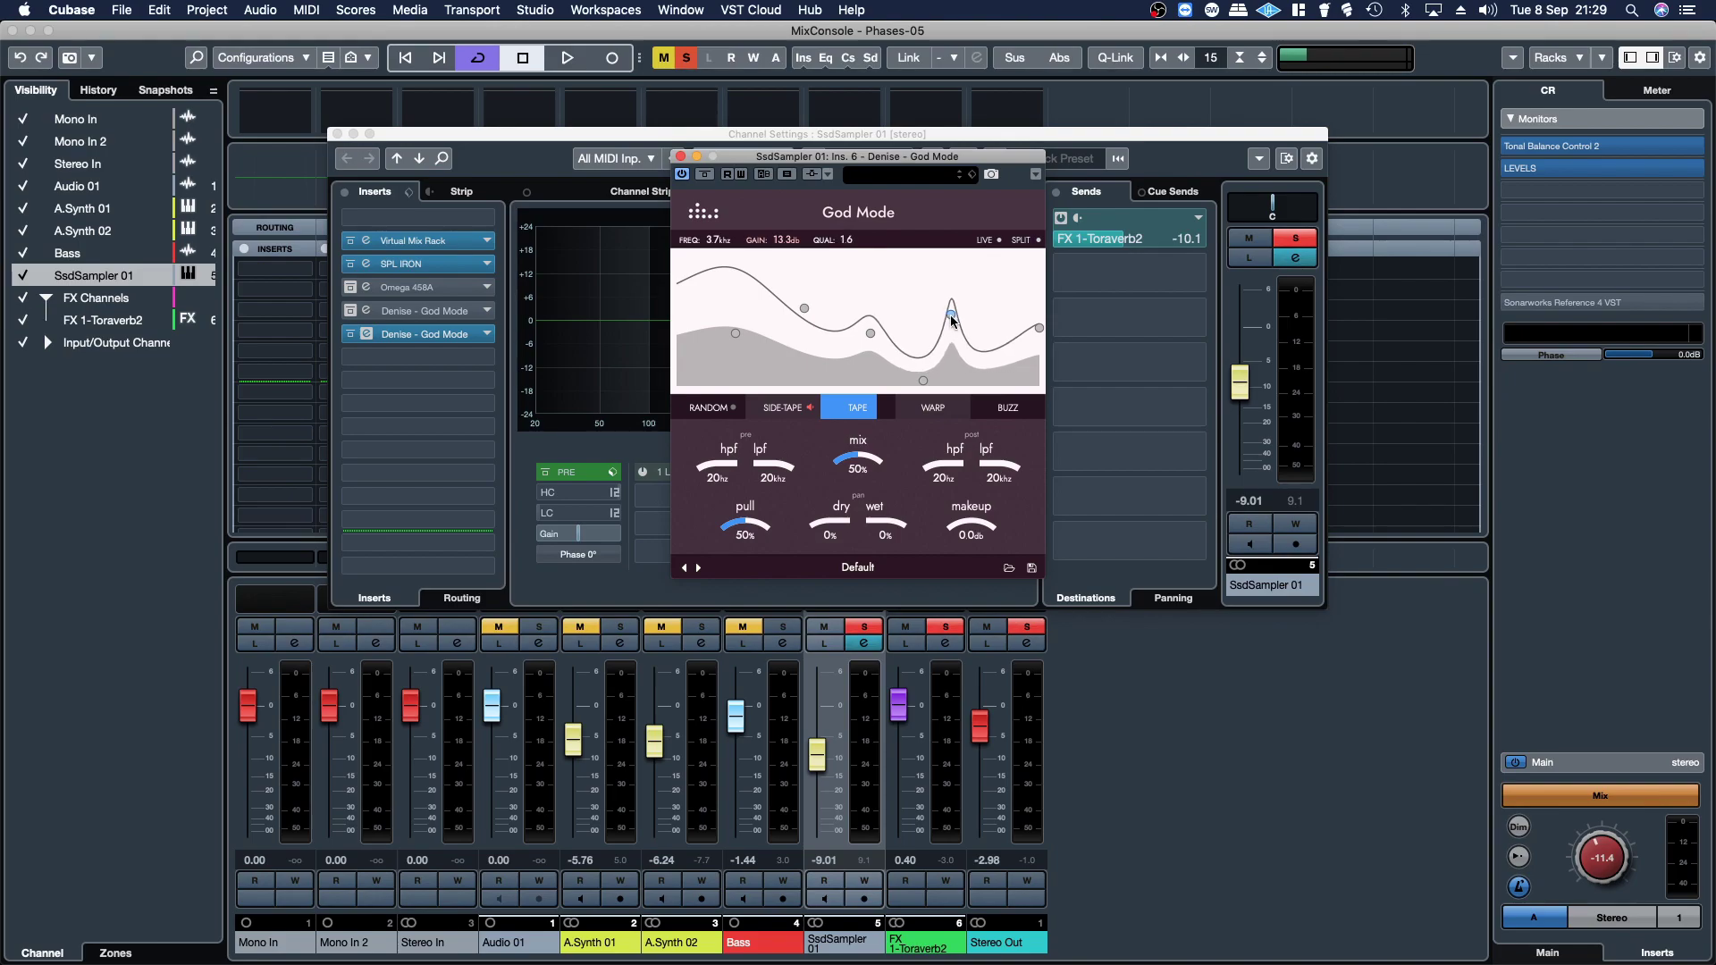
pyautogui.scroll(3, 953, 319)
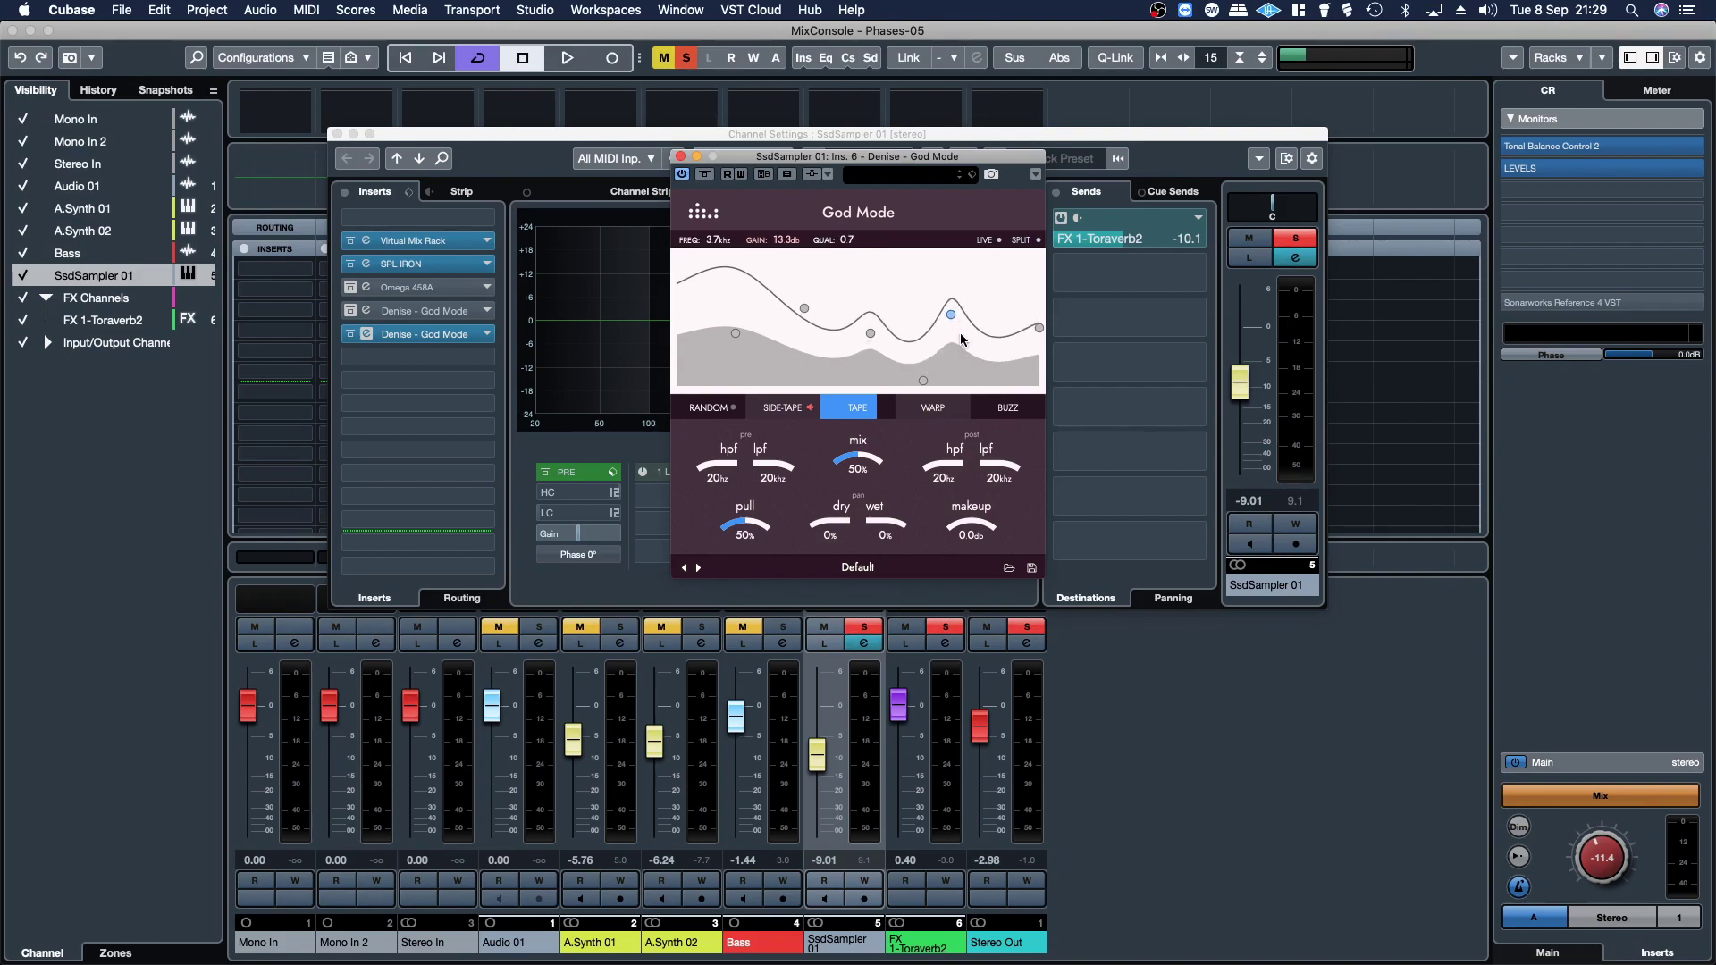
pyautogui.scroll(5, 949, 327)
pyautogui.scroll(-2, 951, 322)
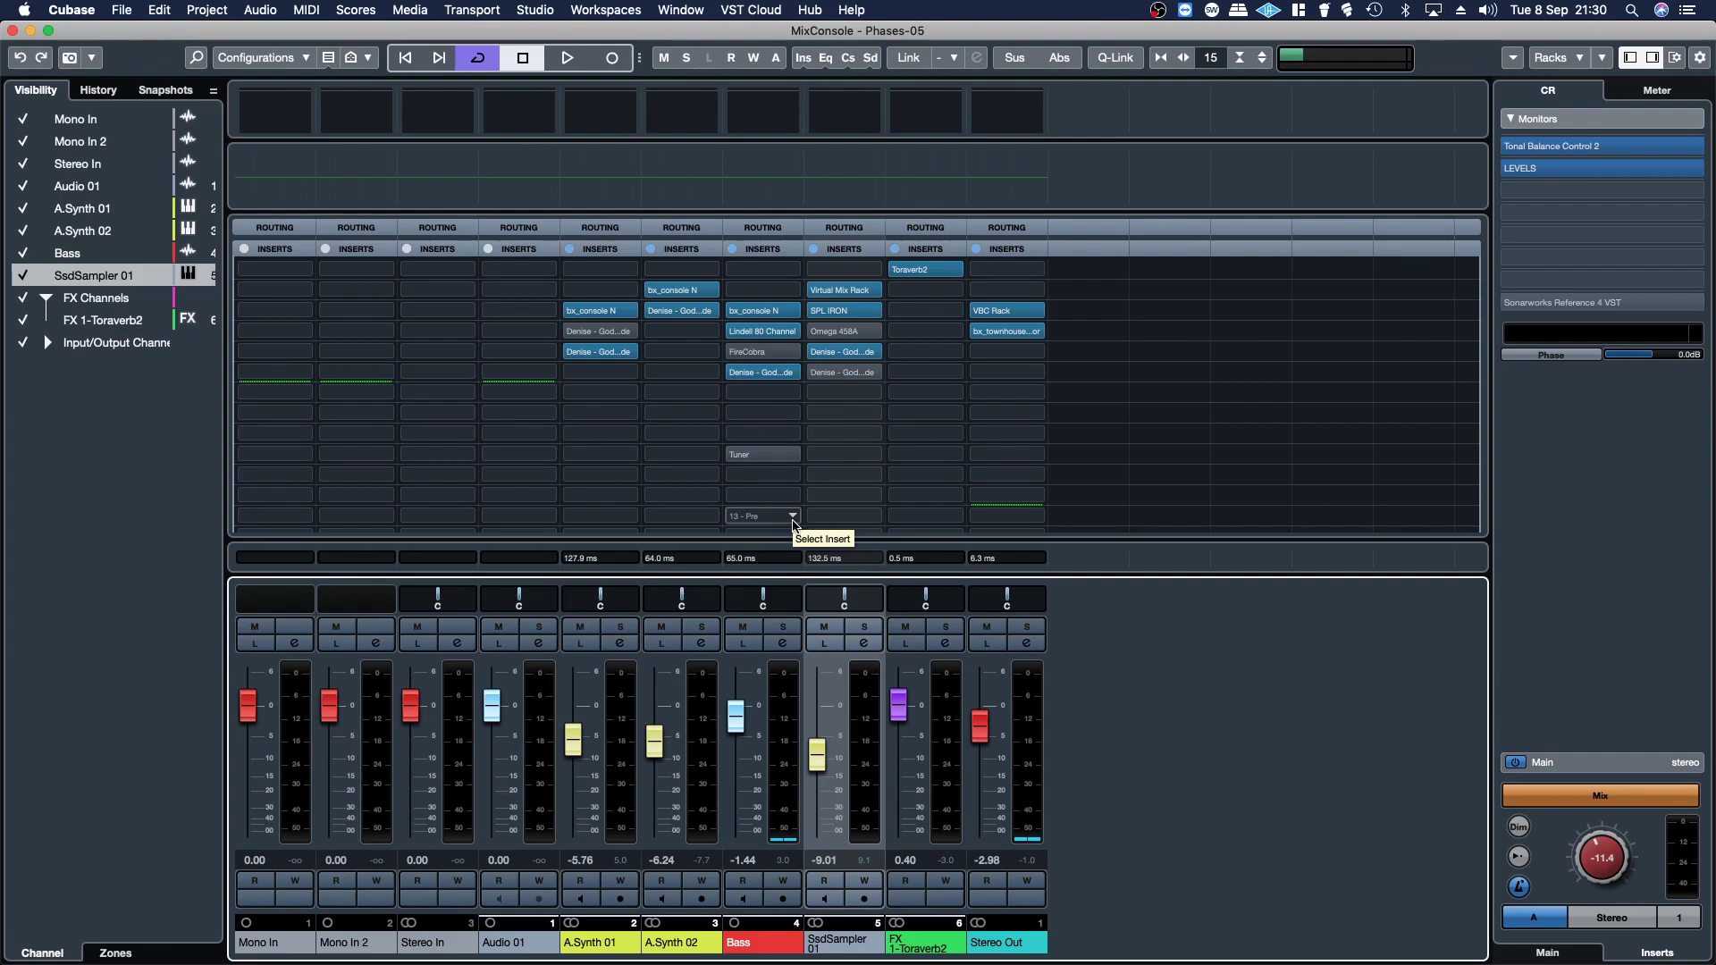
pyautogui.click(13, 30)
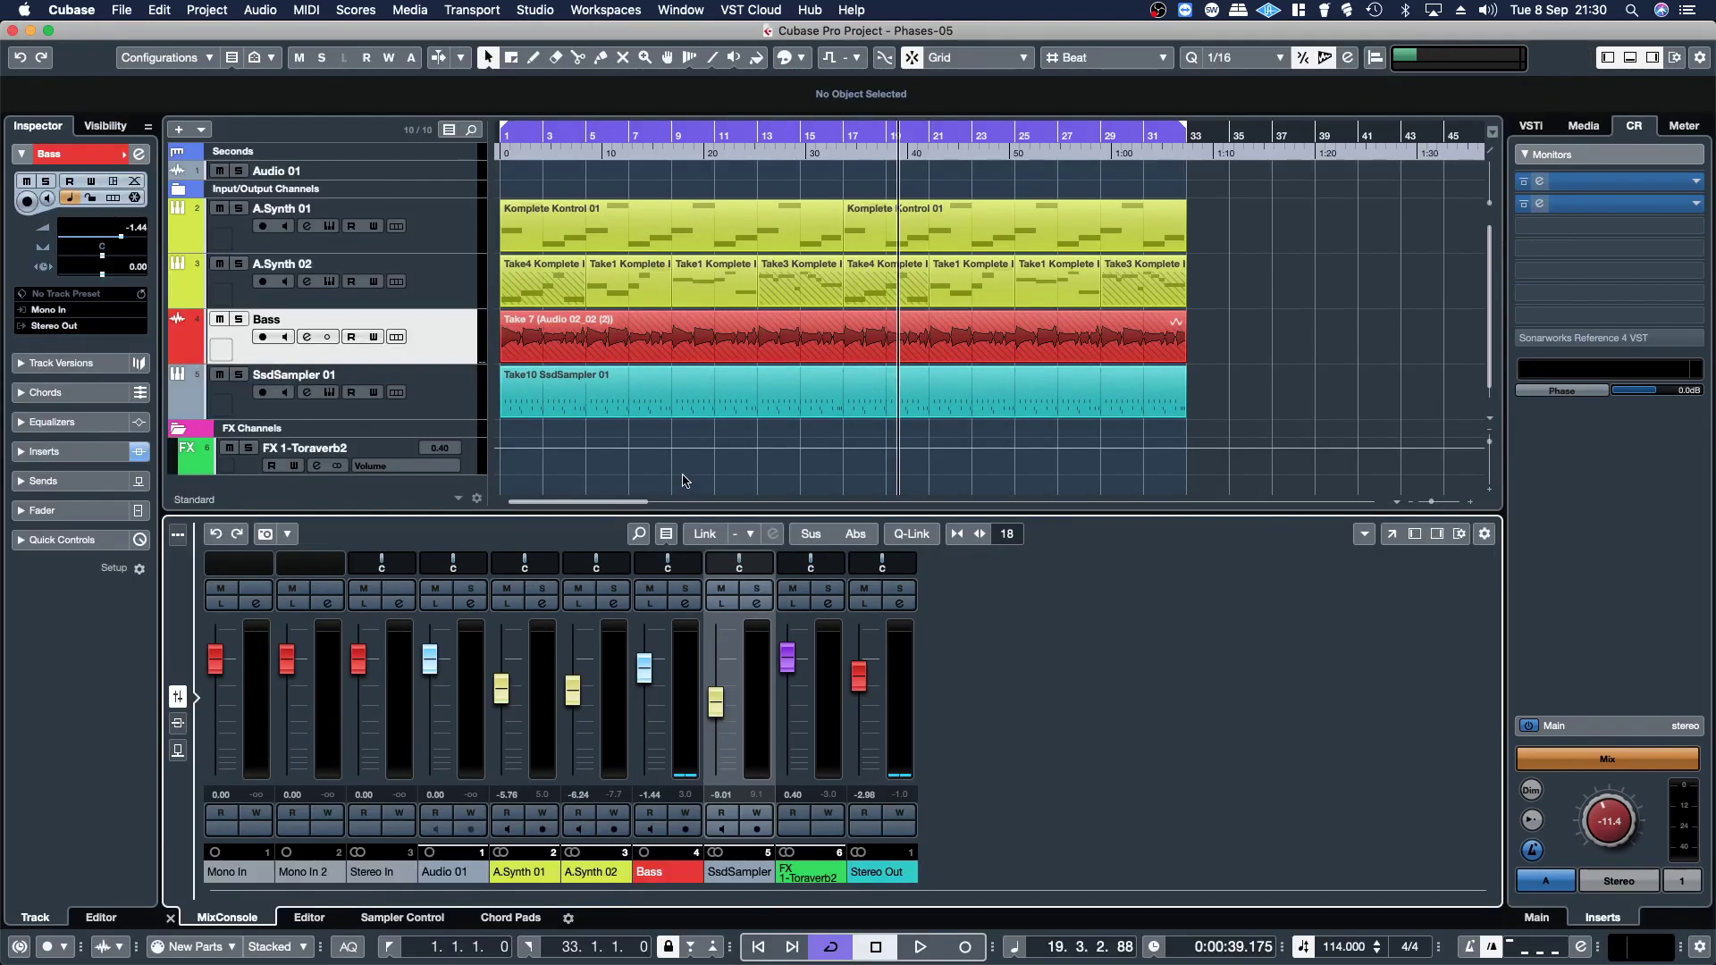